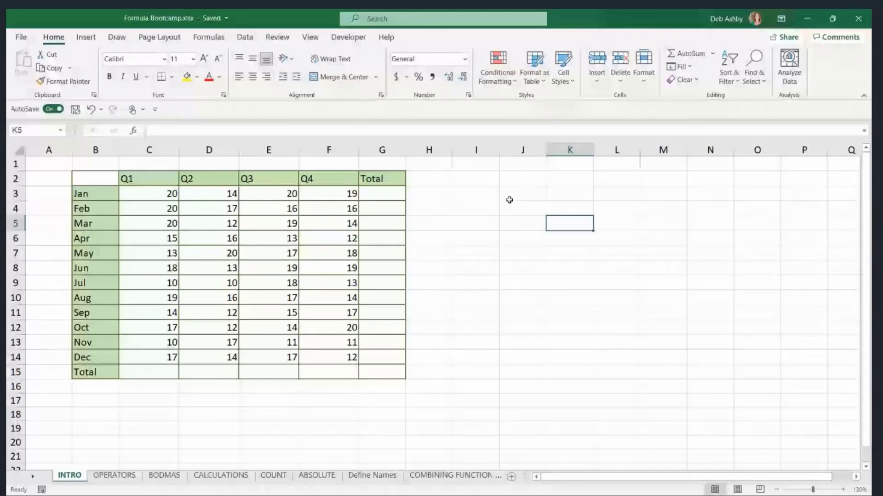
Select cells I3 then J3 beside the table and bring up the Formulas ribbon.
left_click(486, 197)
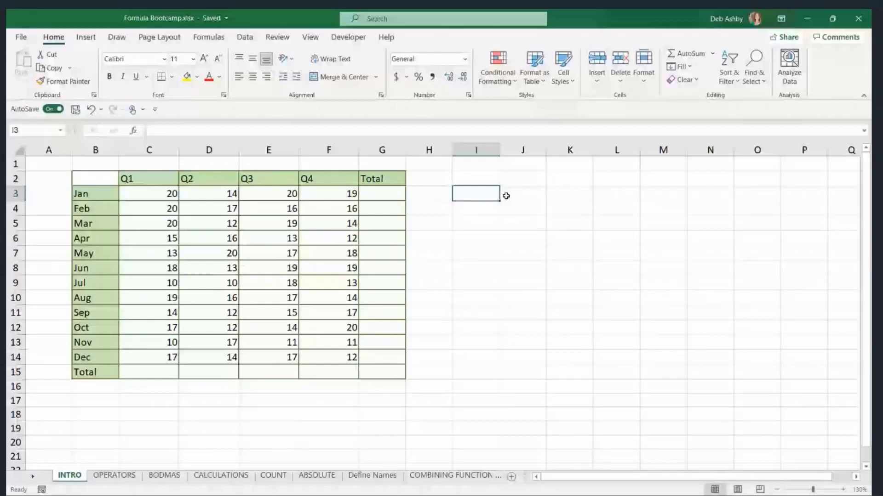
left_click(507, 198)
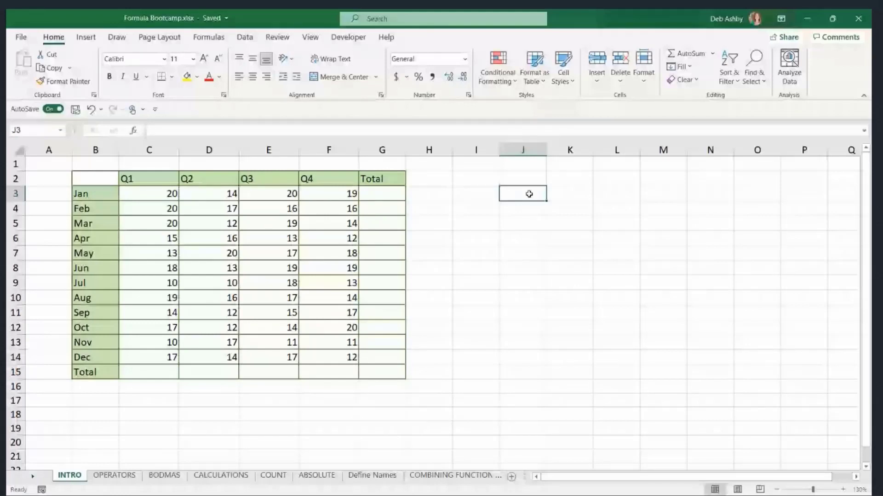
left_click(208, 37)
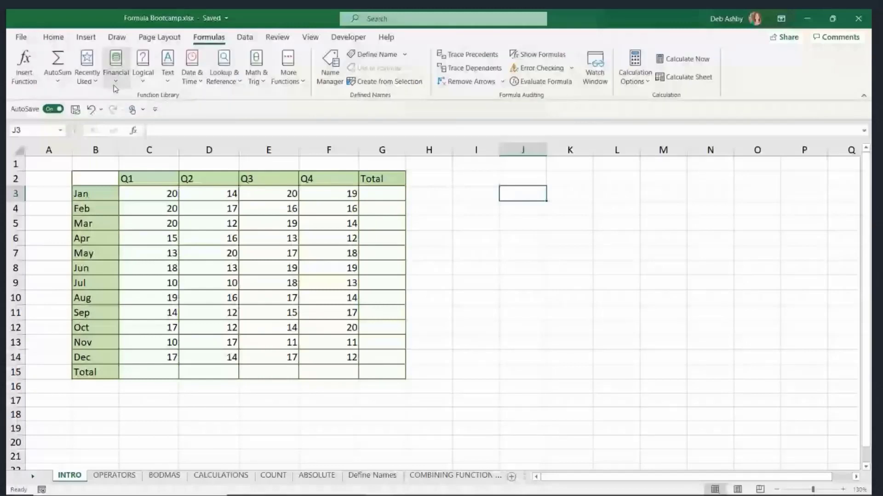
left_click(142, 76)
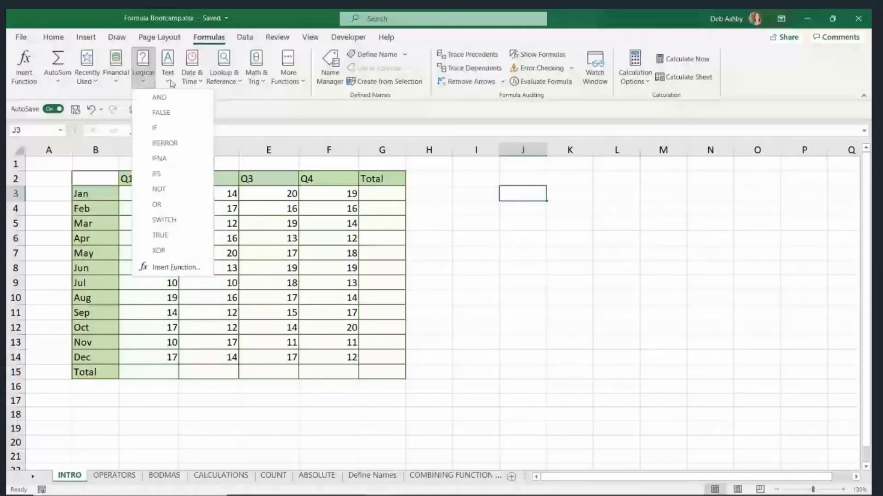
left_click(169, 81)
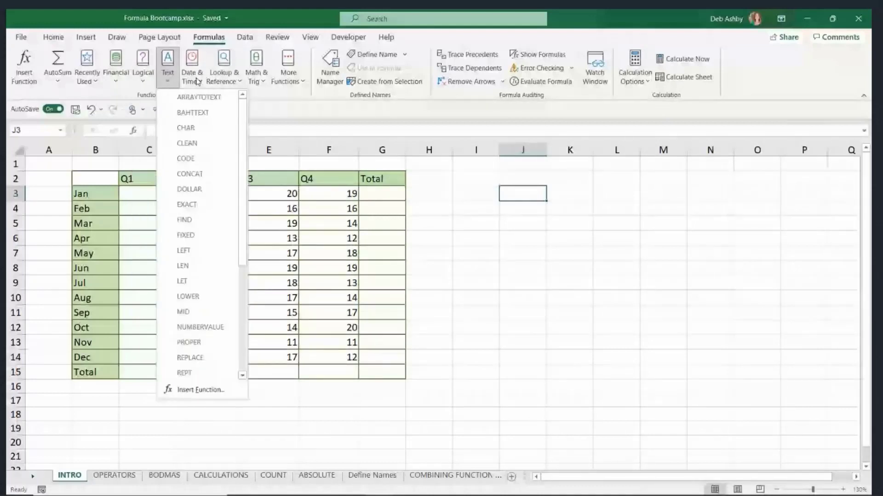
left_click(228, 79)
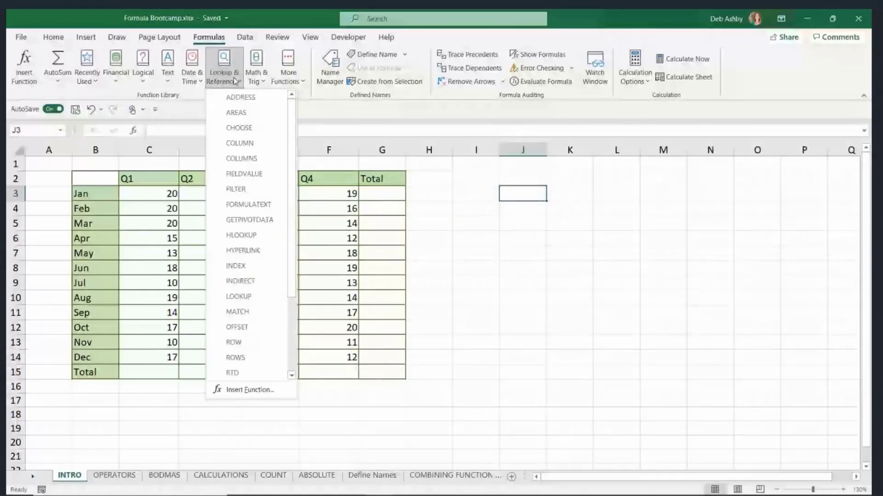
left_click(261, 79)
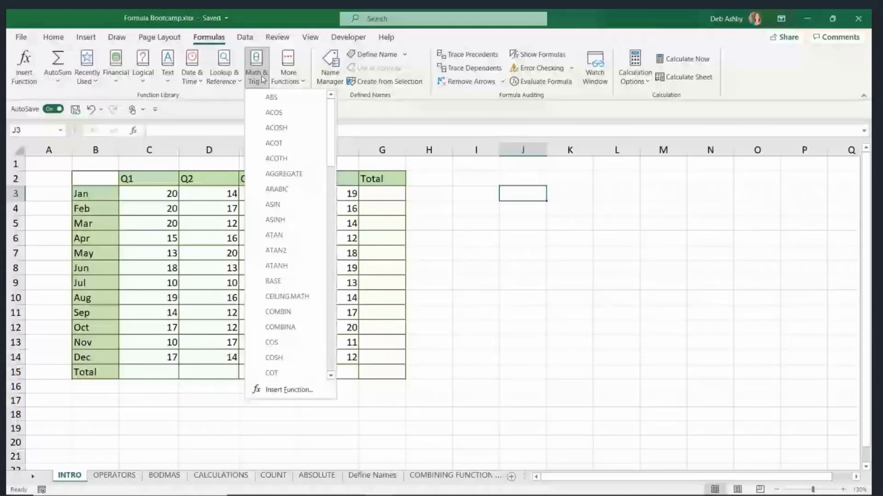
left_click(482, 209)
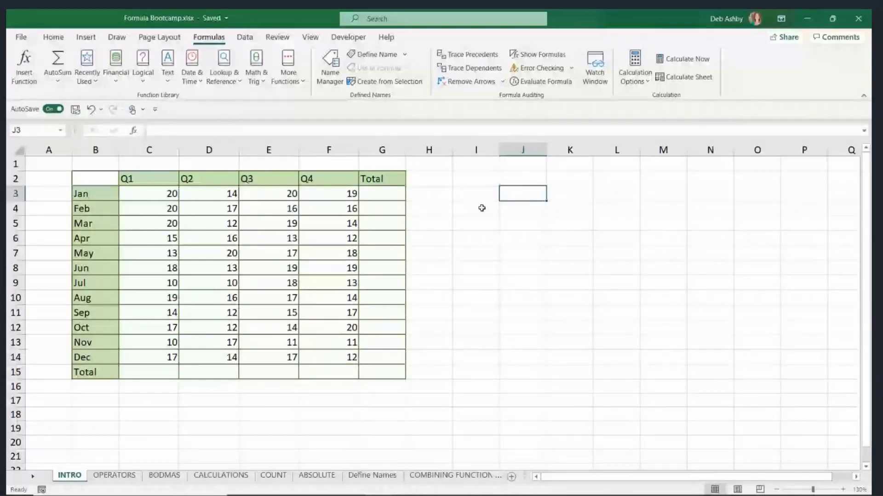
Select cell I3 and begin a formula there with an equals sign.
left_click(463, 179)
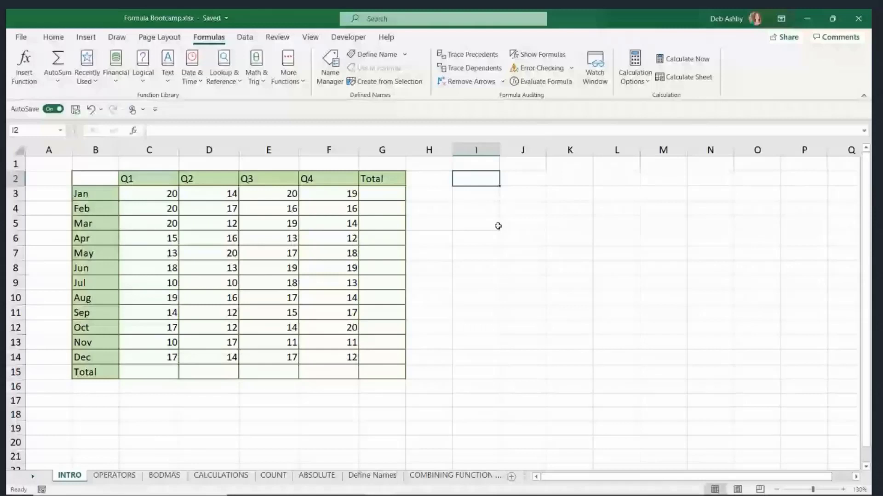
left_click(464, 203)
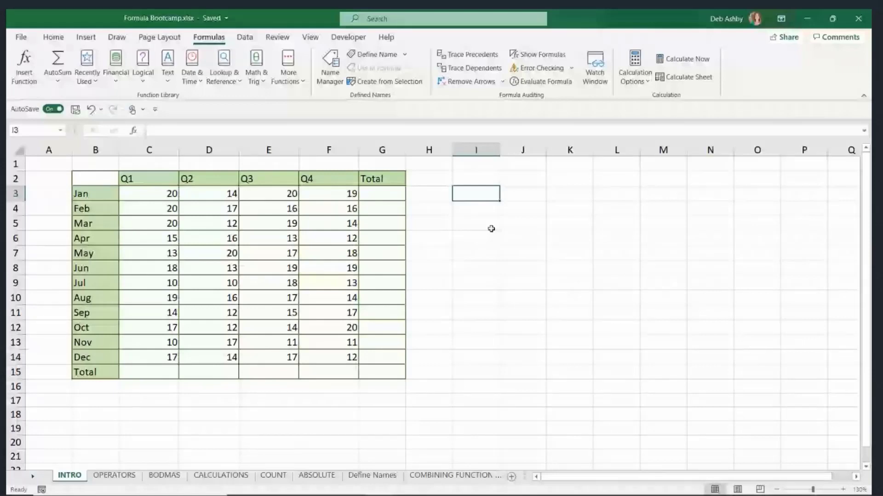
type("=")
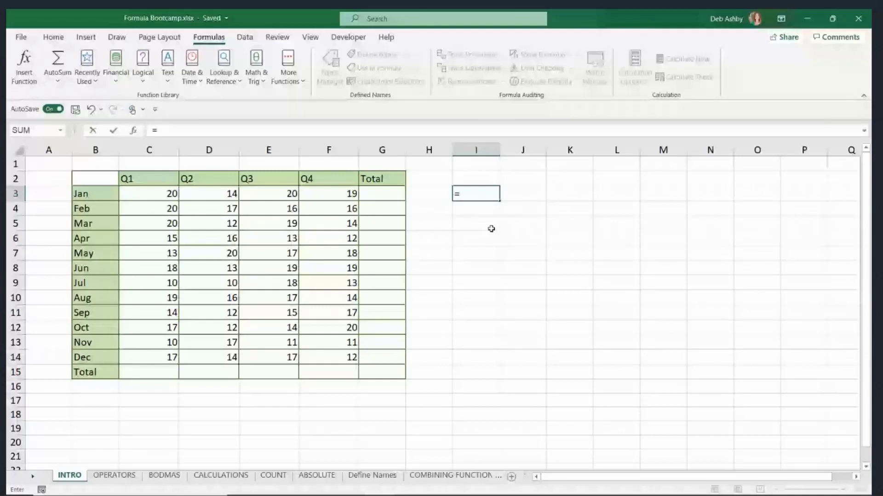
Complete the formula =10+20 in I3 so it displays 30.
type("1")
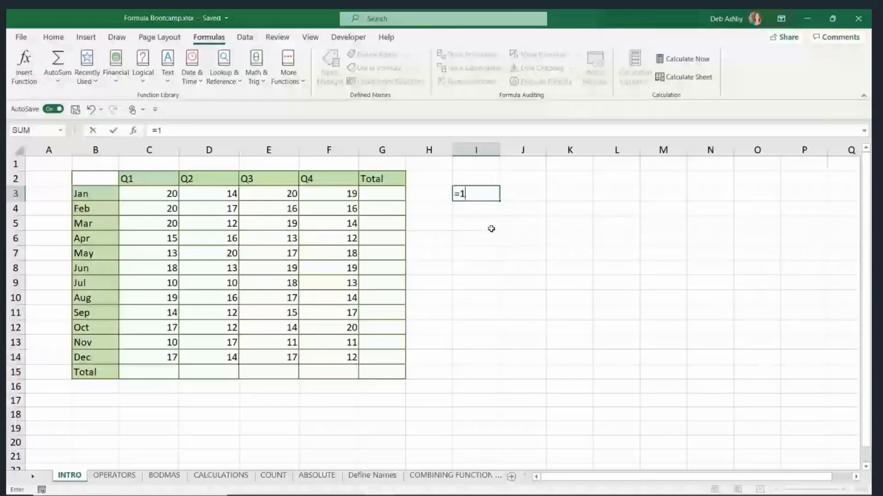
type("0+")
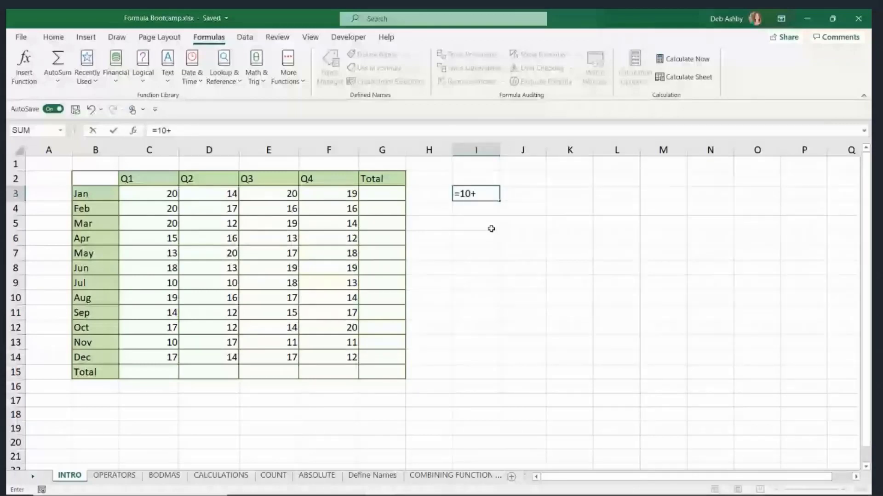
type("20")
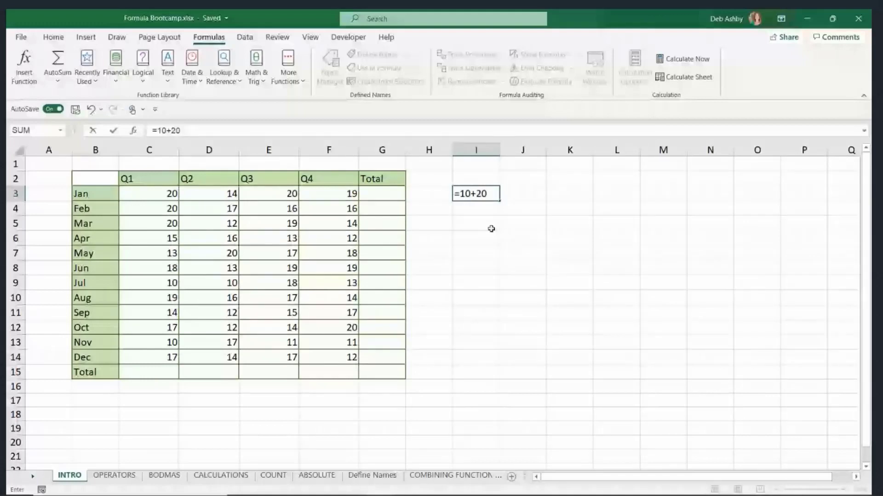
key("Return")
left_click(477, 198)
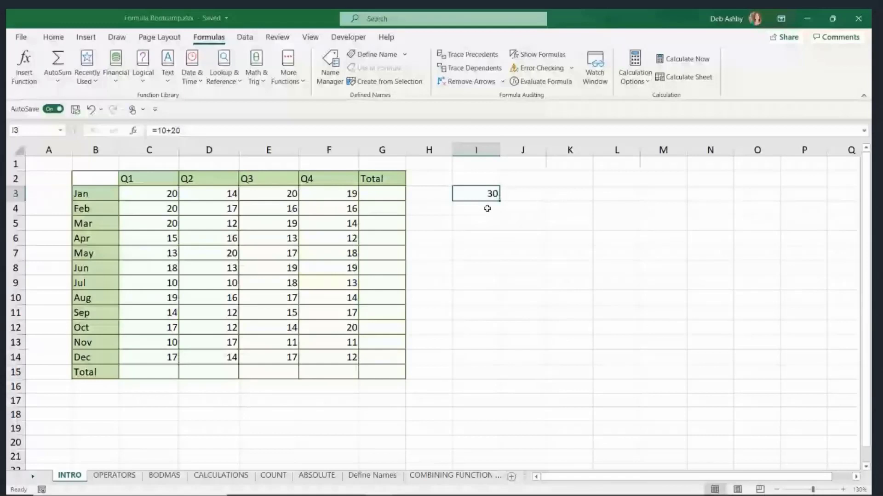
Try replacing 10+20 with a reference to I7, then cancel, keeping =10+20.
left_click(160, 130)
left_click_drag(159, 130, 246, 130)
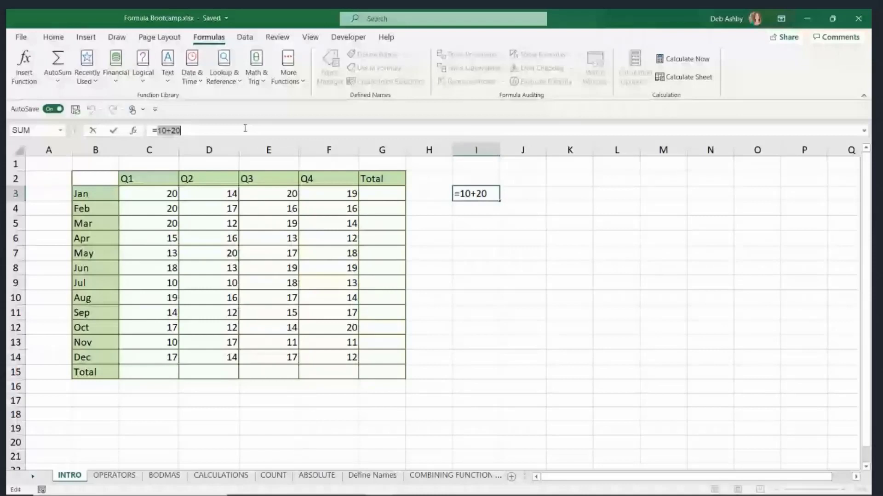
left_click(476, 253)
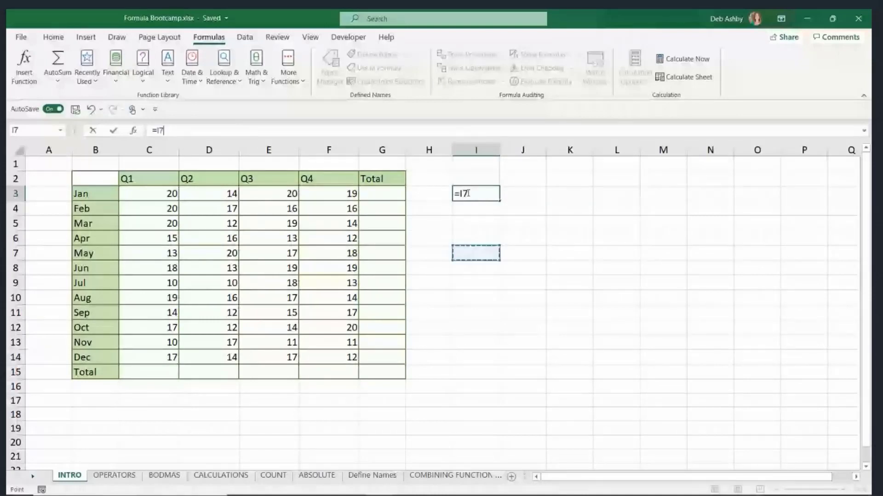
key("Escape")
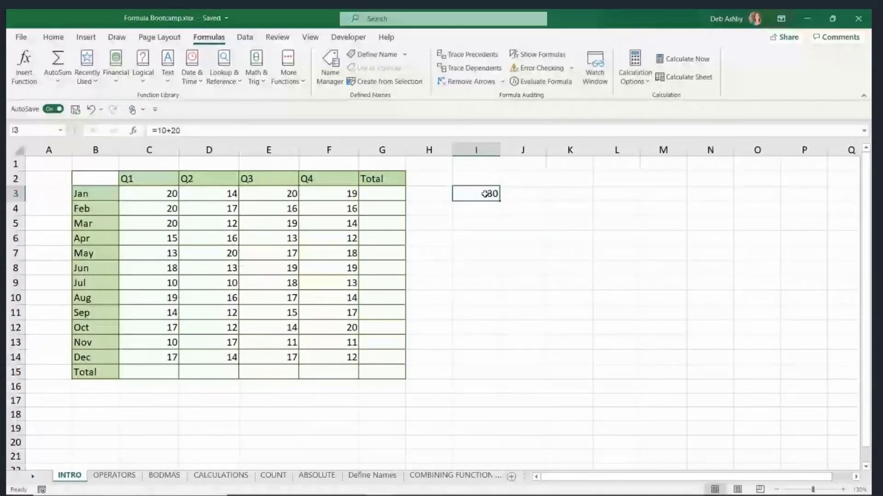
Enter 10 in I3 and 20 in I4.
type("10")
key("Return")
type("2")
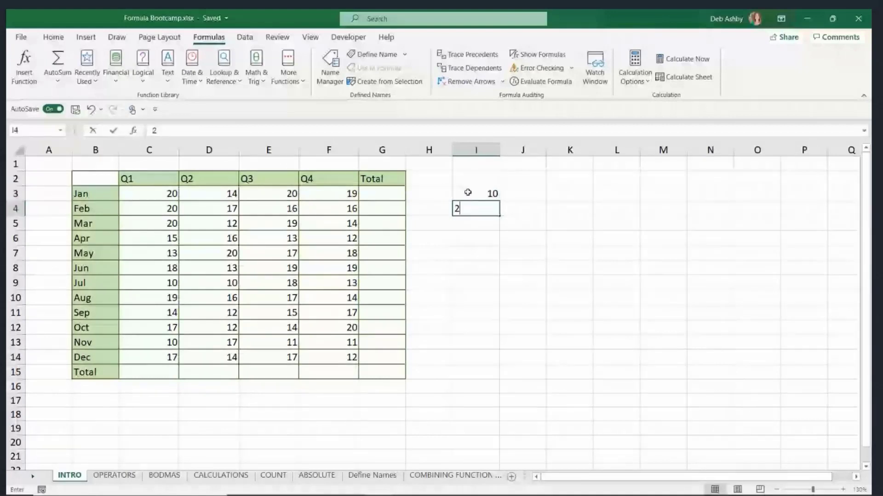
type("0")
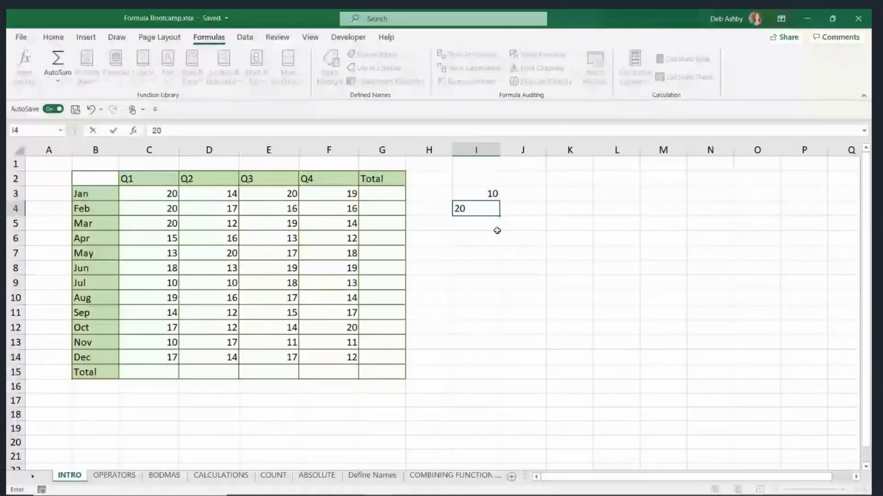
left_click(497, 235)
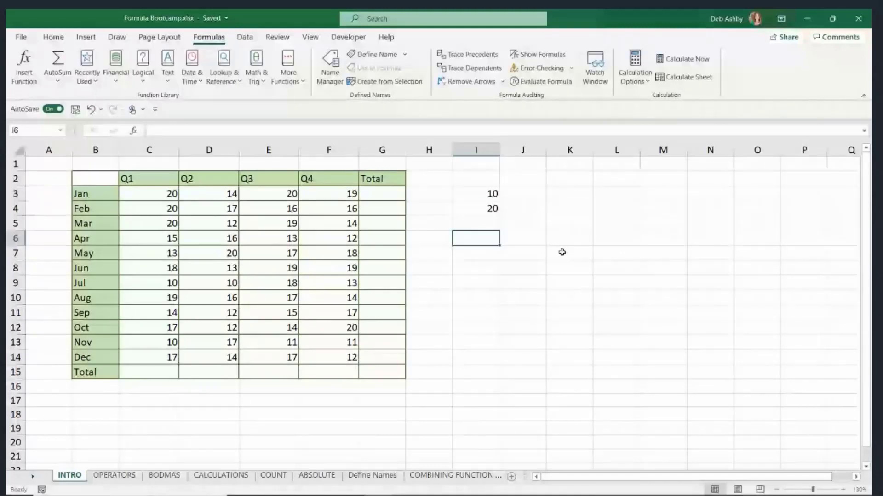
Enter the formula =I3+I4 in cell I6.
type("=")
left_click(479, 195)
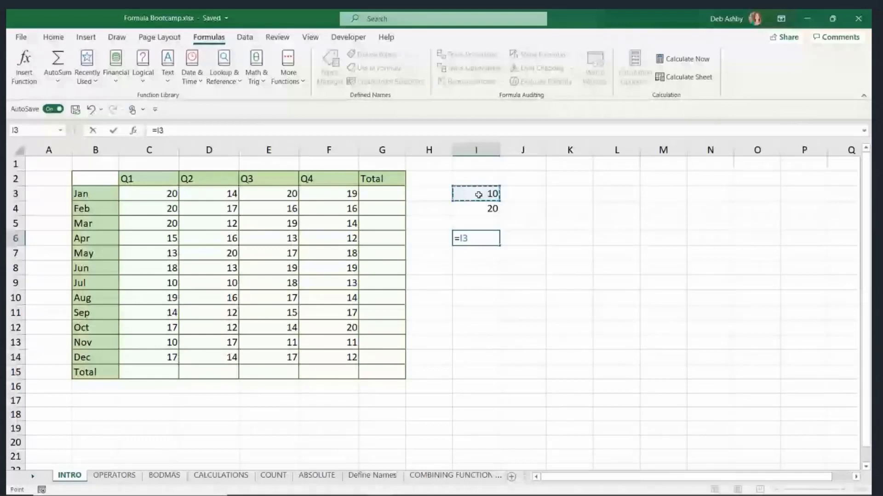
type("+")
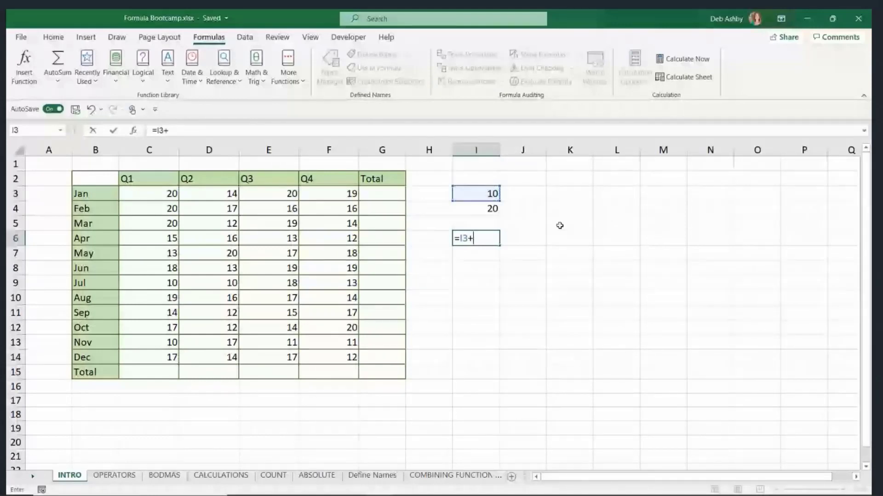
key("Up")
key("Up")
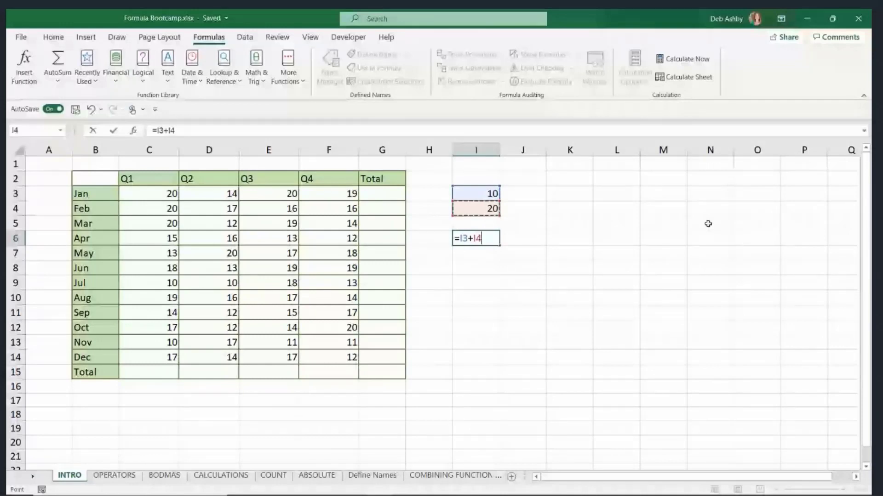
key("Return")
Change I3 to 15 so I6 updates to 35, then inspect I6's formula.
left_click(475, 195)
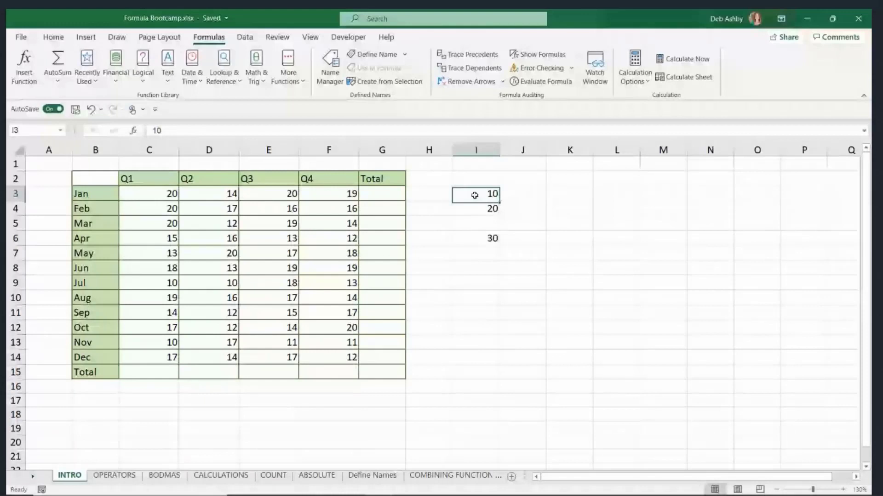
type("15")
key("Return")
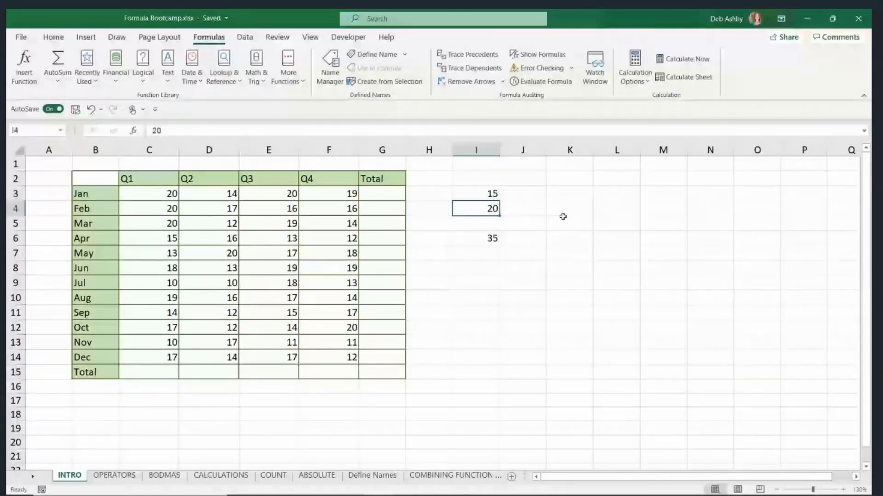
double_click(476, 238)
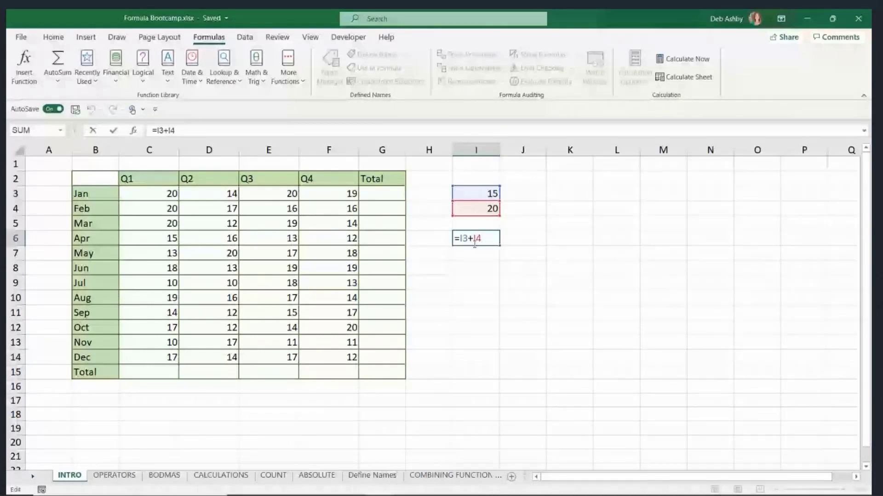
left_click(517, 243)
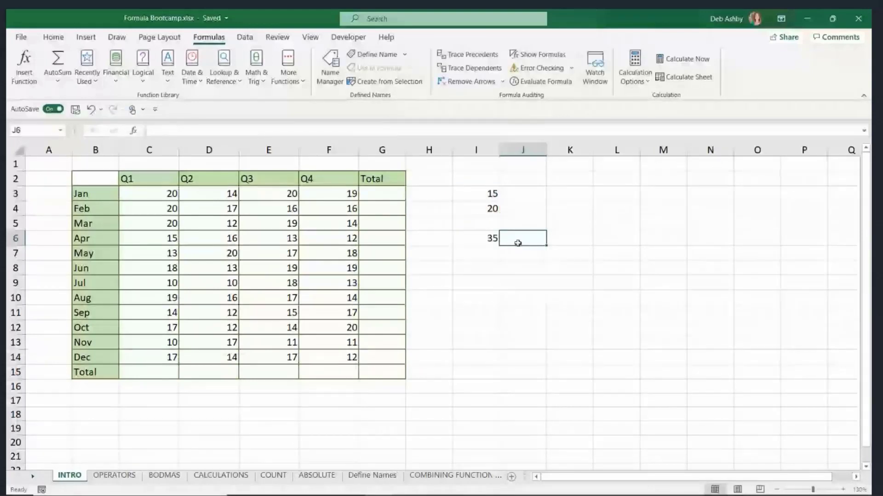
Clear the practice values and formula from I3:I6.
left_click(502, 224)
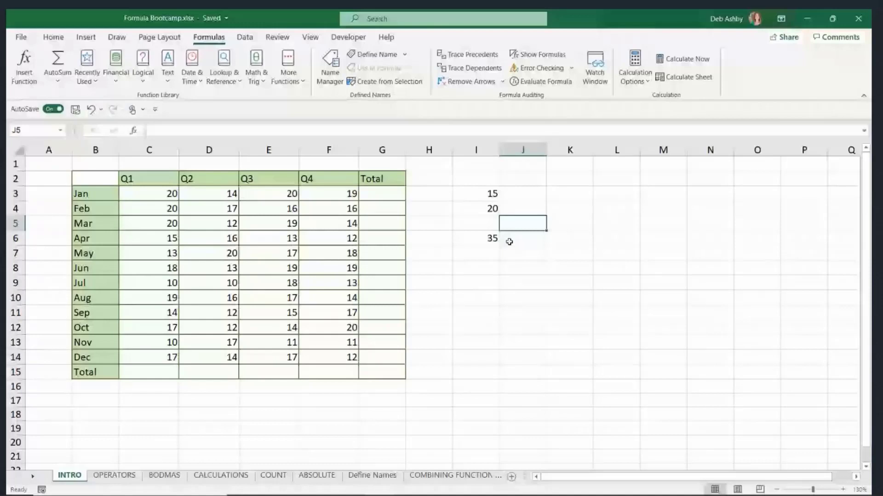
left_click(509, 241)
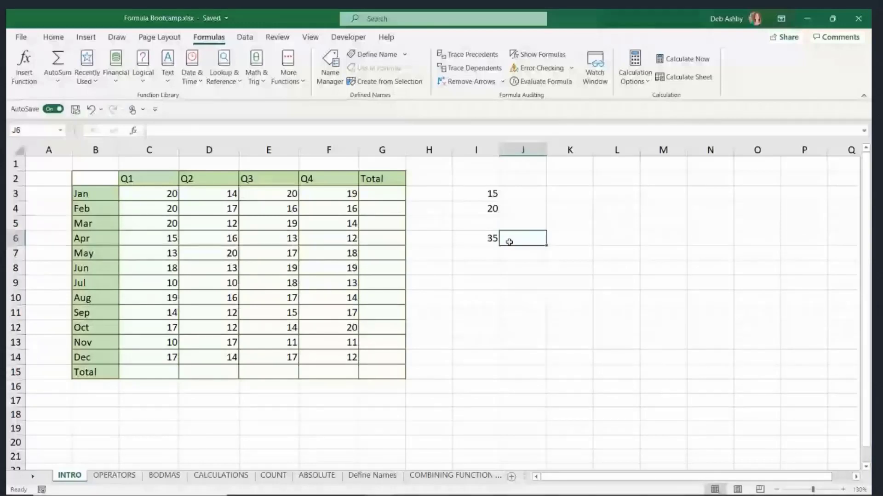
key("Down")
key("Down")
key("Down")
left_click_drag(473, 195, 476, 237)
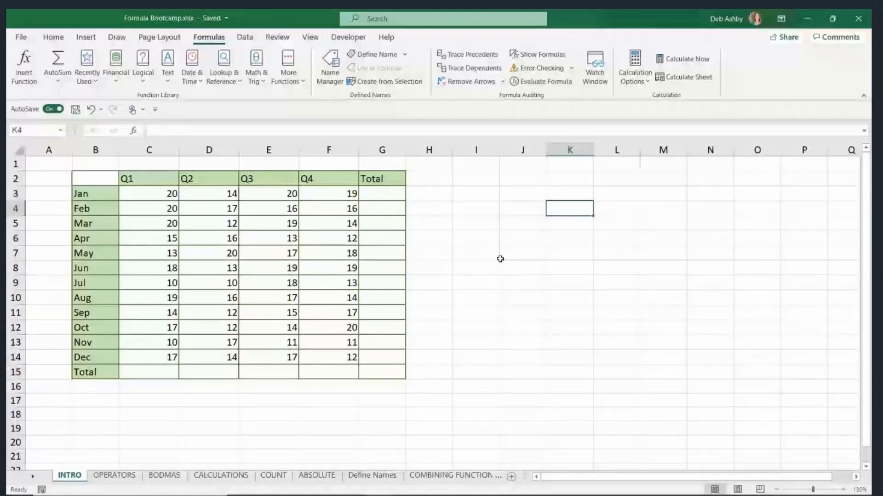
key("Left")
key("Left")
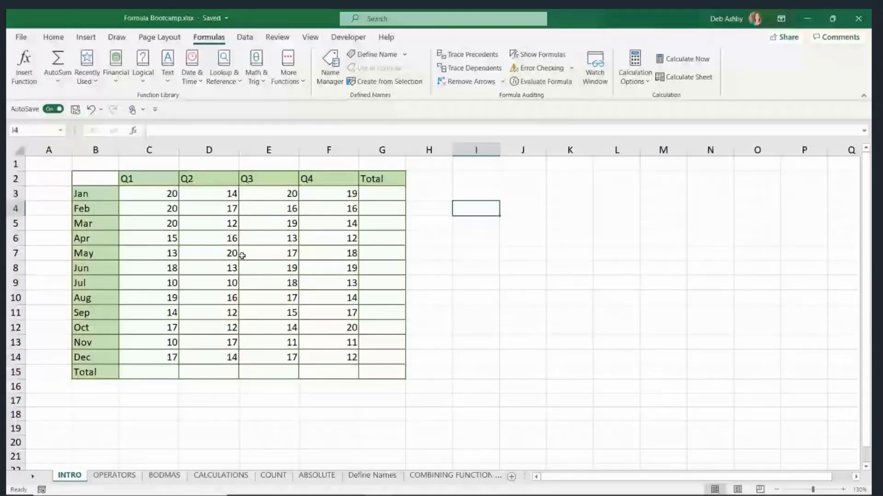
Select the Q1 values C3:C14 to view their sum, then go to C15.
left_click_drag(149, 194, 149, 357)
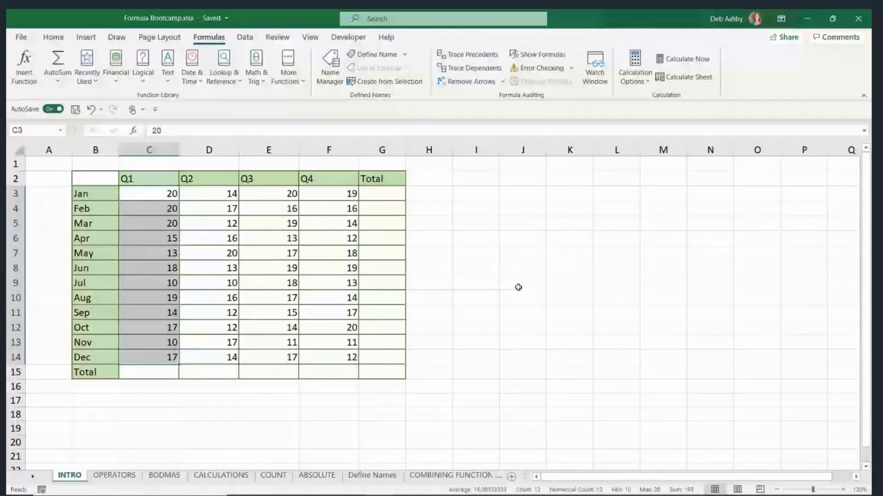
left_click(476, 239)
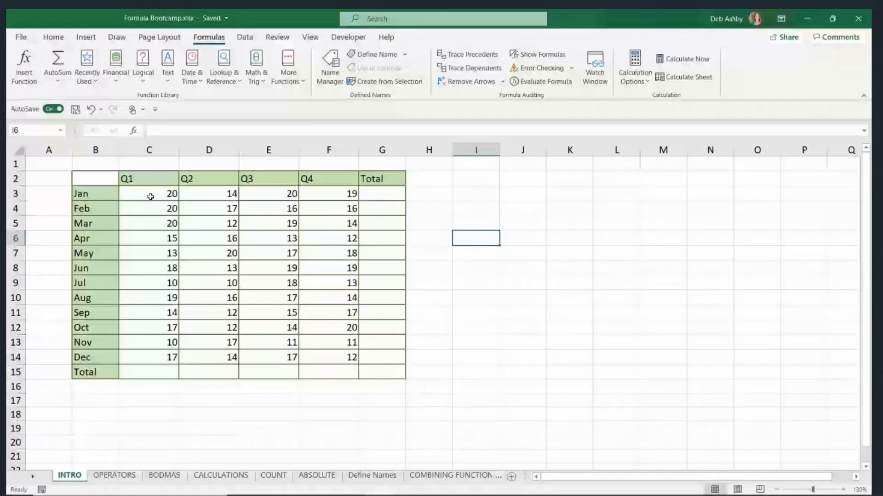
left_click_drag(150, 197, 138, 222)
key("ctrl+shift+Down")
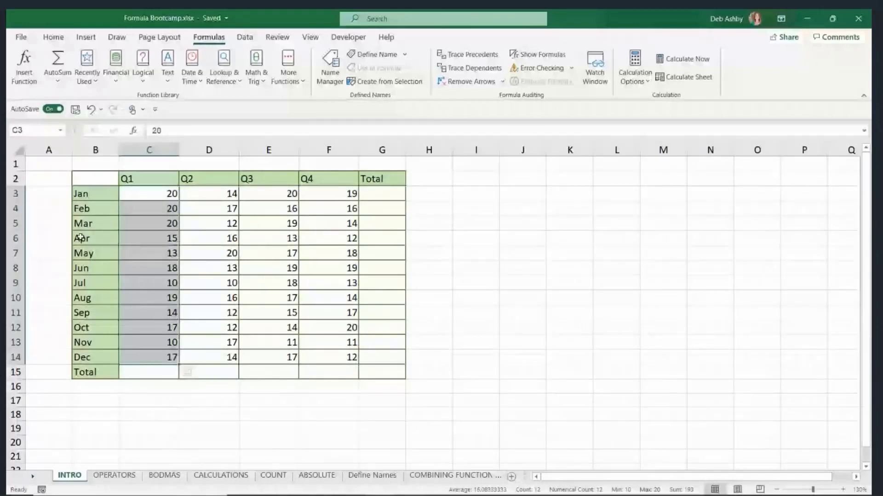
left_click(149, 373)
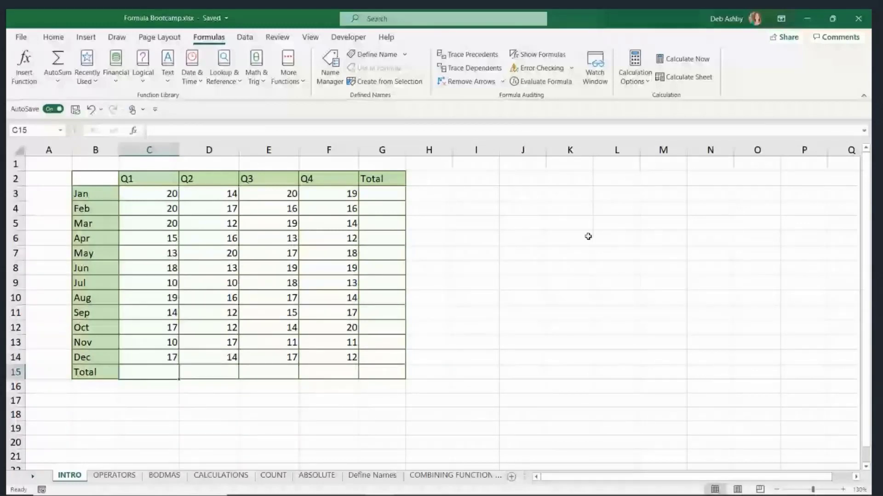
Type =SUM in C15 and accept SUM from AutoComplete, giving =SUM(.
type("=S")
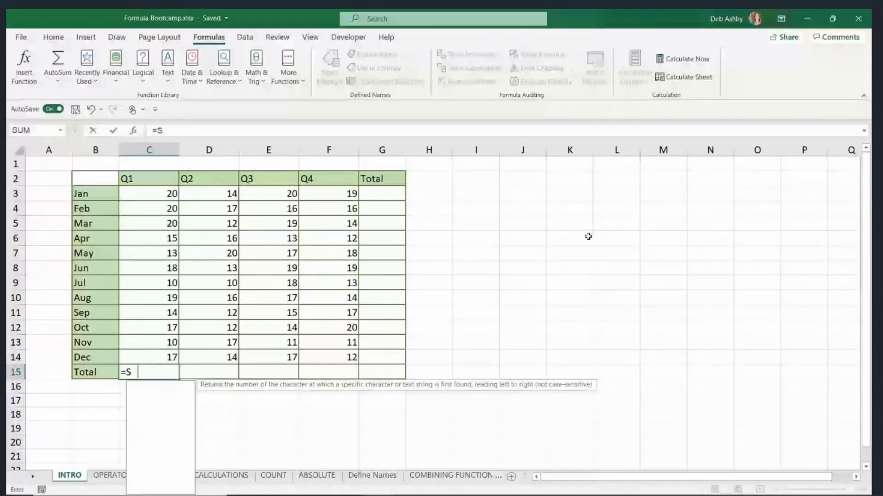
type("U")
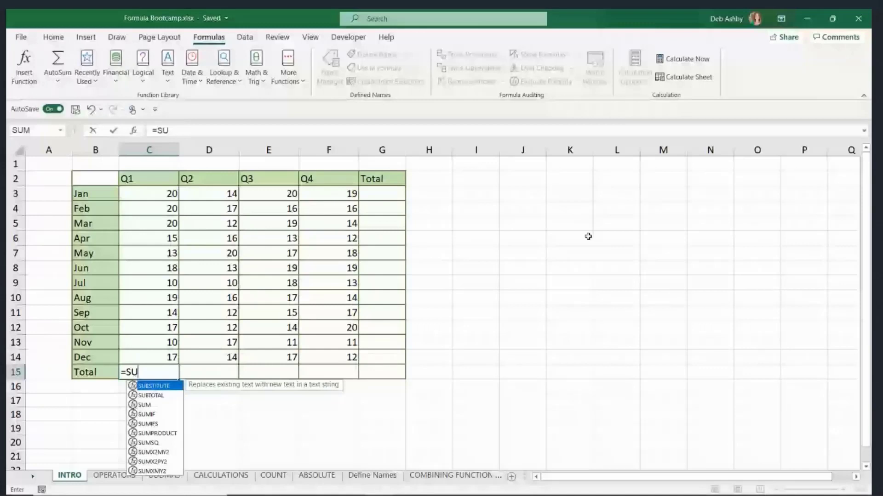
type("M")
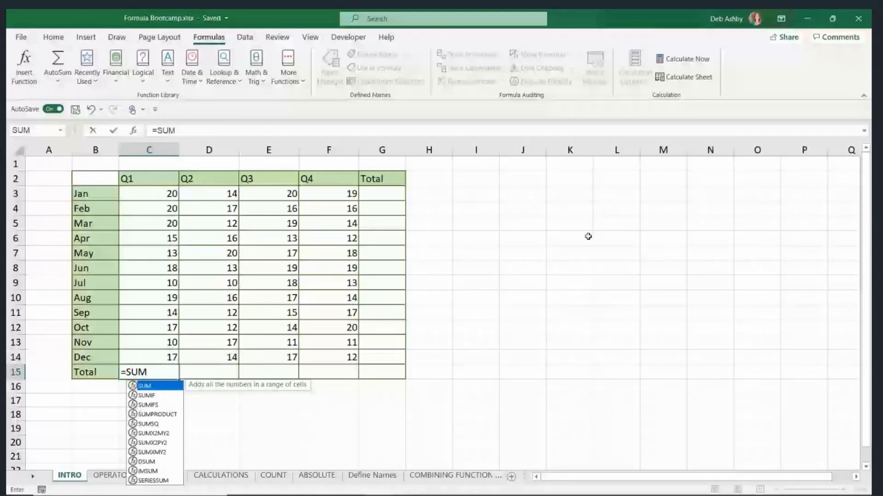
key("Down")
key("Down")
key("Down")
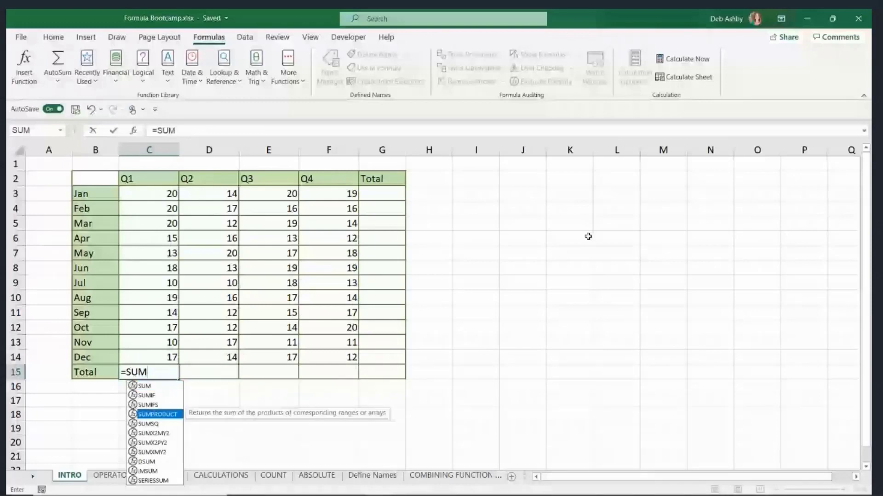
key("Up")
key("Up")
key("Up")
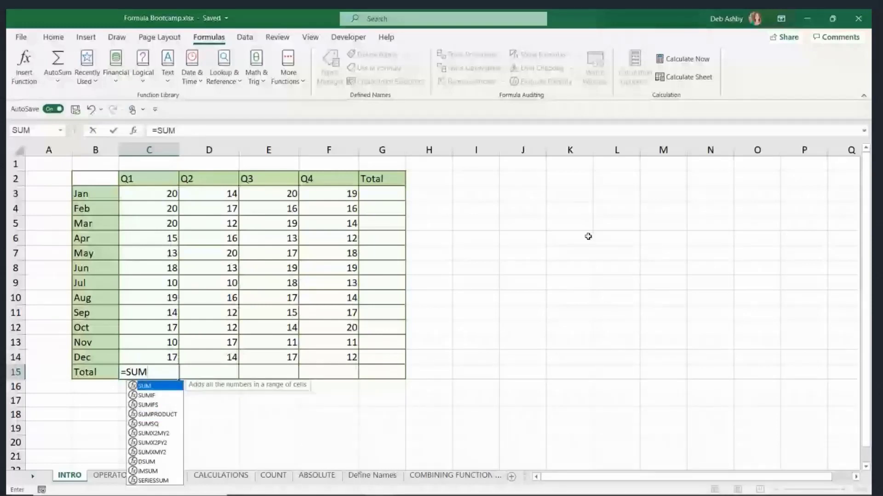
key("Tab")
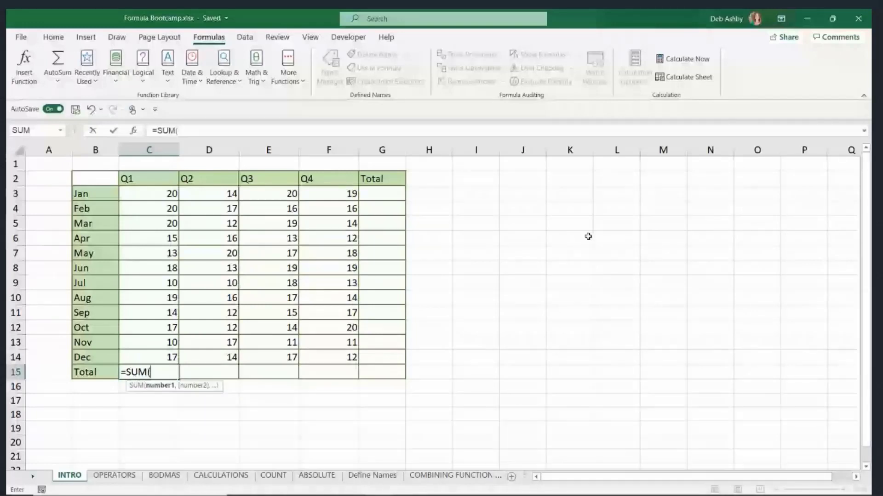
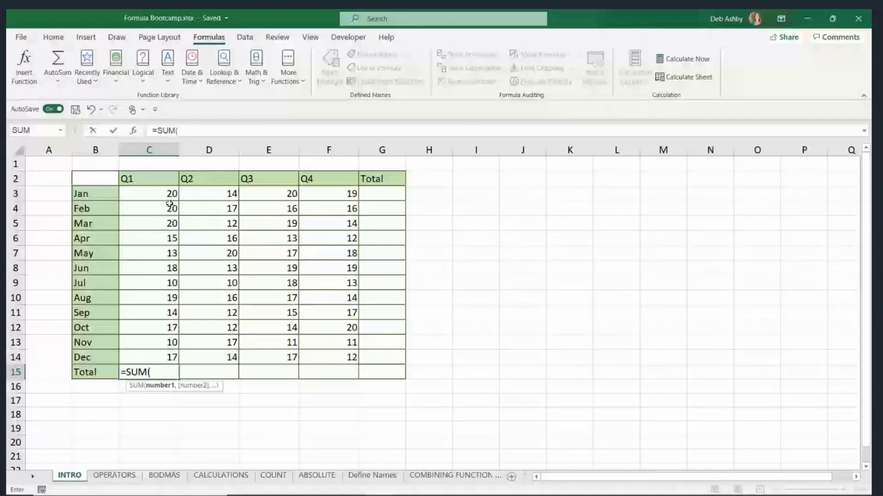
Total C3:C14 in C15 with =SUM(C3:C14), giving 193.
left_click_drag(169, 195, 166, 358)
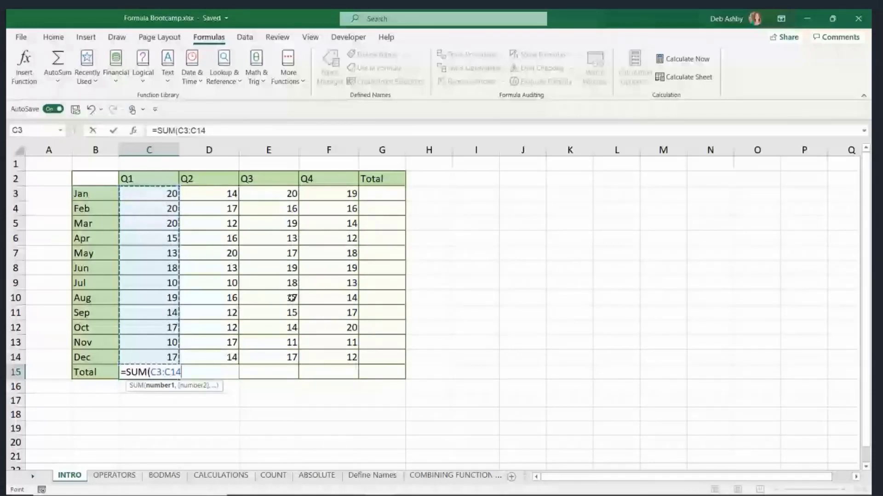
type(")")
key("Return")
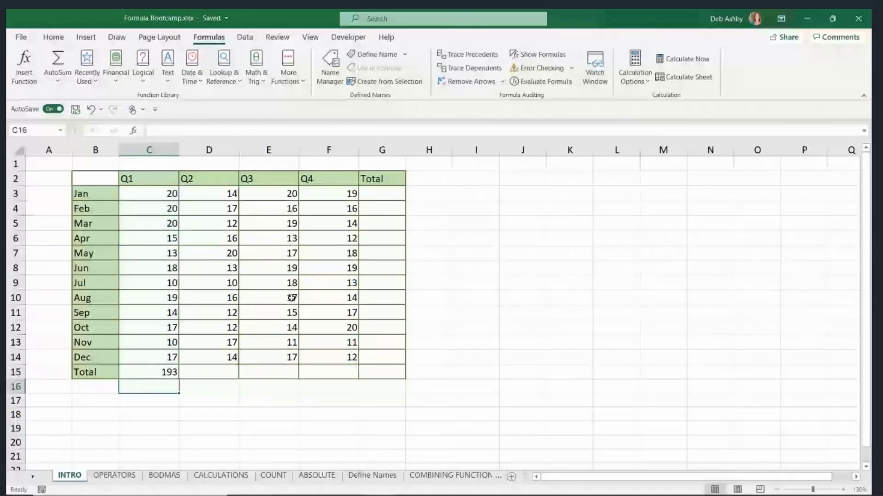
Review the =SUM(C3:C14) formula in C15 in the formula bar and cell, leaving it unchanged.
key("Up")
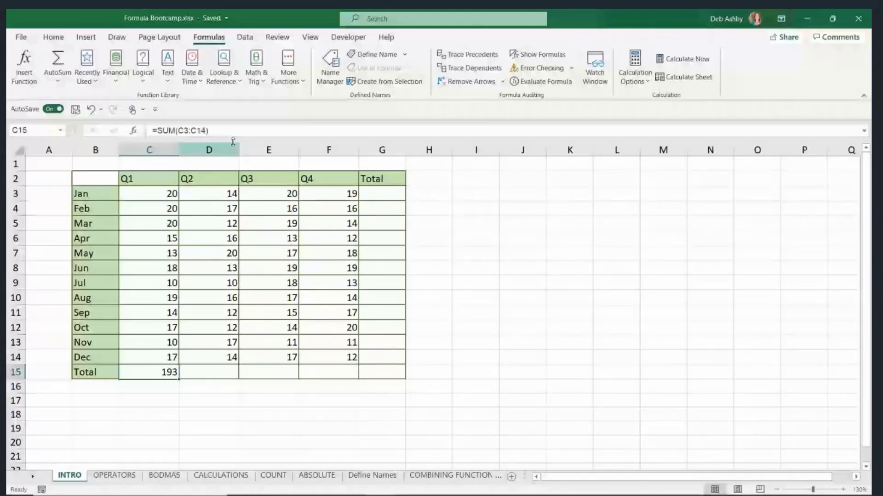
left_click(183, 130)
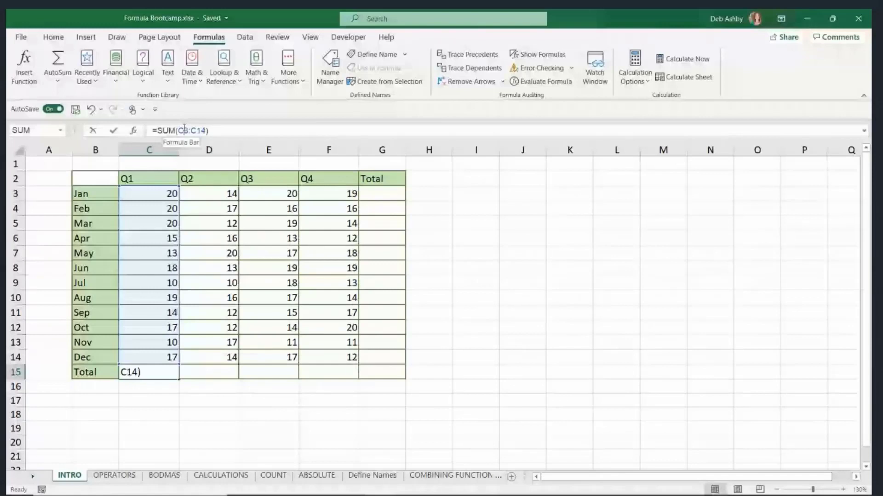
left_click(209, 131)
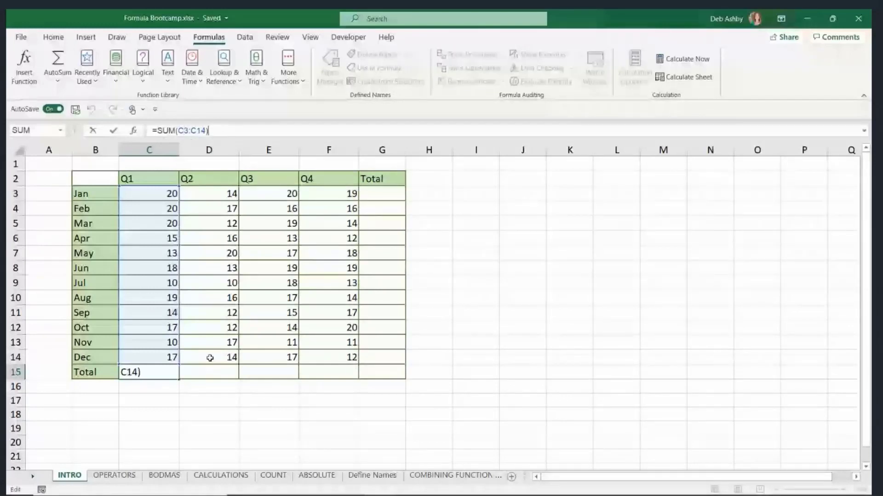
left_click(167, 372)
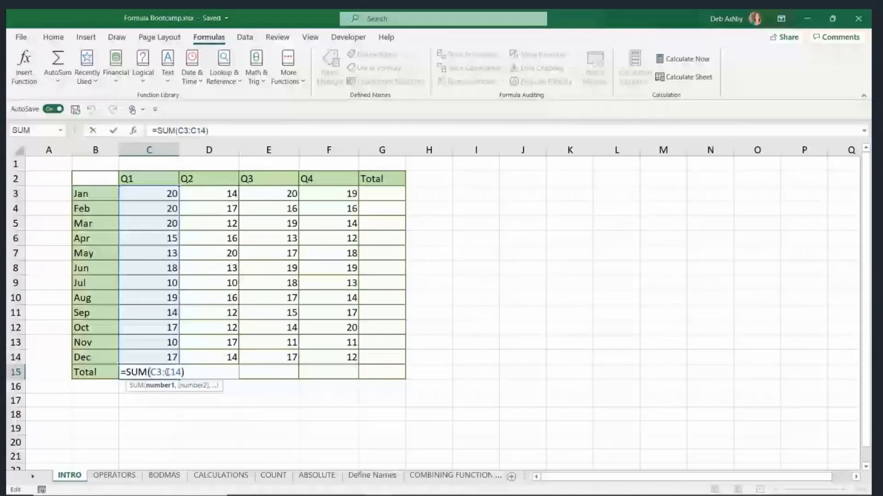
key("Escape")
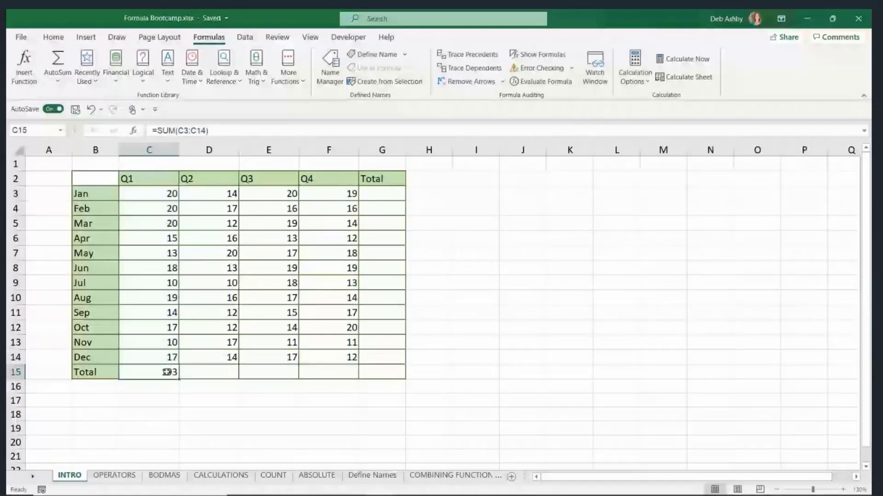
left_click(207, 375)
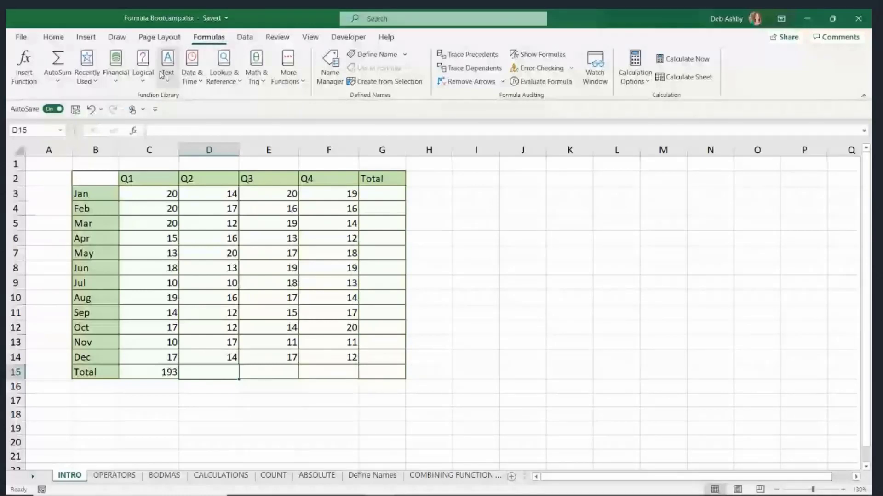
Insert =SUM(D3:D14) in D15 with AutoSum > Sum, showing the Q2 total 173.
left_click(50, 87)
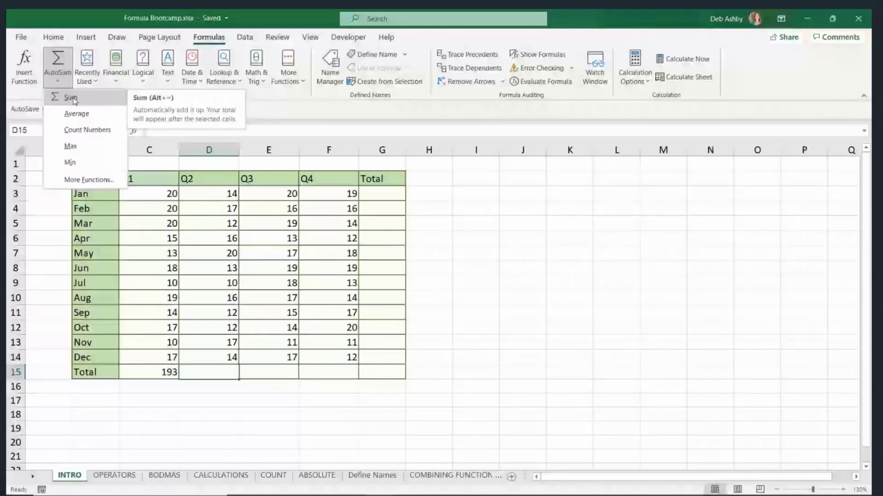
left_click(70, 97)
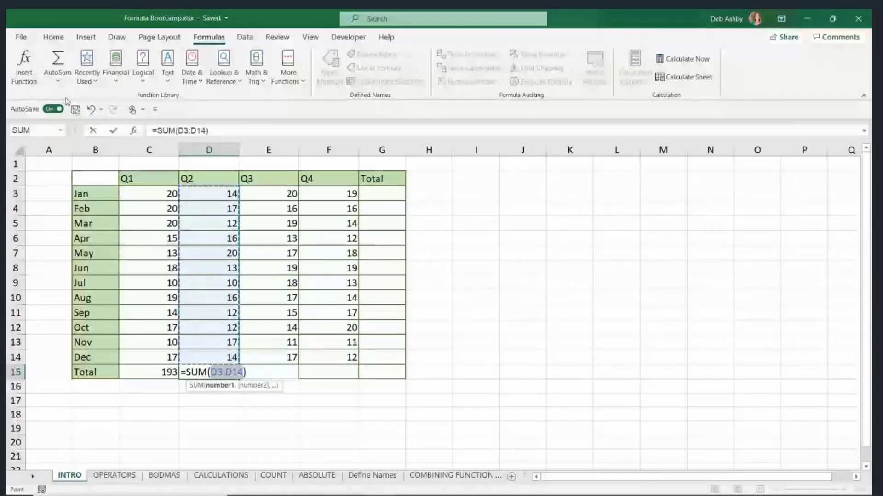
key("Return")
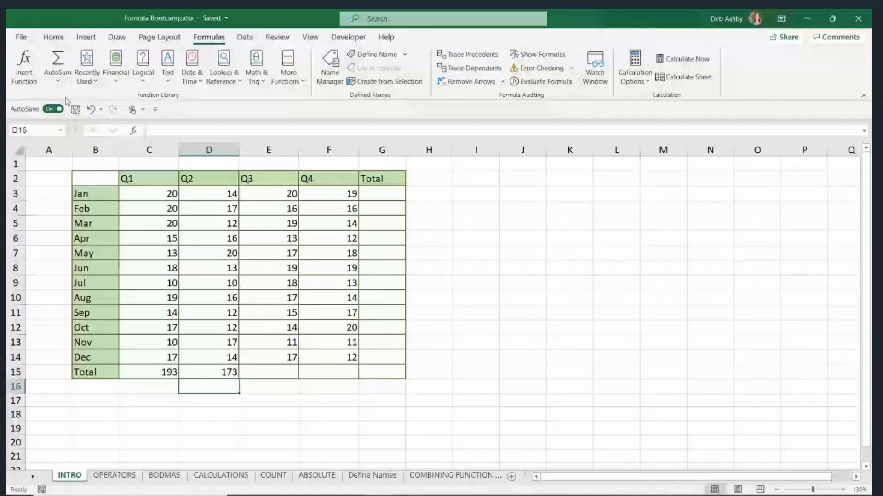
left_click(287, 374)
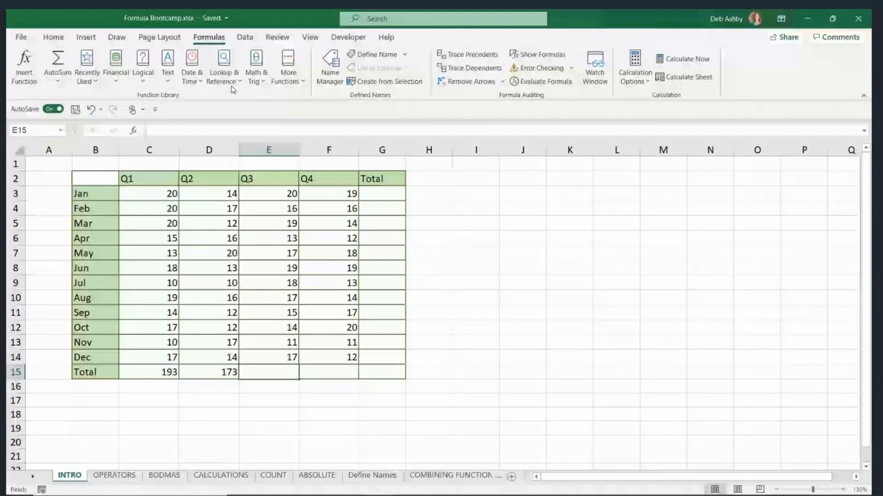
Put =SUM(E3:E14) in E15 with Alt+=, showing the Q3 total 196.
left_click(56, 79)
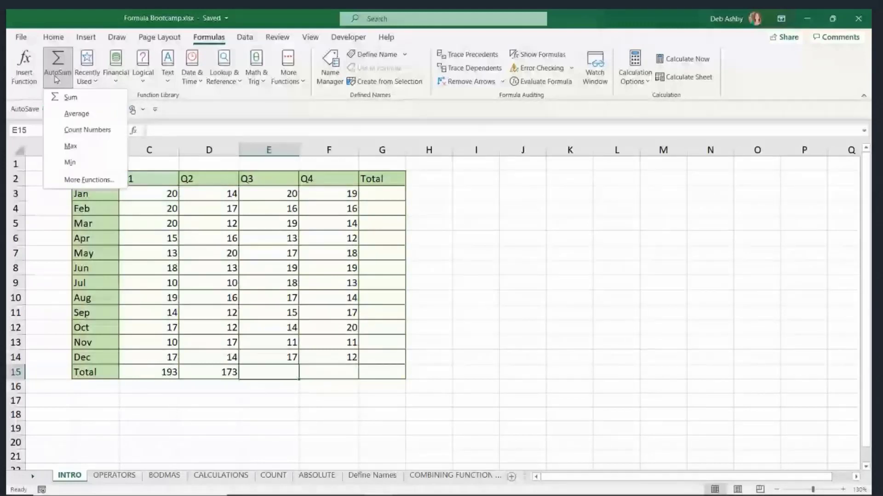
left_click(401, 368)
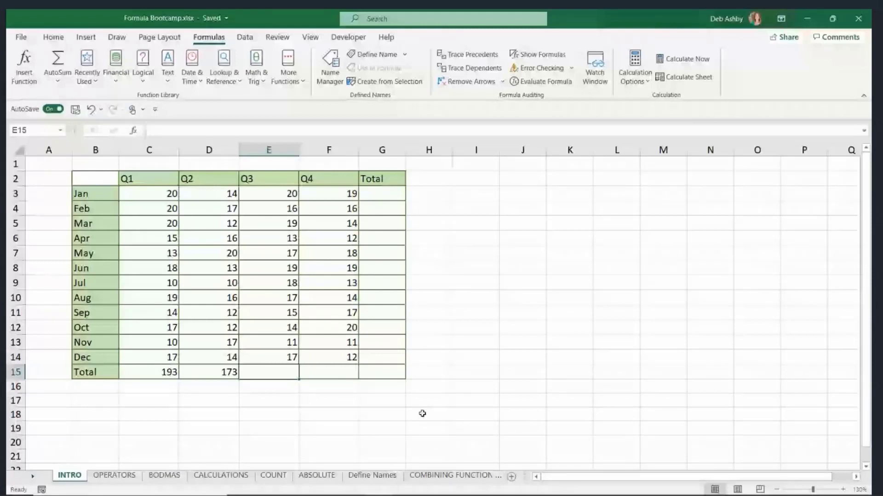
key("alt+equal")
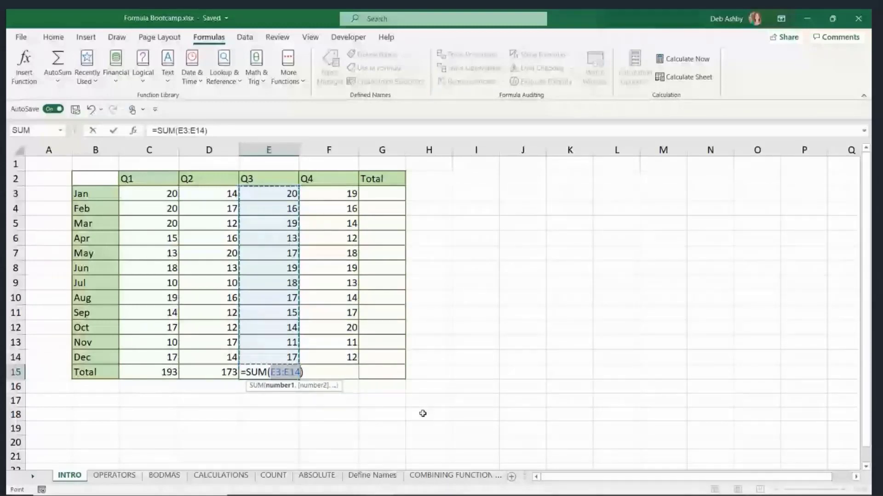
key("Return")
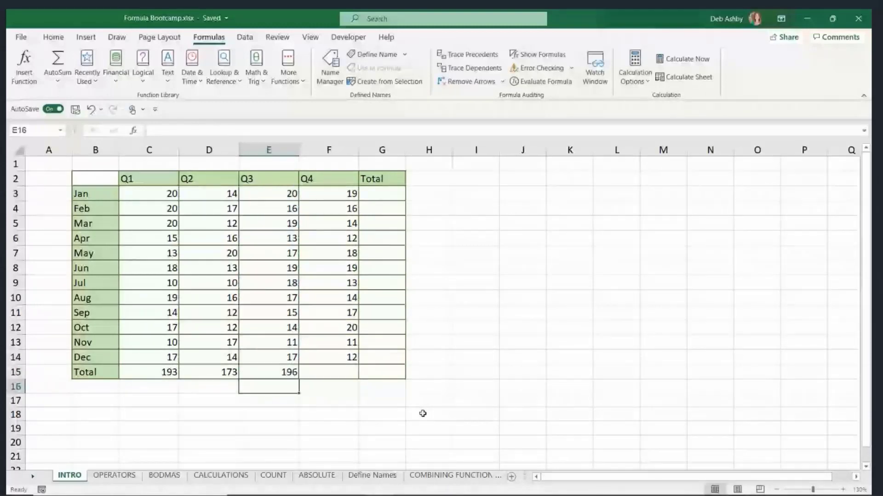
key("Up")
key("Right")
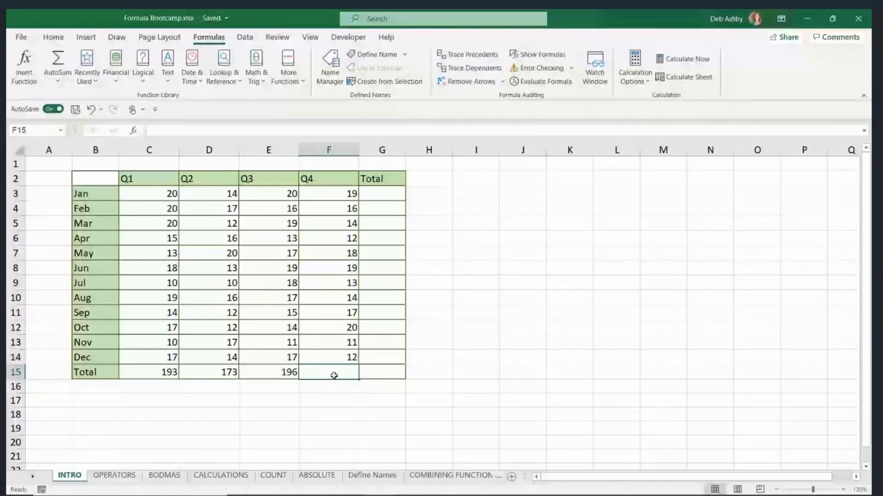
Search Insert Function for 'add numbers' and choose SUM for F15.
left_click(134, 131)
left_click_drag(578, 77, 521, 122)
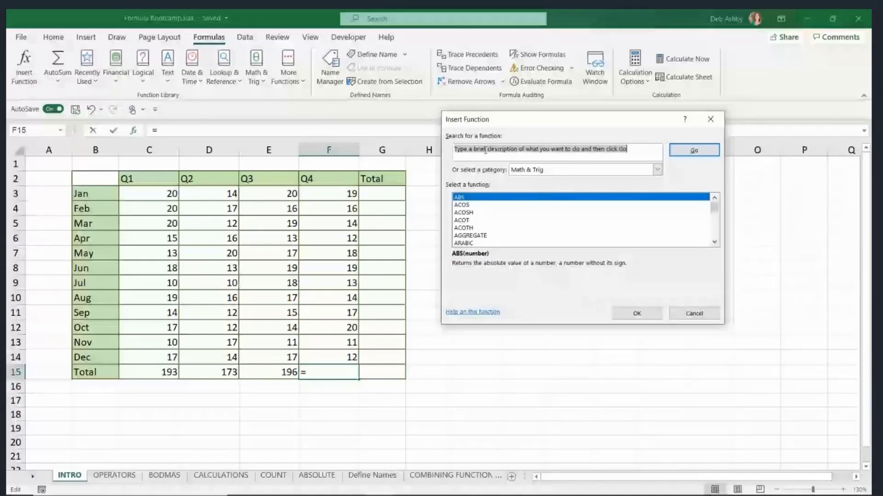
key("Tab")
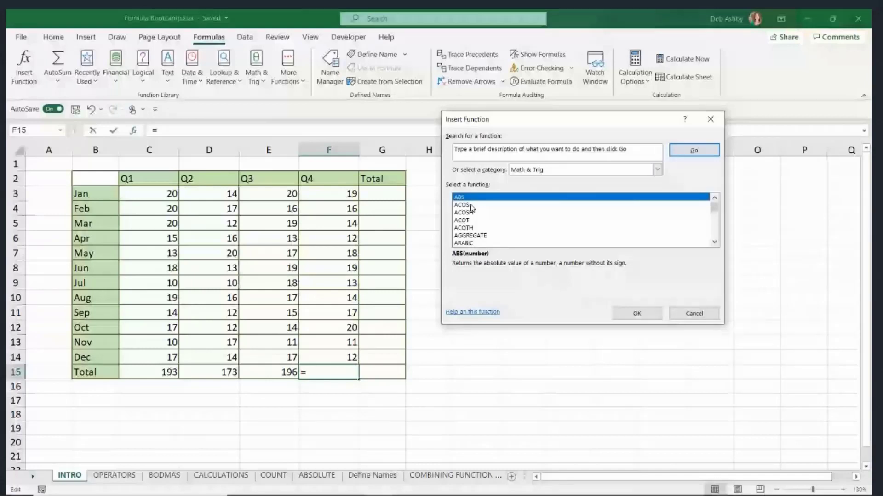
left_click(619, 150)
type("a")
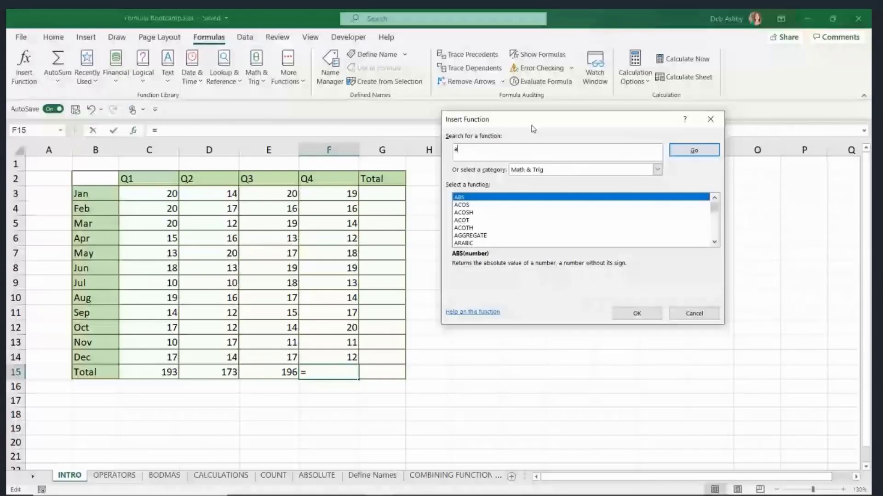
type("dd numbers")
left_click(671, 146)
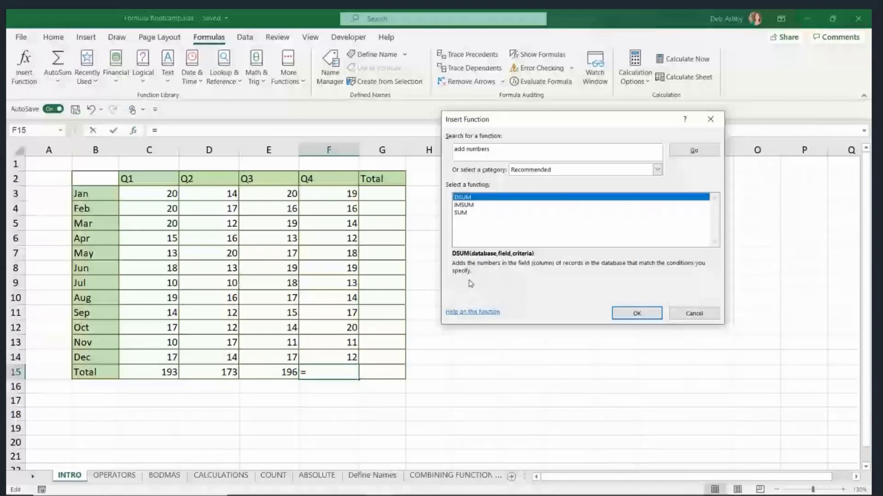
left_click(507, 209)
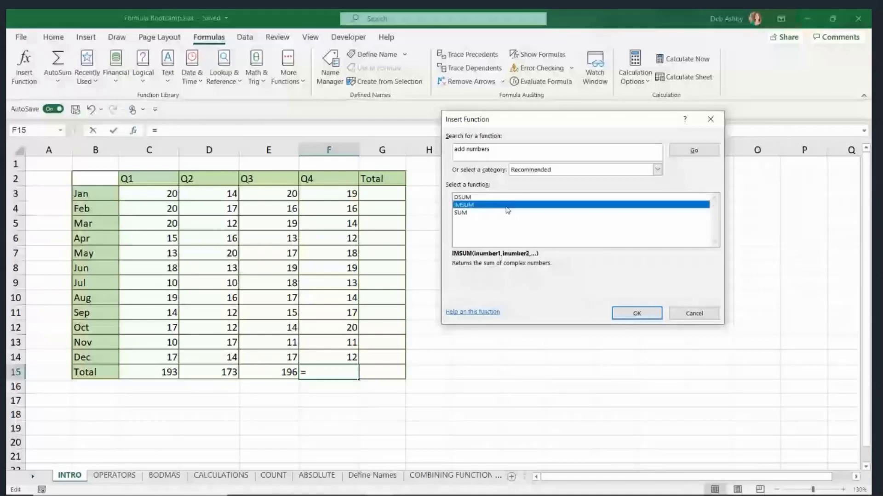
left_click(508, 212)
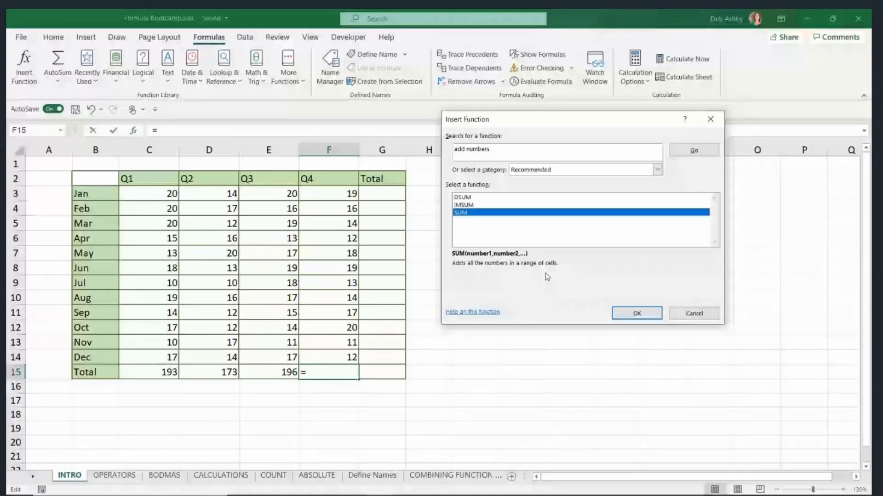
left_click(635, 314)
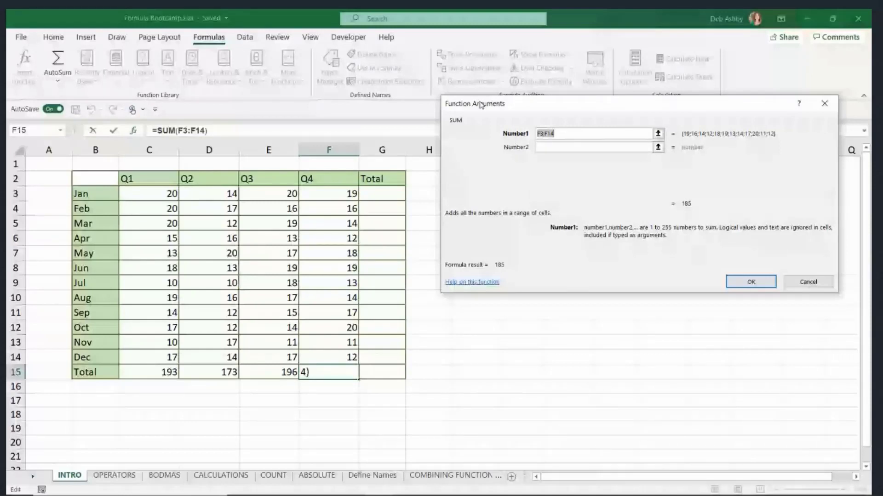
Confirm Number1 as F3:F14 so F15 shows the Q4 total 185.
left_click(561, 133)
left_click_drag(561, 133, 484, 123)
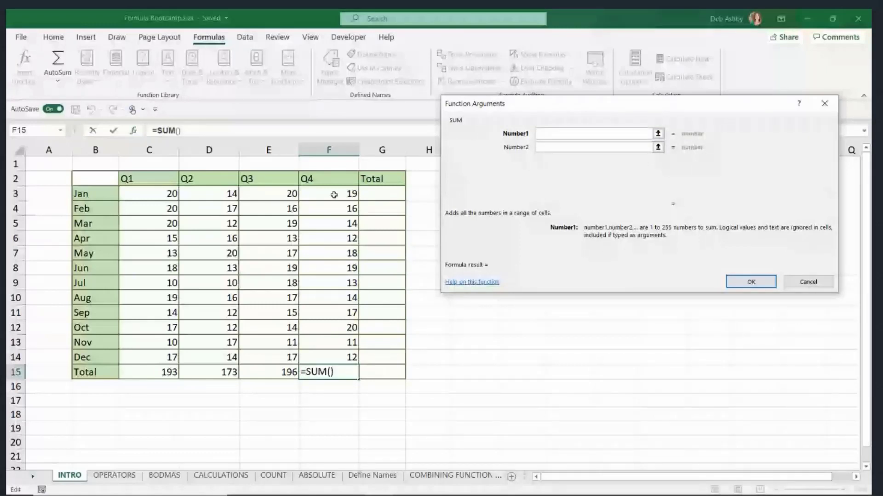
left_click_drag(334, 195, 334, 357)
left_click(750, 281)
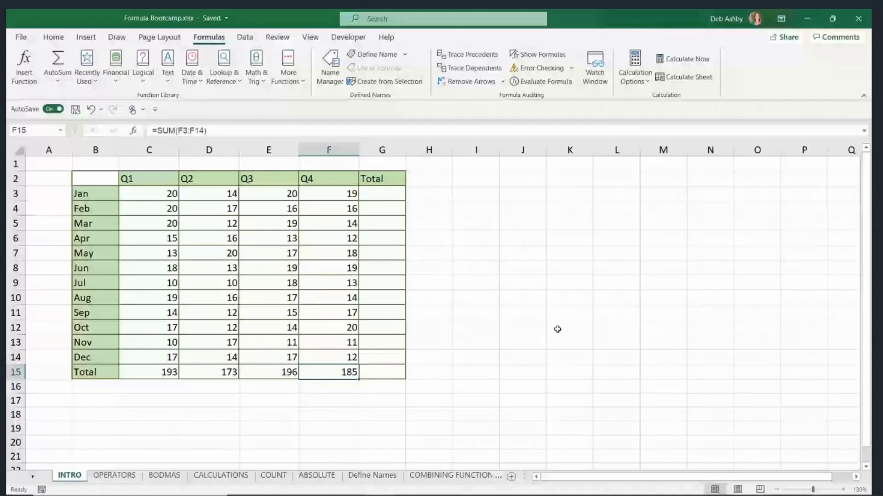
left_click(600, 310)
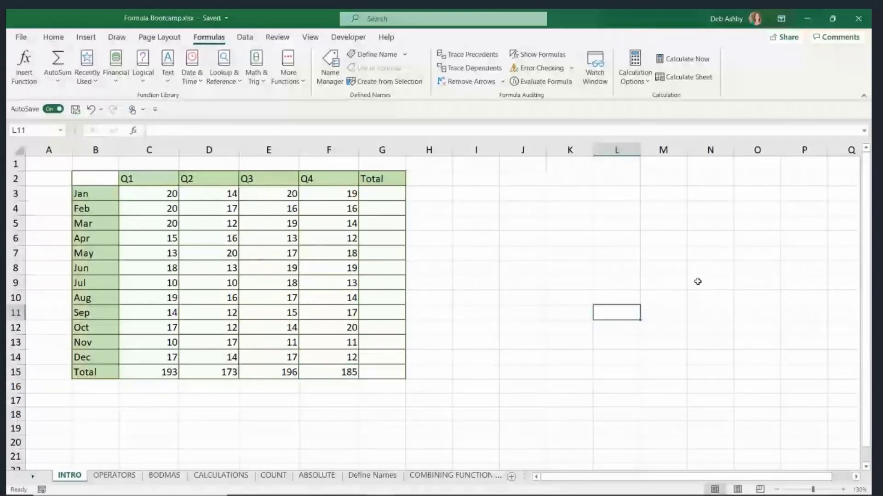
left_click(376, 194)
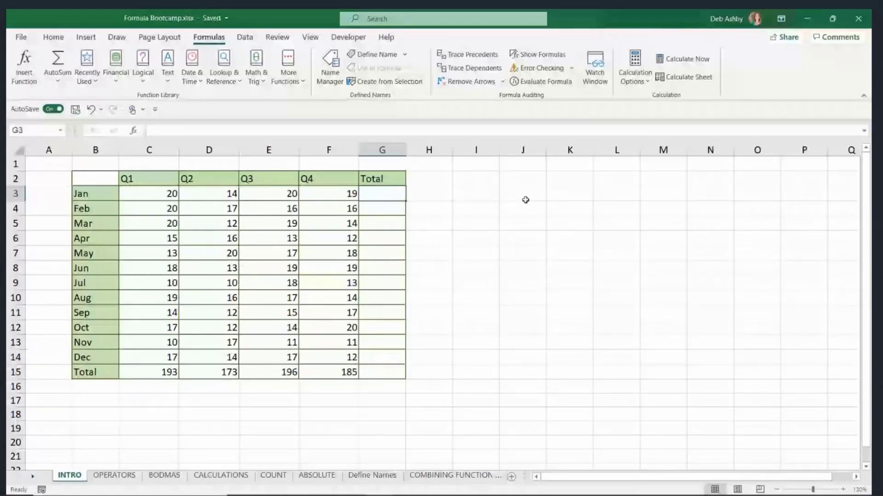
type("=")
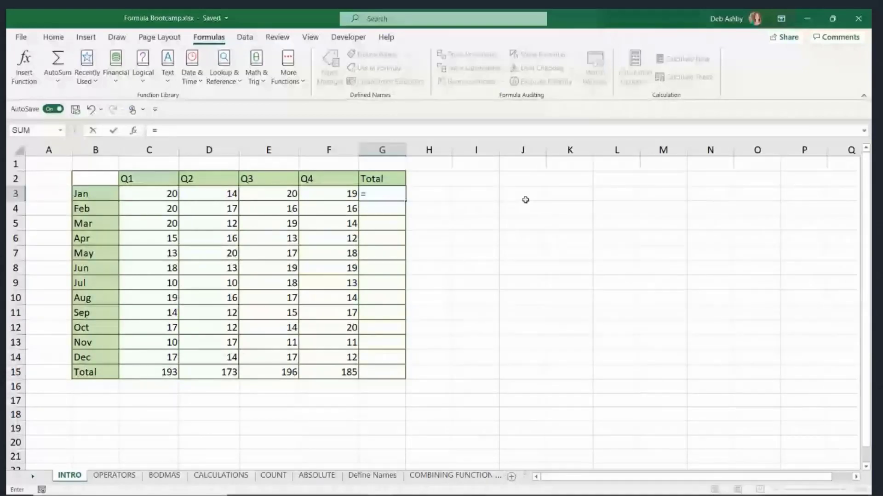
type("SUM(")
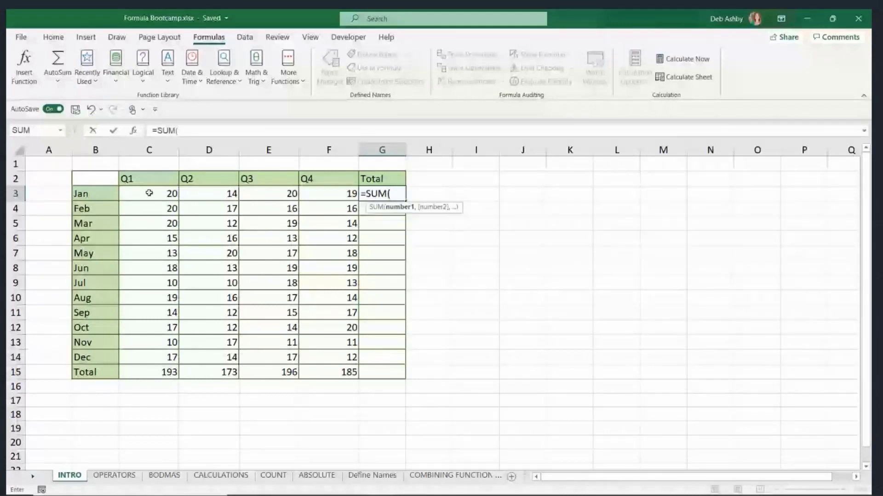
left_click_drag(149, 193, 310, 197)
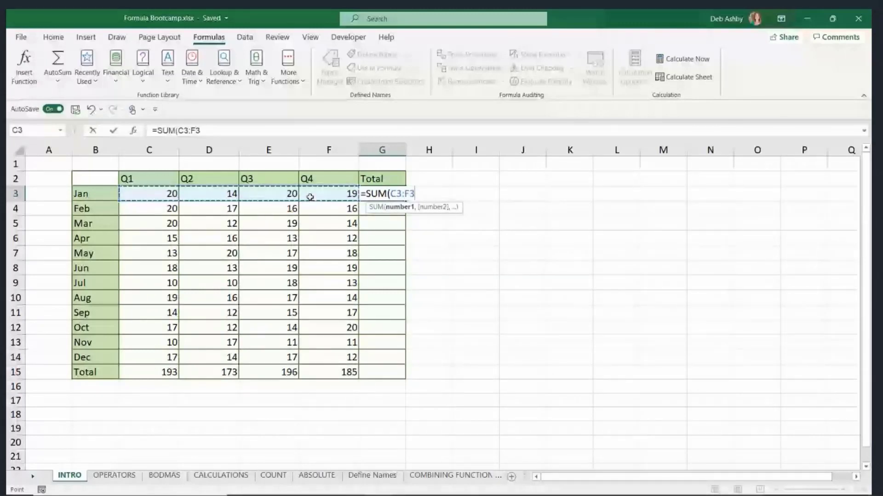
type(")")
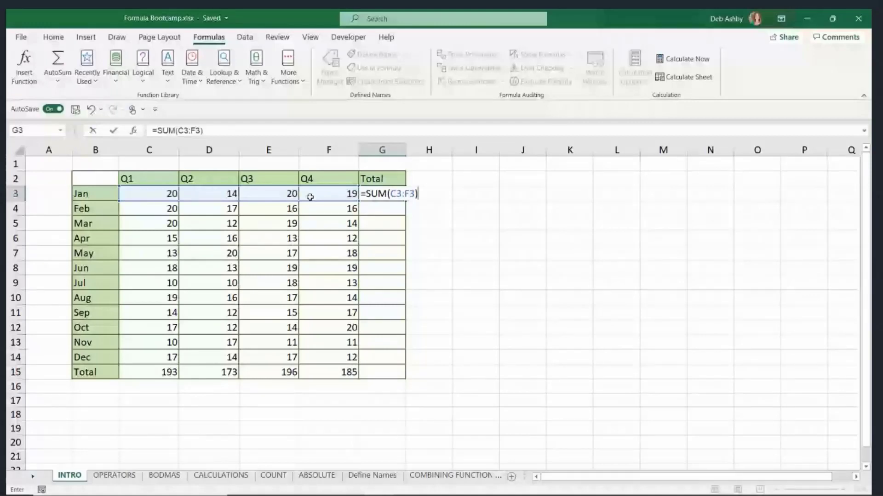
key("Return")
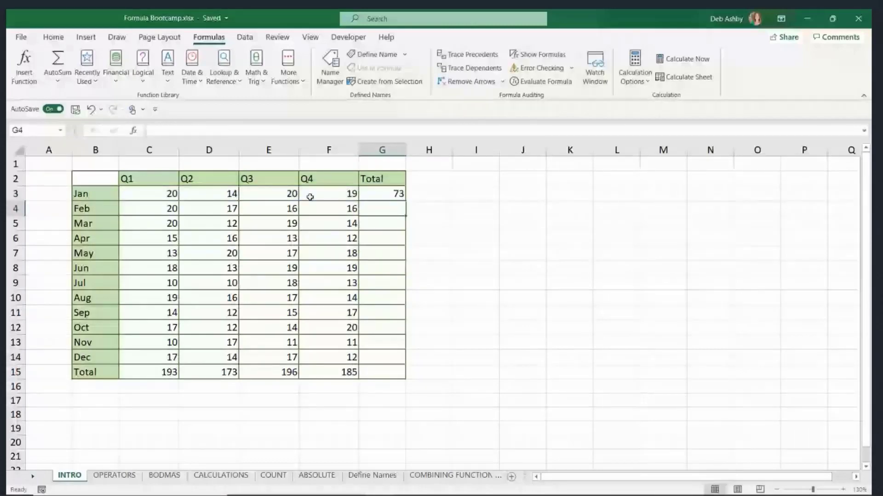
left_click(384, 192)
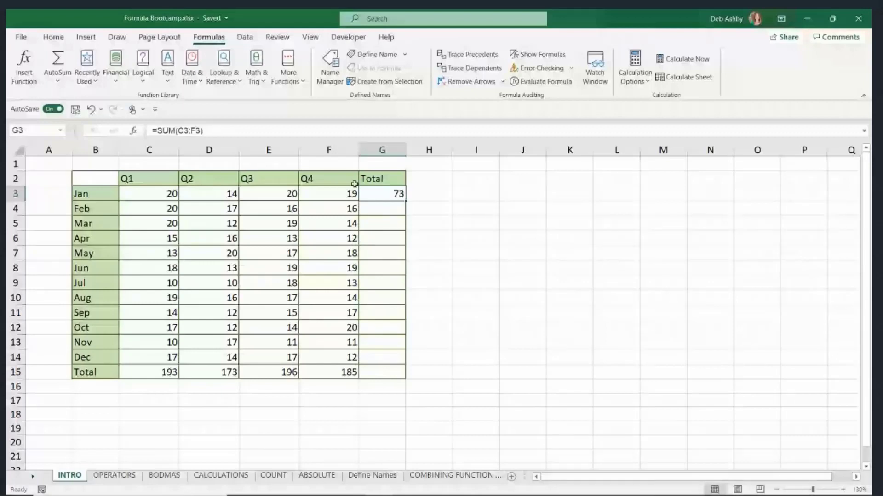
key("Delete")
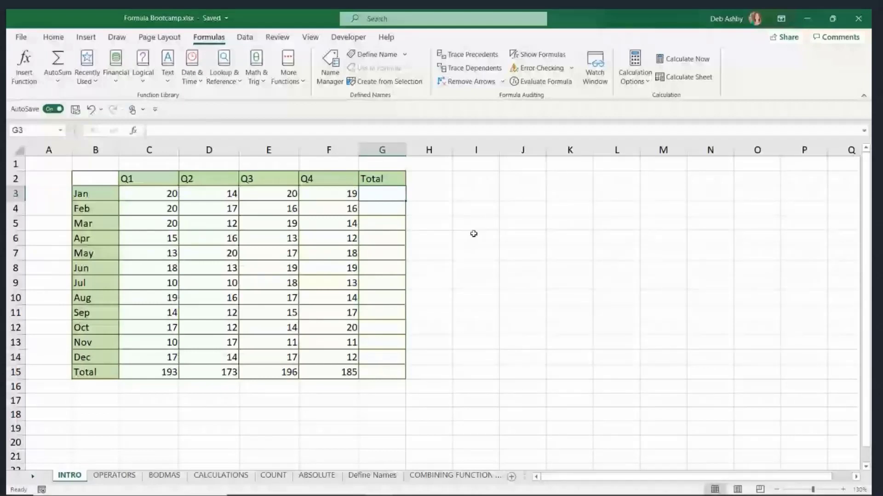
Enter =SUM(C3:F3) in G3 so January's total shows 73.
type("=SUM")
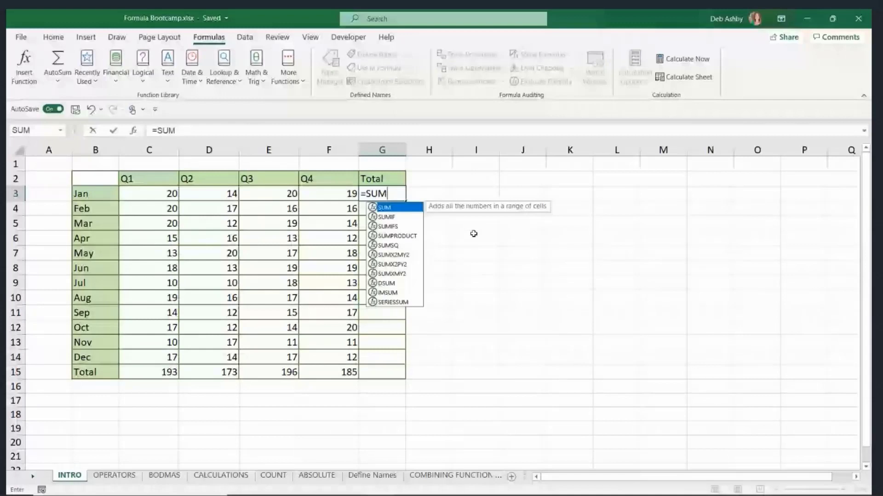
type("(")
left_click_drag(147, 194, 312, 198)
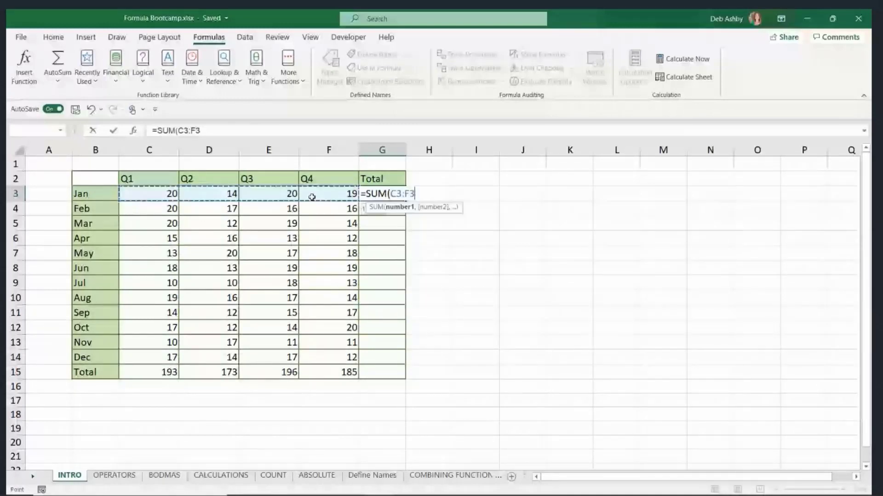
type(")")
key("ctrl+Return")
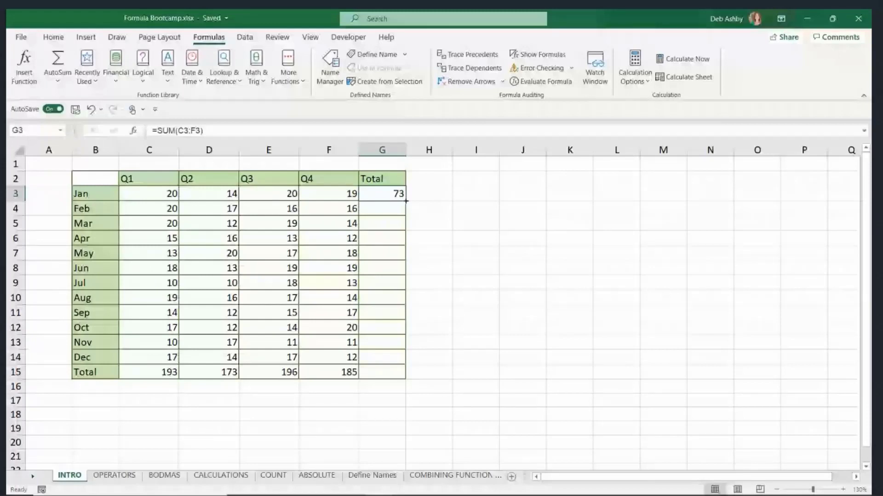
Try copying G3's total down to row 14, undoing the automatic double-click fill.
double_click(406, 201)
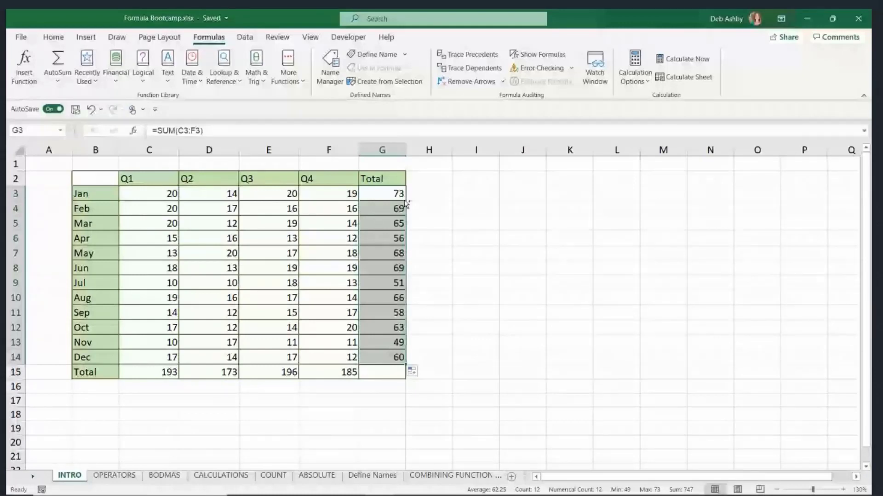
key("ctrl+z")
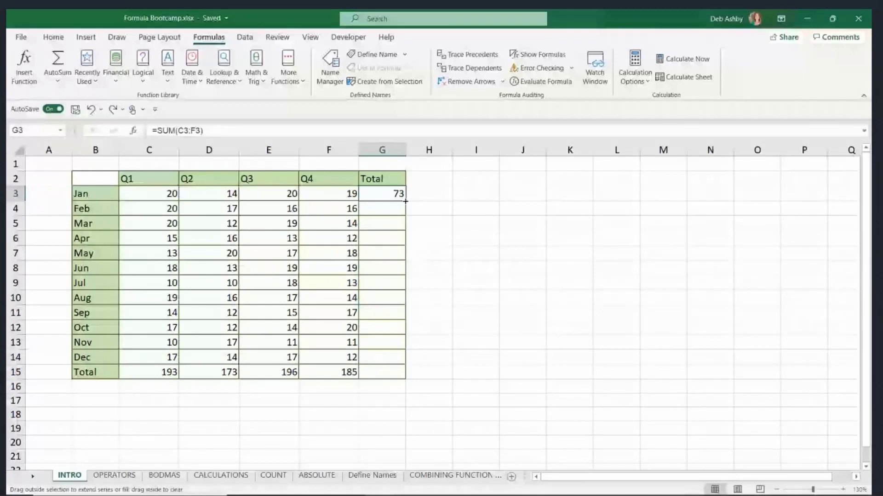
left_click_drag(406, 201, 406, 367)
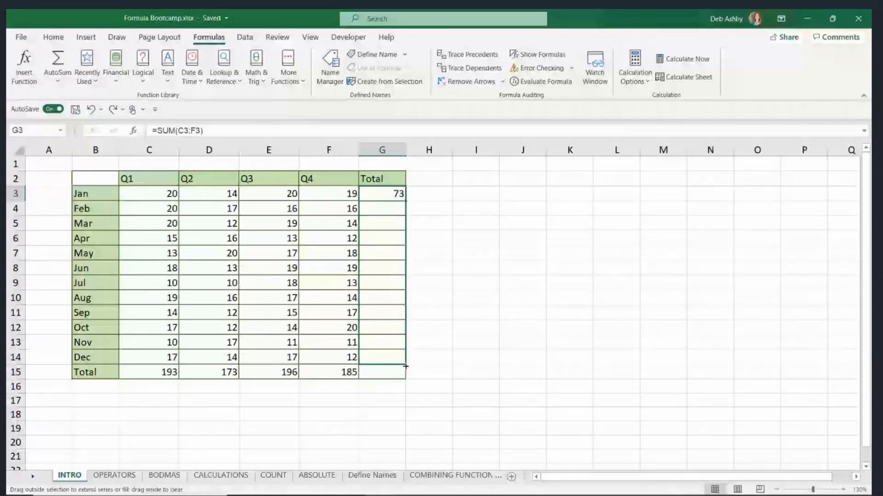
Copy G3's SUM formula down through G14, giving monthly totals from 73 to 60.
key("Escape")
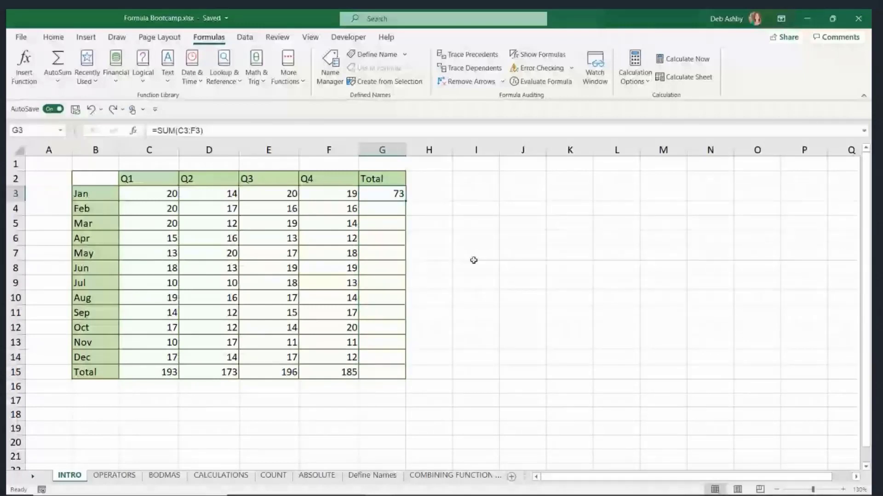
left_click_drag(406, 201, 388, 247)
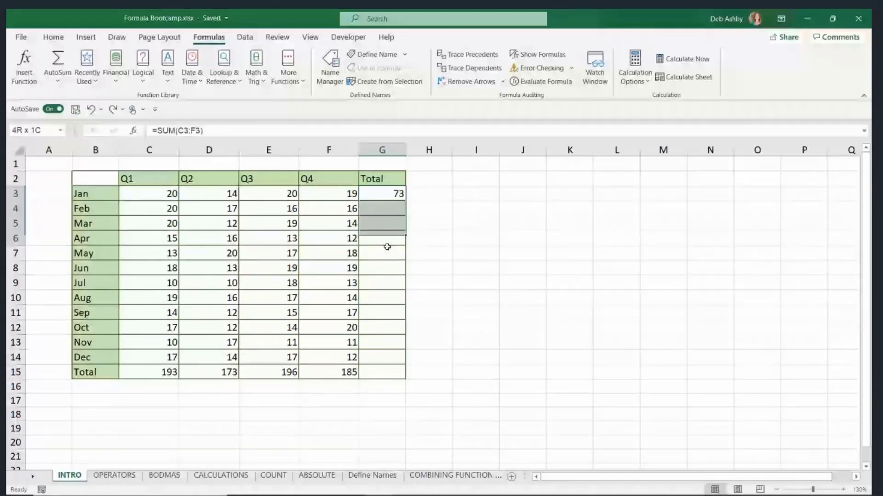
left_click_drag(387, 247, 460, 267)
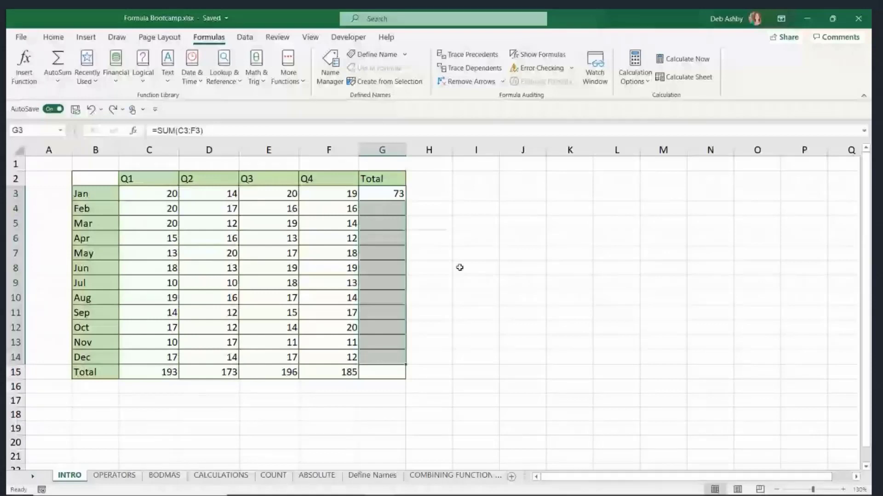
left_click_drag(460, 268, 460, 265)
left_click(458, 254)
left_click(401, 224)
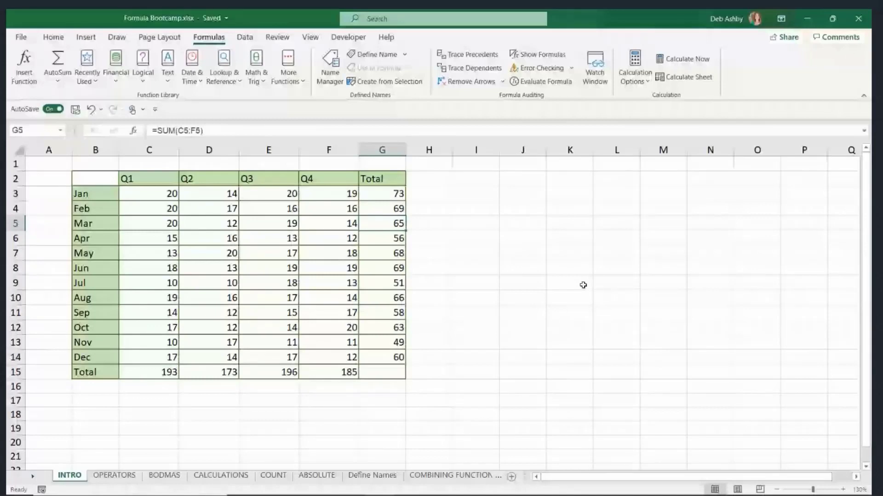
left_click(484, 235)
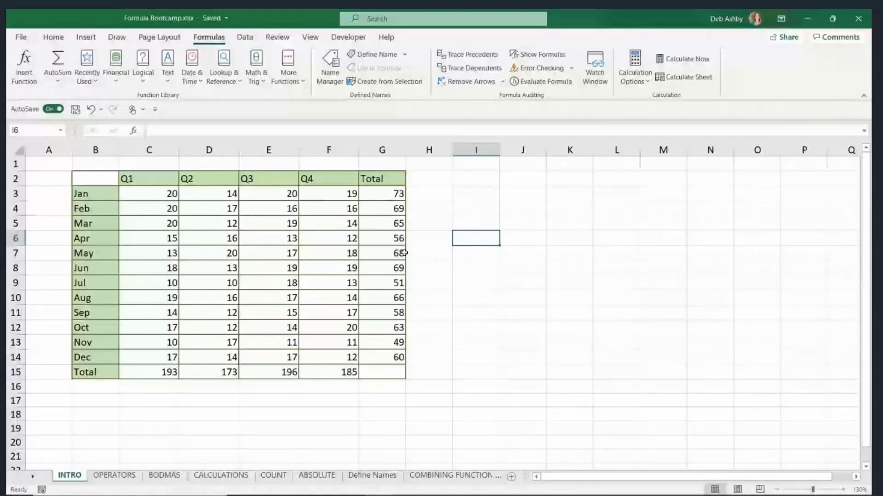
left_click(503, 279)
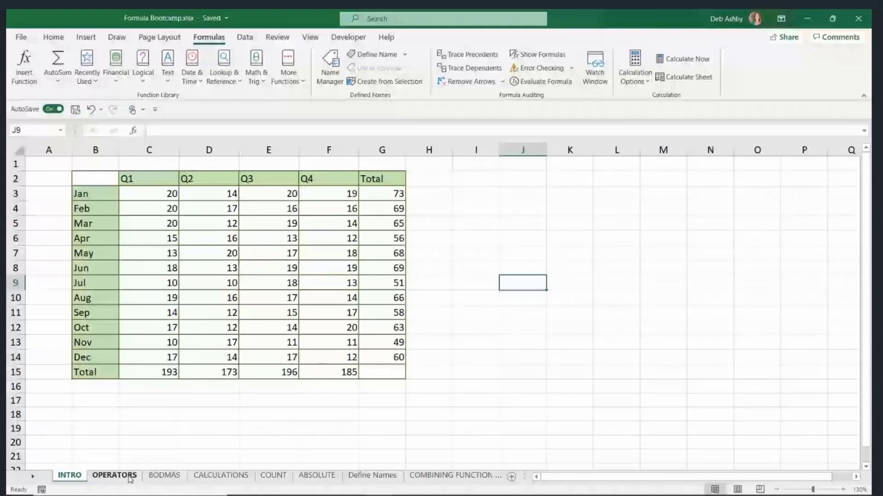
Go to the OPERATORS sheet and begin a formula with = in B9.
left_click(114, 475)
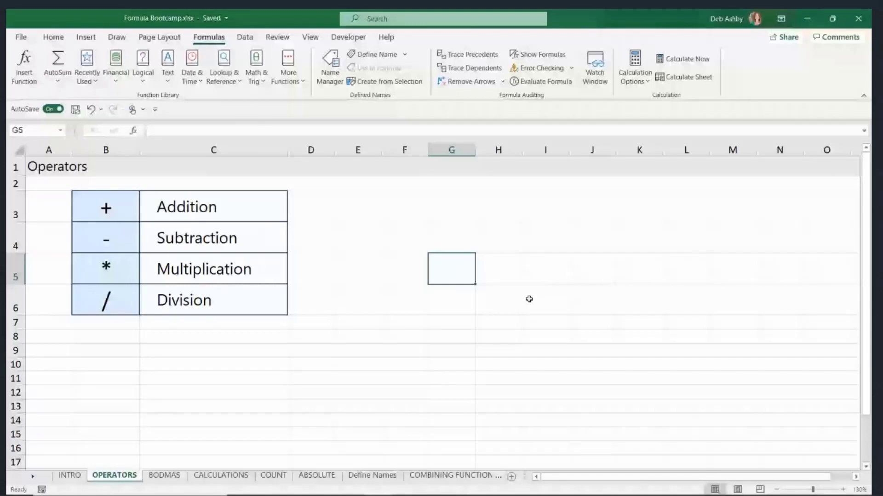
key("Left")
key("Left")
key("Left")
key("Left")
key("Left")
key("Down")
key("Down")
key("Down")
key("Down")
type("=")
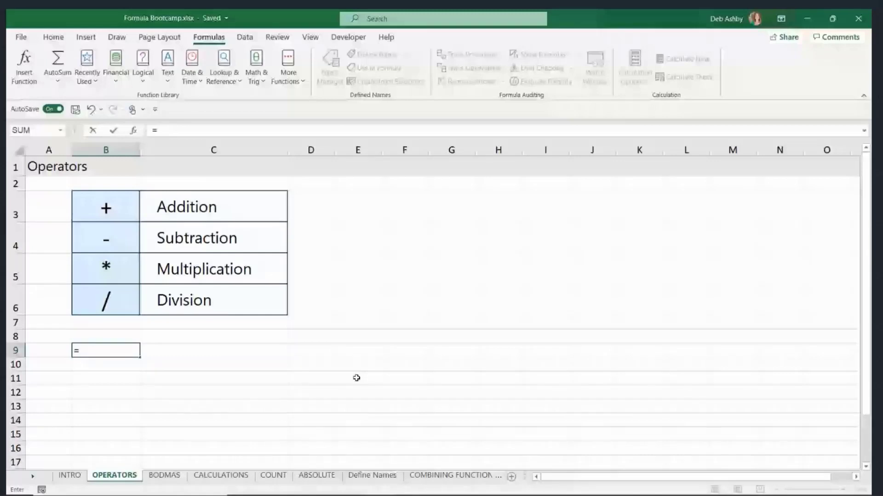
Enter 10+6/2 in B9 to get 13, then delete the formula text.
type("10+6/2")
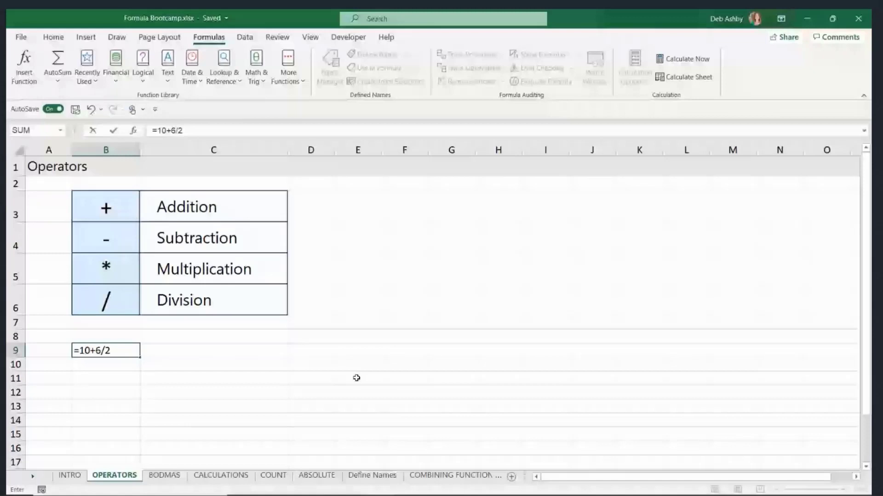
key("Return")
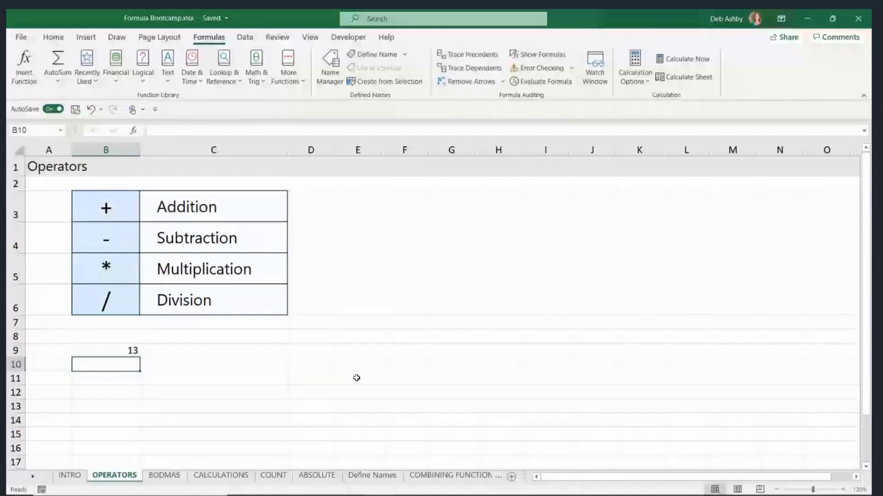
double_click(113, 350)
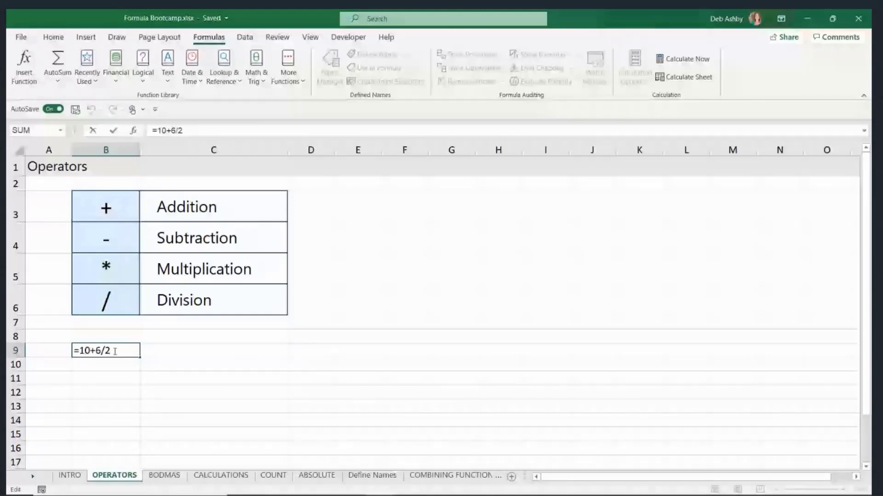
left_click_drag(115, 351, 7, 351)
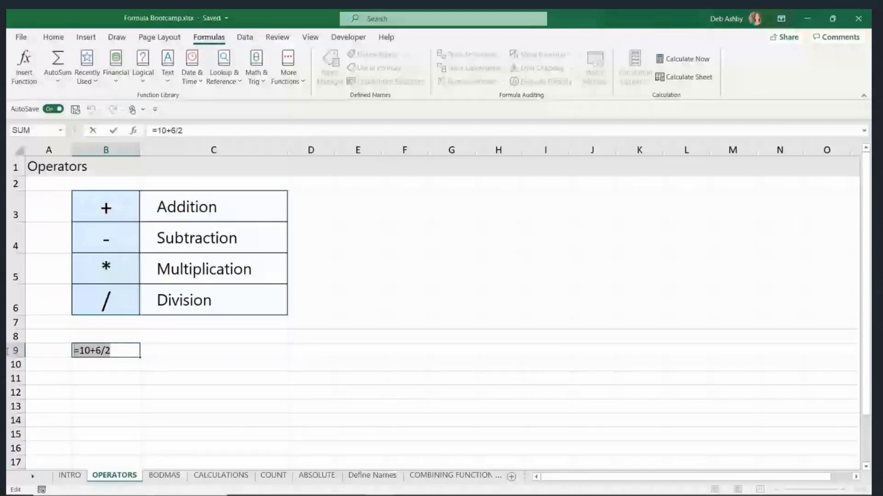
key("Delete")
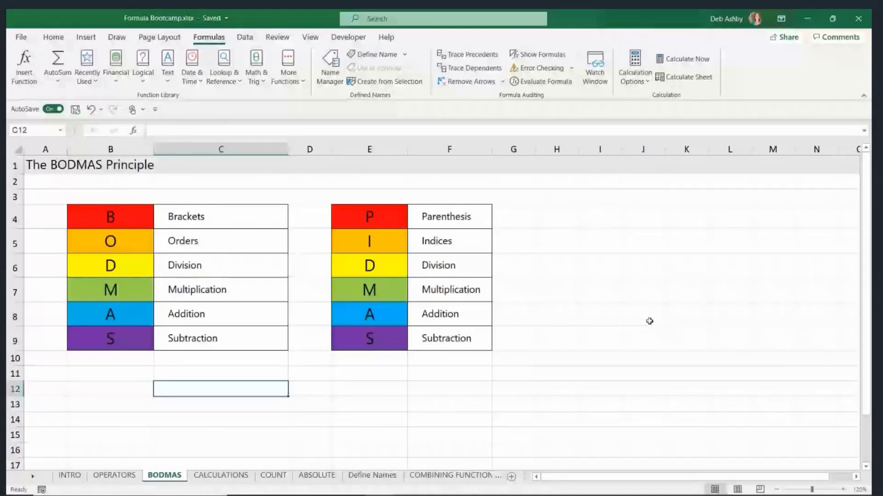
Walk through the BODMAS and PIDMAS tables, then type =10+6/2 into B12.
left_click(649, 321)
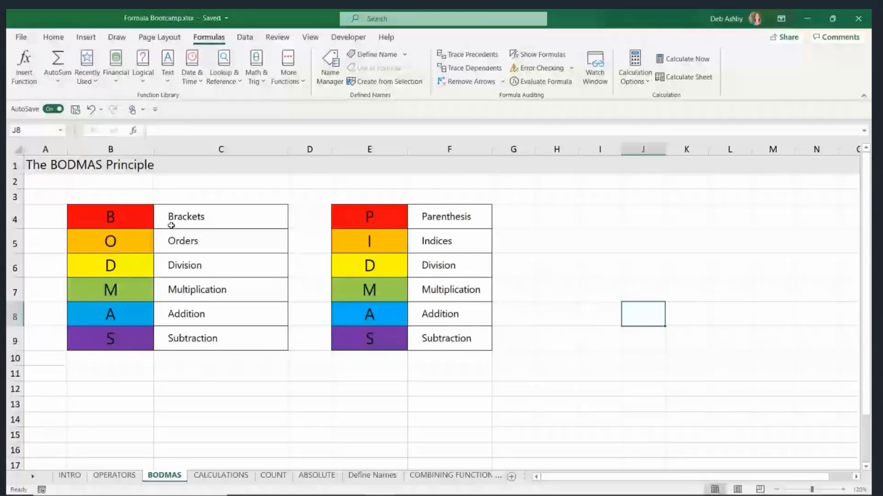
left_click_drag(115, 219, 230, 341)
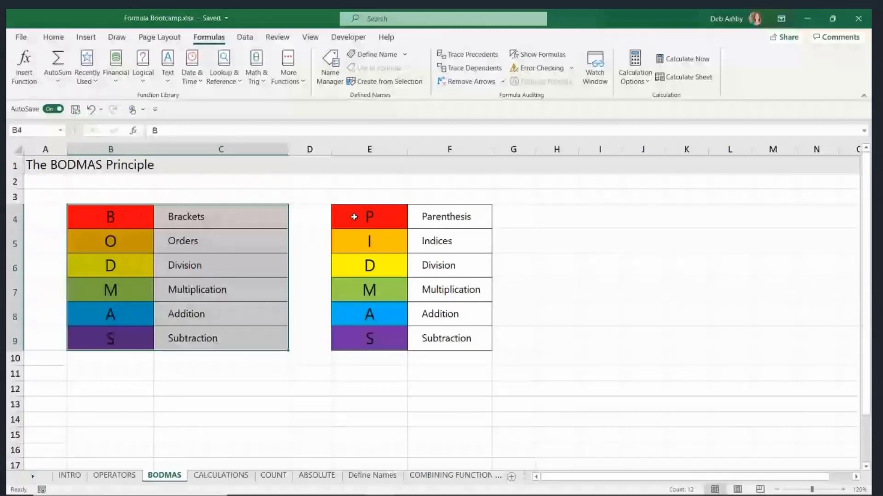
left_click_drag(354, 217, 444, 340)
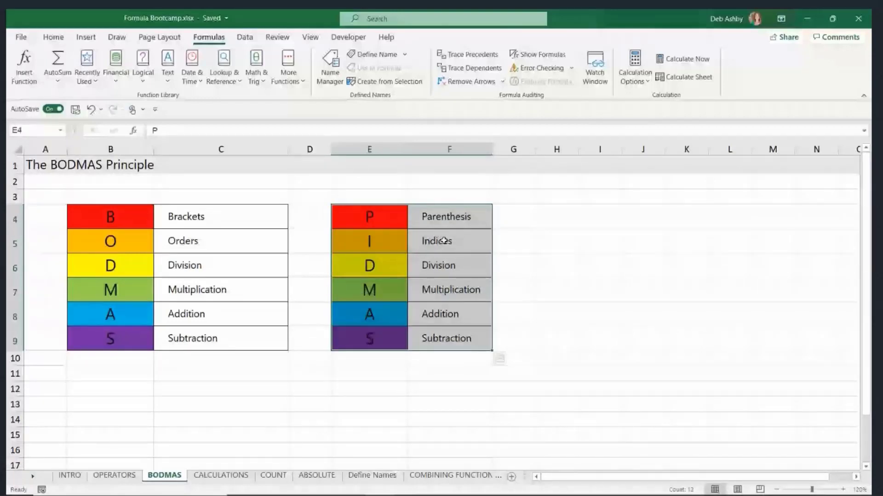
left_click(202, 217)
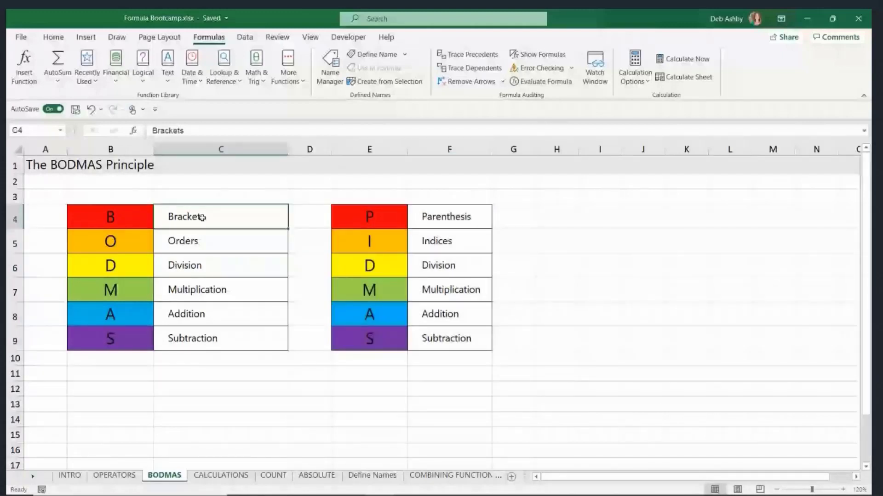
left_click(450, 216)
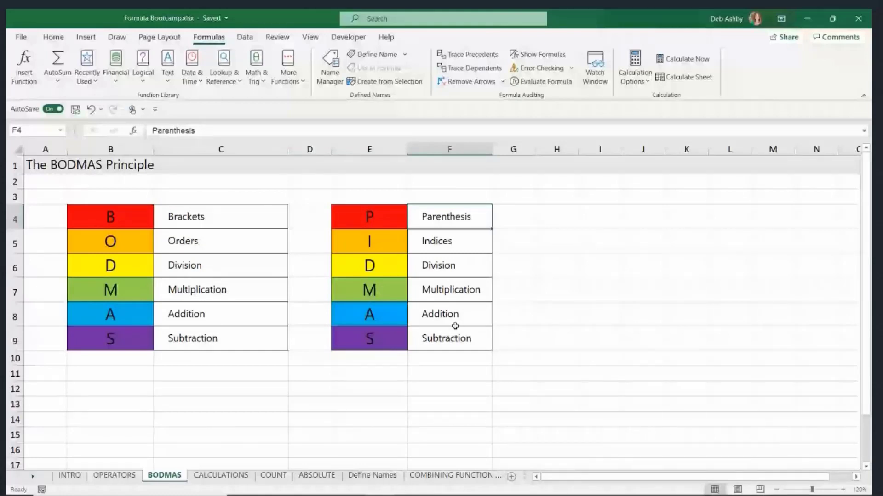
left_click(119, 215)
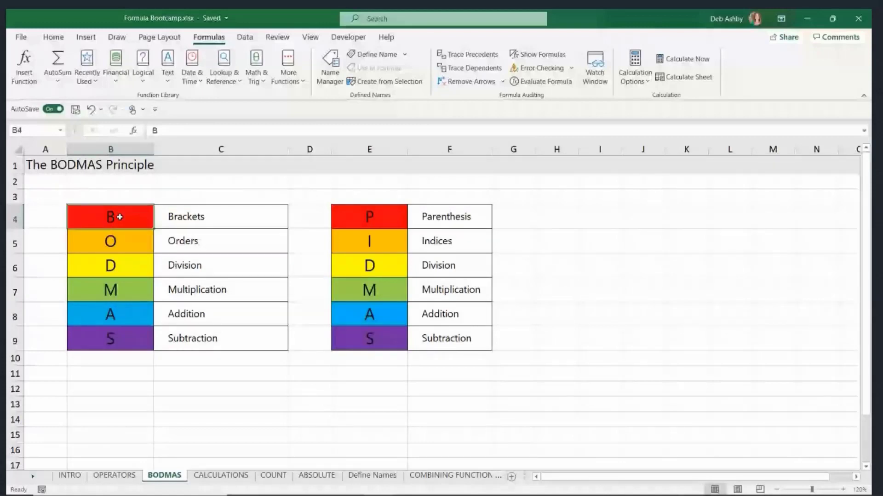
left_click(225, 219)
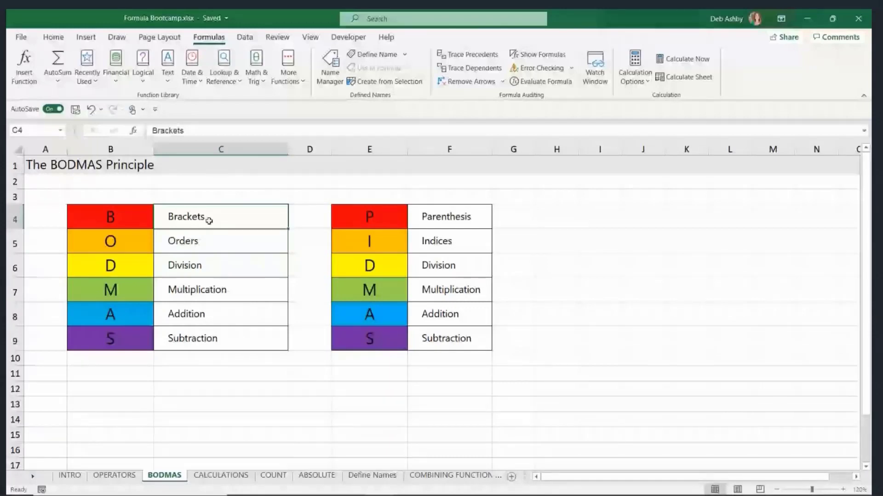
left_click(218, 242)
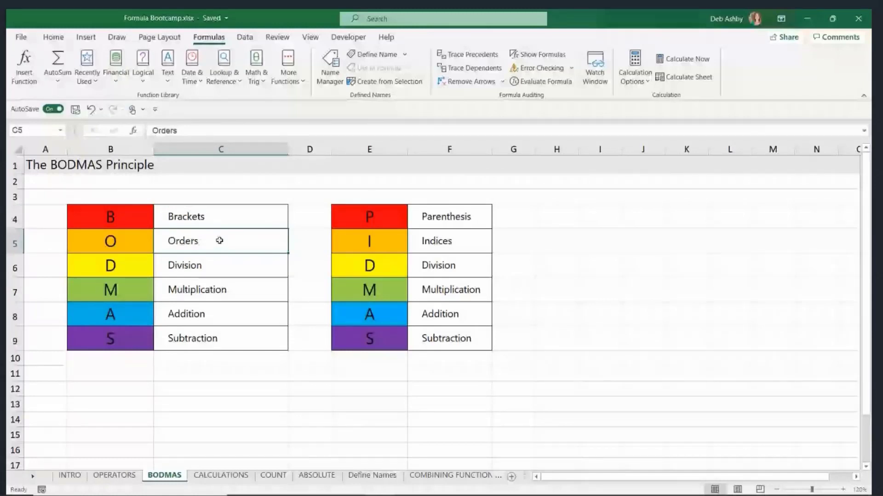
left_click(222, 269)
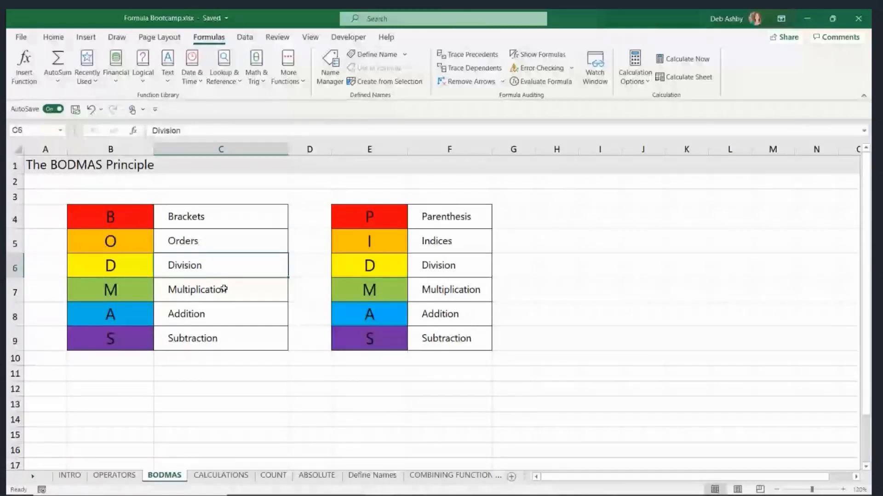
left_click(259, 339)
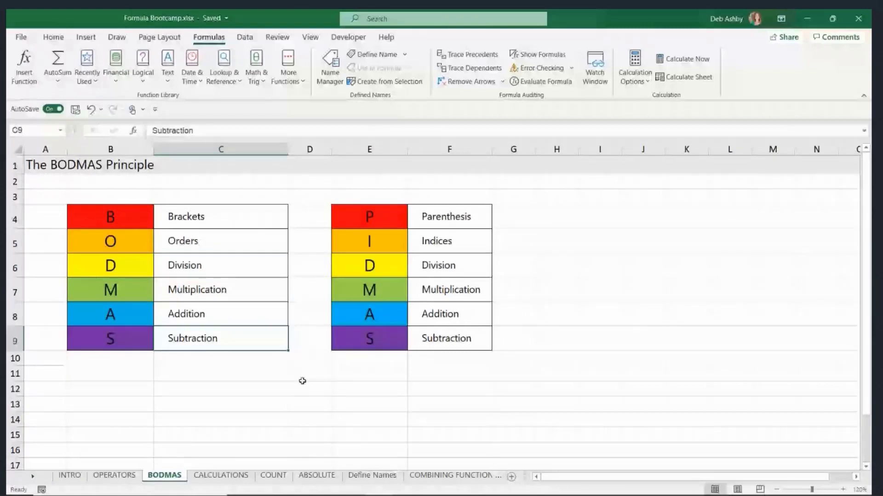
left_click(107, 389)
type("=10+6/2")
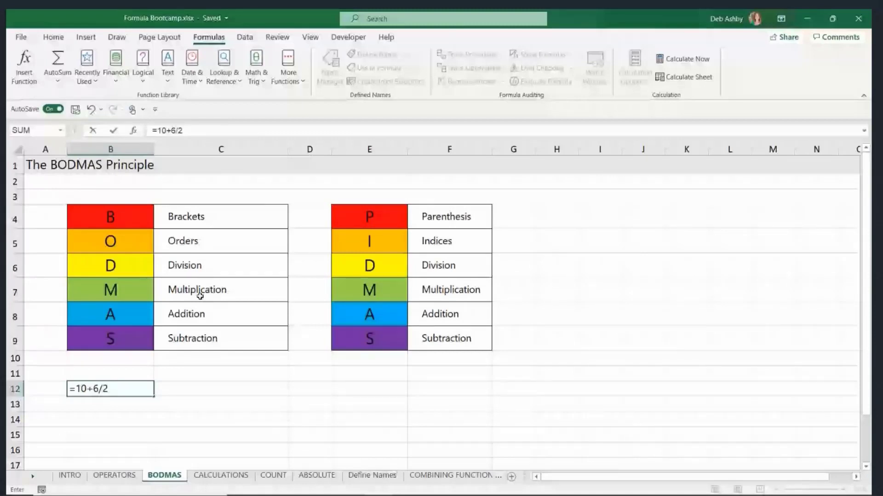
Edit B12's formula to =(10+6)/2 so it returns 8.
key("F2")
type("*(")
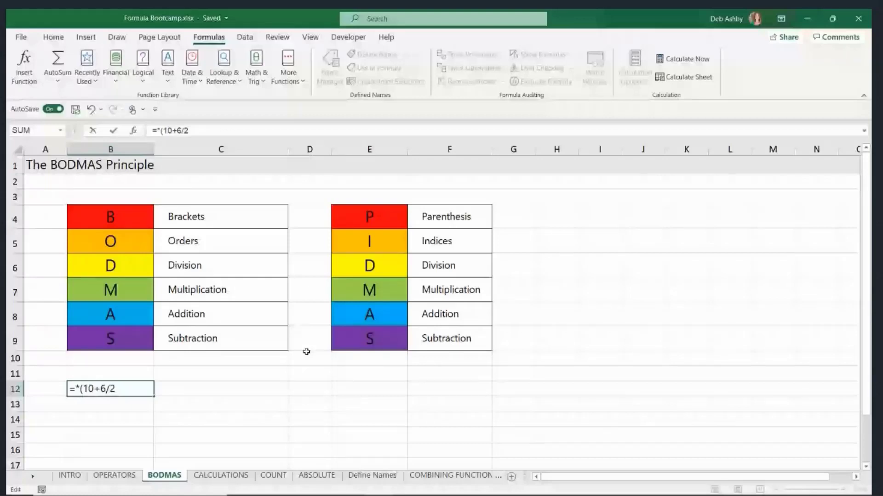
key("Left")
key("BackSpace")
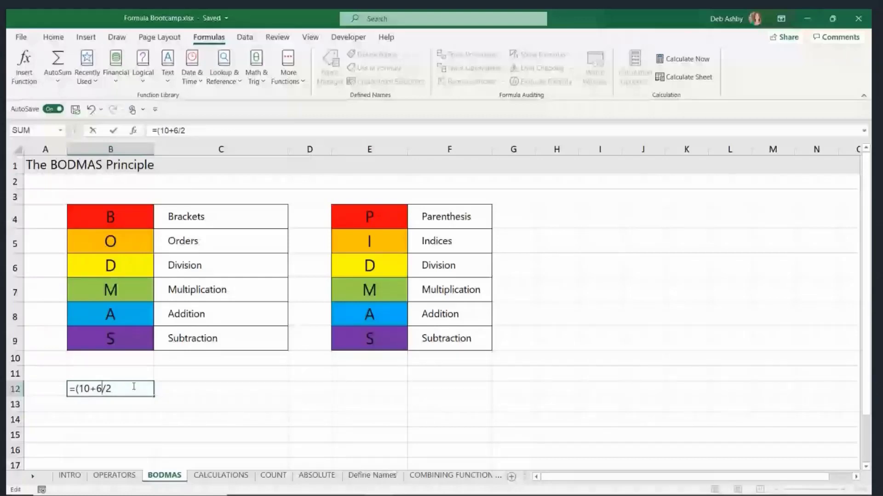
type(")")
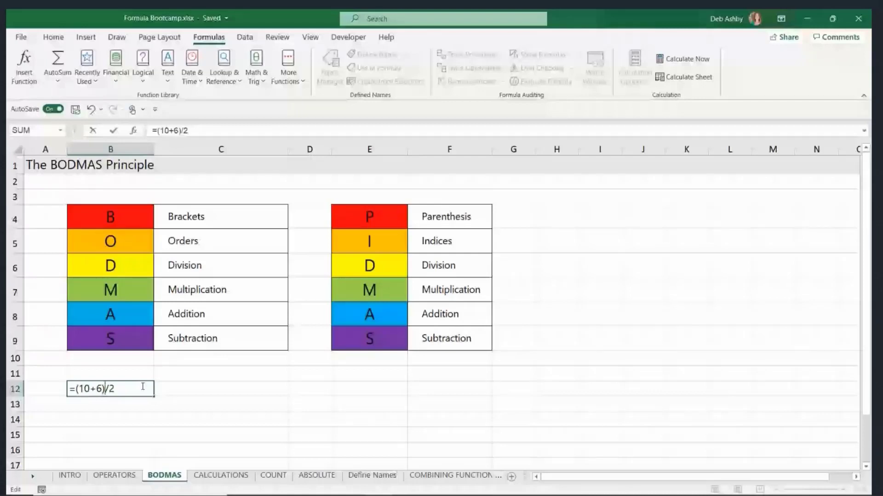
key("Return")
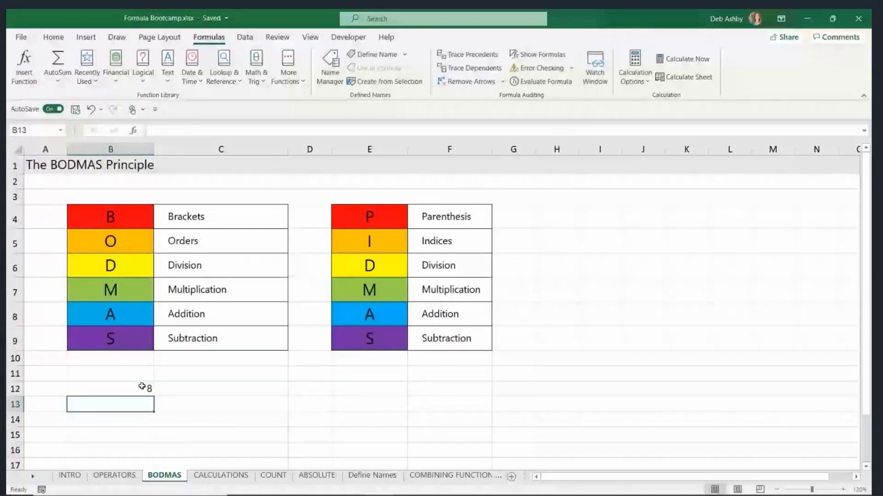
Clear B12 and move to the CALCULATIONS sheet.
left_click_drag(248, 404, 255, 417)
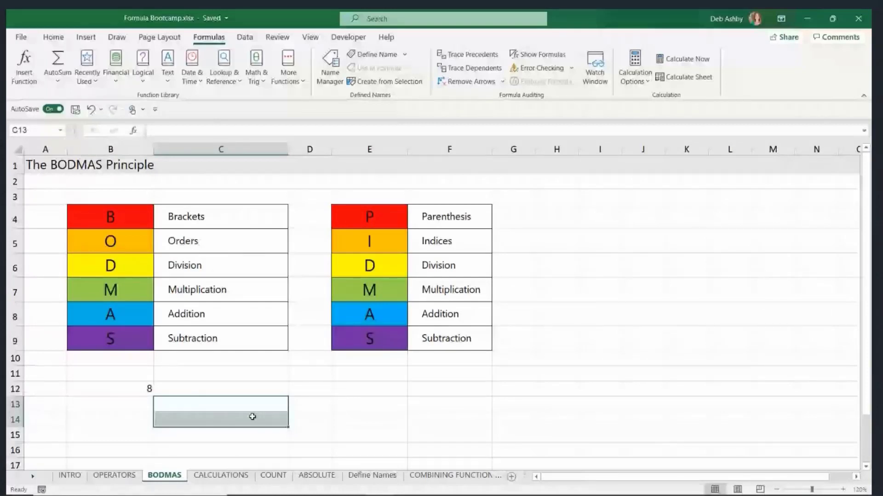
key("Left")
key("Up")
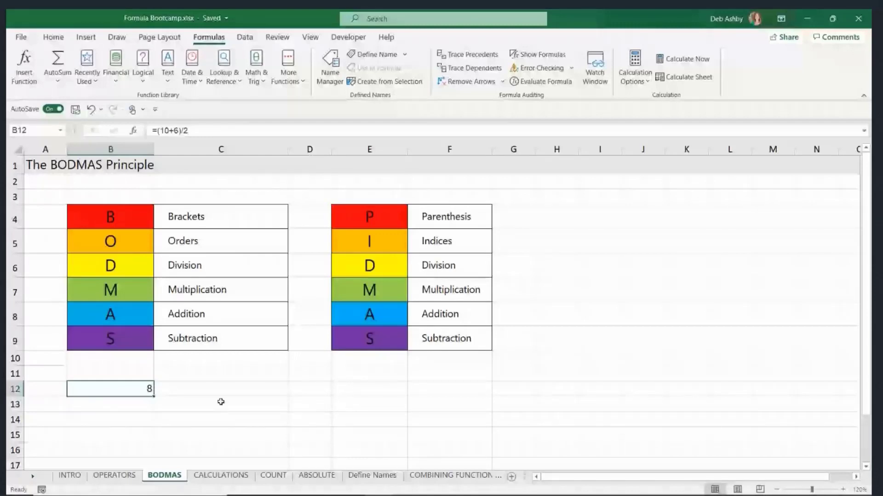
key("Delete")
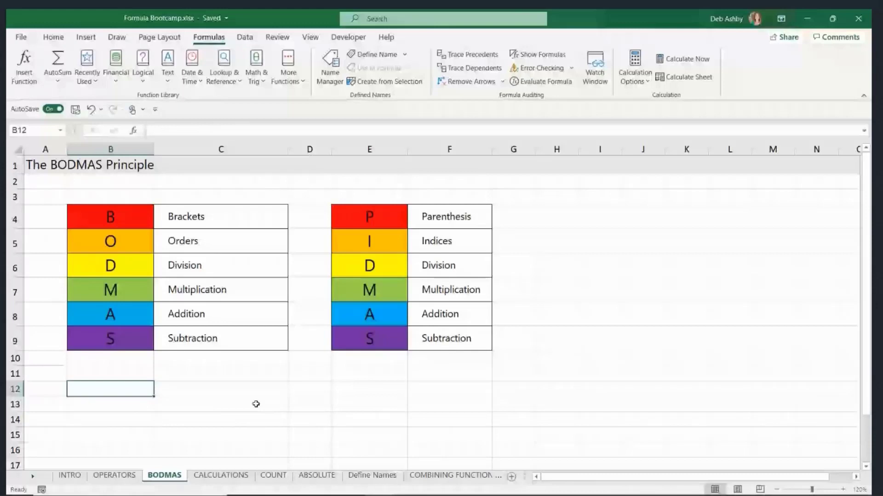
key("ctrl+Page_Down")
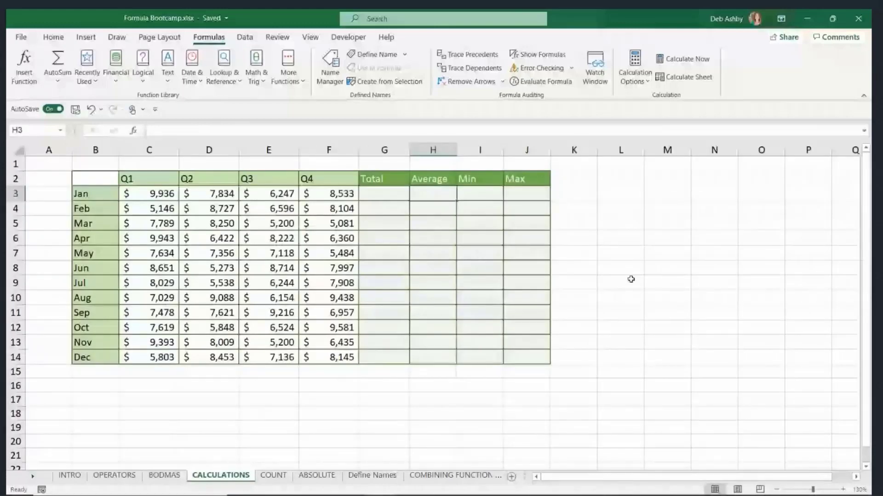
left_click(631, 279)
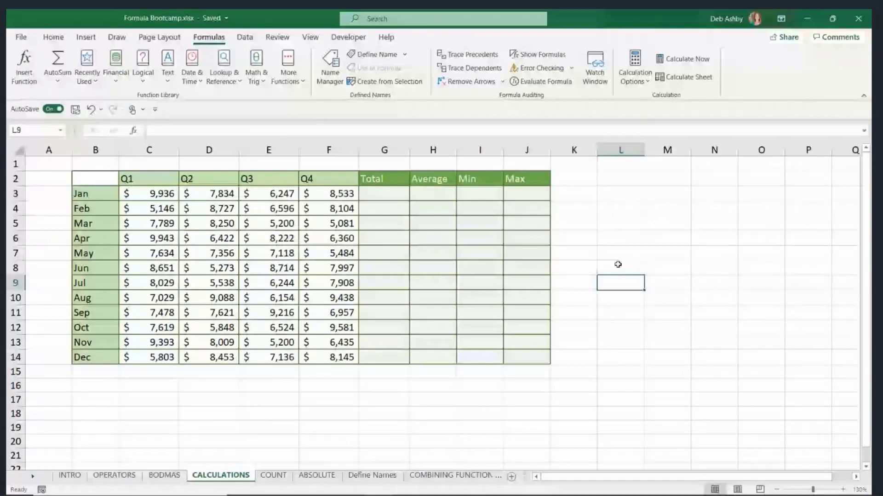
left_click(618, 225)
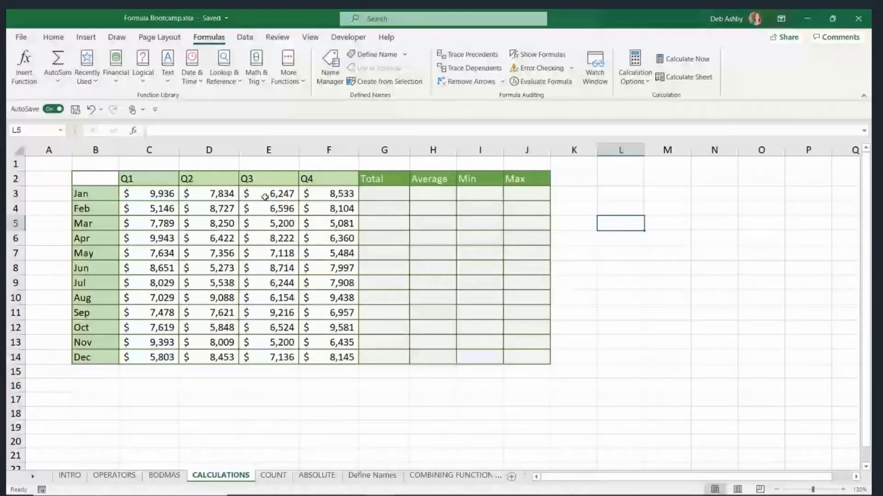
left_click(58, 81)
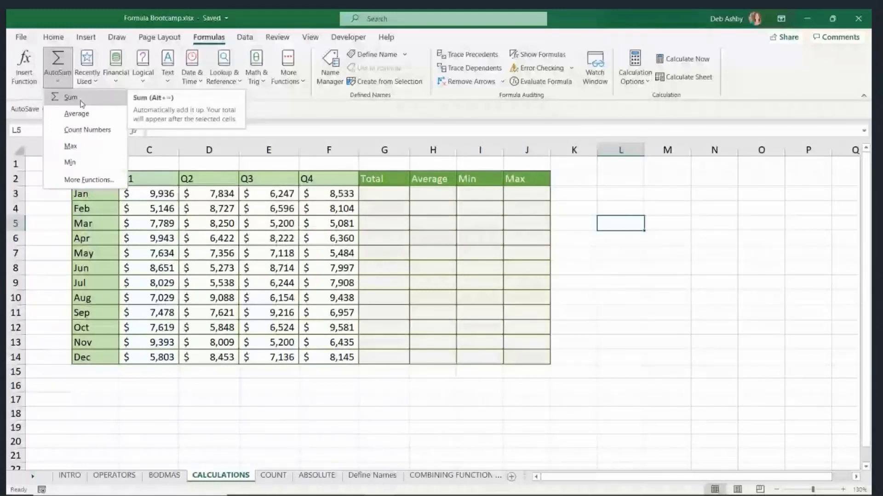
left_click(368, 225)
left_click(408, 193)
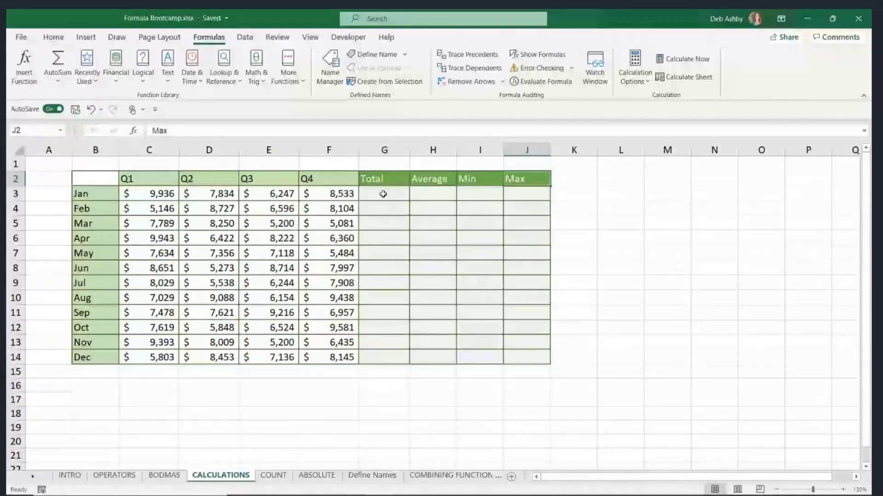
Enter =SUM(C3:F3) in G3 and fill it down to G14, from $32,550 to $29,537.
type("=SU")
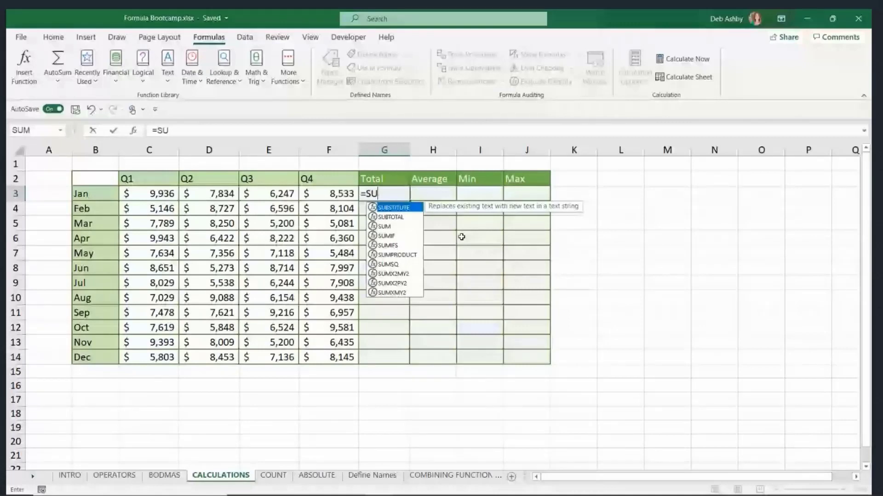
type("M(")
left_click_drag(147, 193, 344, 196)
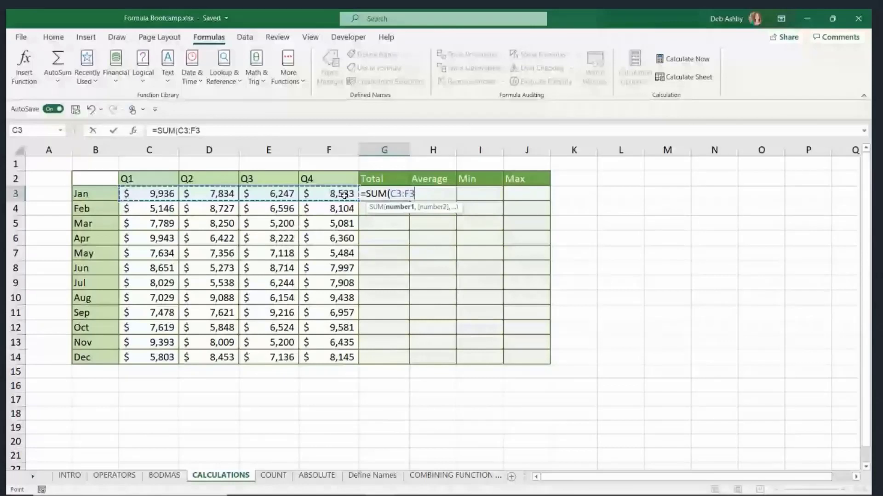
key("Return")
left_click_drag(385, 194, 405, 354)
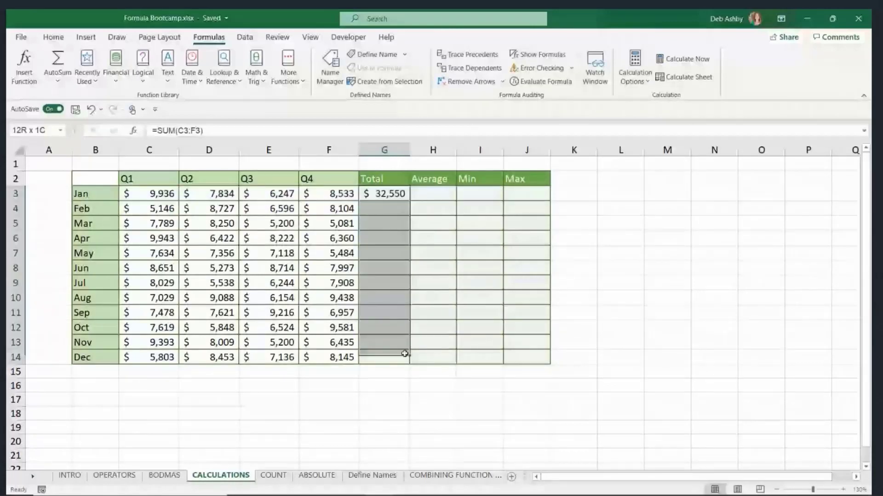
key("ctrl+d")
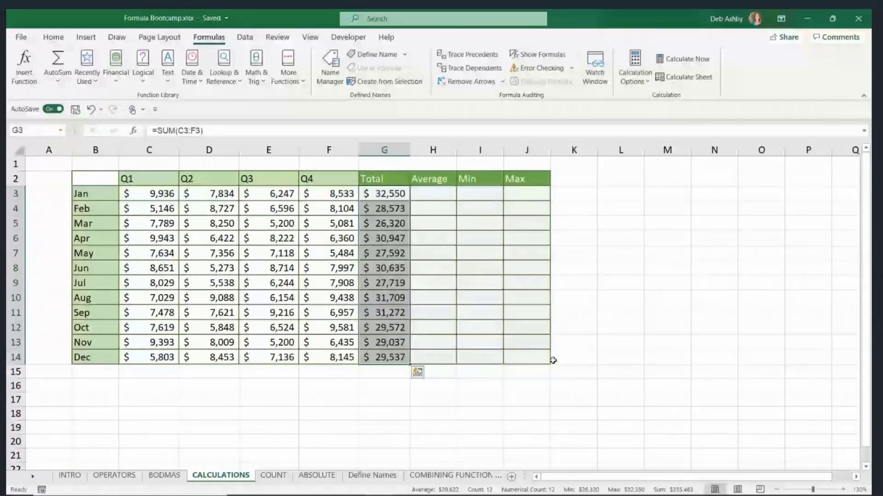
left_click(607, 297)
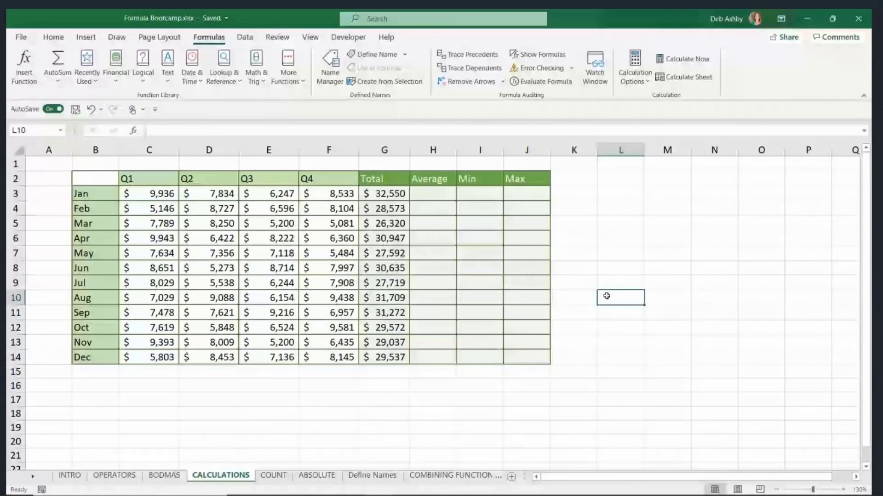
Enter =AVERAGE(C3:F3) in H3 and fill it down to H14, from $8,138 to $7,384.
key("Left")
key("Left")
key("Left")
key("Left")
key("Up")
key("Up")
key("Up")
key("Up")
key("Up")
key("Up")
key("Up")
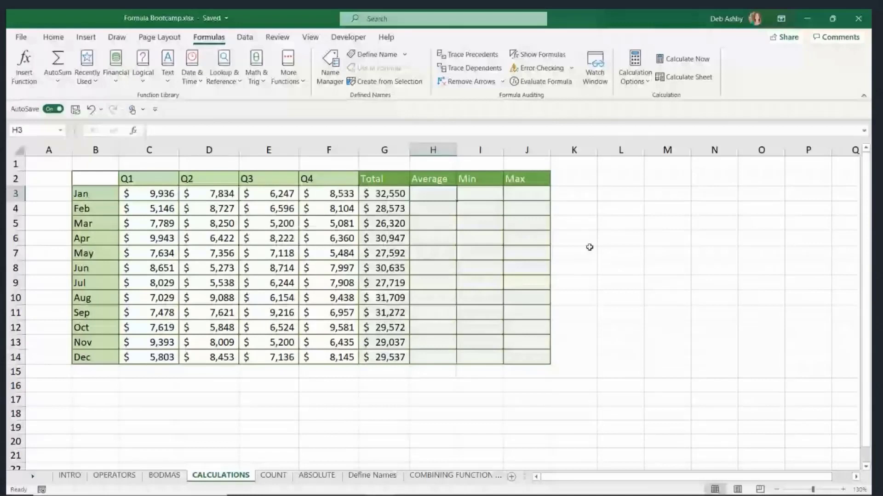
left_click(154, 194)
key("shift+Right")
key("shift+Right")
key("shift+Right")
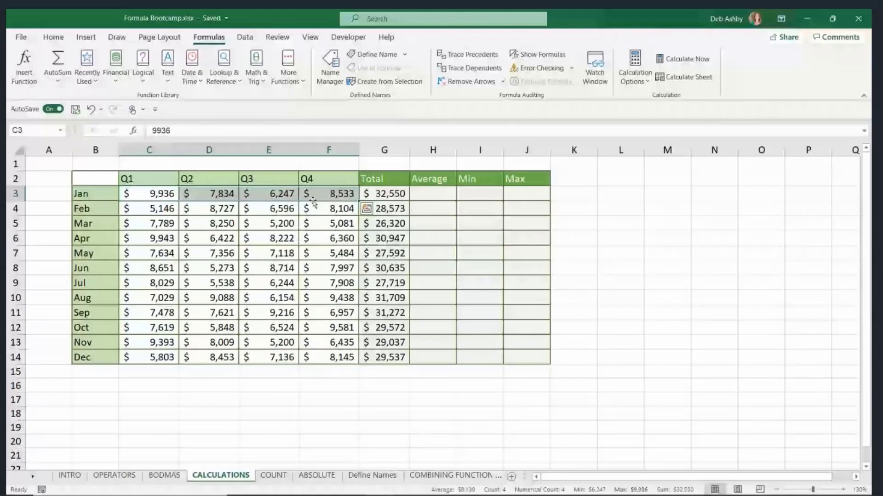
left_click(432, 194)
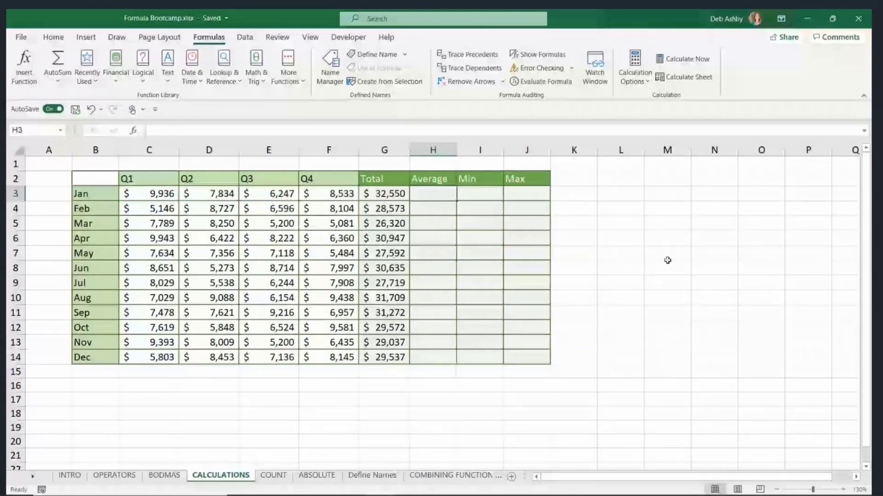
type("=")
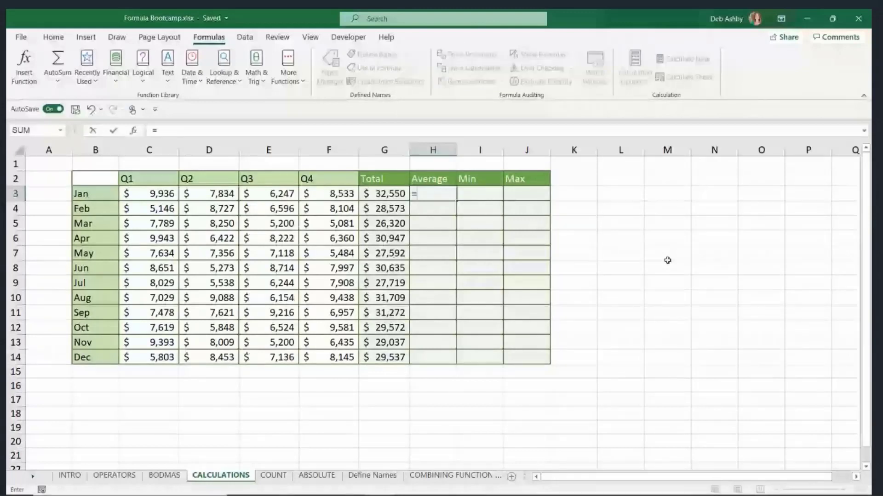
type("aver")
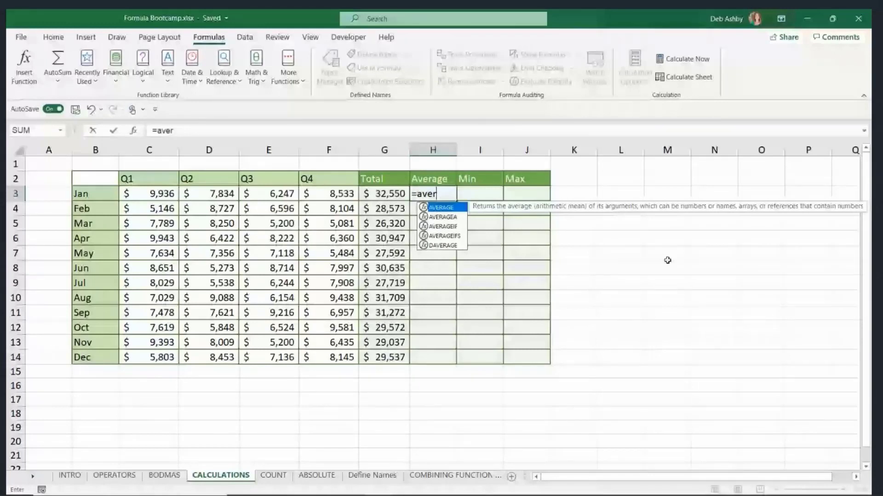
key("Tab")
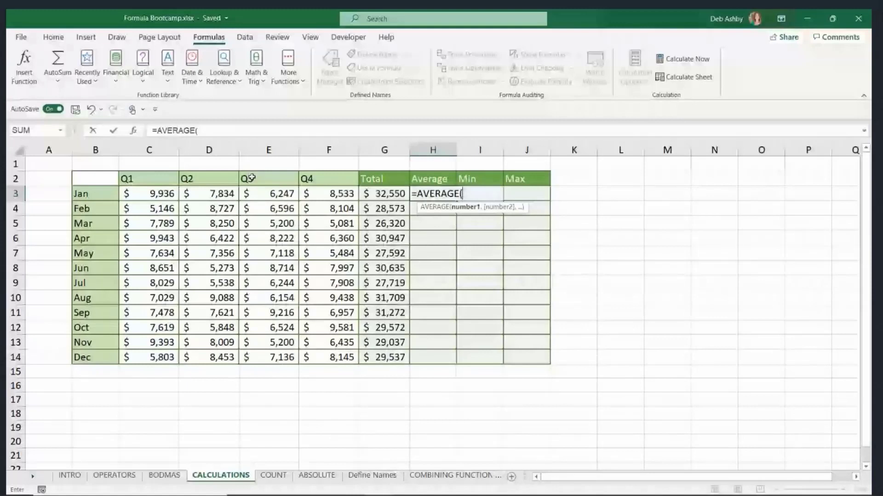
left_click_drag(148, 194, 331, 194)
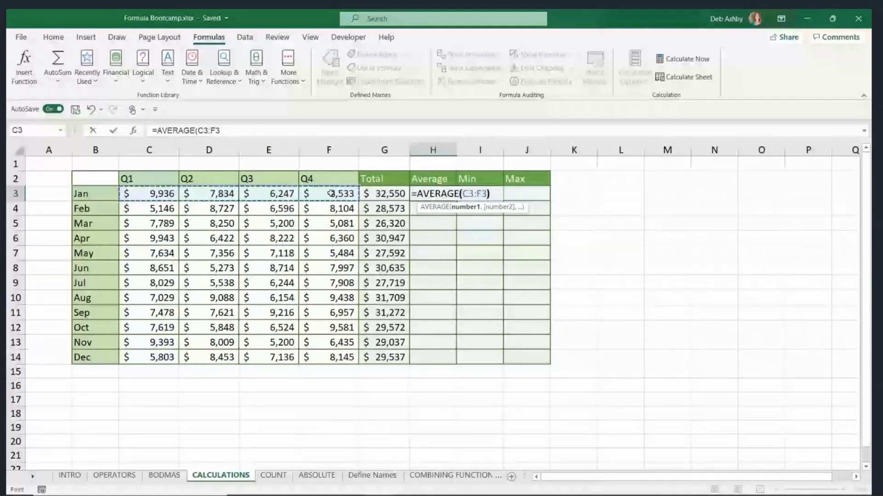
type(")")
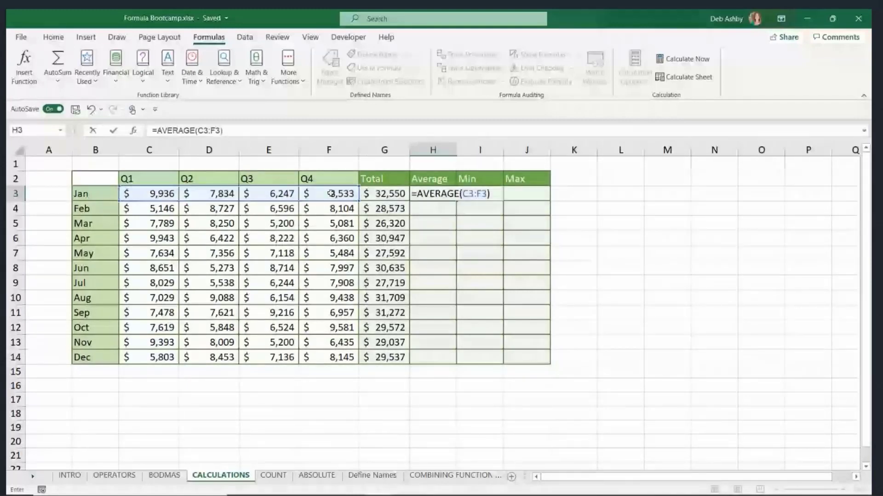
key("ctrl+Return")
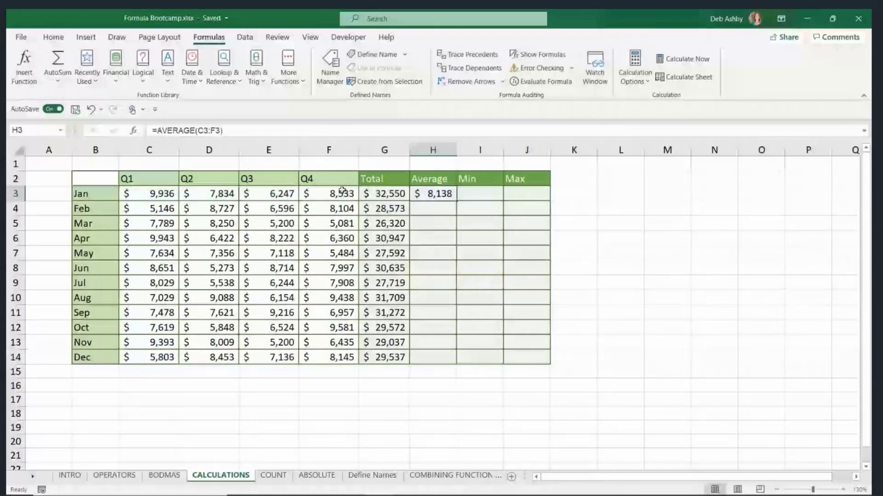
double_click(456, 201)
left_click(741, 252)
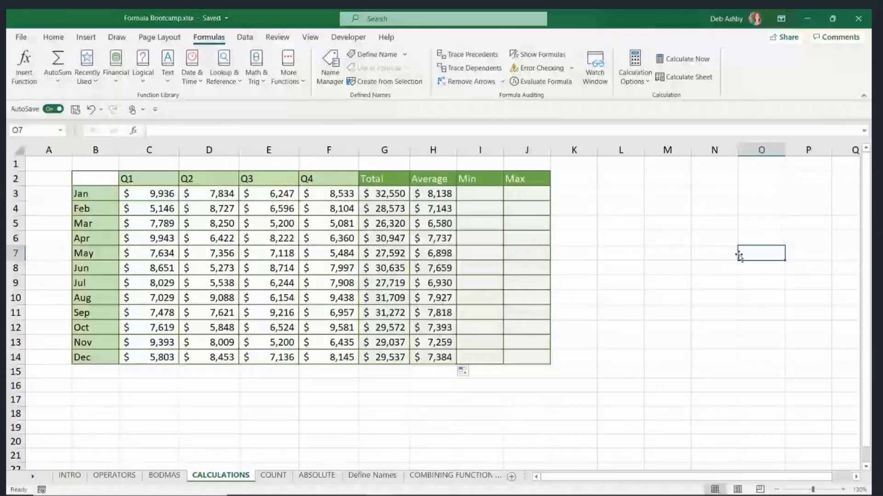
Enter =MIN(C3:F3) in I3 and fill it down to I14, from $6,247 to $5,803.
left_click(478, 193)
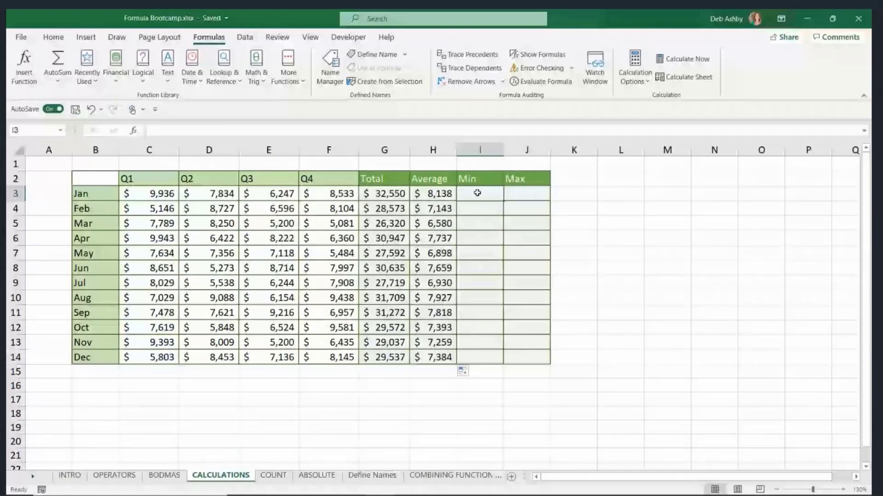
left_click_drag(147, 194, 329, 194)
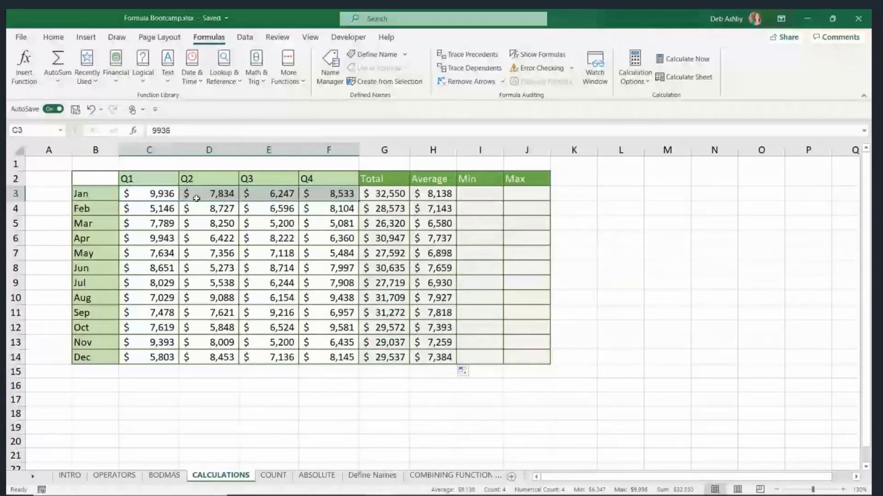
left_click(470, 194)
type("=MIN")
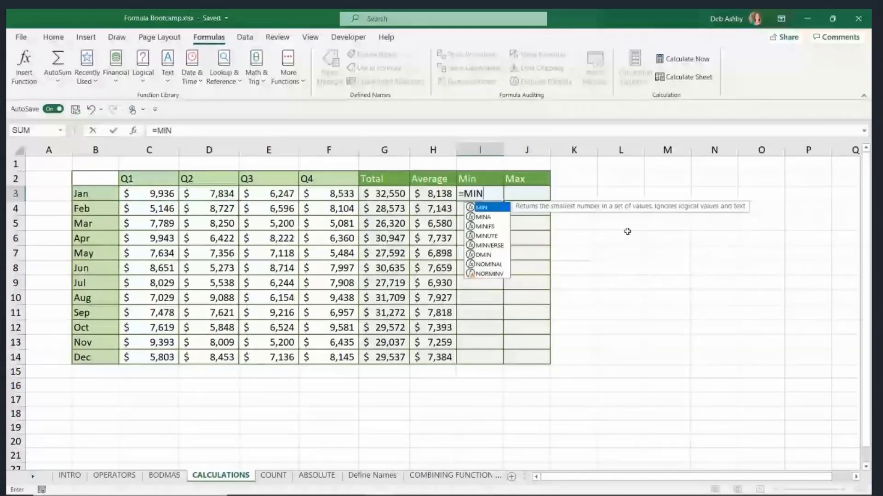
type("(")
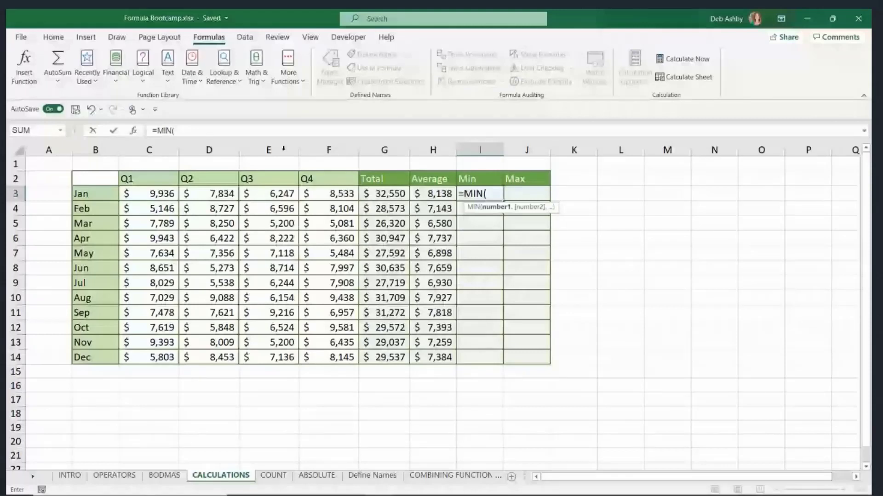
left_click_drag(138, 194, 324, 194)
key("ctrl+Return")
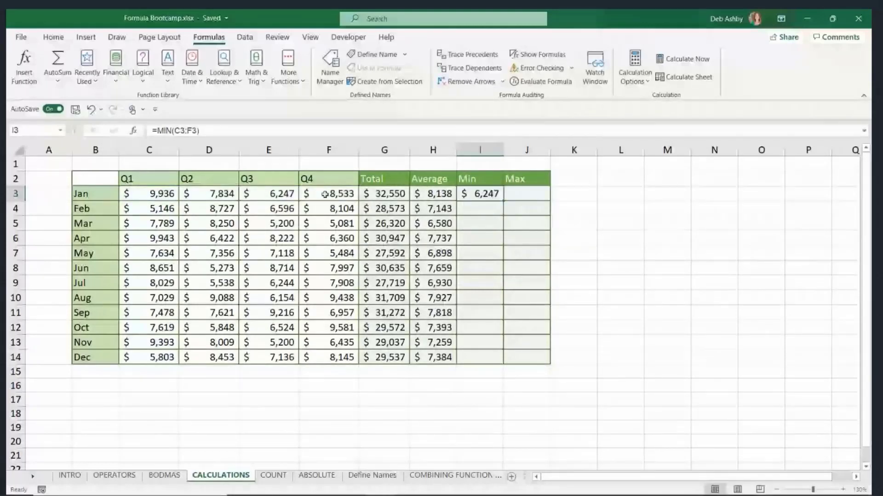
double_click(503, 201)
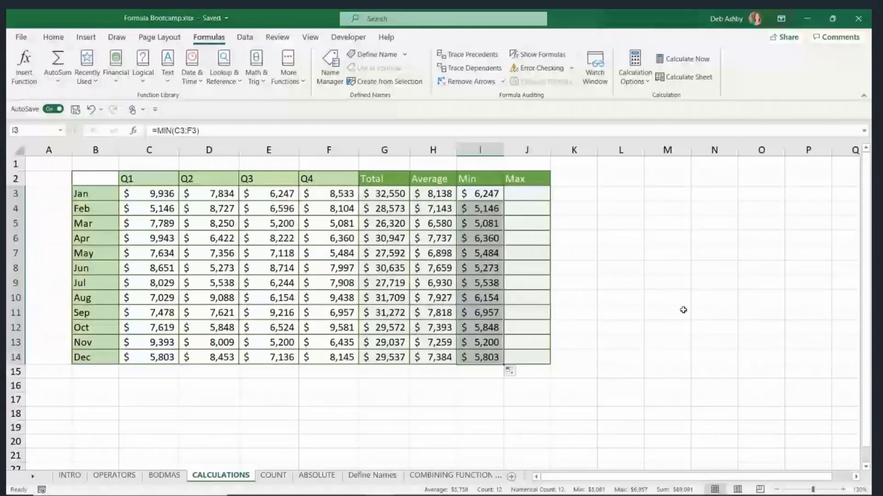
left_click(667, 283)
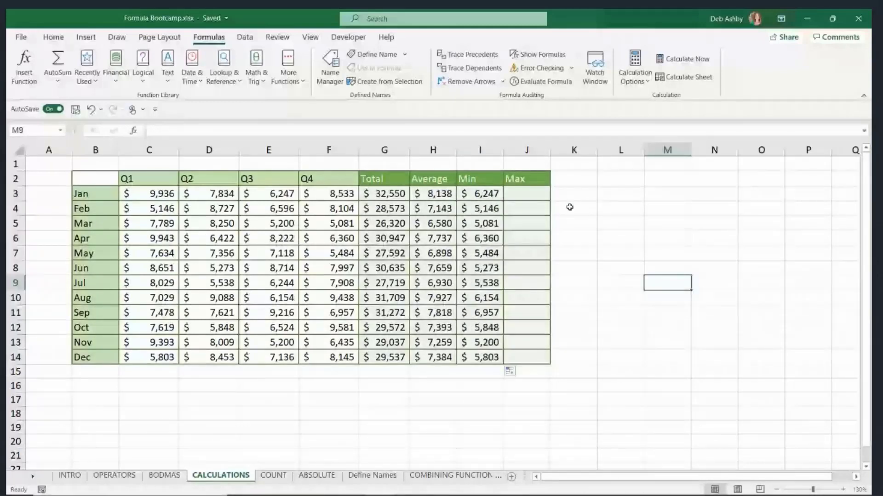
Enter =MAX(C3:F3) in J3 and fill it down to J14, from $9,936 to $8,453.
left_click(526, 194)
type("=MAX(")
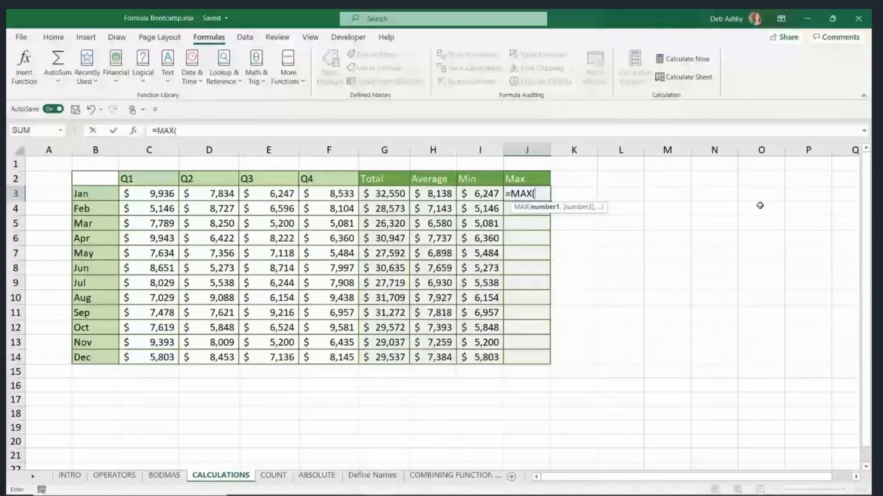
left_click_drag(147, 194, 305, 191)
type(")")
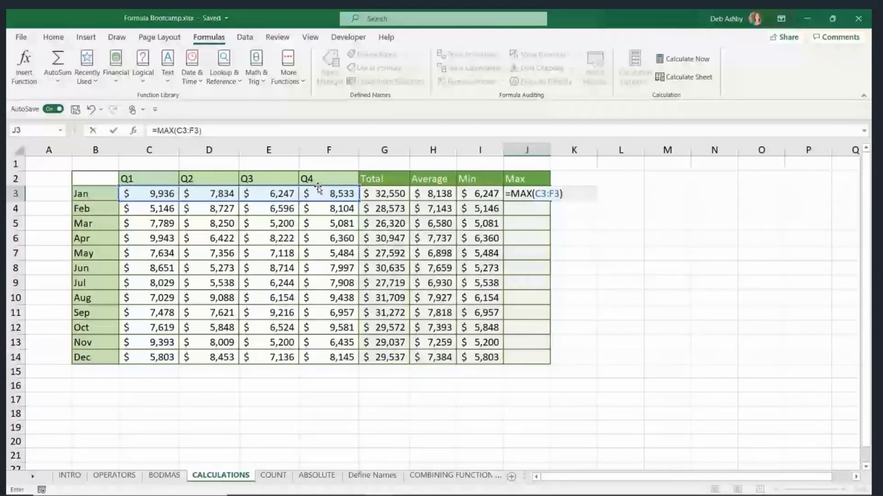
key("ctrl+Return")
double_click(550, 201)
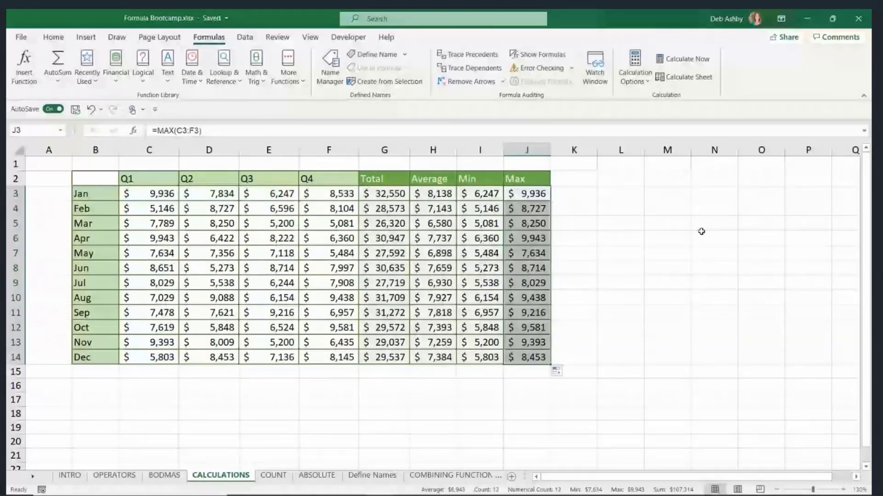
left_click(702, 233)
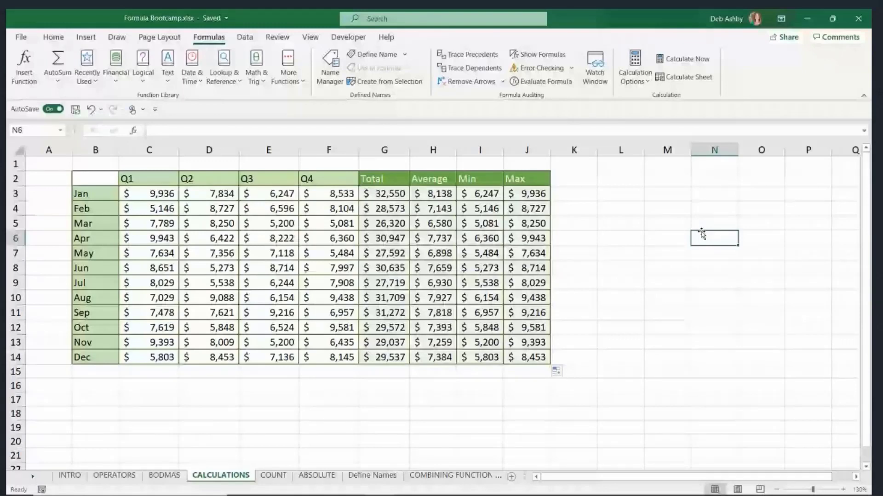
left_click(664, 207)
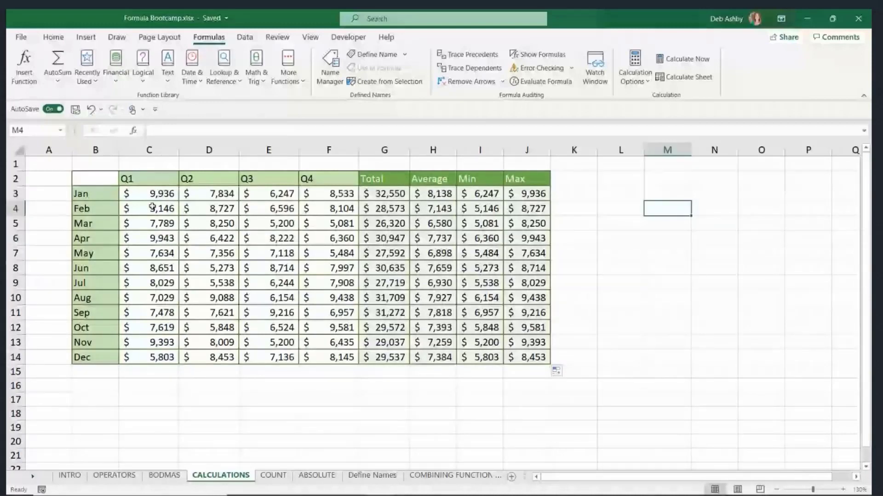
left_click(143, 195)
key("ctrl+shift+Down")
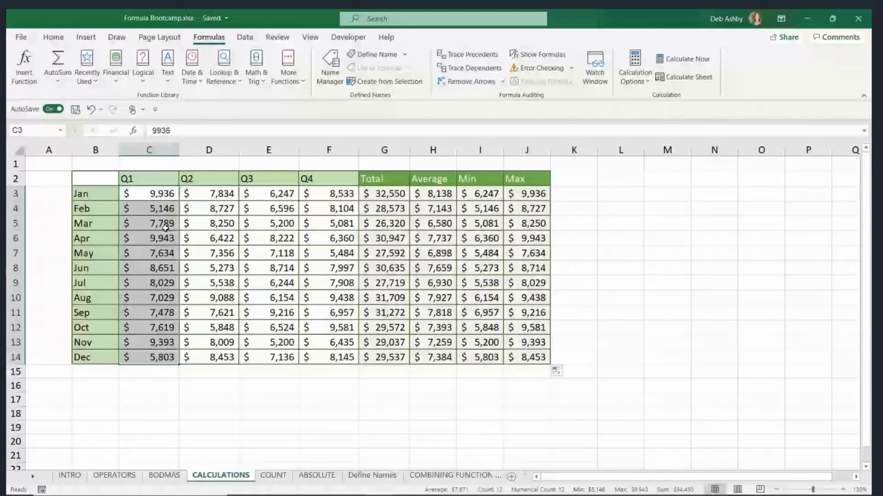
left_click(657, 218)
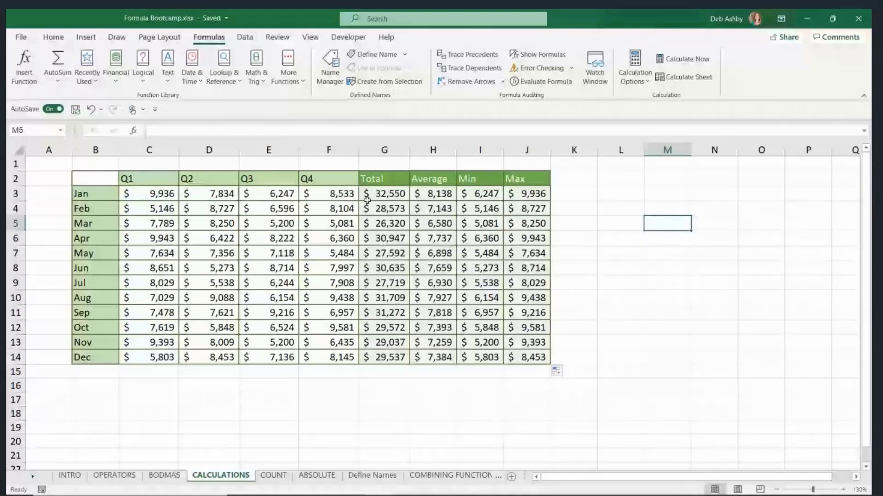
left_click_drag(151, 193, 330, 193)
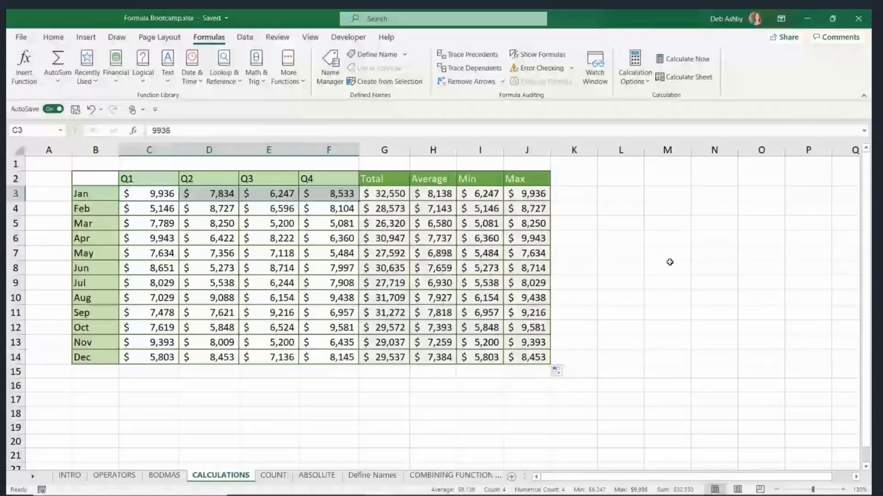
left_click(666, 266)
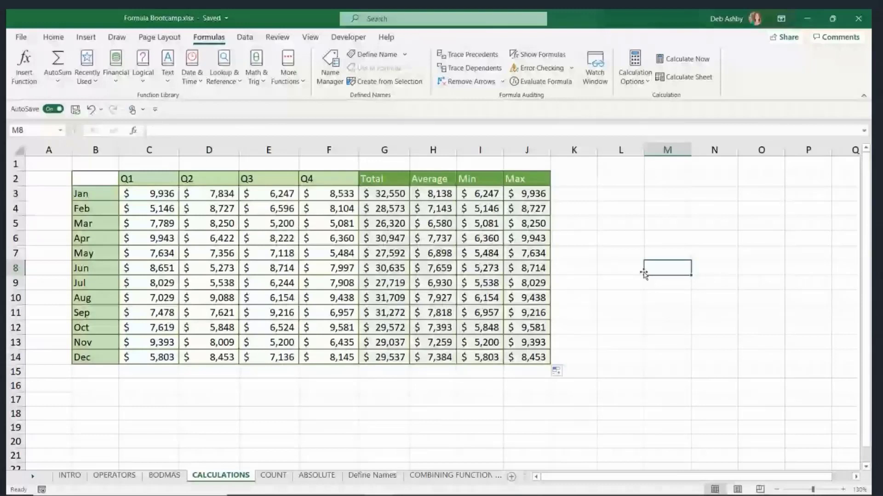
right_click(432, 491)
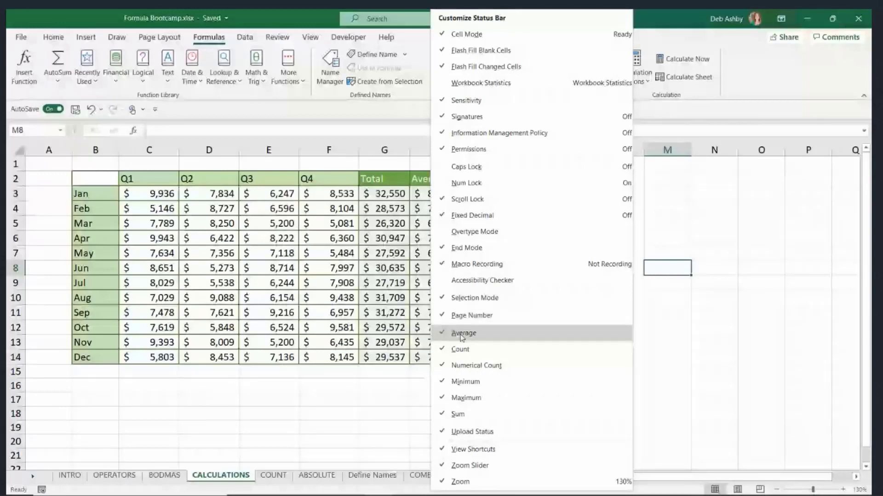
left_click(461, 351)
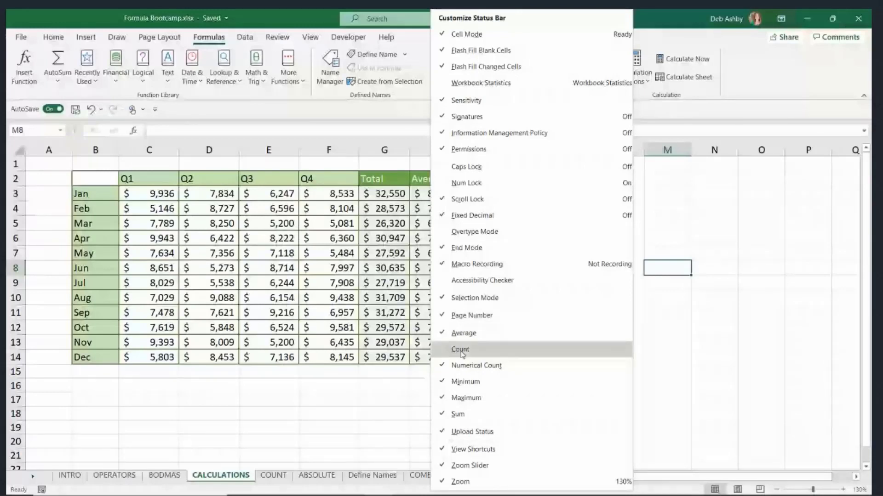
left_click(462, 352)
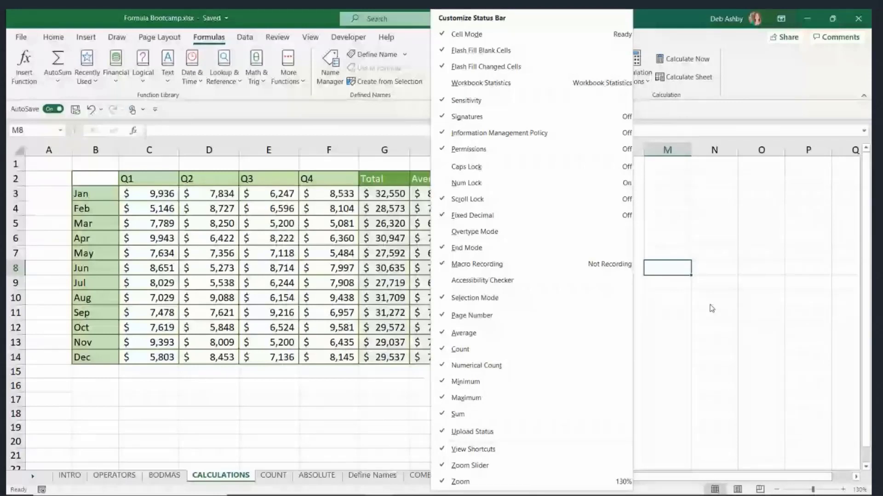
left_click(687, 306)
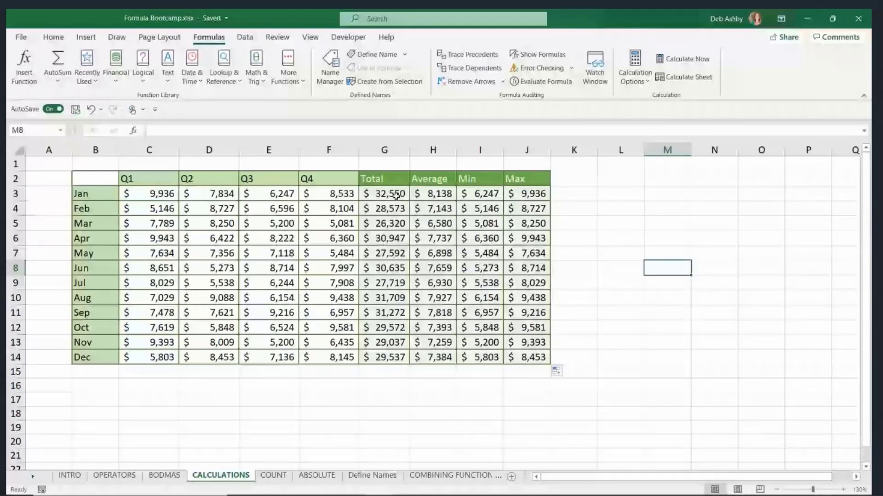
left_click(273, 476)
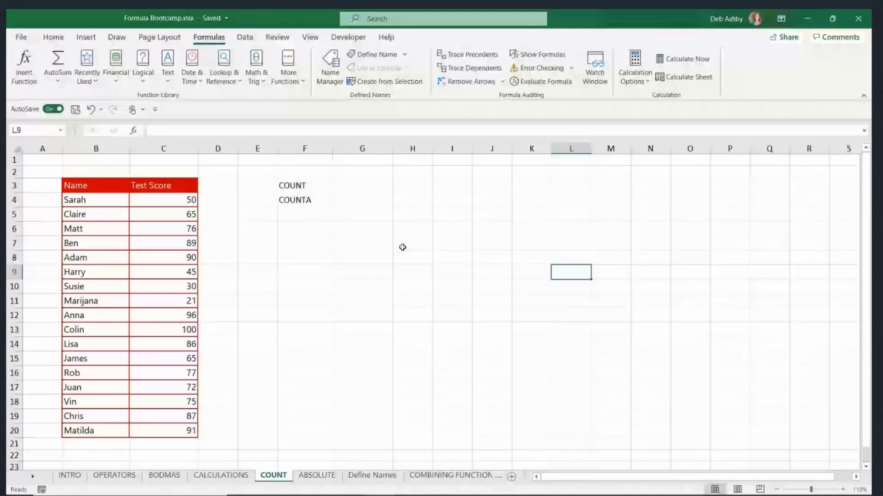
left_click(403, 247)
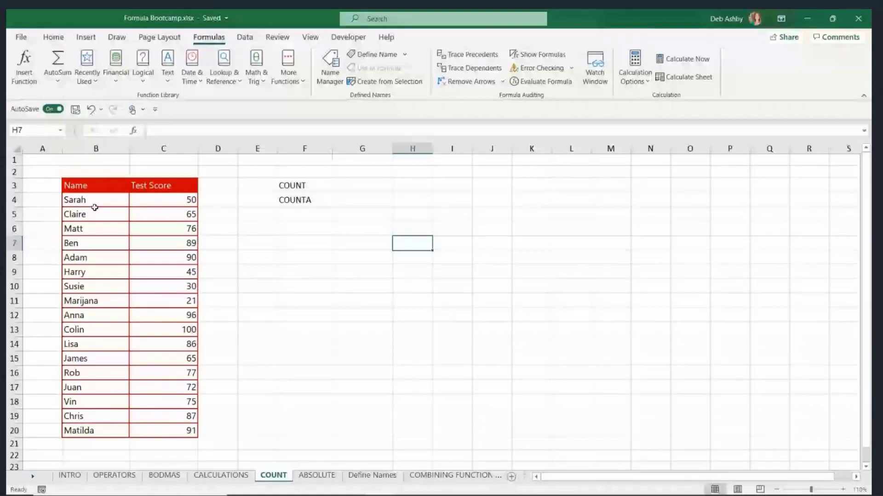
left_click_drag(95, 202, 106, 243)
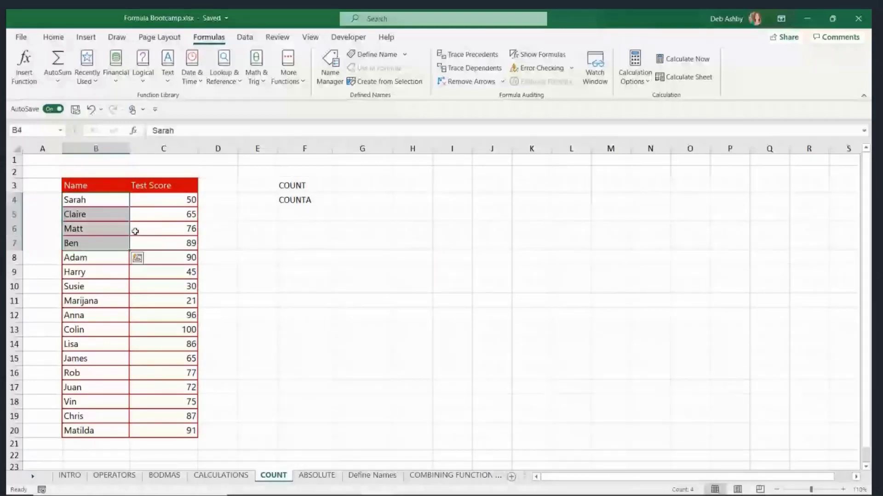
key("Right")
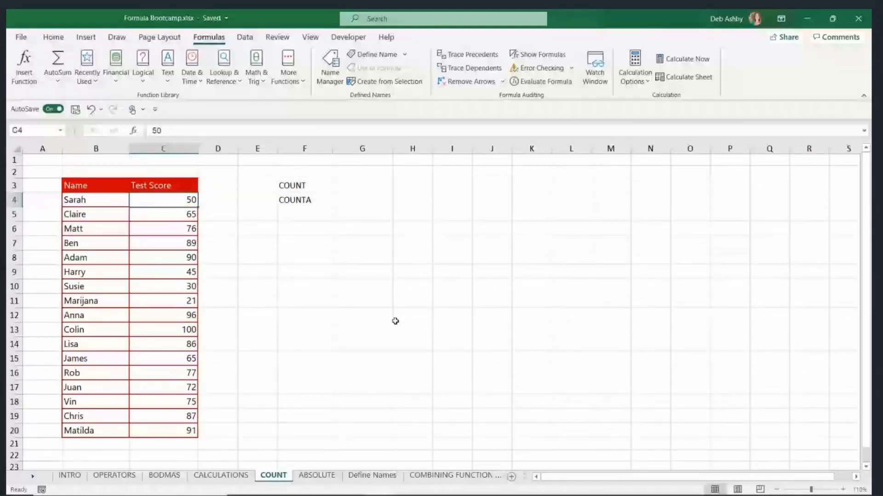
left_click(368, 188)
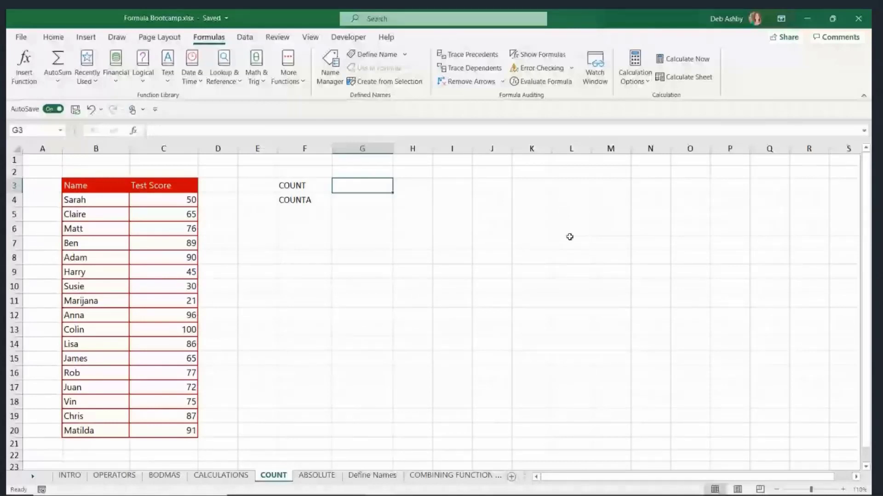
Enter =COUNT(B4:B20) in G3, which returns 0 for the text names.
type("=c")
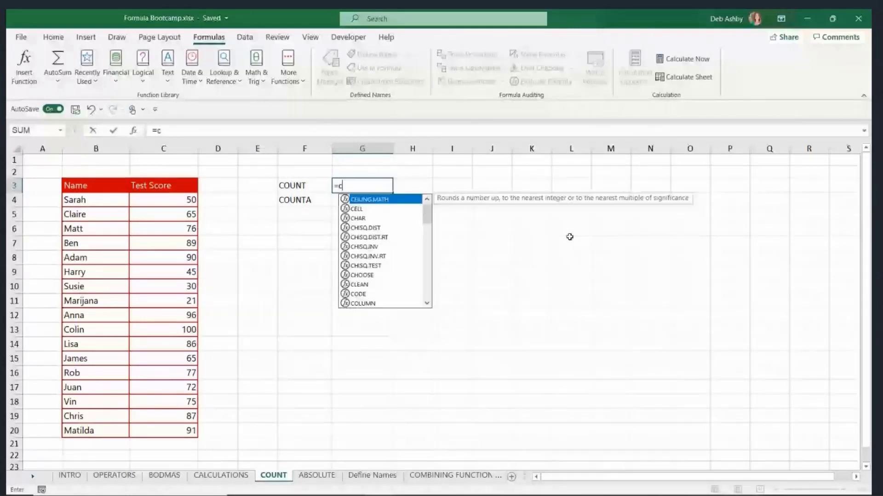
type("ount")
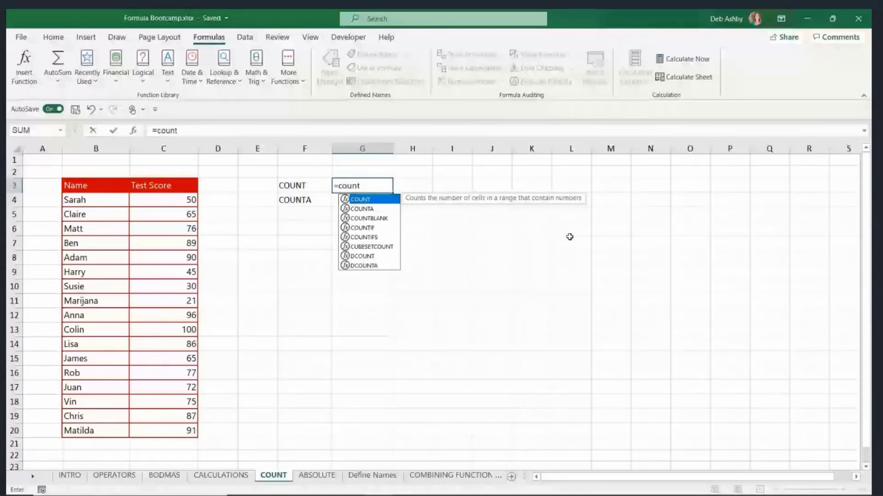
type("(")
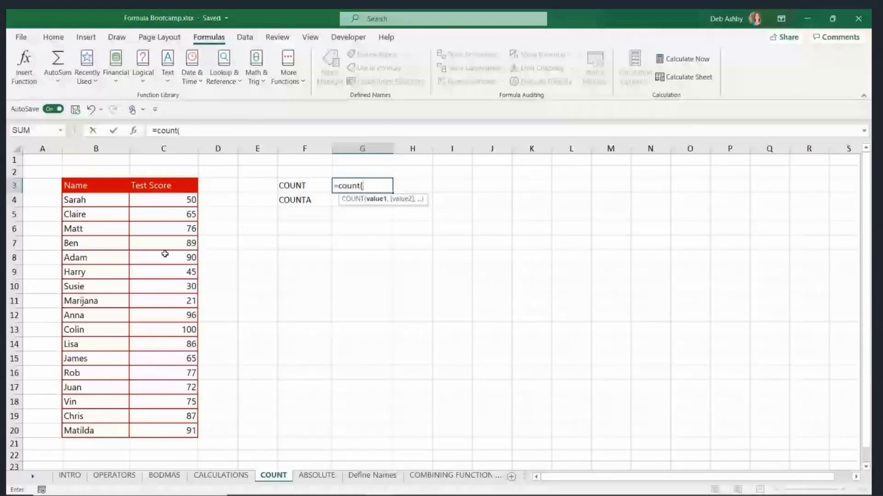
left_click_drag(95, 199, 96, 430)
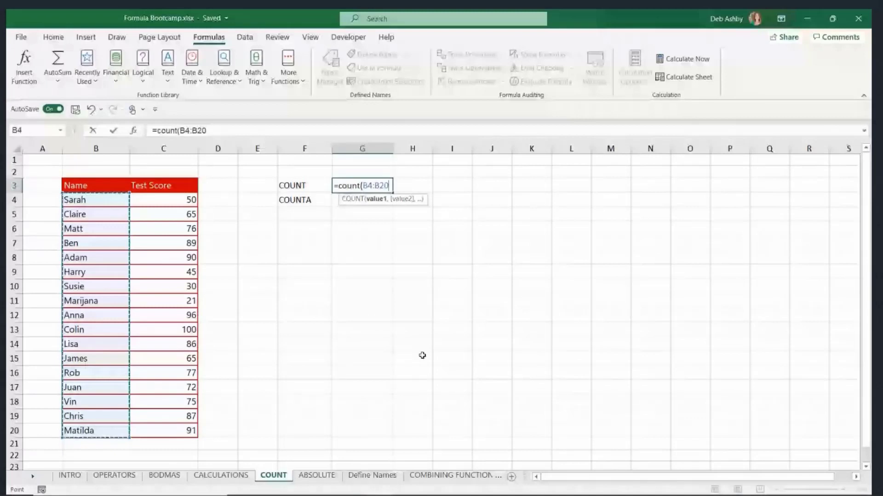
key("Return")
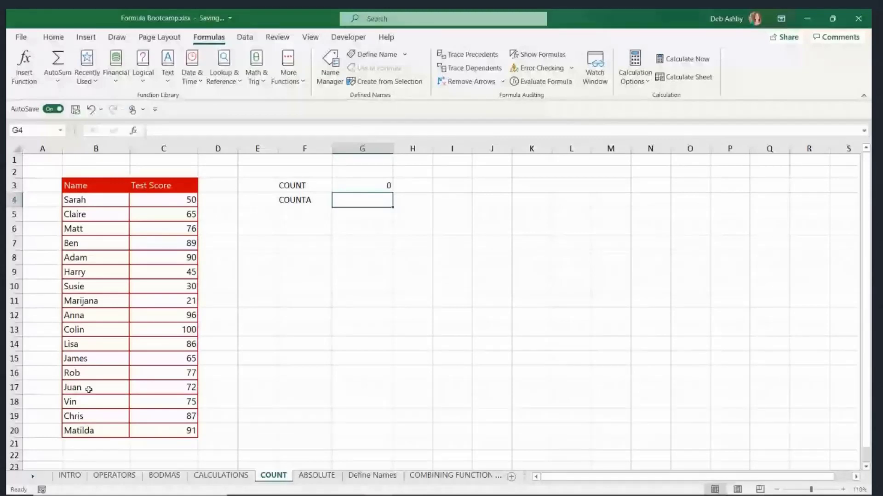
Review the COUNT formula in G3 against the COUNTA label and the name list.
left_click(357, 188)
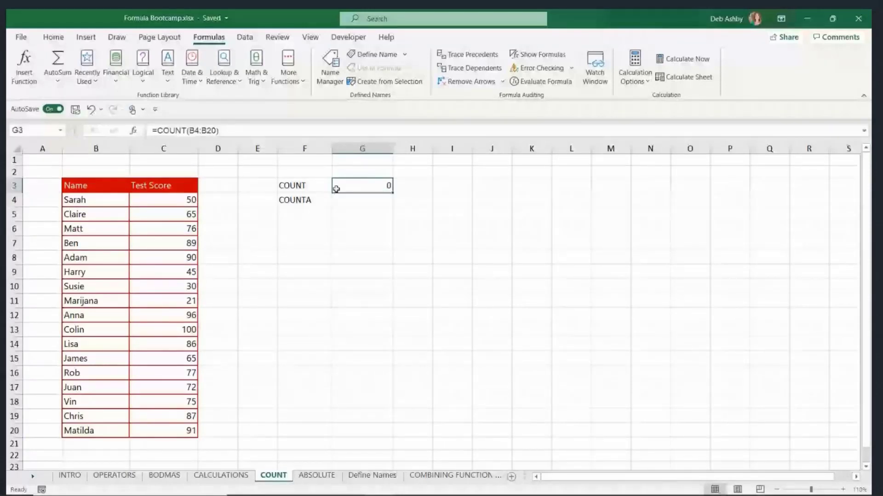
left_click(315, 202)
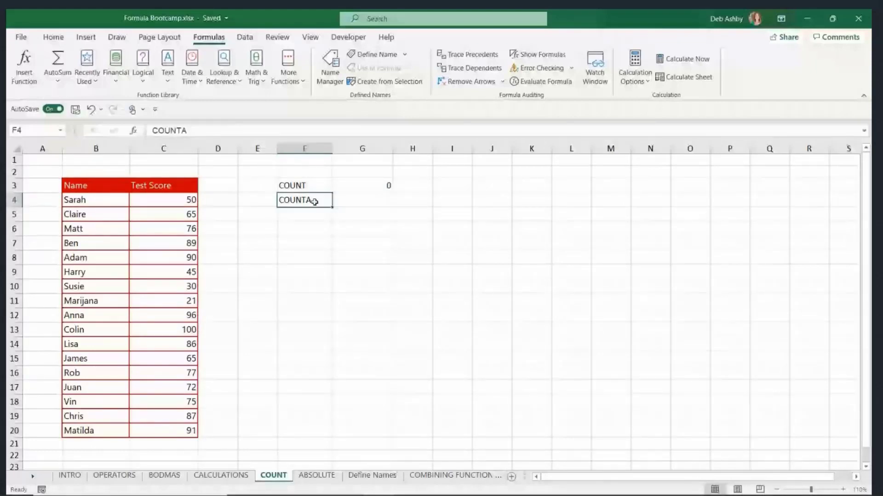
key("Up")
key("Right")
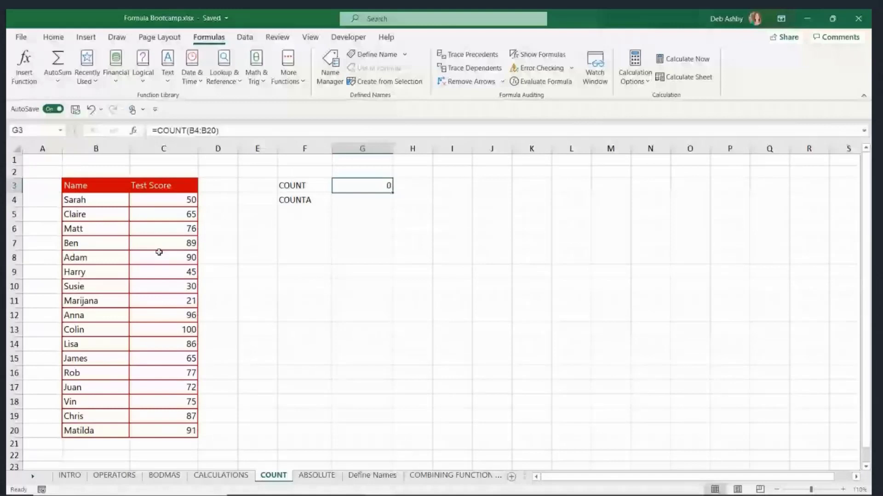
left_click_drag(115, 199, 115, 359)
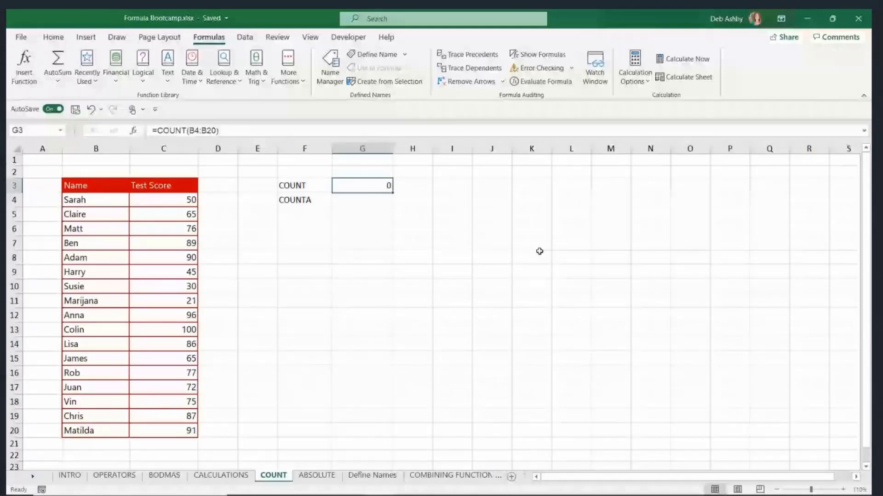
Change G3 to =COUNT(C4:C20) so it counts the 17 test scores.
type("=cou")
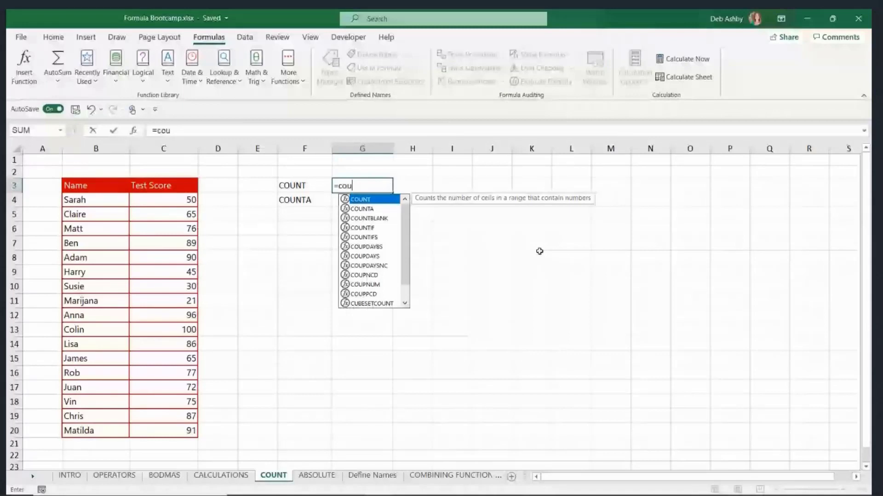
type("nt(")
left_click_drag(163, 200, 165, 430)
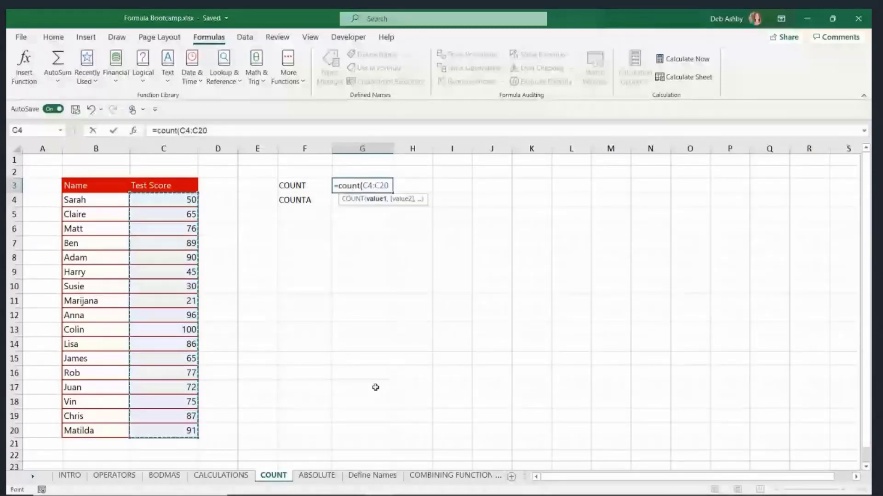
key("Return")
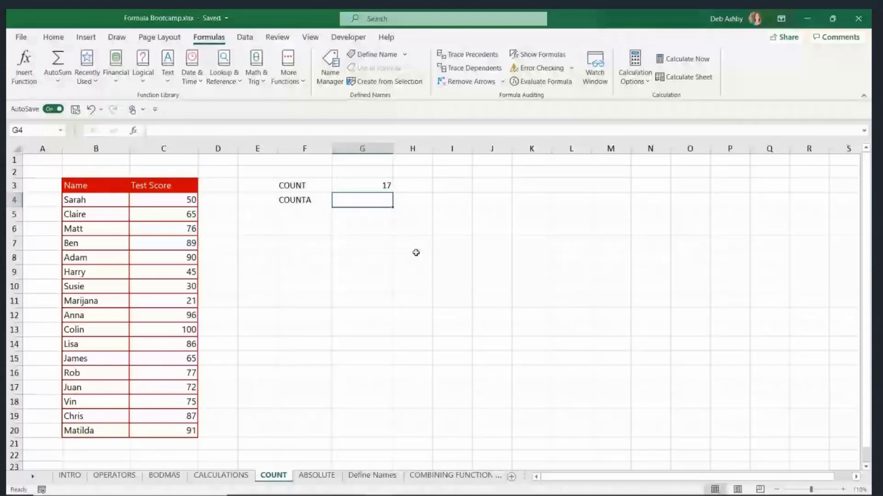
Enter =COUNTA(B4:B20) in G4, returning 17 names.
type("=")
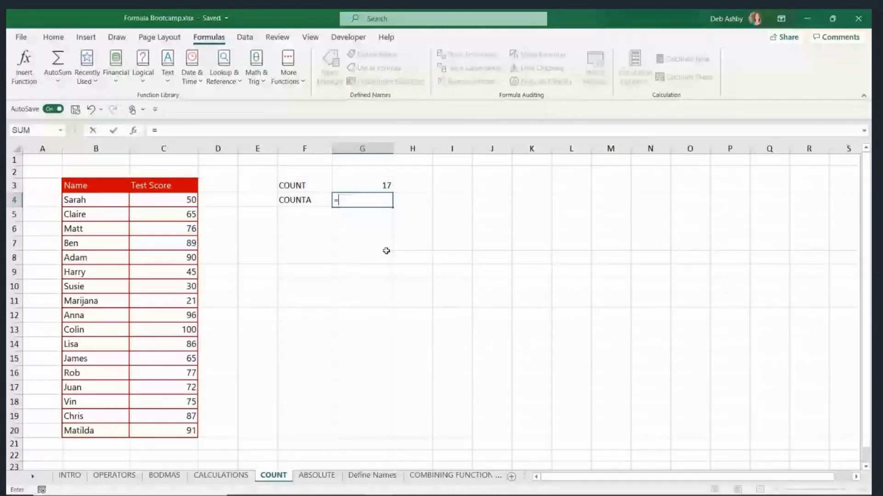
type("C")
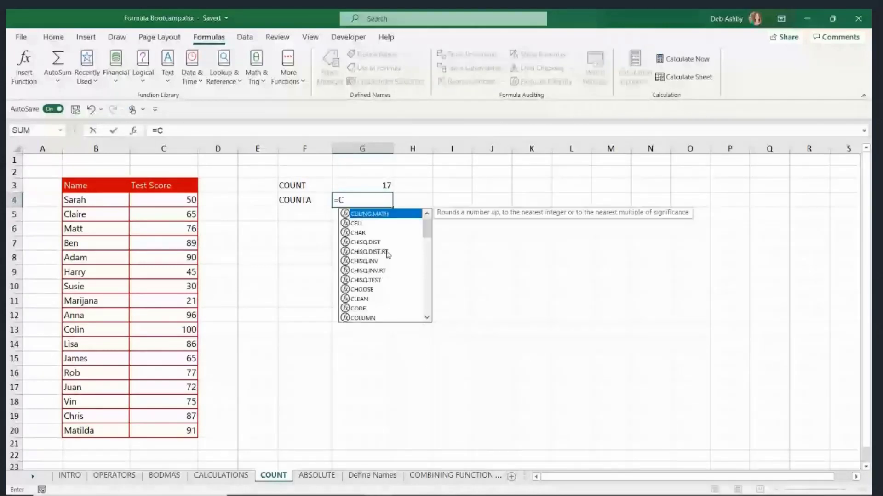
type("OUNTA(")
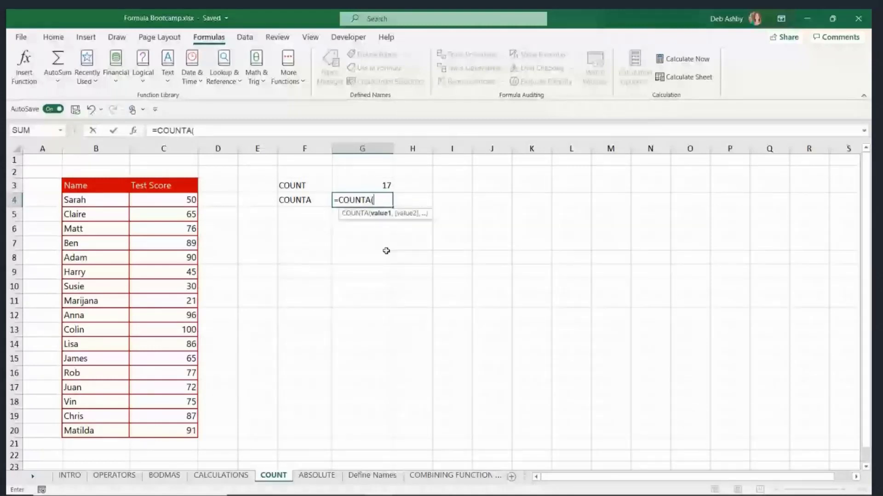
left_click_drag(81, 199, 85, 432)
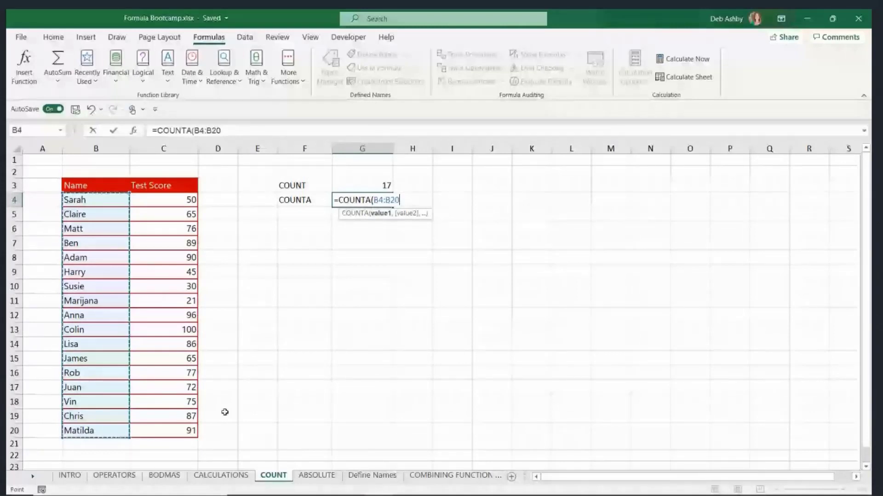
key("Return")
left_click(491, 315)
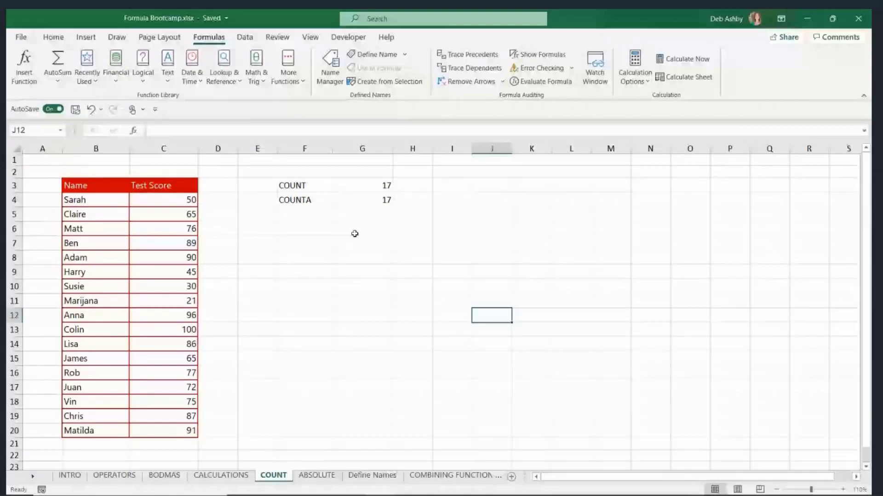
Compare the COUNT and COUNTA labels in F3 and F4, then select F7.
left_click(317, 199)
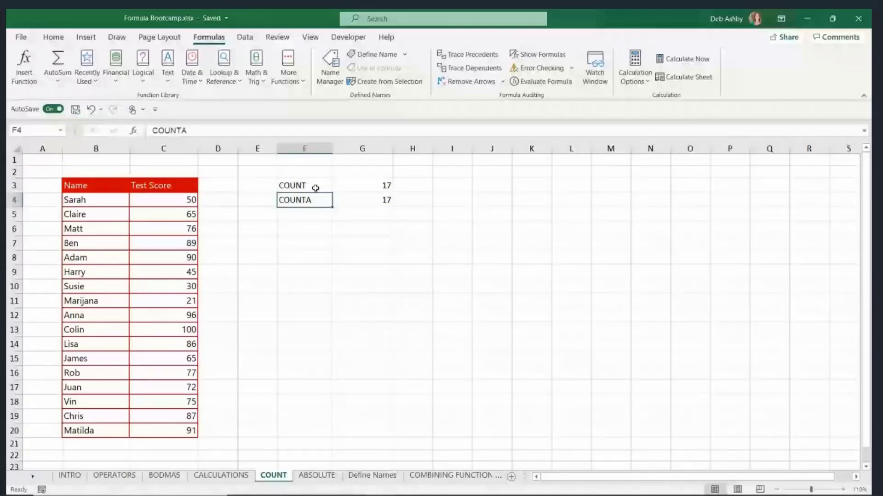
left_click(315, 188)
left_click(315, 201)
left_click(295, 246)
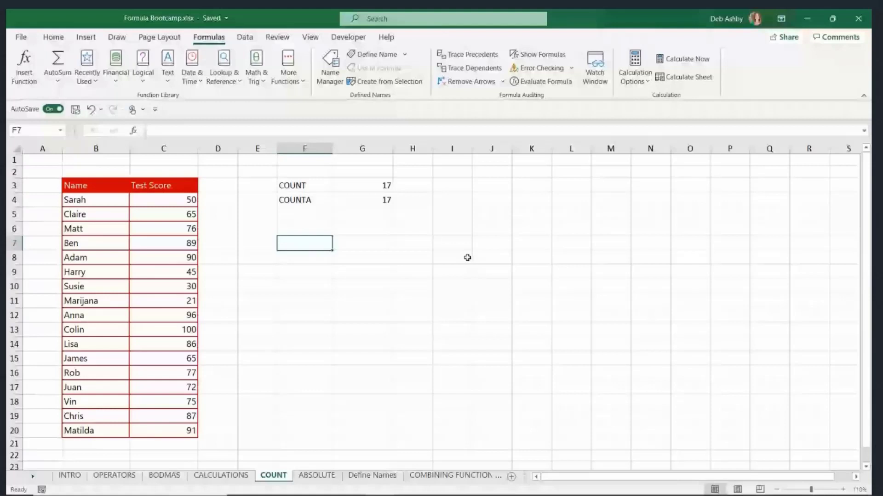
Enter =COUNTIF(C4:C20,">=80") in F7, returning 7, and move the result to G7.
type("=")
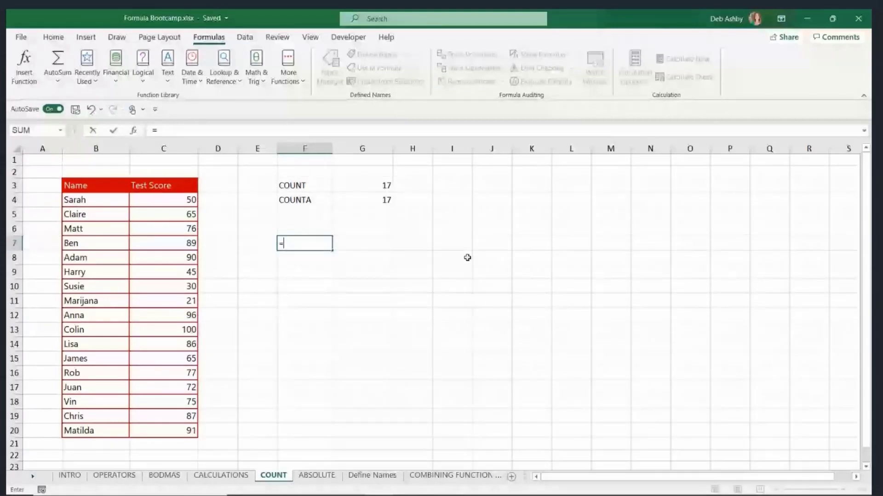
type("COUNT")
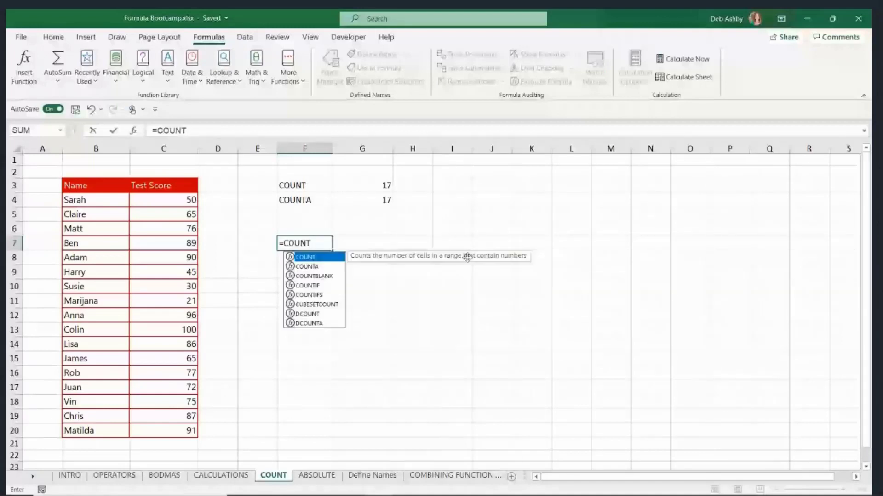
type("IF")
type("(")
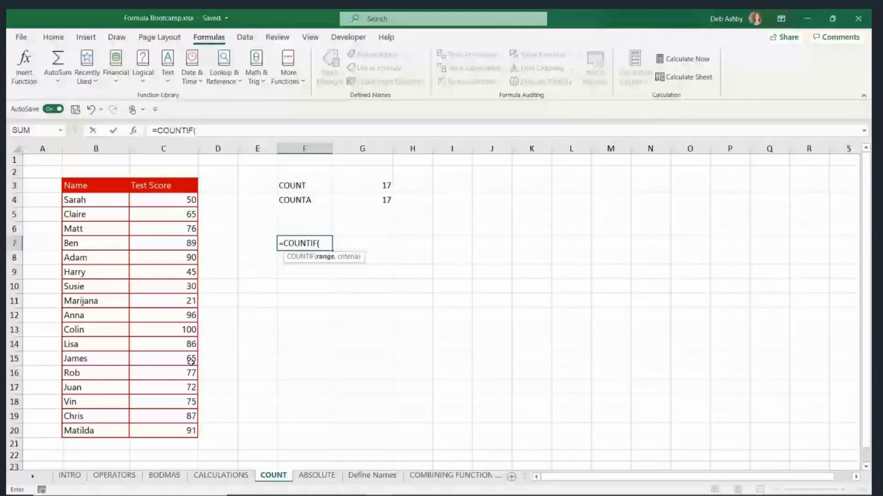
left_click_drag(163, 200, 163, 431)
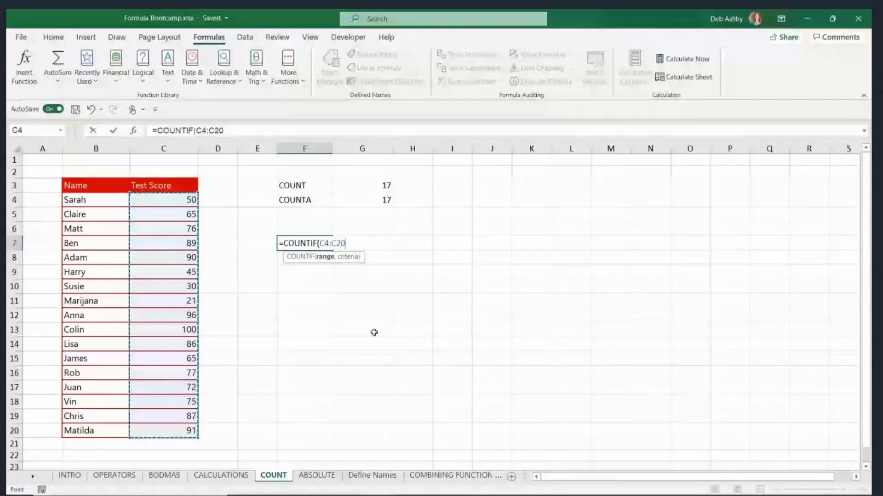
type(",")
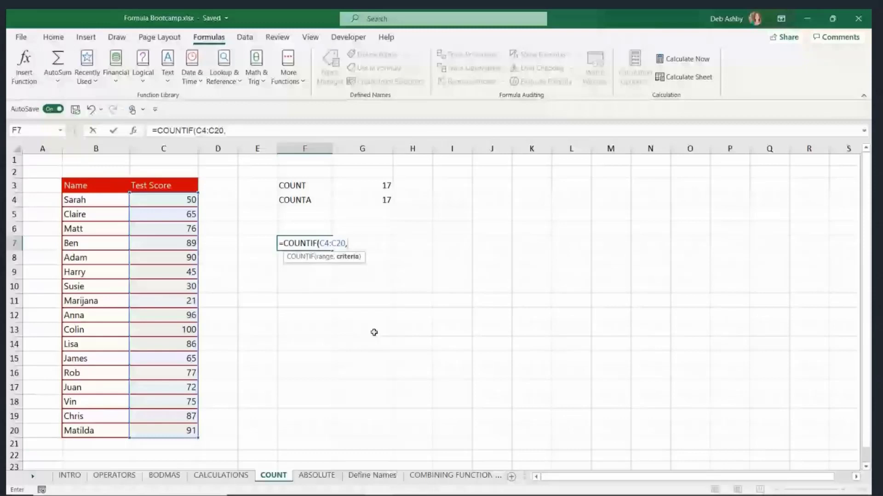
type("\">=")
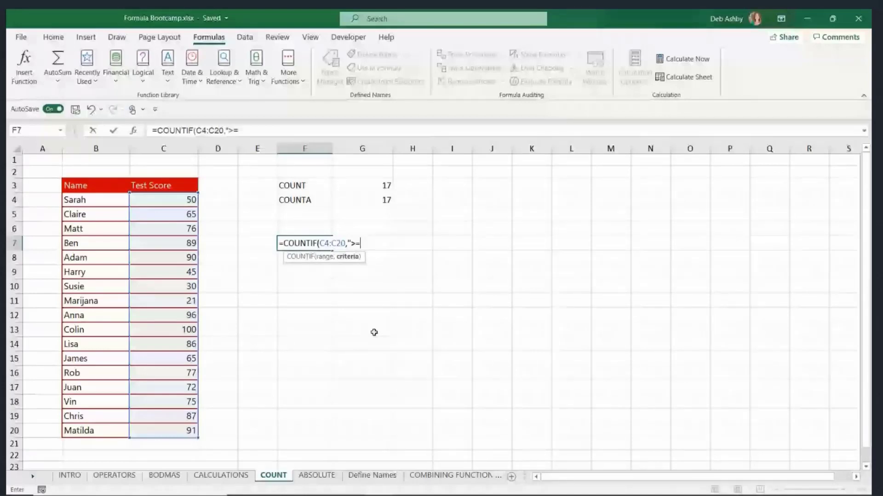
type("80\"")
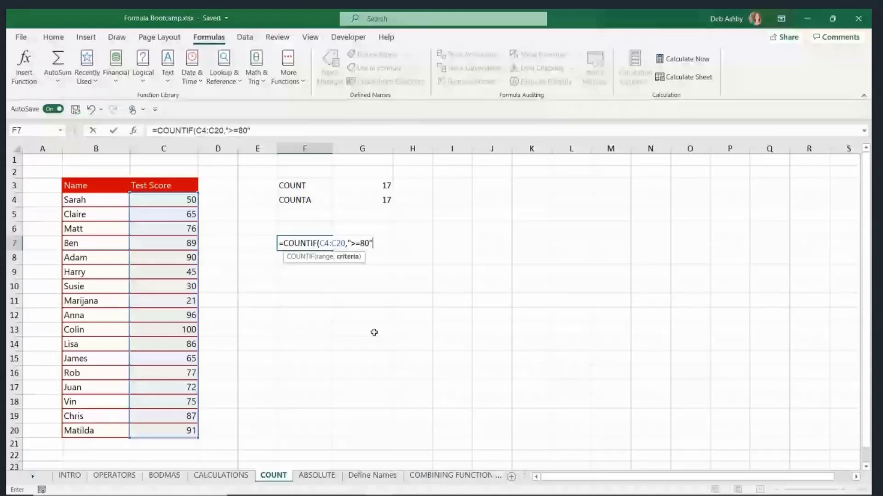
key("Return")
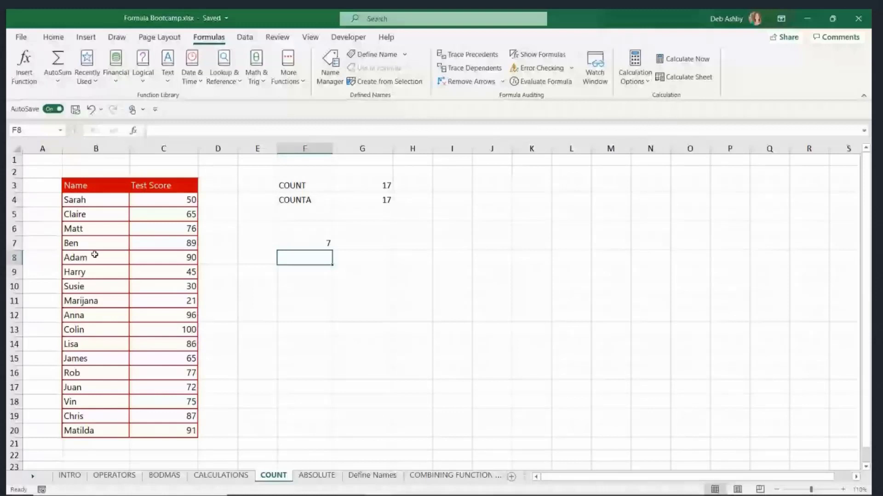
left_click(310, 244)
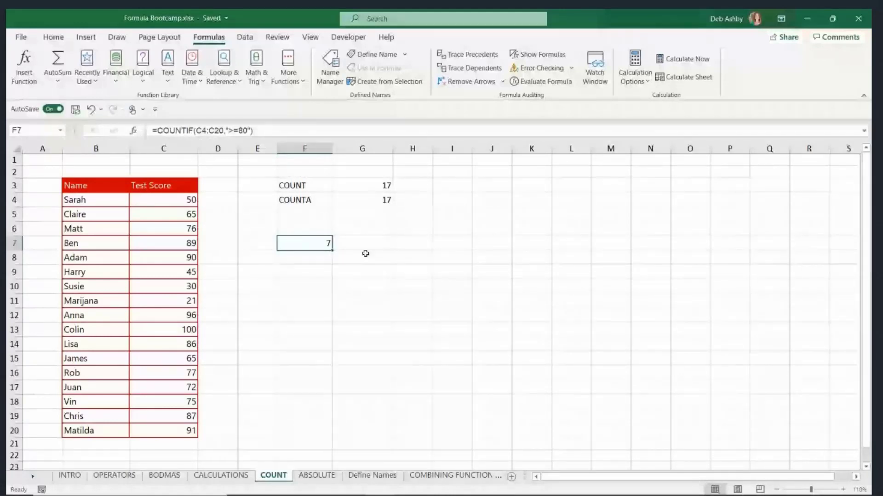
left_click_drag(332, 244, 366, 244)
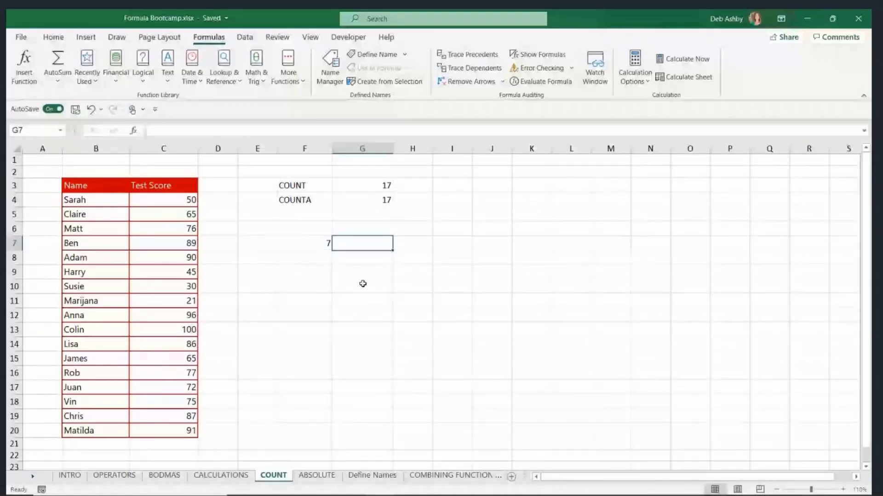
Switch to the ABSOLUTE sheet and review the Bonus, New Salary and 2.0% J1 cells.
left_click(317, 475)
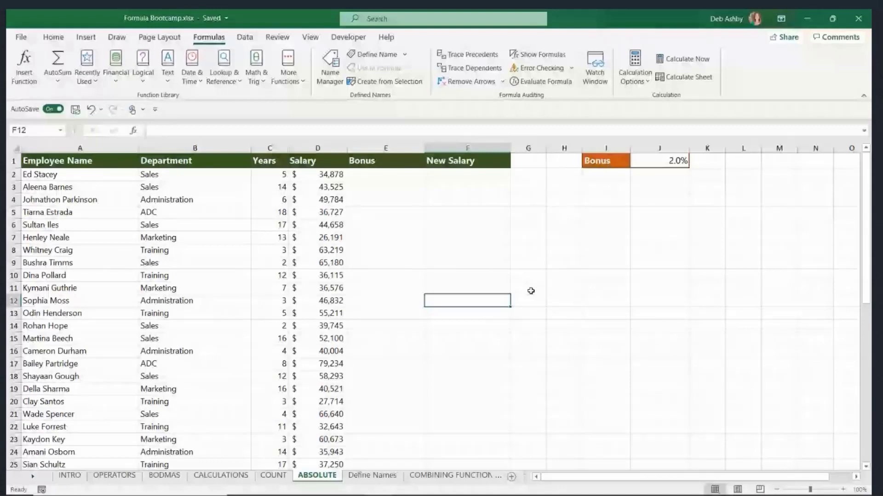
key("Up")
key("Up")
key("Up")
key("Up")
key("Up")
key("Up")
key("Left")
key("Left")
key("Left")
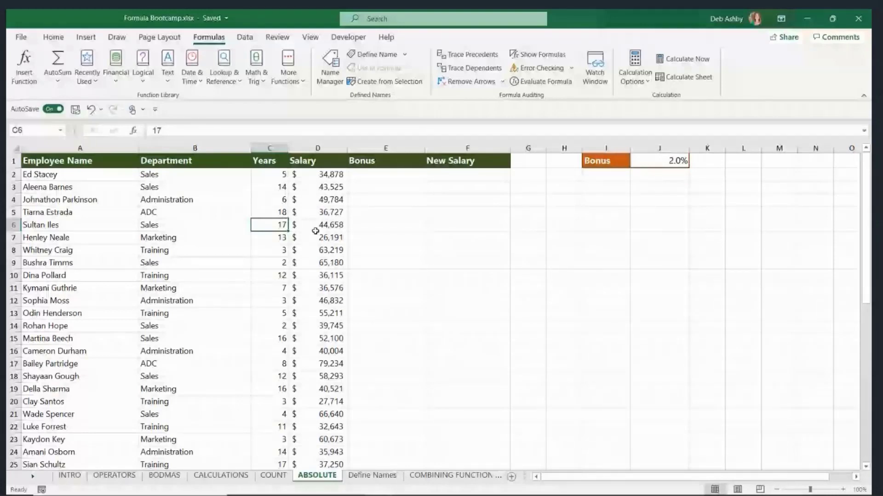
left_click(467, 174)
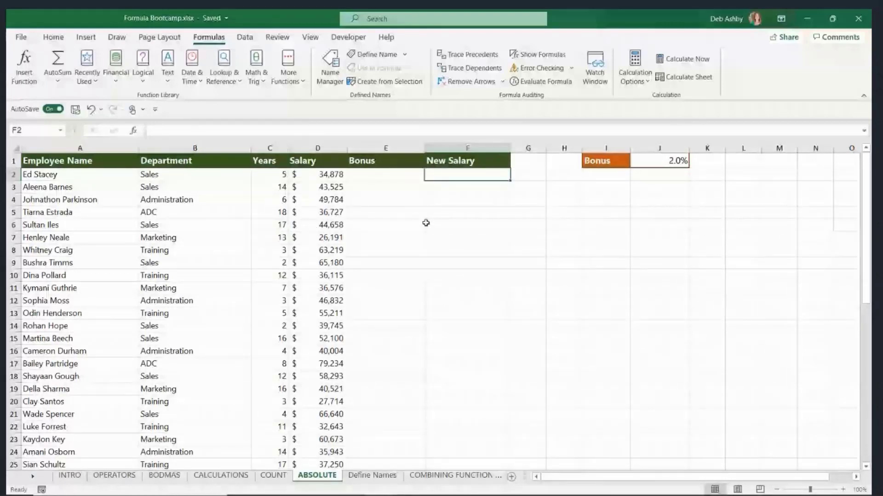
left_click(670, 160)
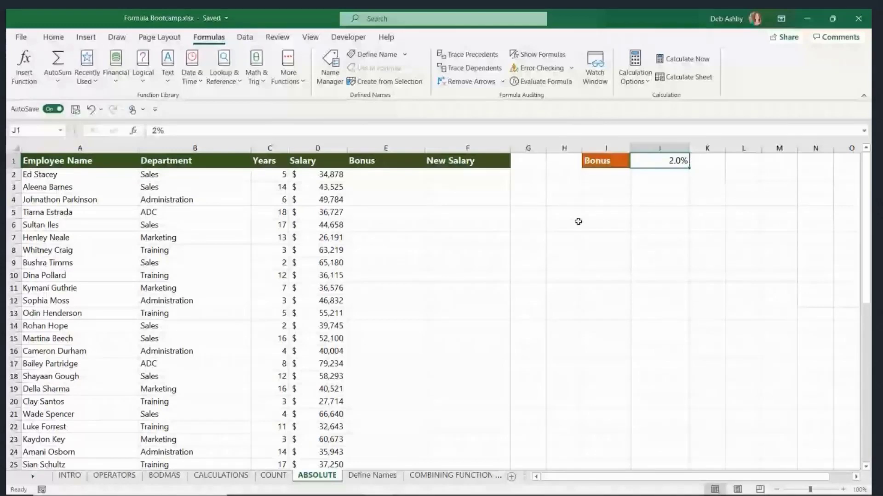
left_click(386, 174)
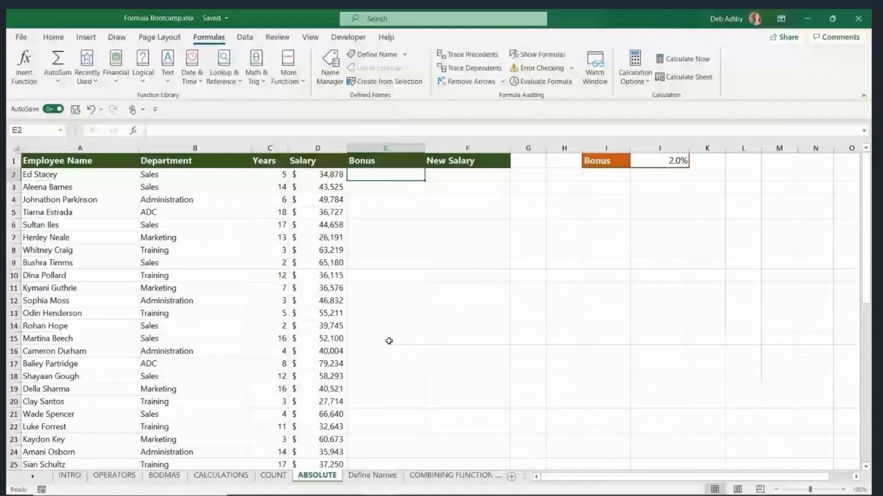
key("Right")
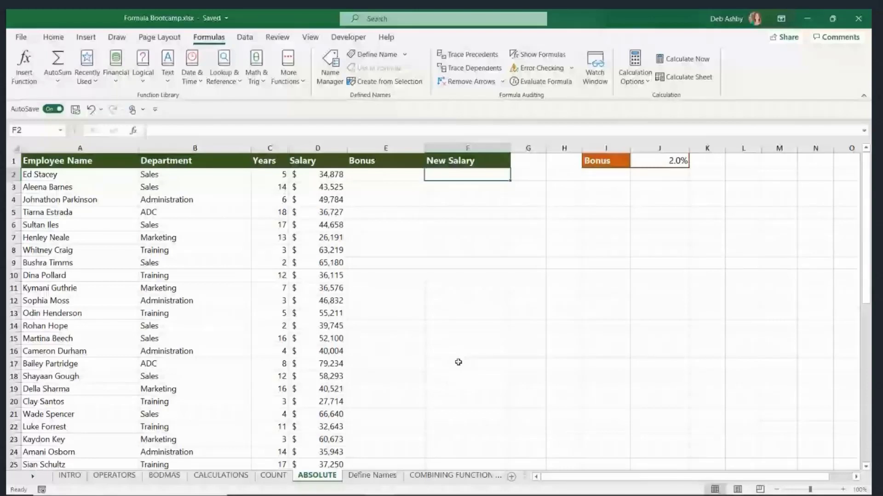
Enter =D2*J1 in Bonus cell E2 ($697.56) and fill it down to E23.
left_click(363, 177)
type("=")
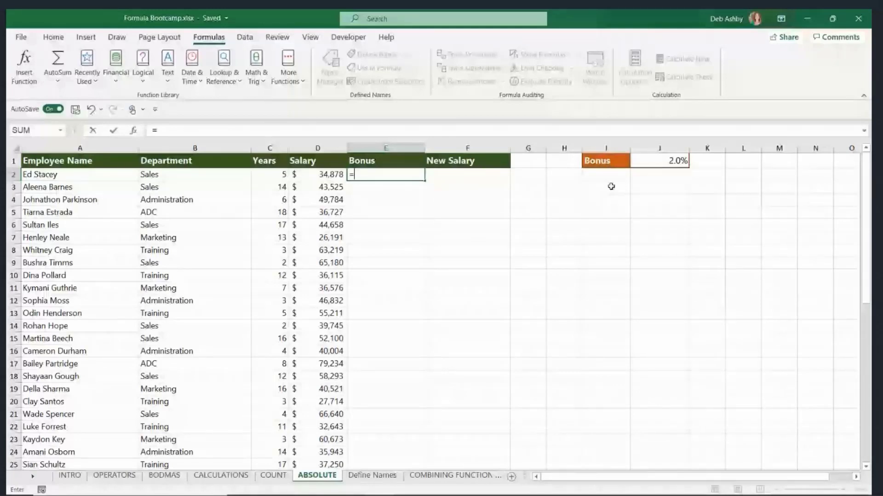
left_click(316, 177)
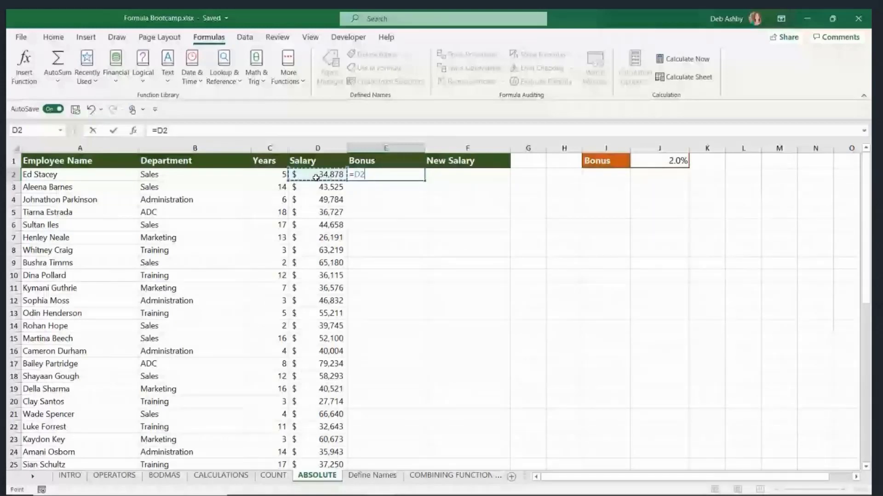
type("*")
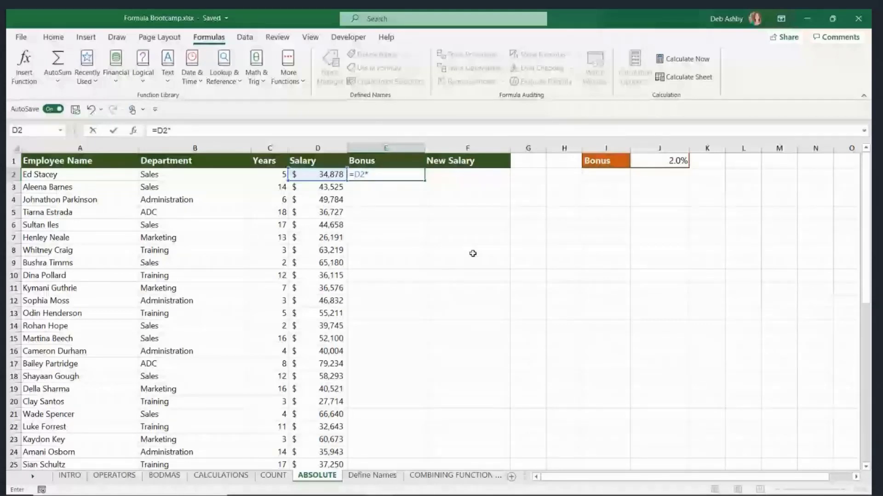
left_click(653, 161)
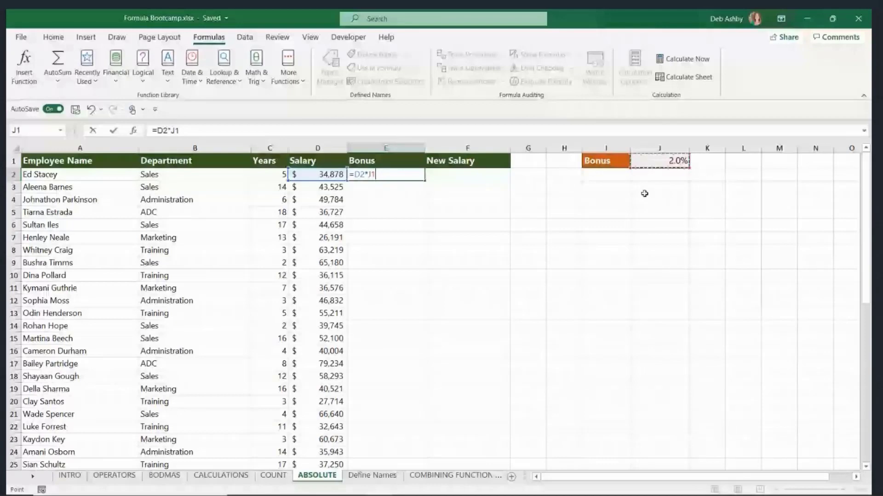
key("Return")
key("Up")
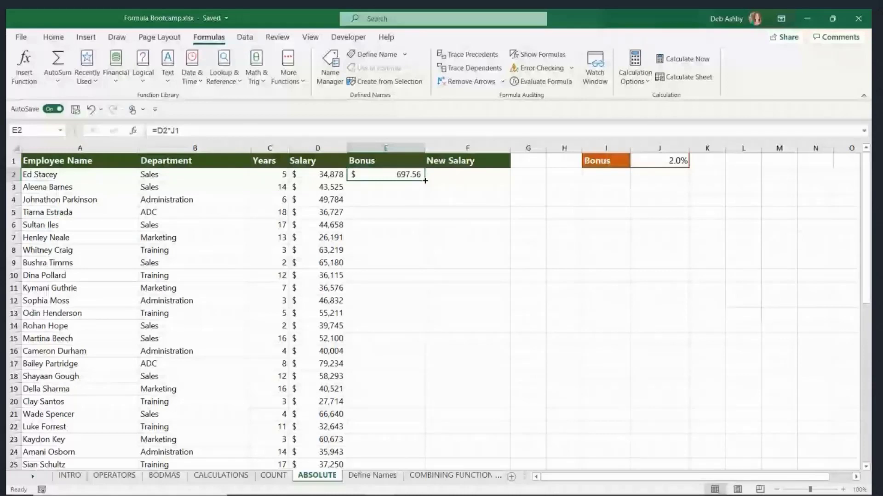
left_click_drag(426, 181, 425, 444)
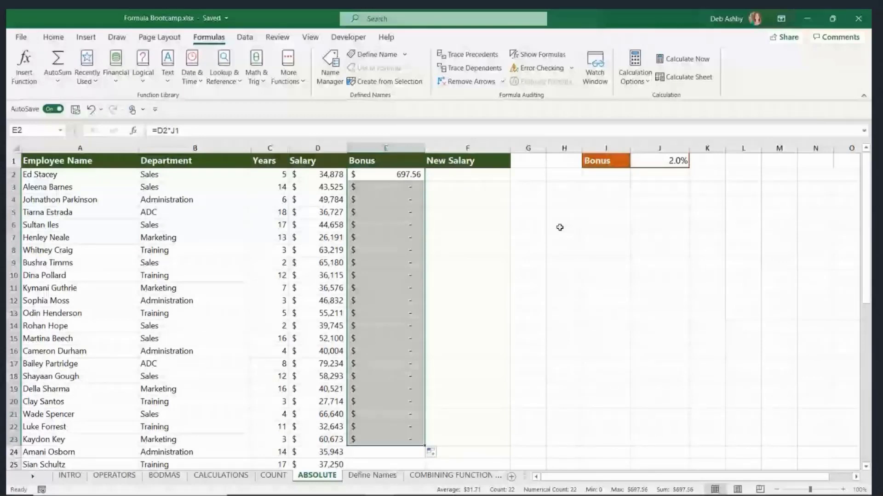
left_click(506, 225)
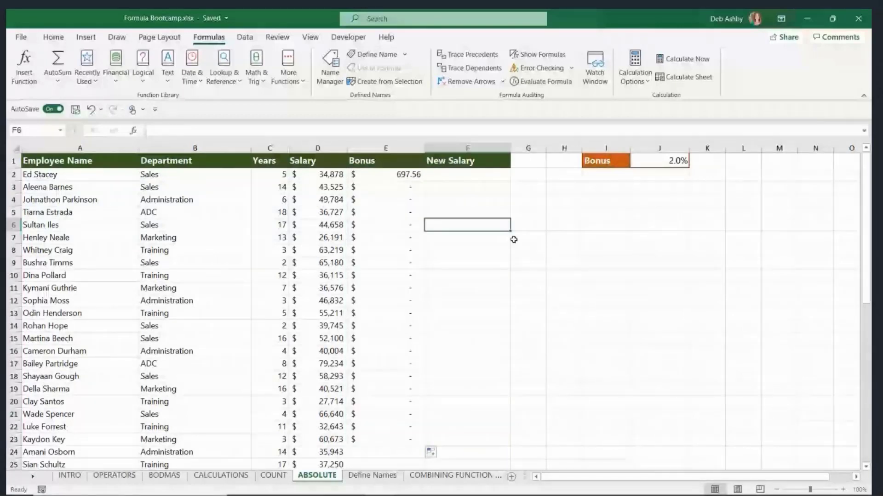
Inspect the copied bonus formulas in E10 and E4 to see the shifted rate reference.
left_click(386, 276)
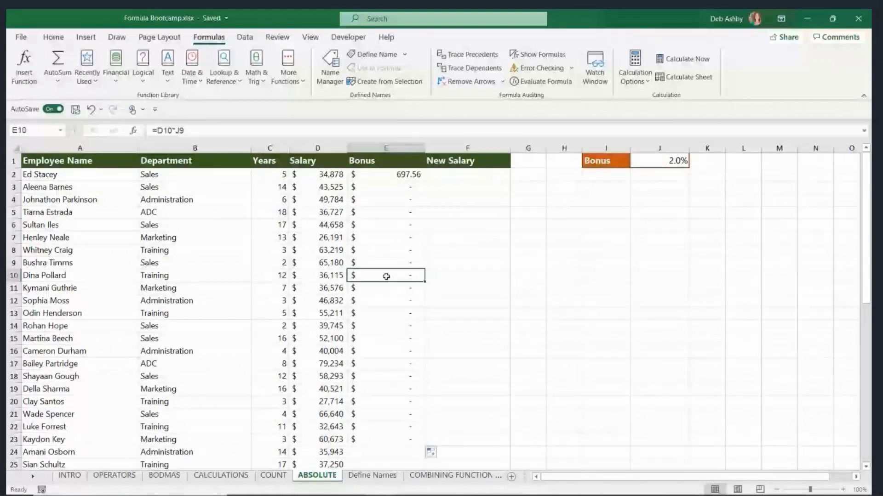
double_click(387, 276)
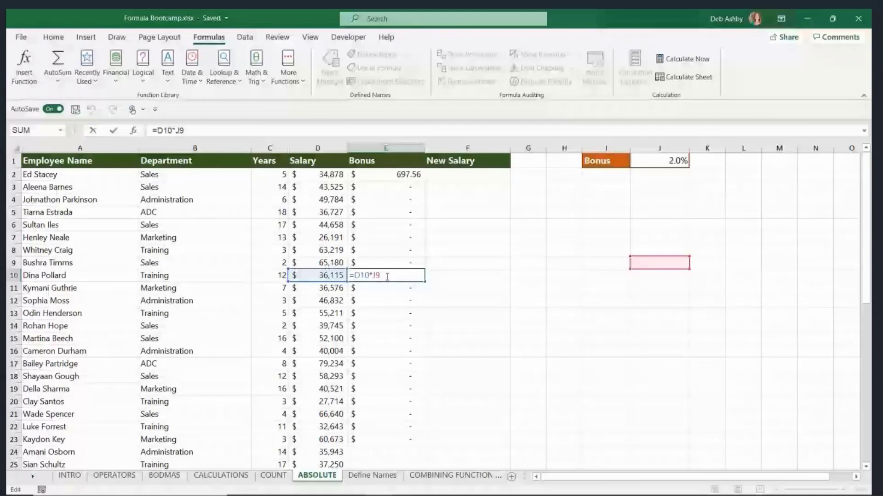
key("ctrl+Return")
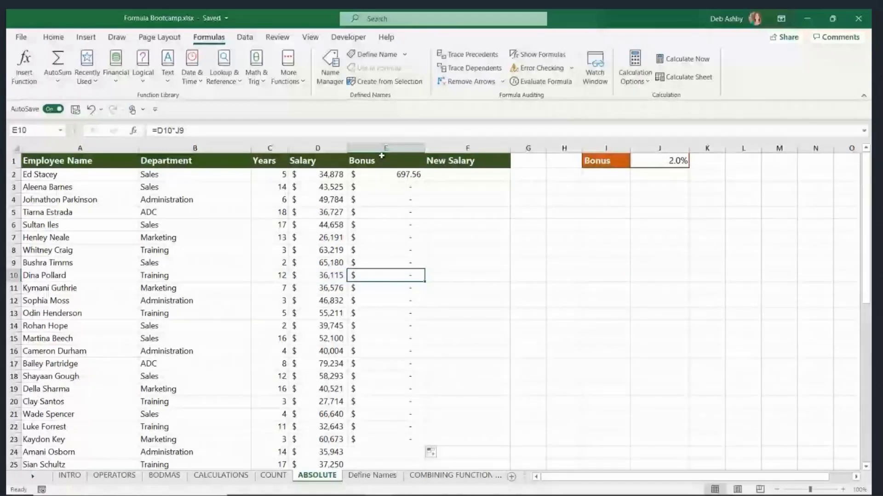
left_click(399, 174)
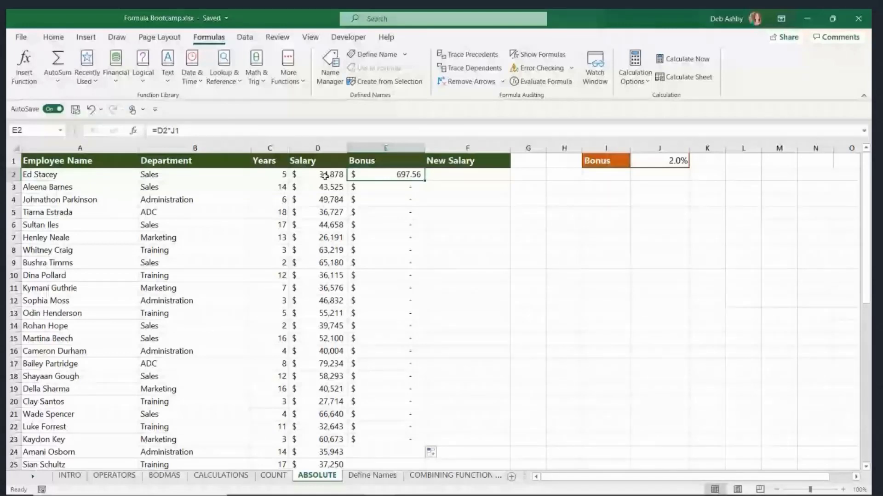
double_click(387, 201)
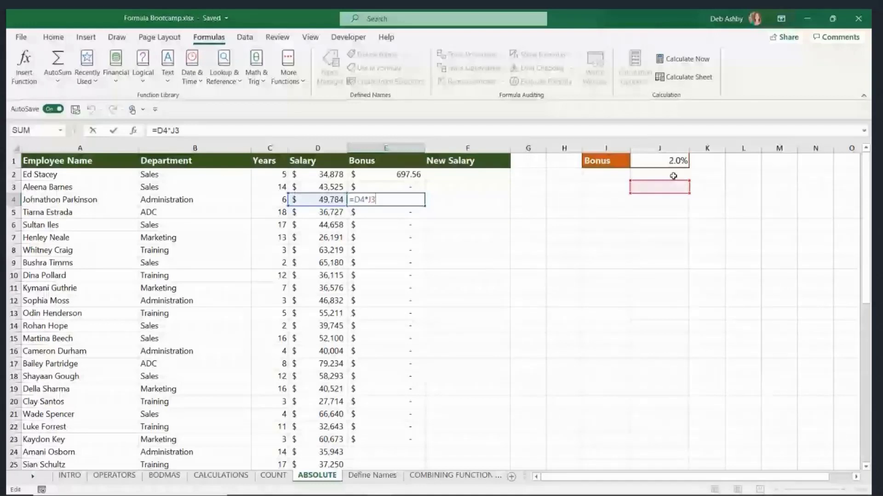
key("ctrl+Return")
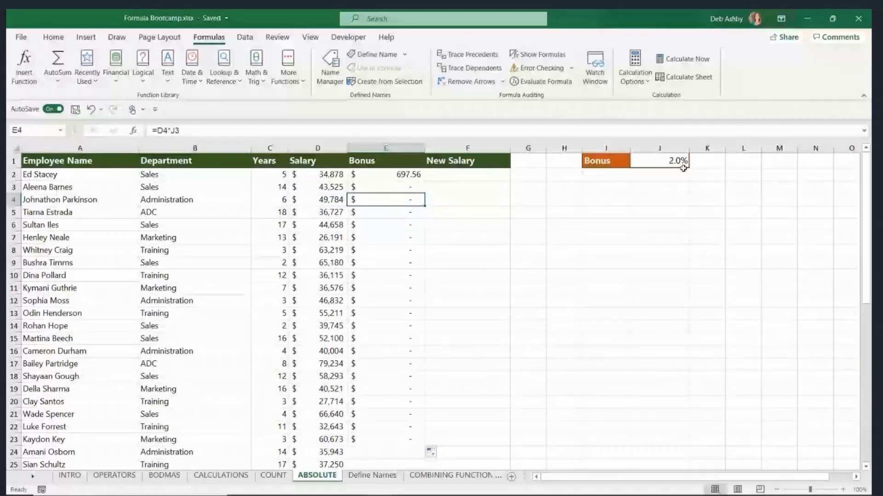
Check E7's formula and the J1 rate, then select Bonus cells E2 through E22.
left_click(404, 175)
key("ctrl+shift+Down")
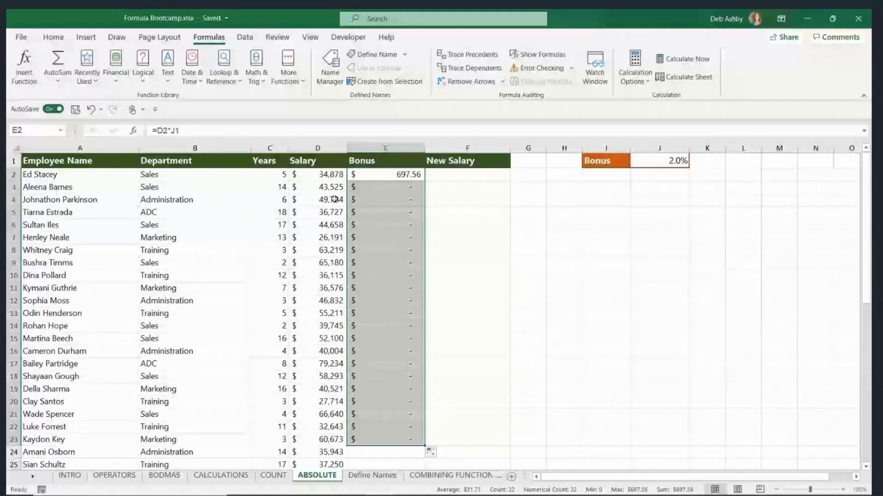
double_click(398, 239)
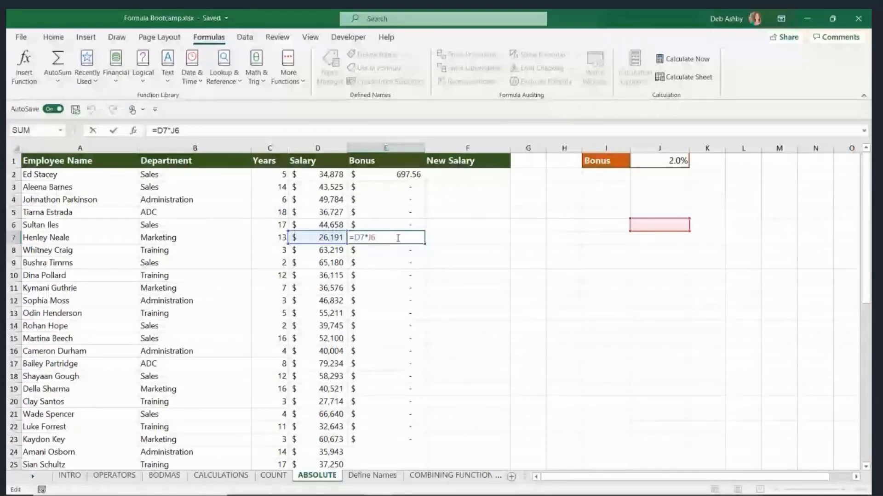
key("Escape")
left_click(659, 161)
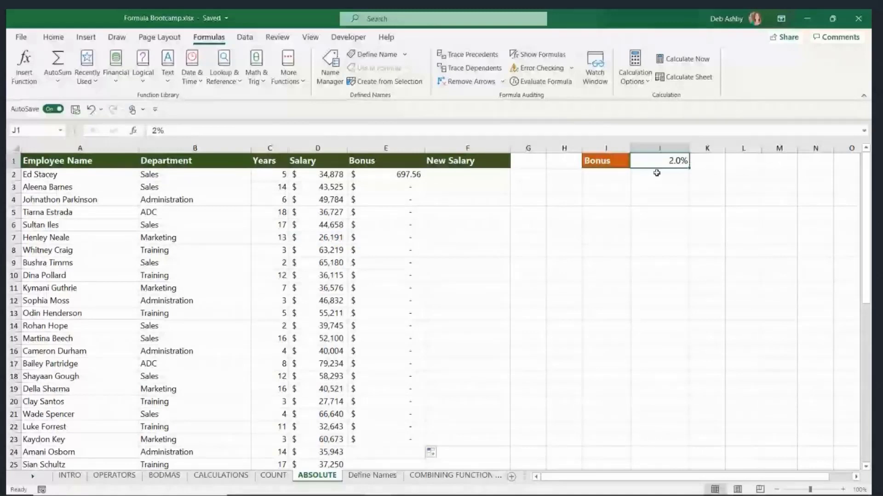
left_click_drag(390, 175, 399, 432)
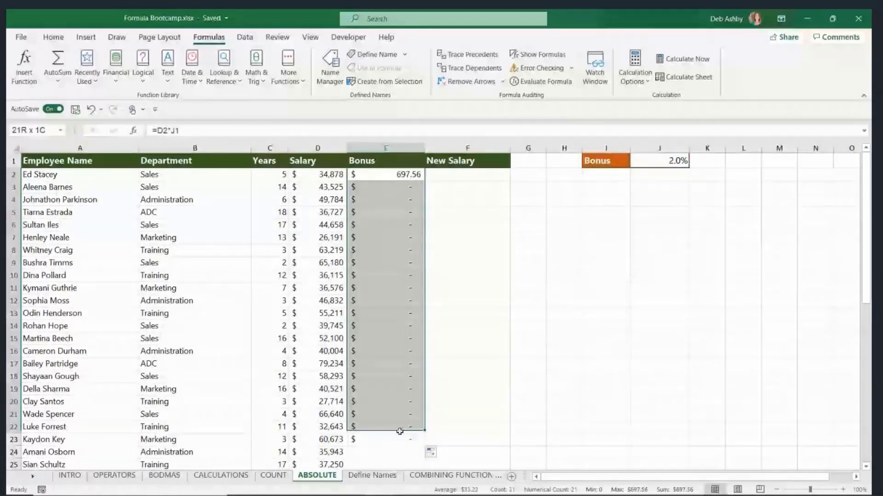
Enter =D2*$J$1 in E2, cycling F4 through reference types back to fully absolute ($697.56).
key("ctrl+z")
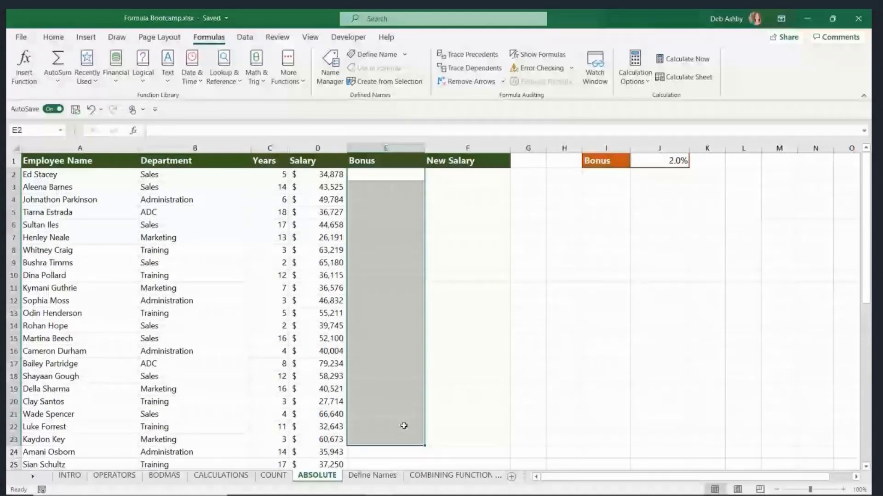
type("=")
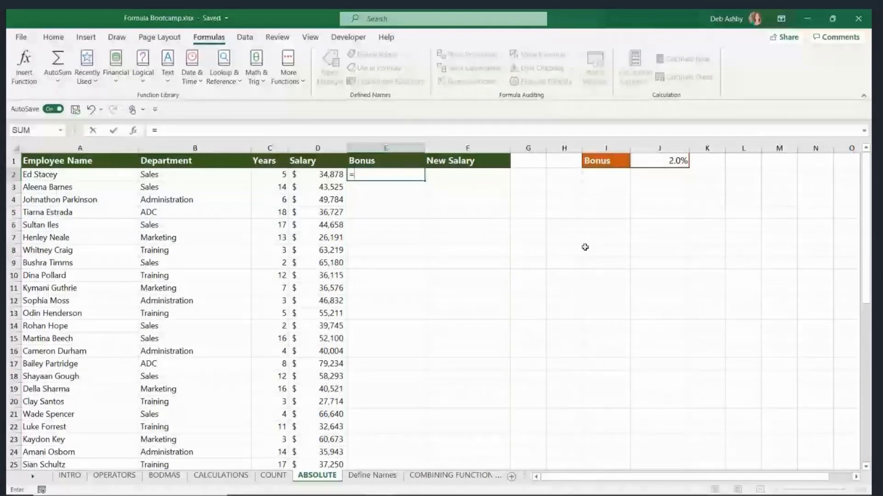
left_click(320, 176)
type("*")
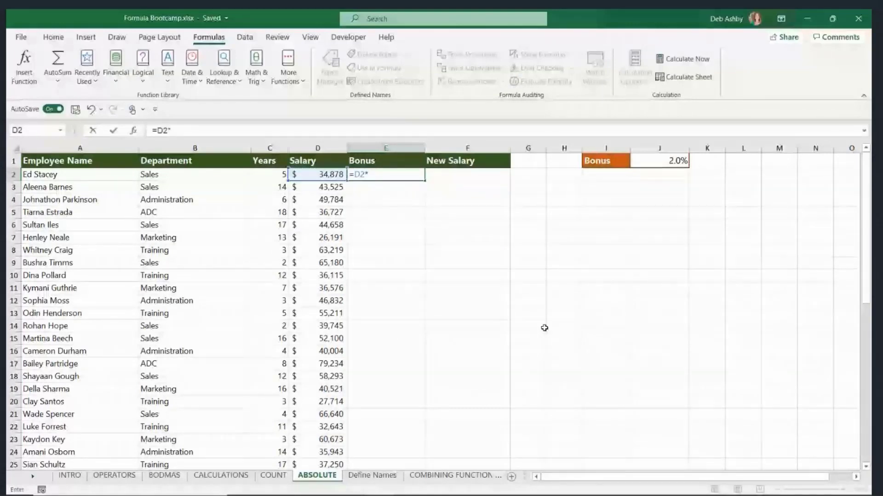
left_click(661, 165)
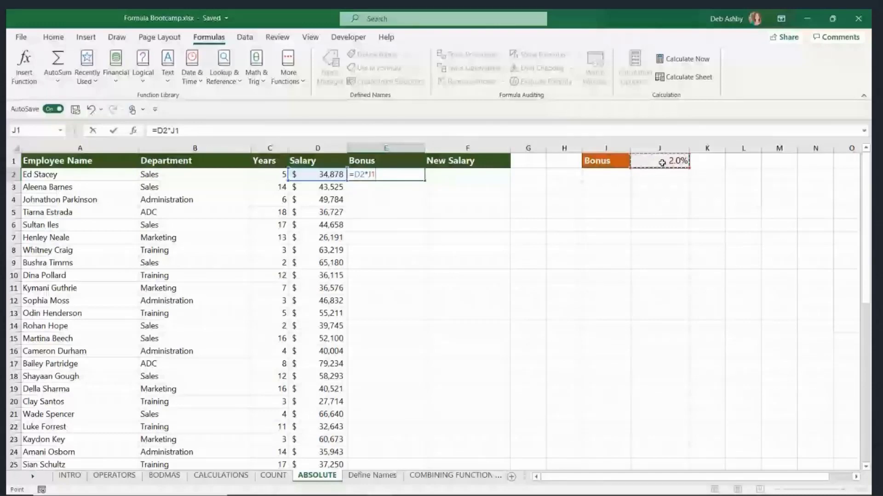
key("F4")
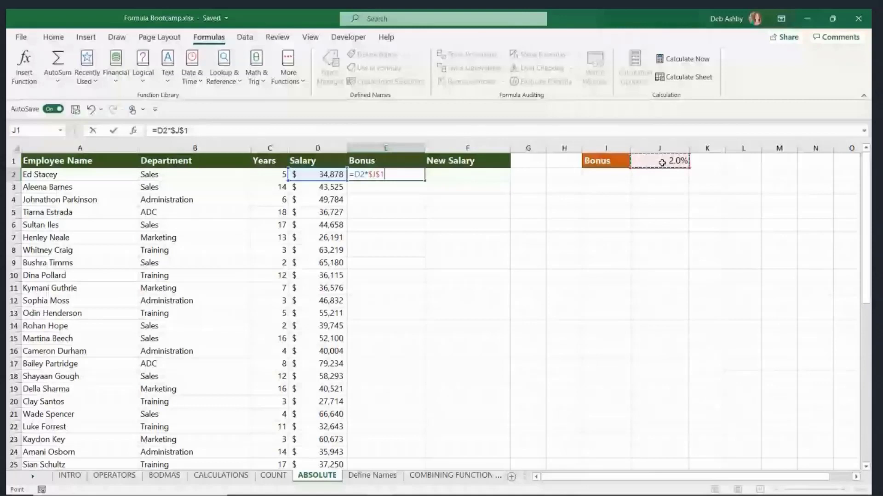
key("F4")
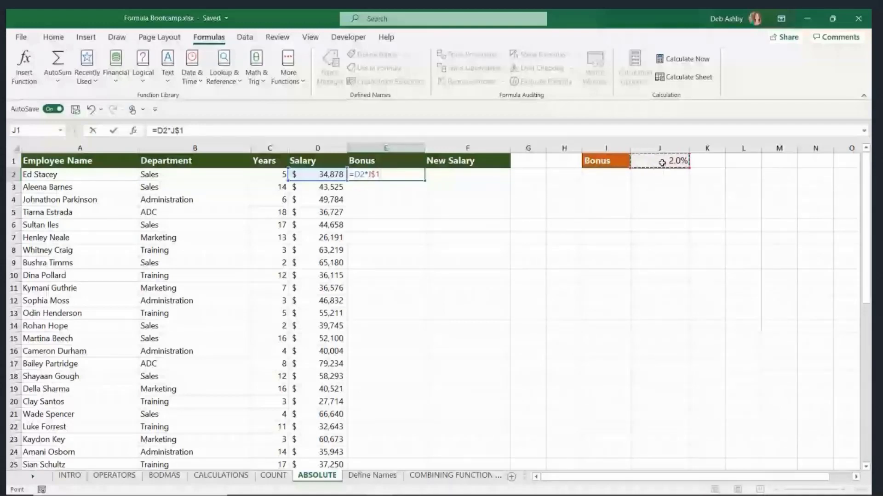
key("F4")
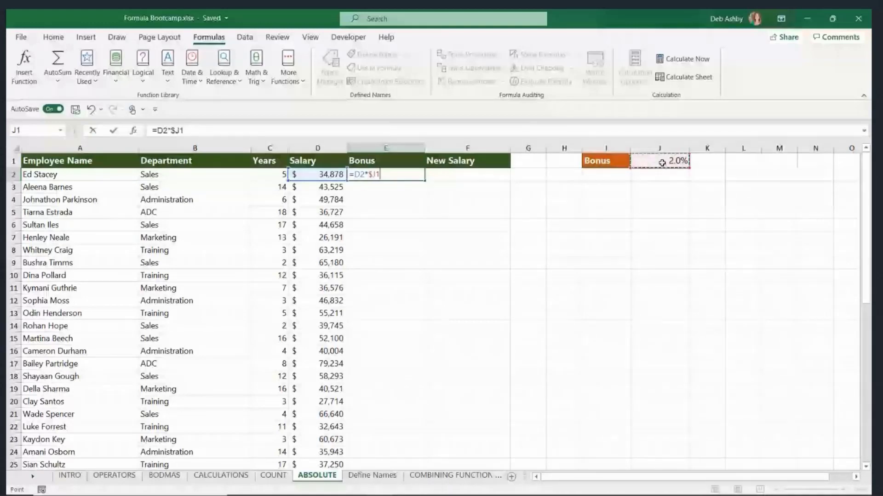
key("F4")
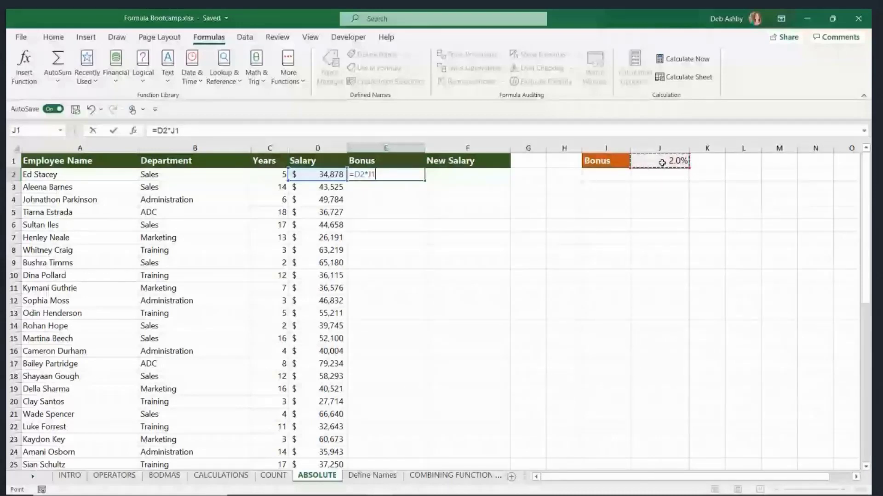
key("F4")
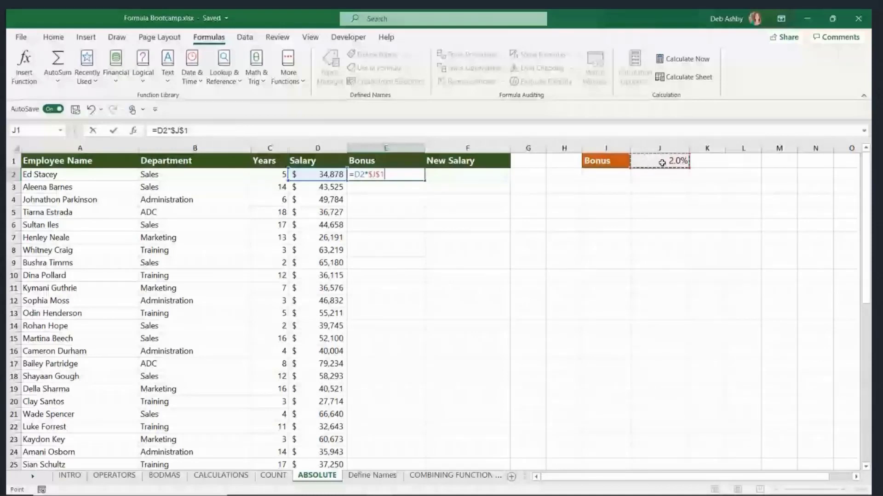
key("Return")
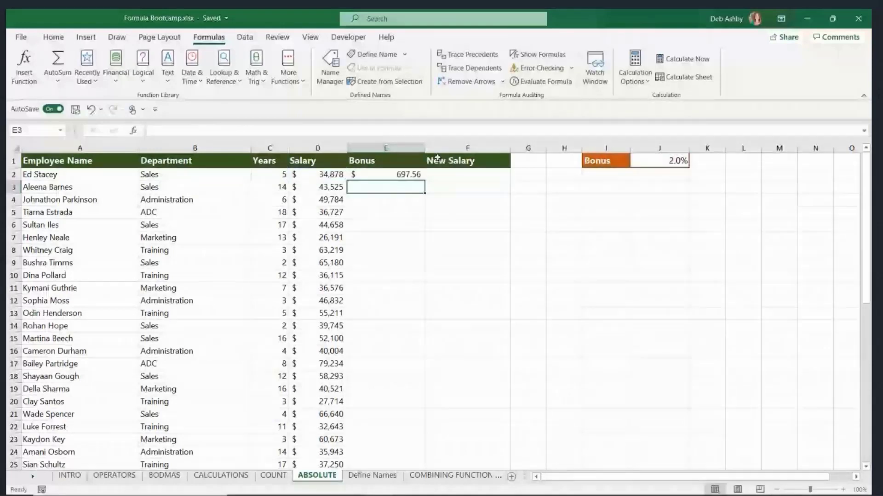
Fill =D2*$J$1 down to E25 and confirm E19 reads =D19*$J$1.
key("Up")
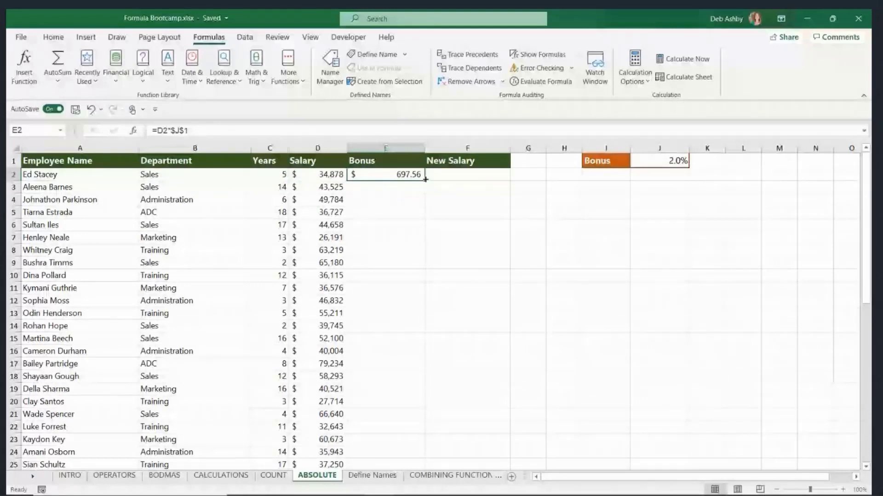
double_click(425, 179)
double_click(374, 389)
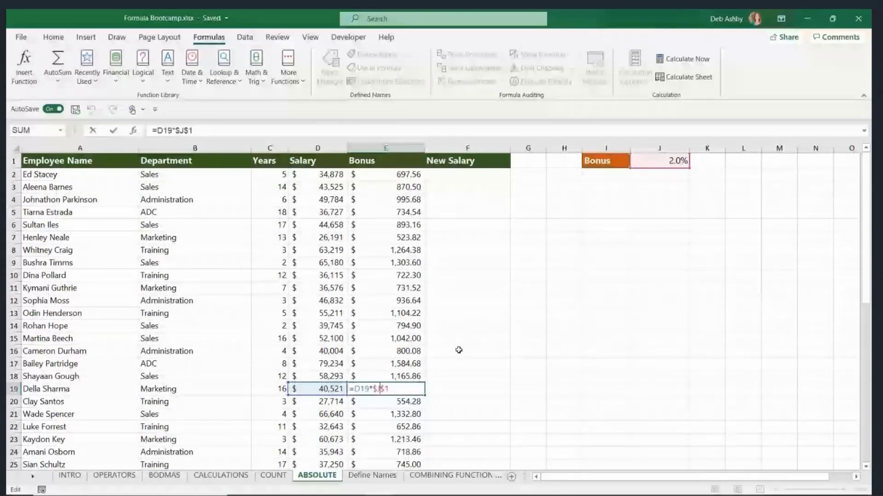
left_click(452, 195)
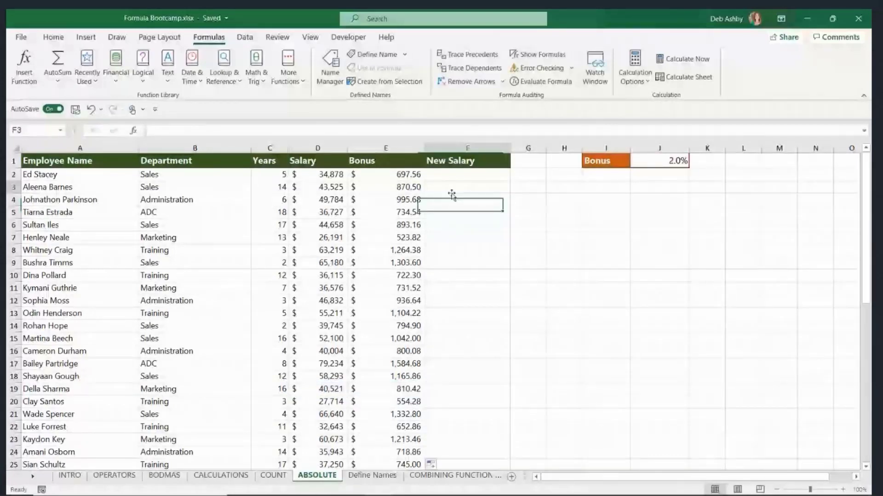
key("Up")
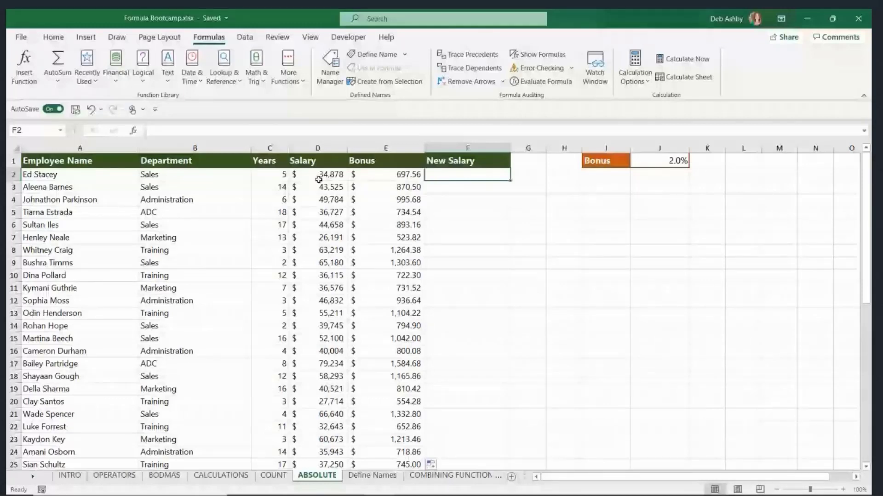
Enter =SUM(D2:E2) in F2 and fill it down to F25 ($35,575.56 to $37,995.00).
type("=")
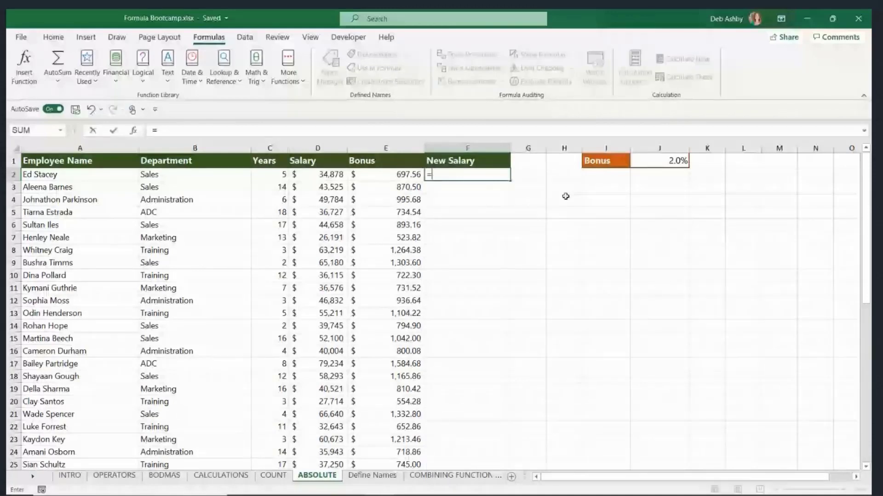
type("SUM(")
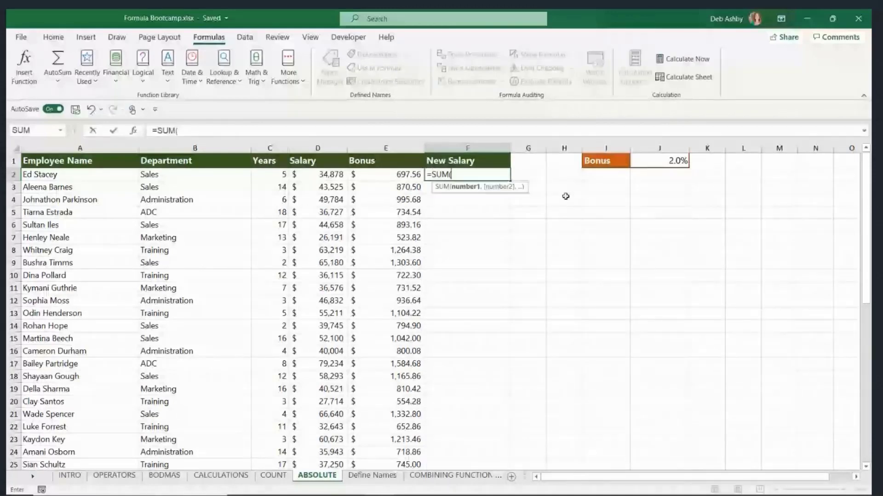
left_click_drag(322, 175, 388, 178)
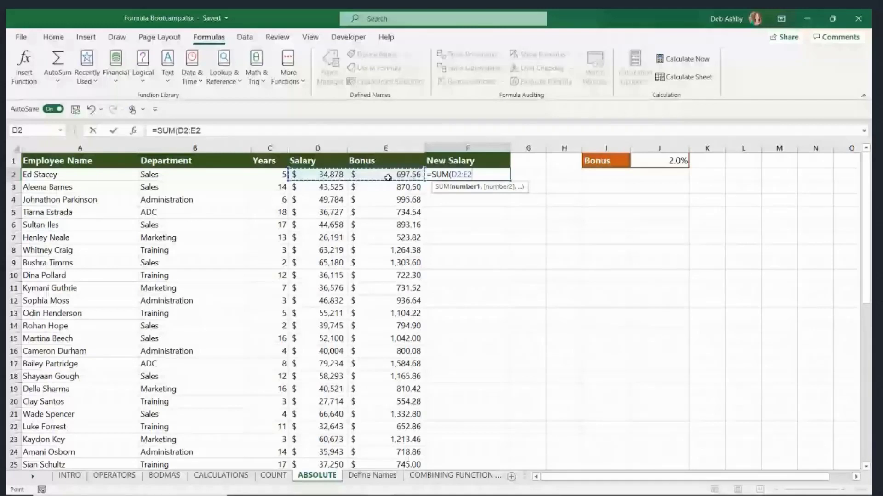
key("ctrl+Return")
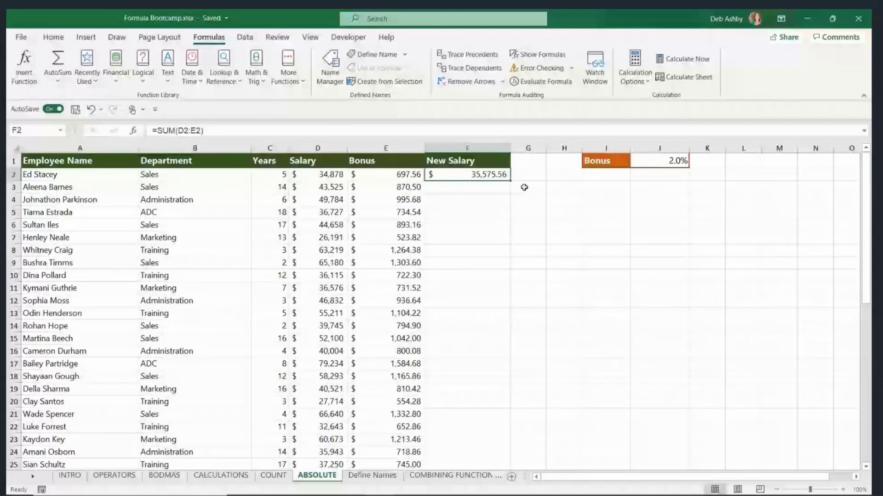
double_click(510, 180)
left_click(607, 250)
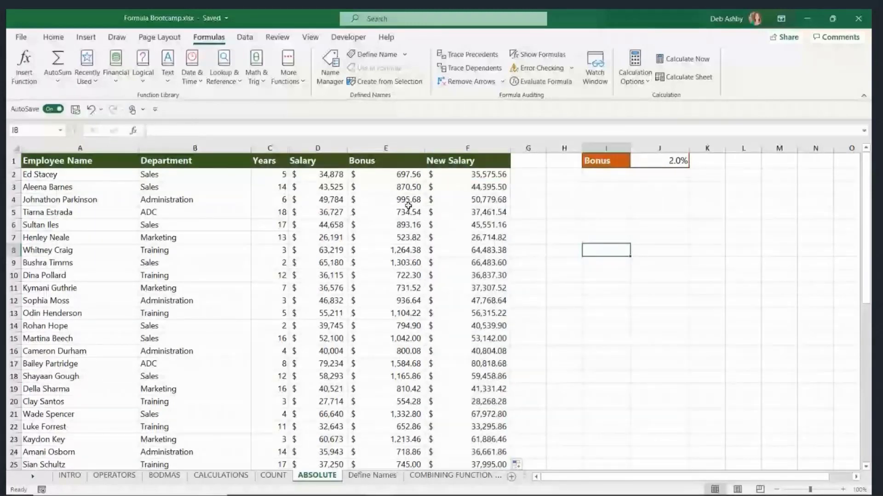
left_click(386, 175)
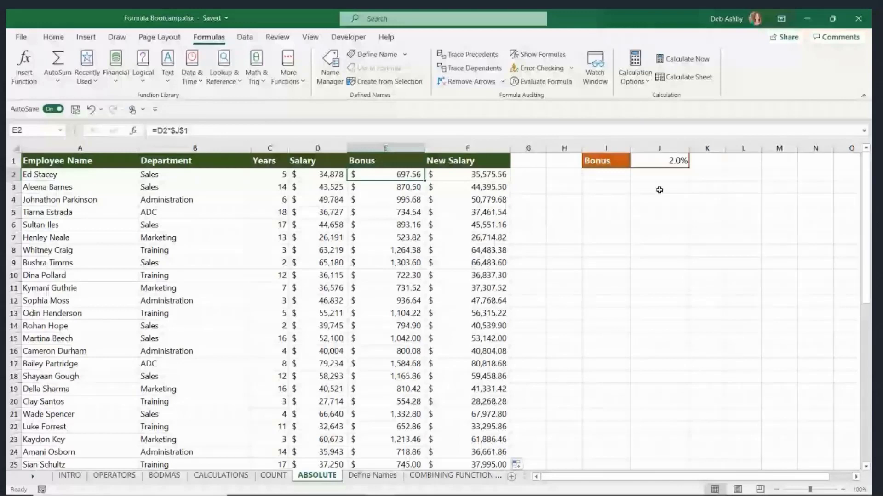
left_click(600, 225)
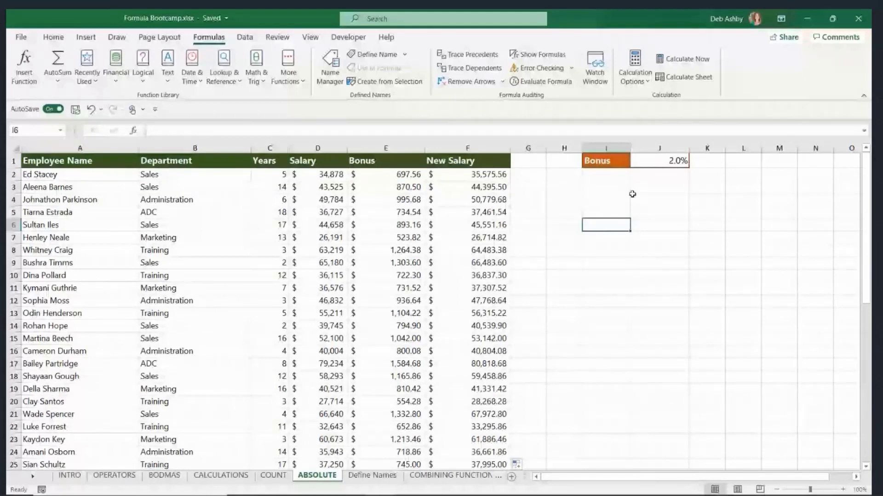
Change the bonus rate in J1 to 3%, recalculating E2 to $1,046.34.
left_click(659, 161)
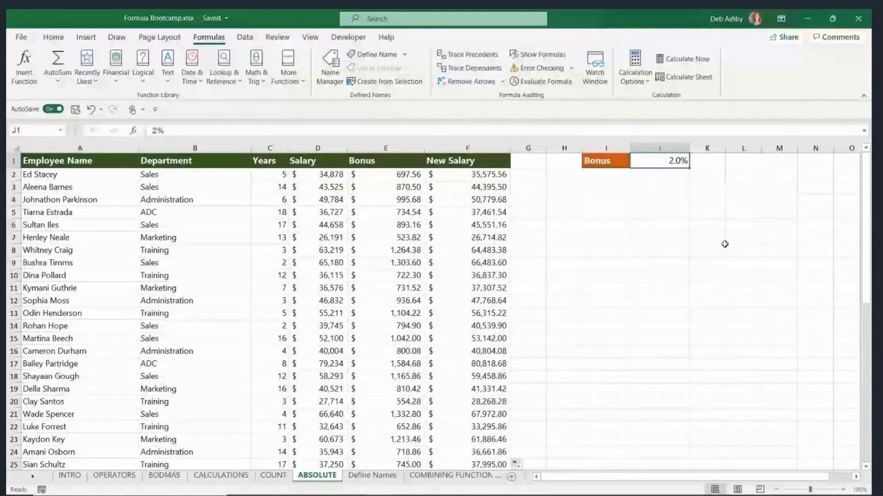
type("3")
key("Return")
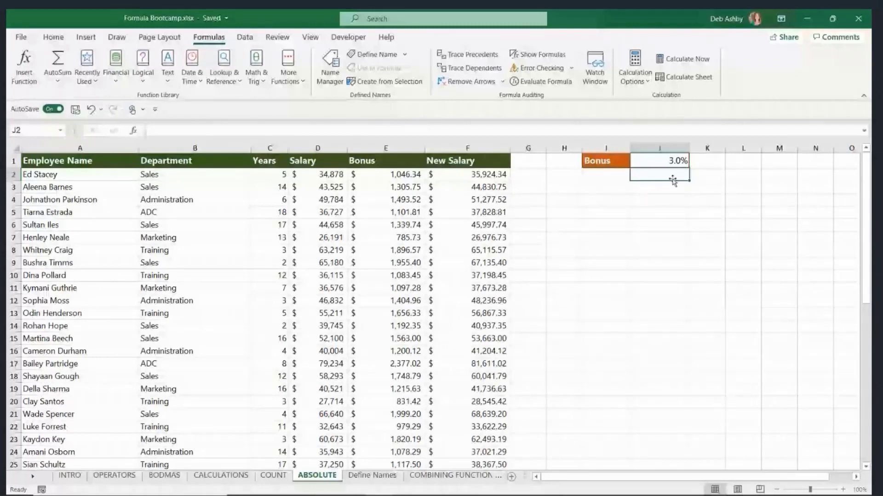
Check the new 3.0% rate in J1, then move to the Define Names sheet.
left_click(673, 163)
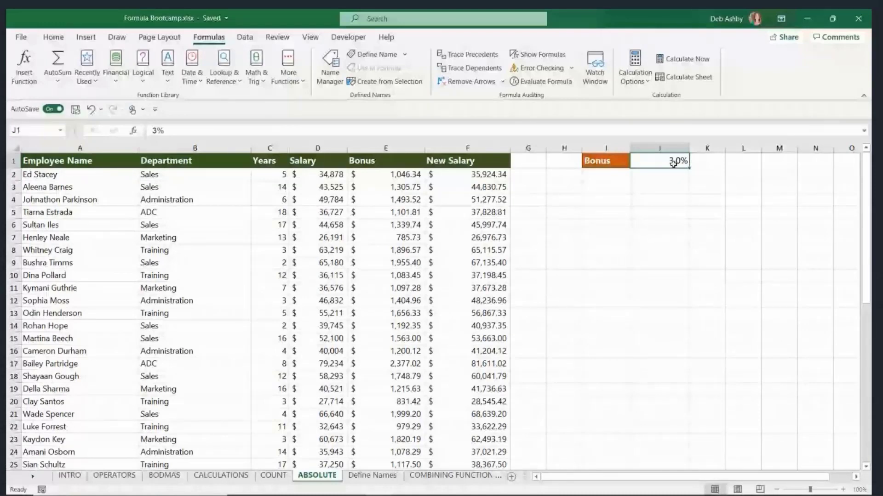
left_click(628, 199)
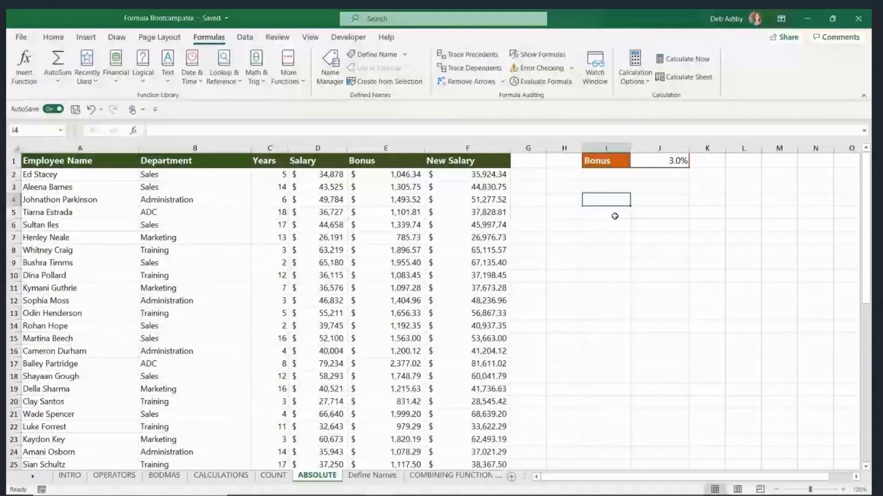
left_click(618, 250)
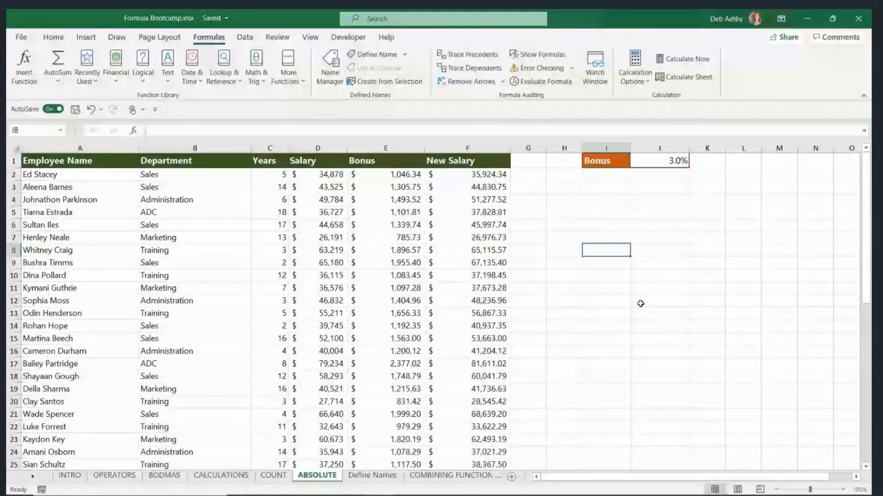
key("ctrl+Page_Down")
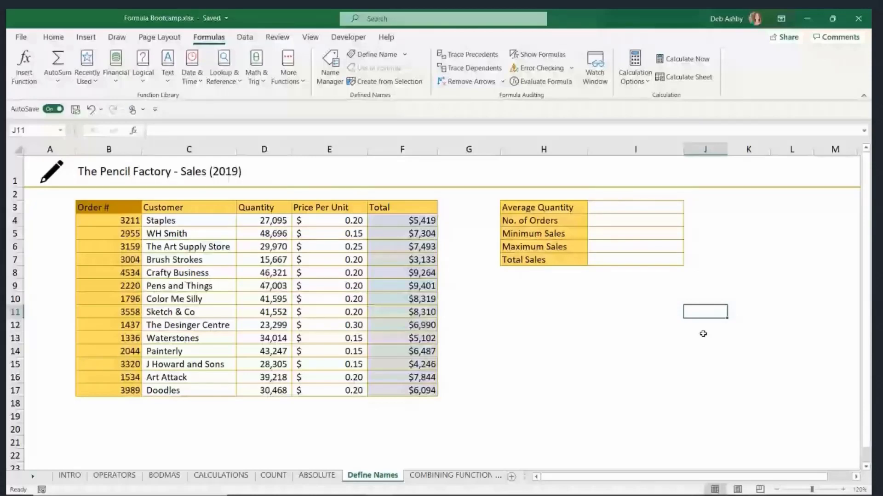
key("Left")
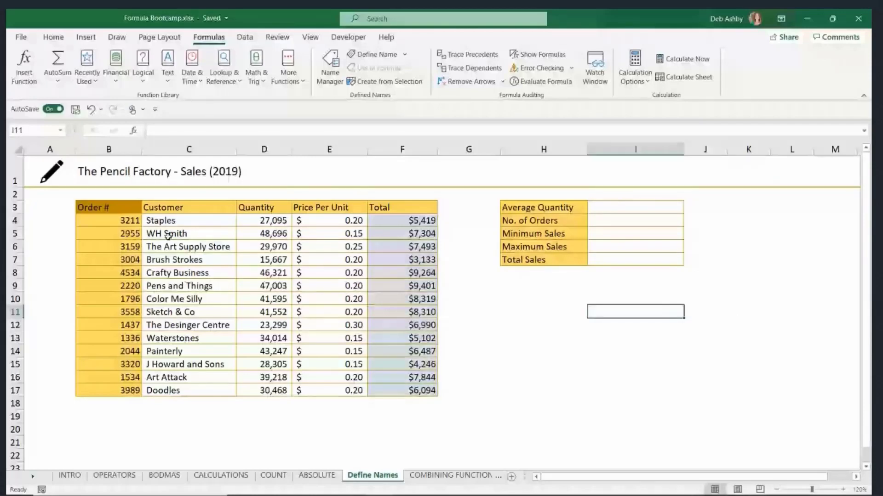
left_click(174, 206)
key("ctrl+shift+Down")
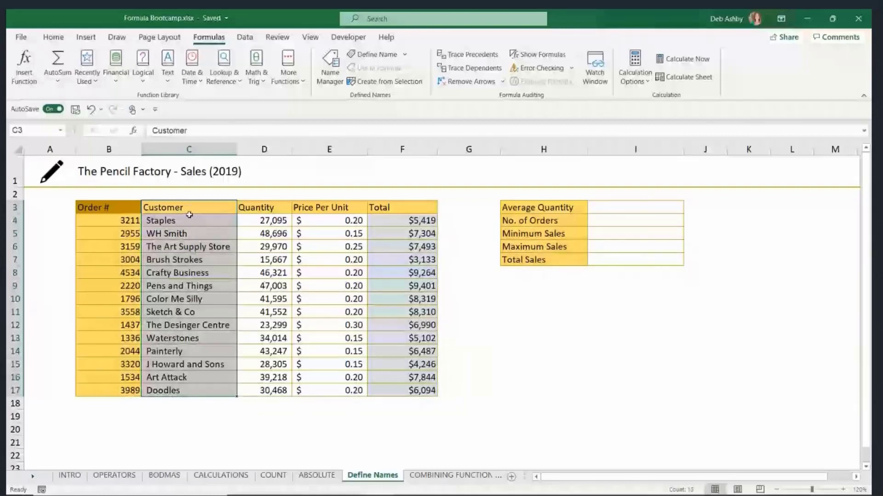
left_click(242, 251)
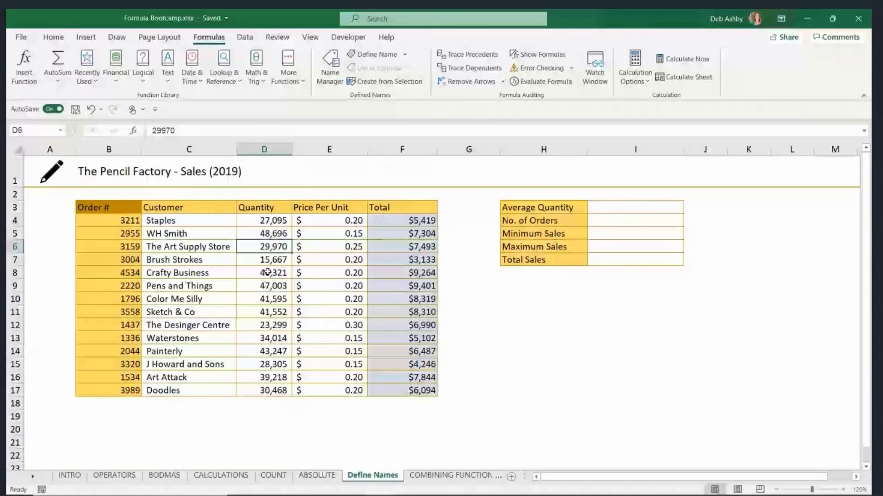
key("Up")
key("Up")
key("Up")
key("Right")
key("Right")
key("Right")
key("Right")
key("Right")
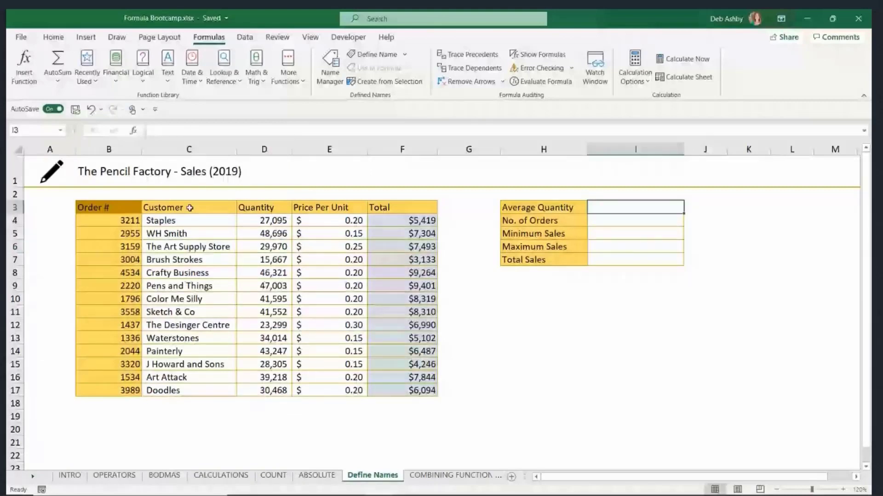
left_click_drag(190, 208, 188, 332)
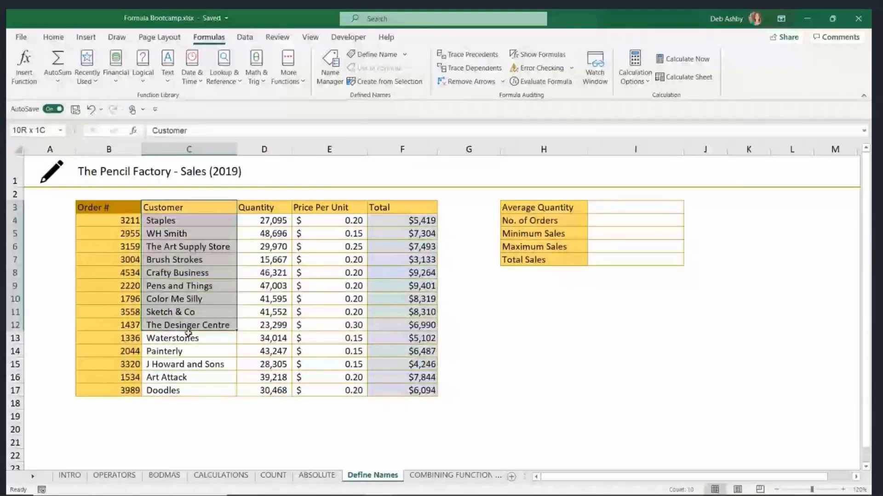
left_click_drag(188, 332, 190, 378)
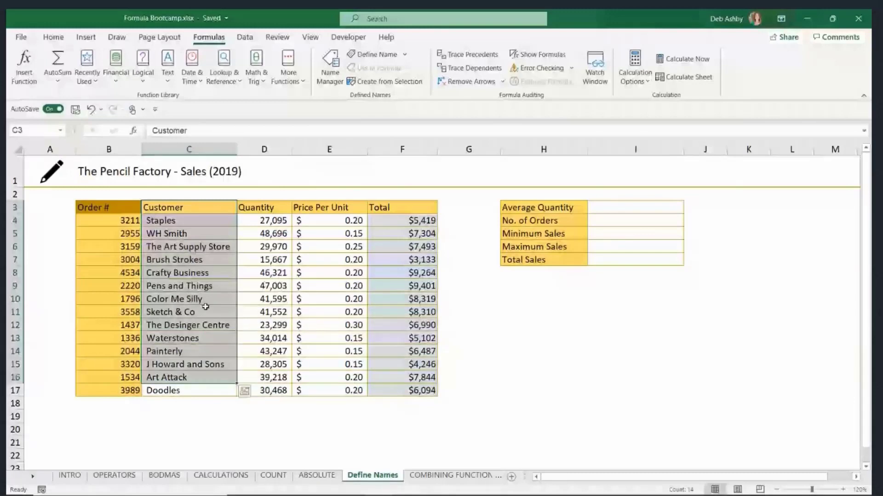
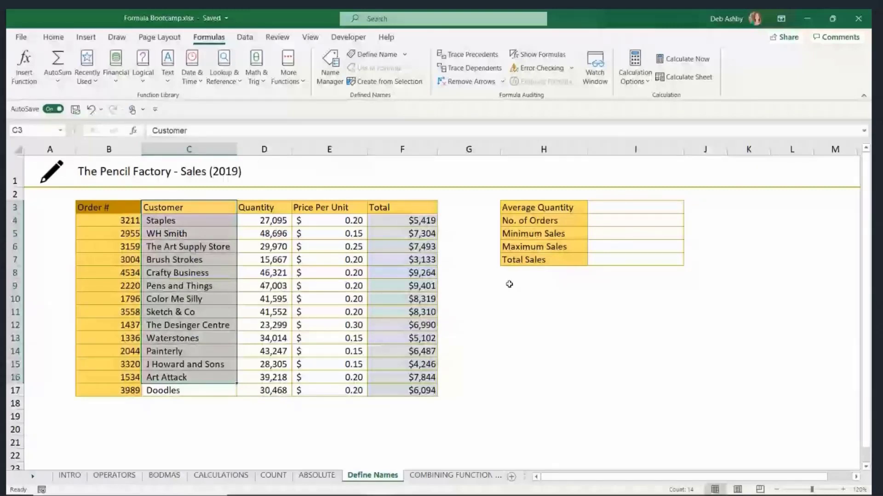
Review the sales table's customers, Order # column and Total formula alongside the summary cells.
left_click(608, 210)
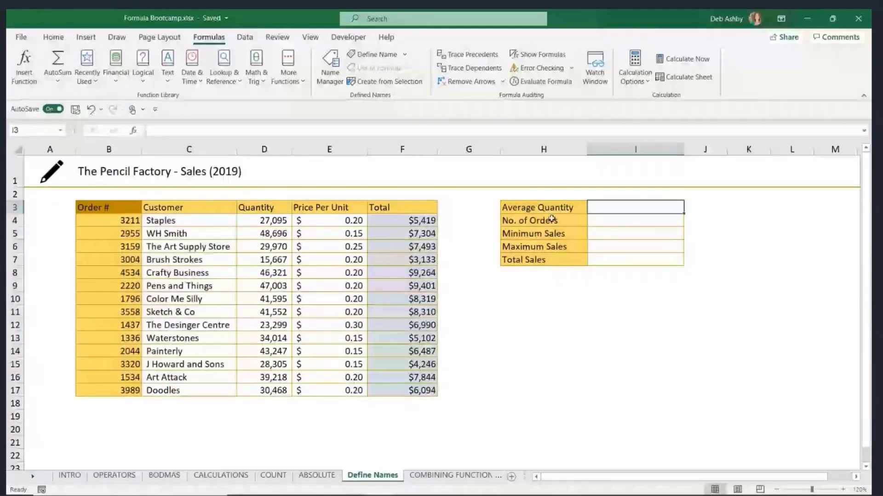
left_click(151, 218)
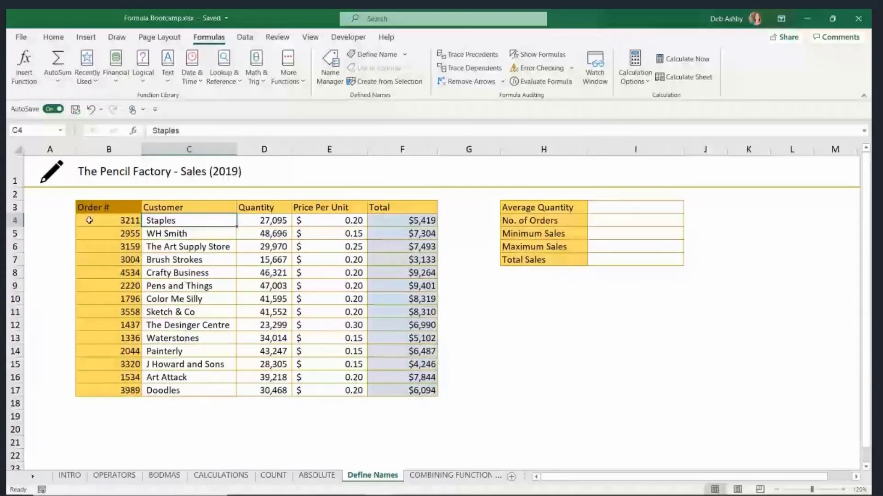
left_click_drag(89, 208, 108, 390)
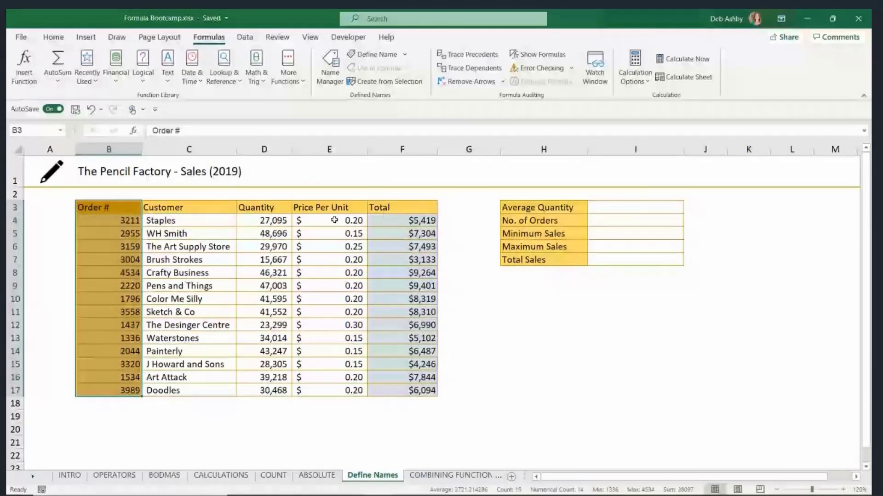
left_click(403, 220)
left_click(632, 221)
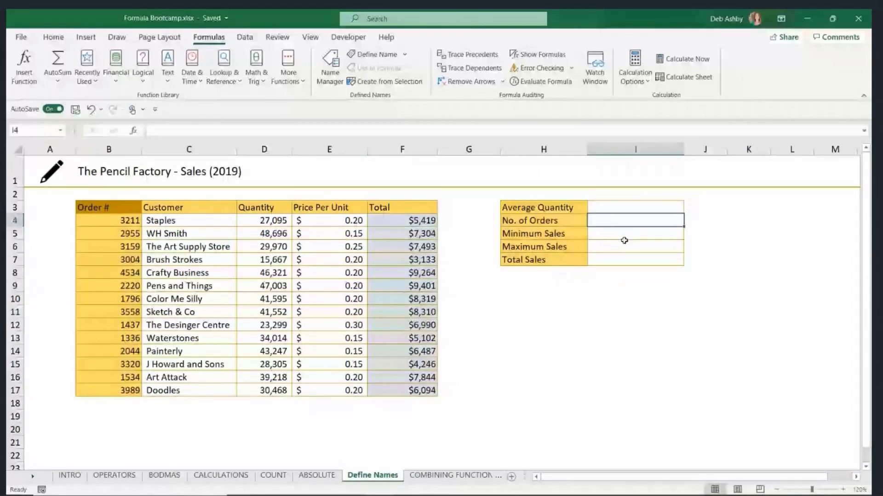
key("Up")
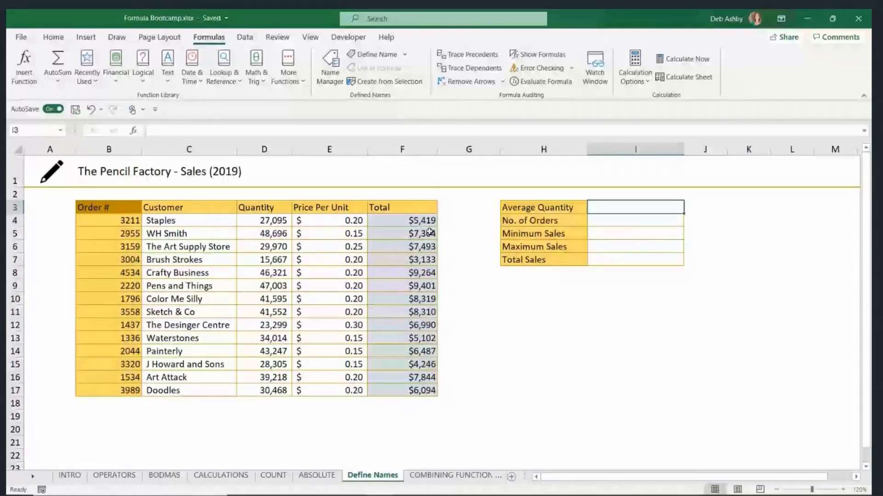
left_click(642, 219)
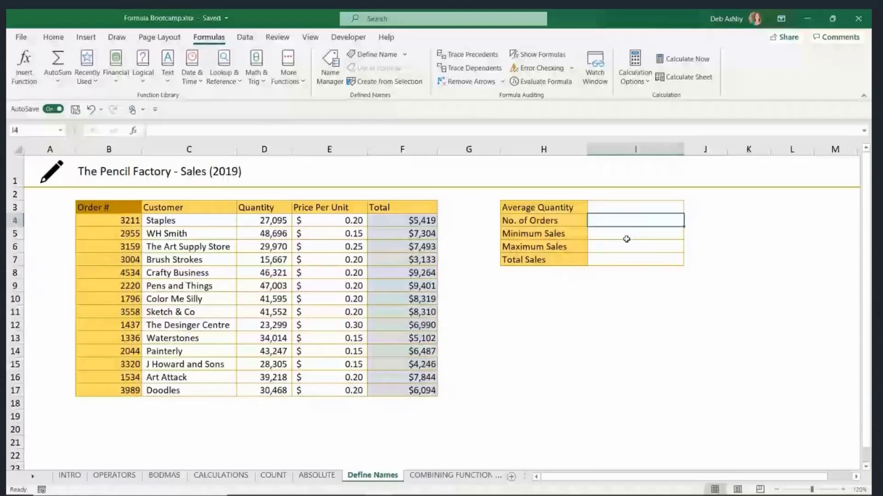
left_click(624, 235)
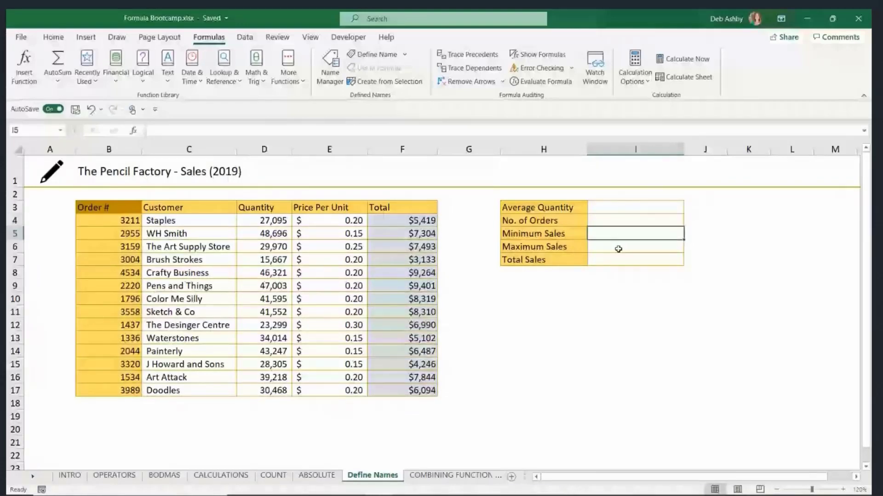
left_click(629, 263)
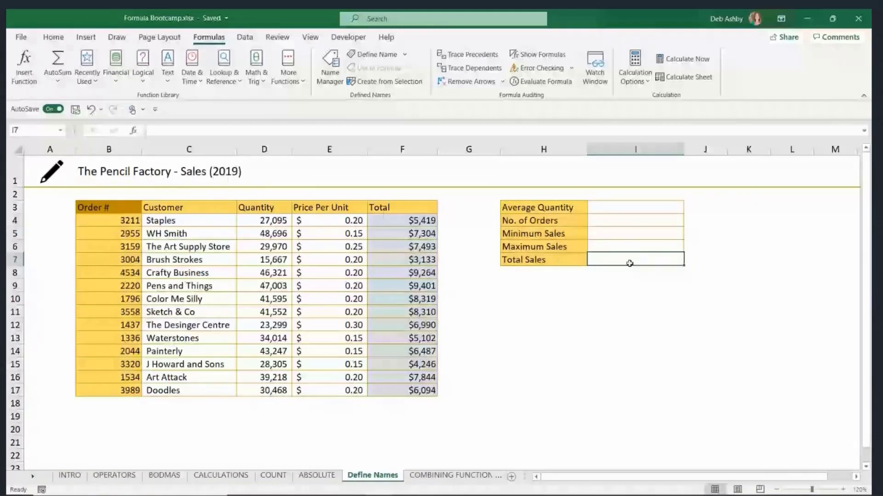
Enter =AVERAGE(D4:D17) in the Average Quantity cell, giving 35,461.
left_click(634, 208)
type("=avera")
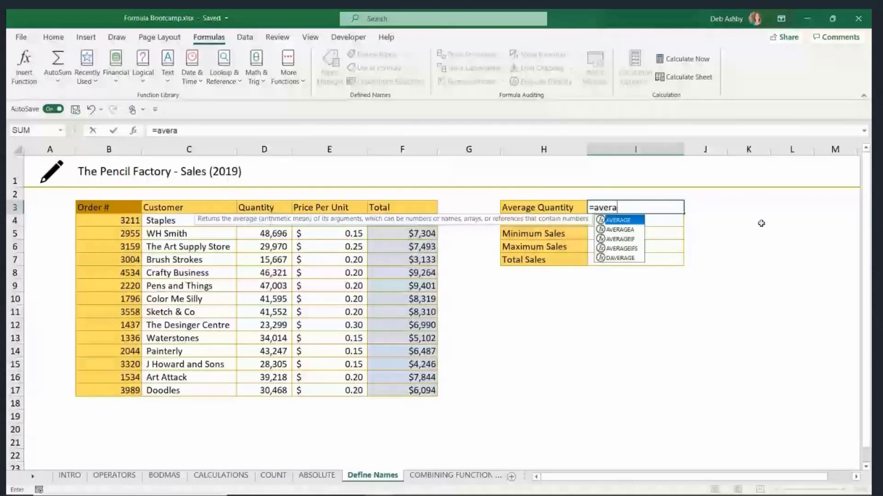
type("ge(")
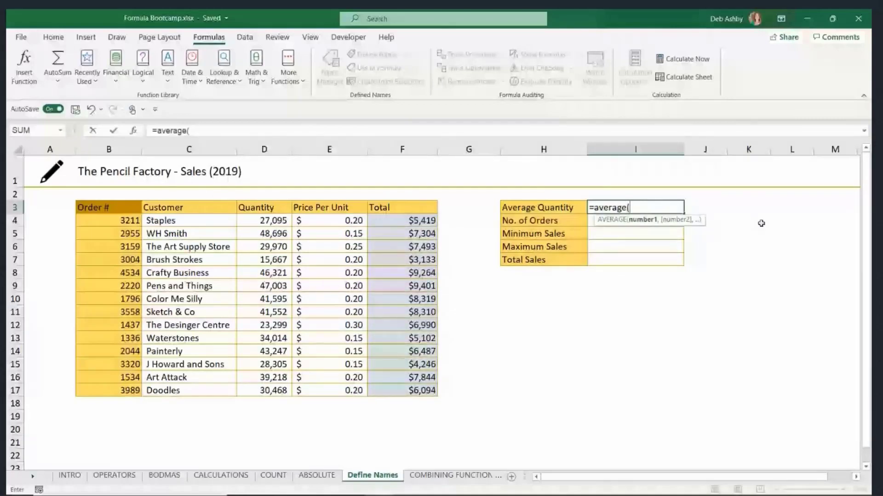
left_click(253, 224)
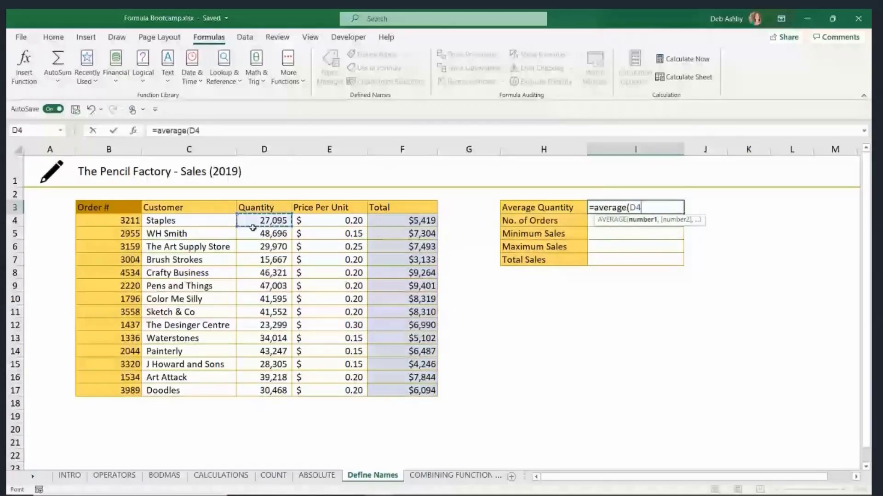
key("ctrl+shift+Down")
type(")")
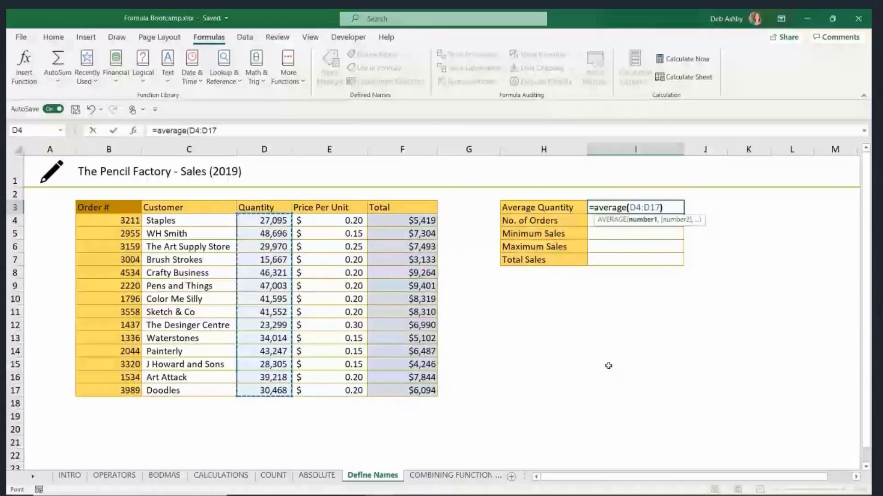
key("Return")
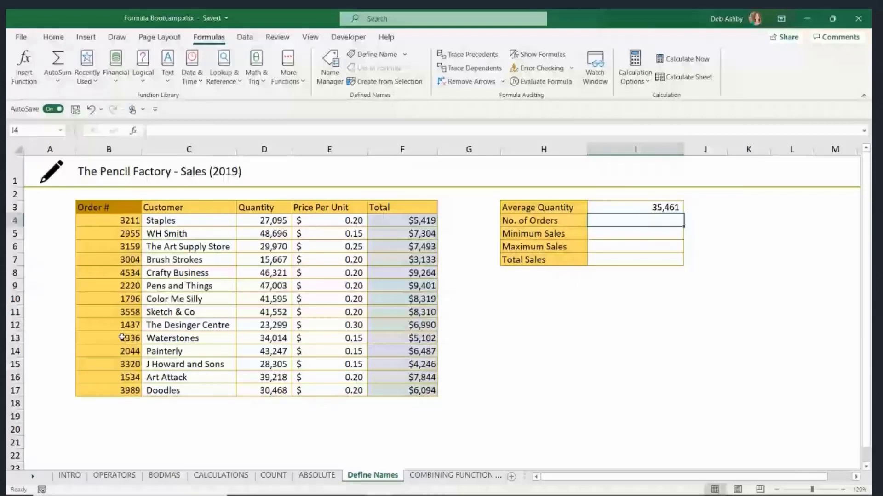
left_click(118, 206)
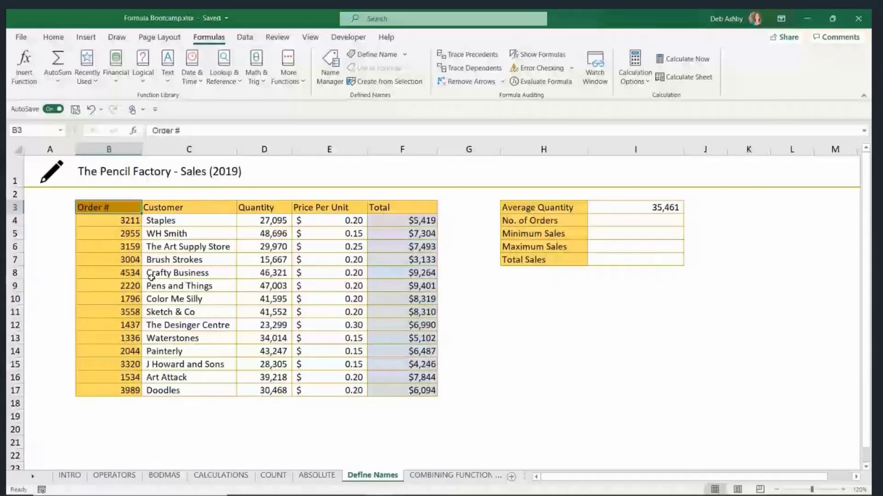
Name the Order # range B3:B17 from its top-row header with Create from Selection.
key("ctrl+shift+Down")
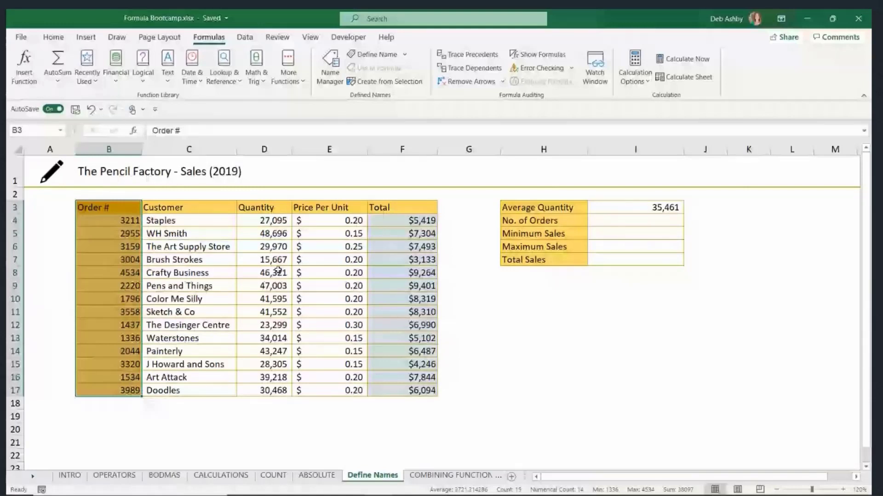
left_click(383, 86)
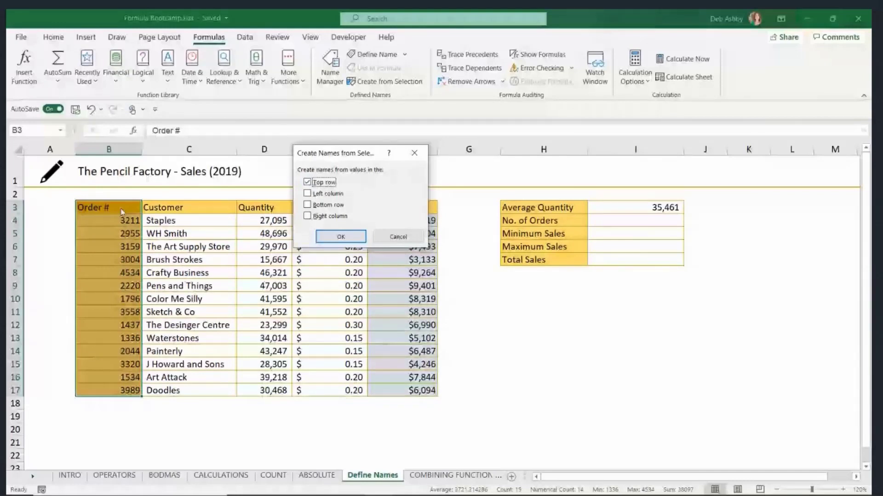
left_click(340, 235)
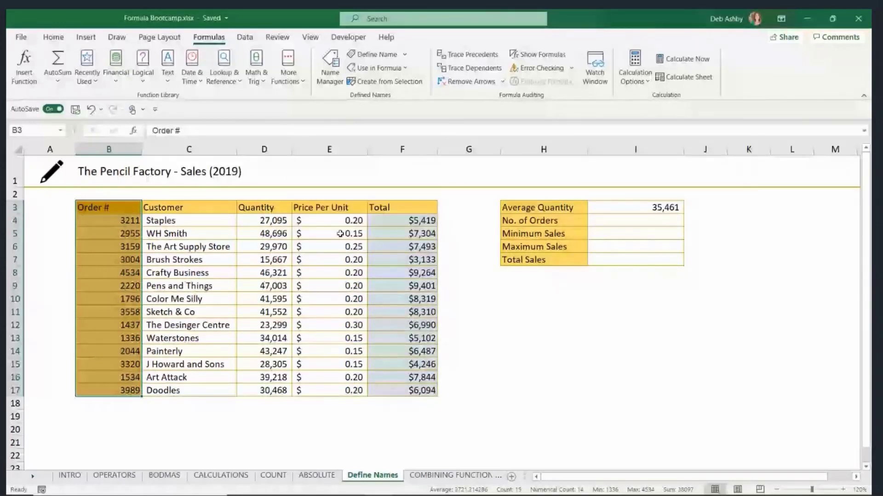
left_click(469, 298)
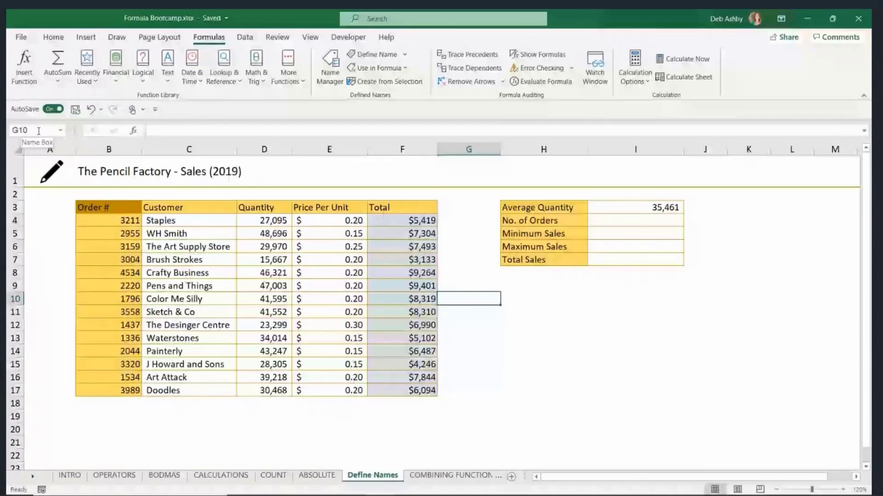
Pick Order from the Name Box list to select its range B4:B17.
left_click(61, 131)
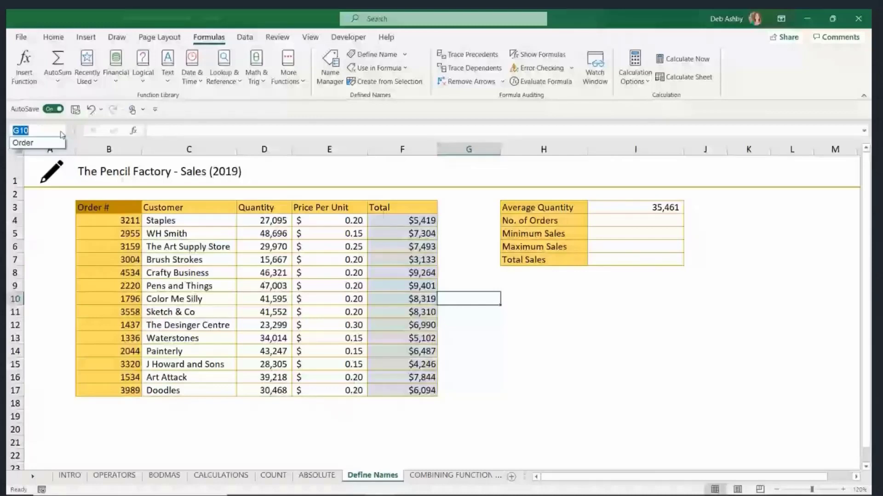
left_click(33, 143)
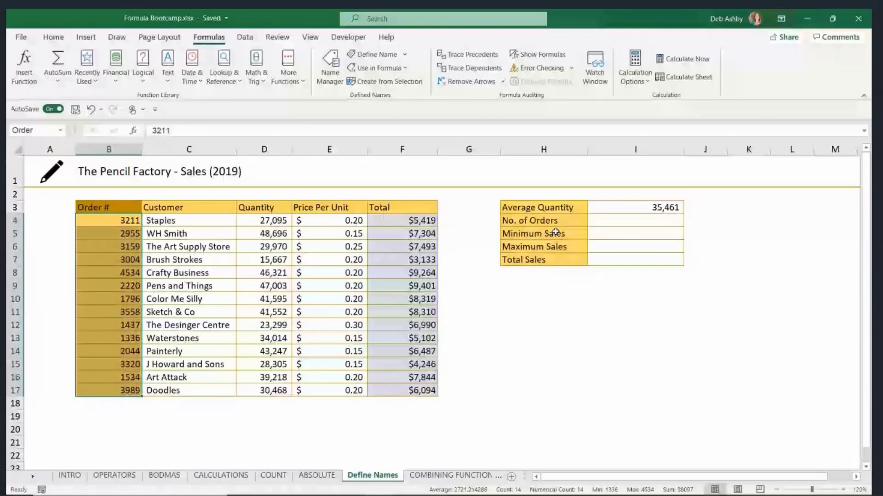
Enter =COUNT(Order) in No. of Orders using the Order name, returning 14.
left_click(634, 221)
type("=")
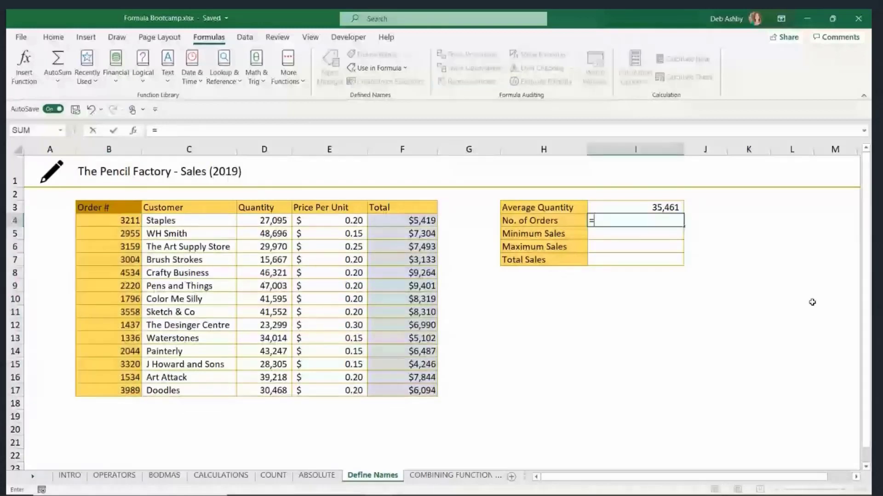
type("CO")
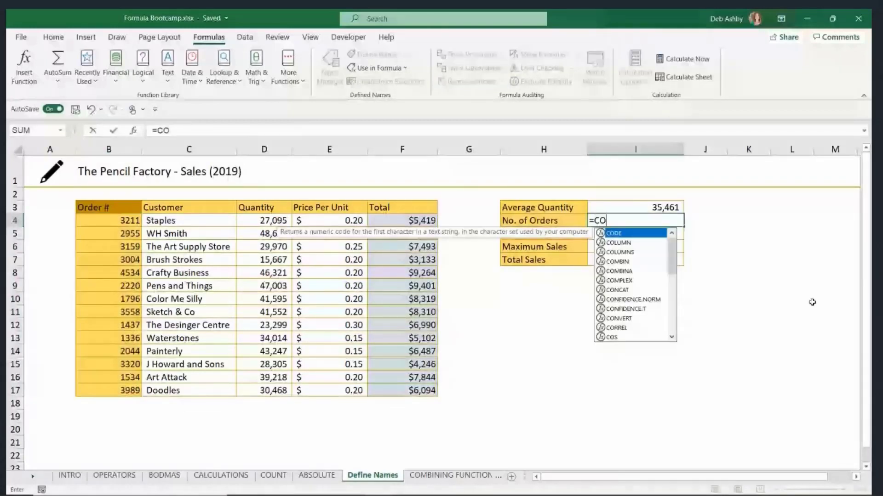
type("UNT(")
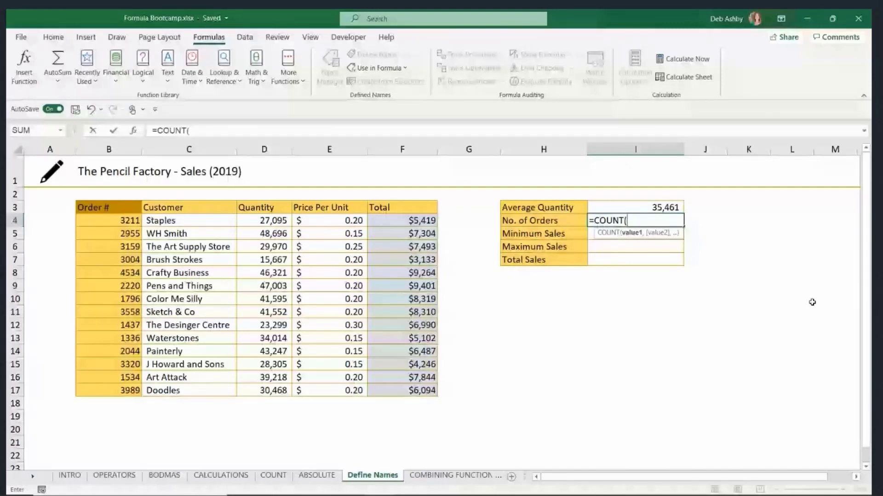
type("Or")
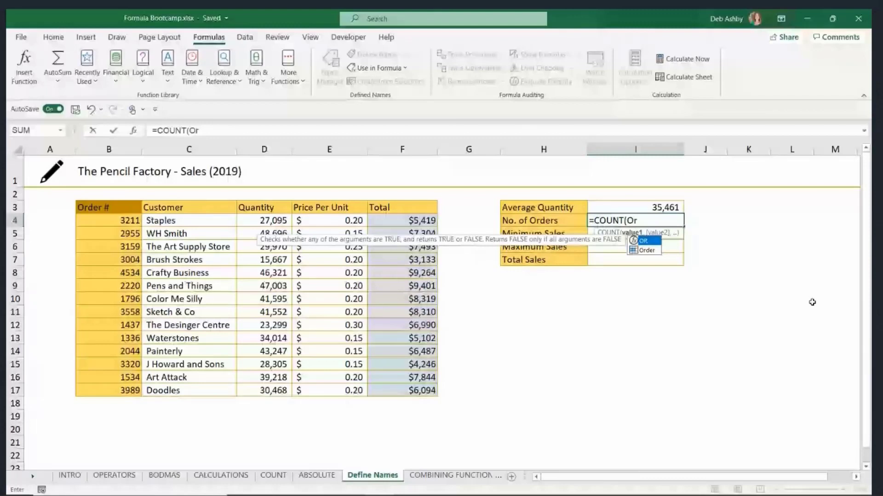
key("Down")
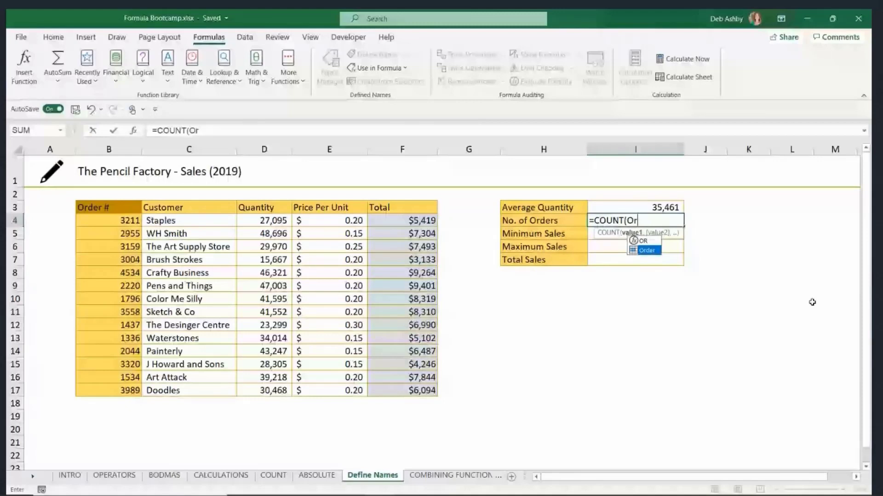
key("Tab")
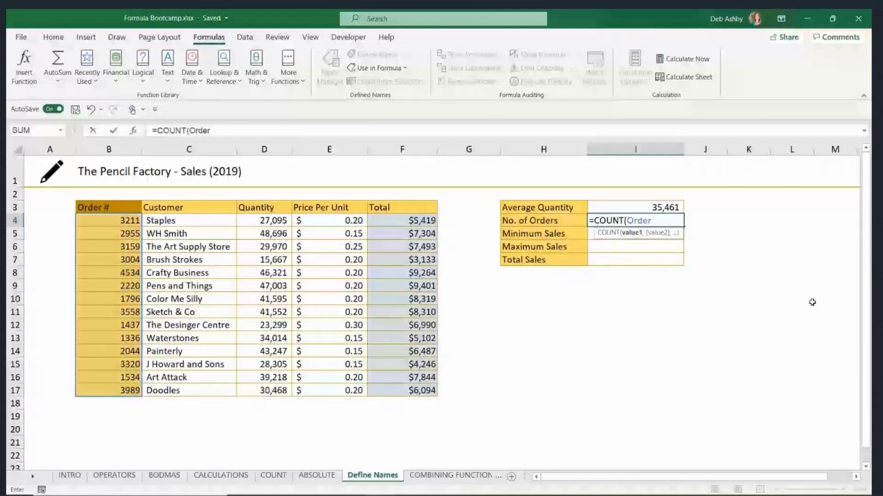
key("Return")
left_click(628, 220)
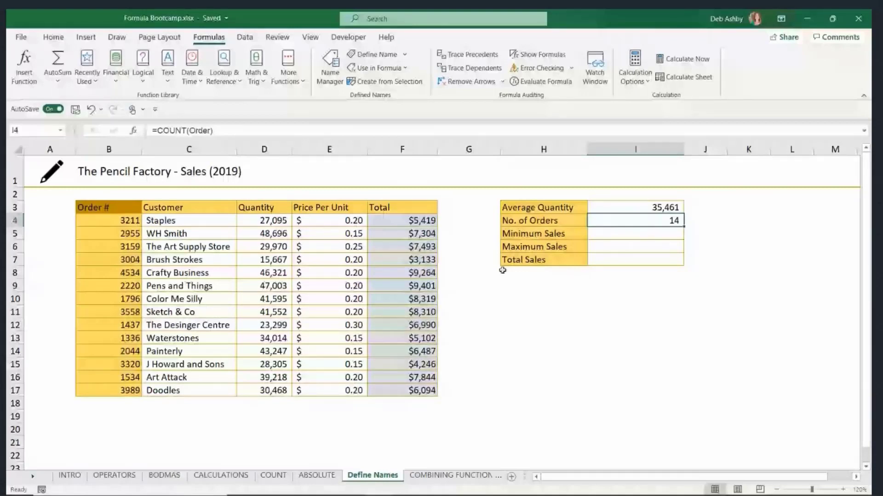
left_click(552, 286)
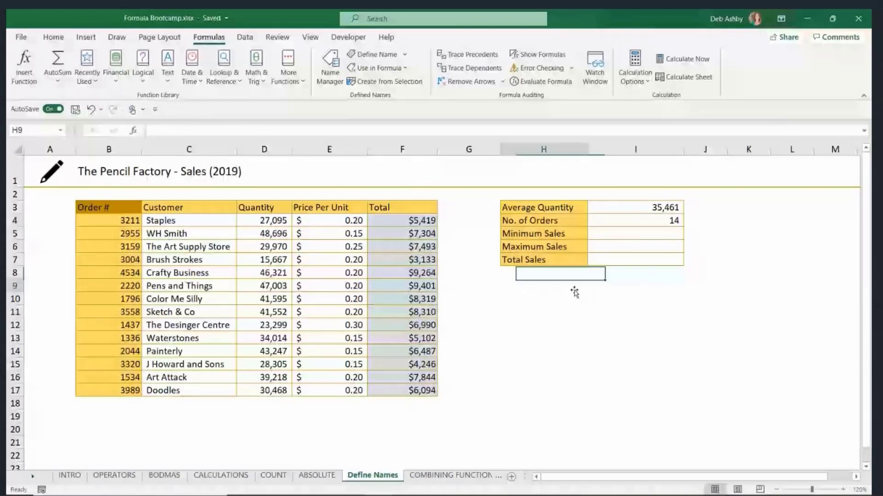
Trial-select the table block and the Order #, Quantity, Price Per Unit and Total columns.
left_click(189, 233)
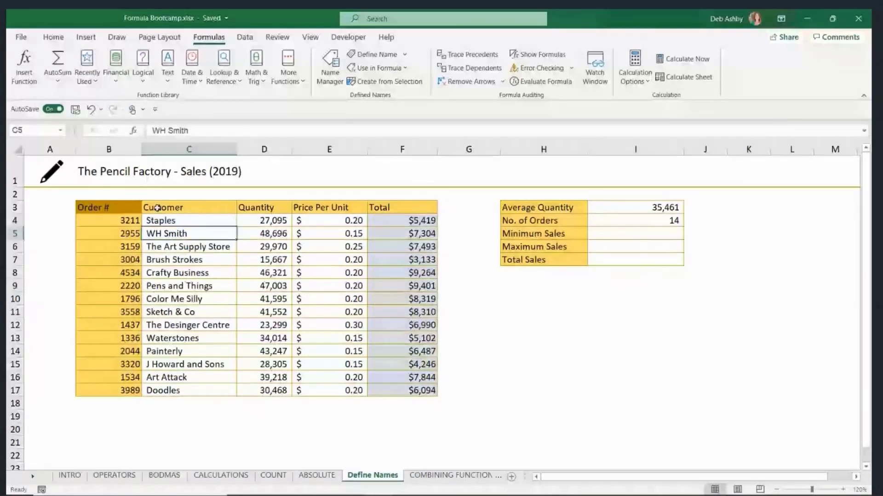
left_click_drag(157, 207, 409, 291)
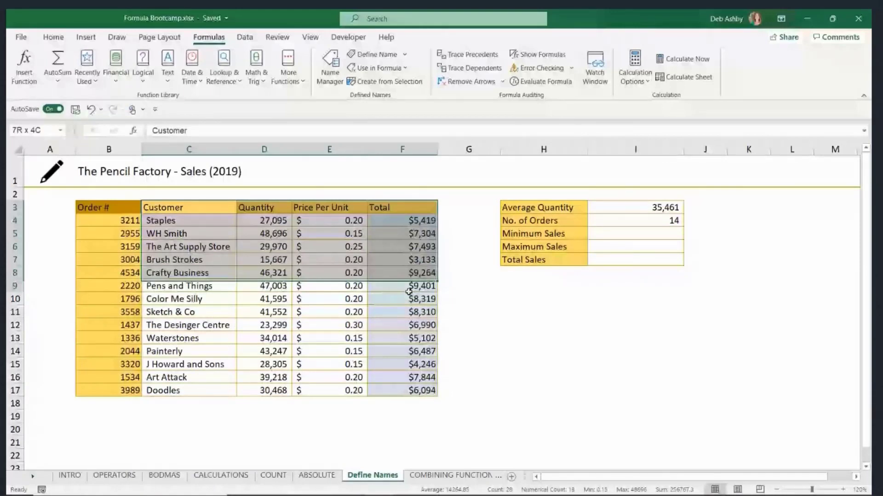
left_click_drag(109, 207, 107, 390)
left_click(166, 246)
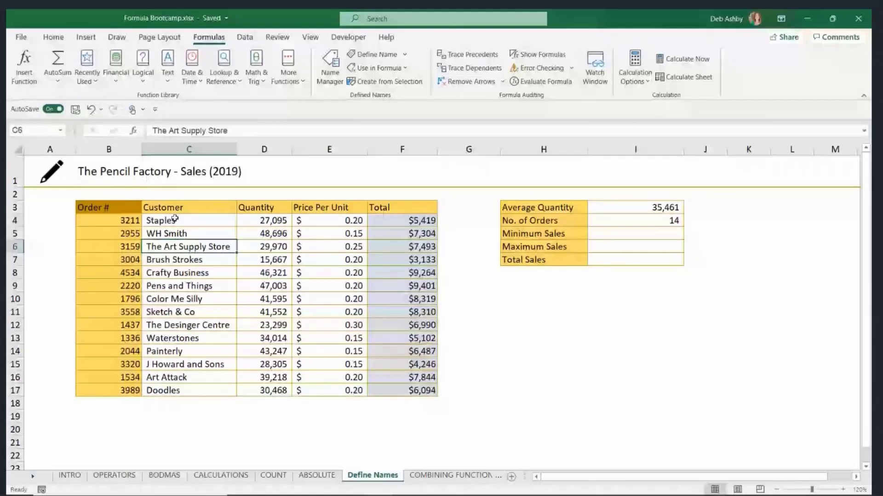
left_click_drag(265, 208, 264, 364)
left_click_drag(341, 213, 329, 338)
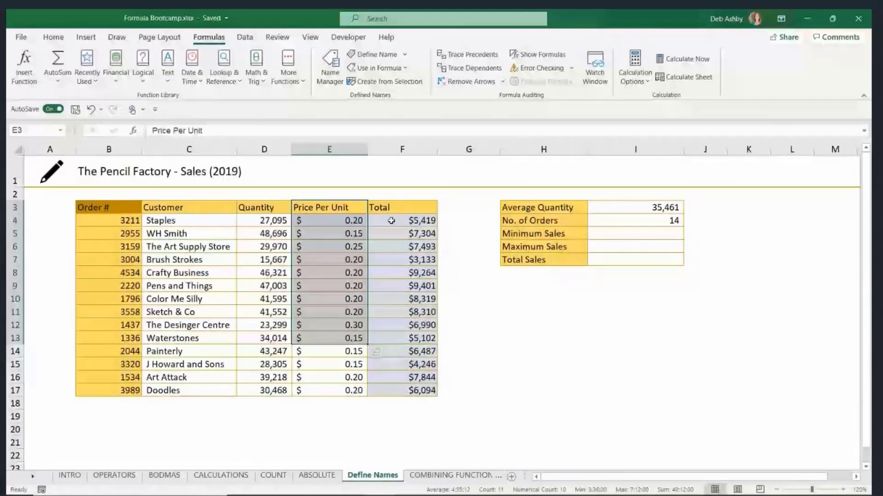
left_click_drag(391, 208, 402, 339)
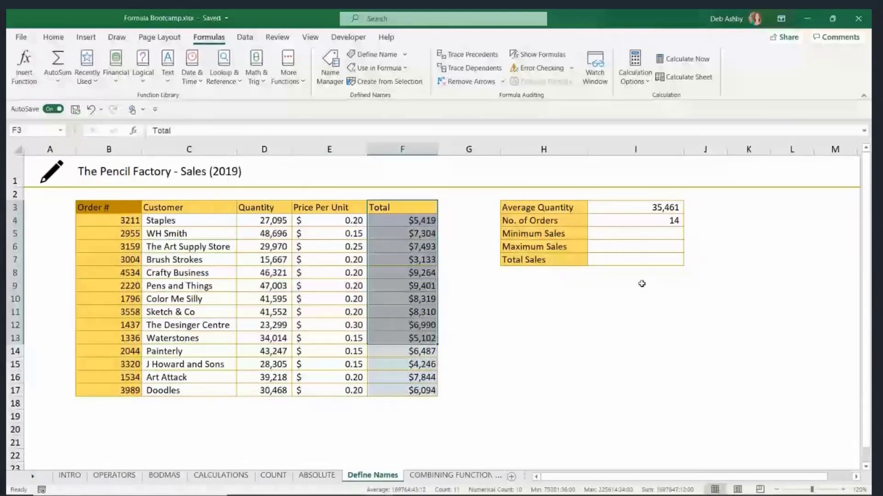
left_click(641, 298)
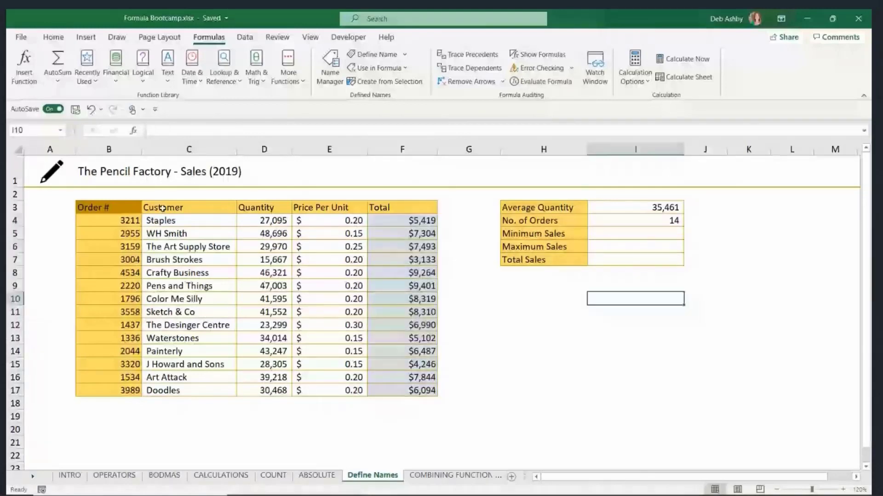
Create names for every table column from the header row only, then check Quantity.
left_click_drag(162, 208, 393, 354)
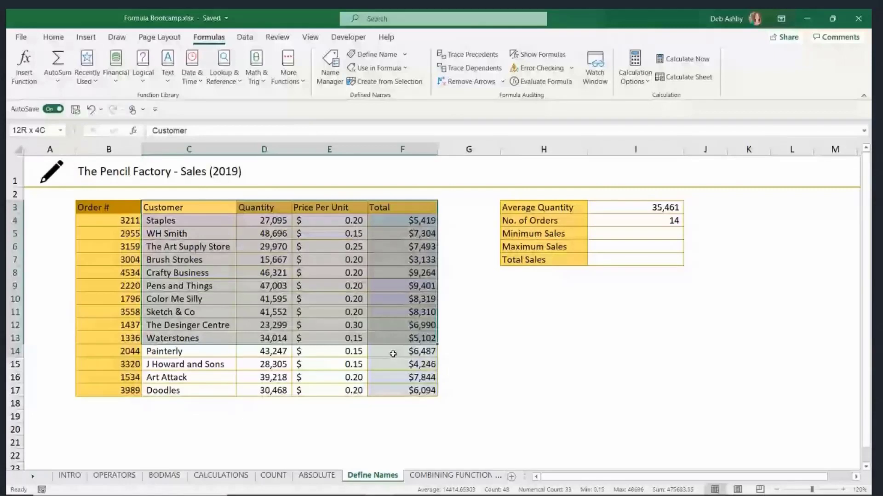
left_click_drag(393, 354, 404, 391)
key("ctrl+shift+F3")
left_click(307, 194)
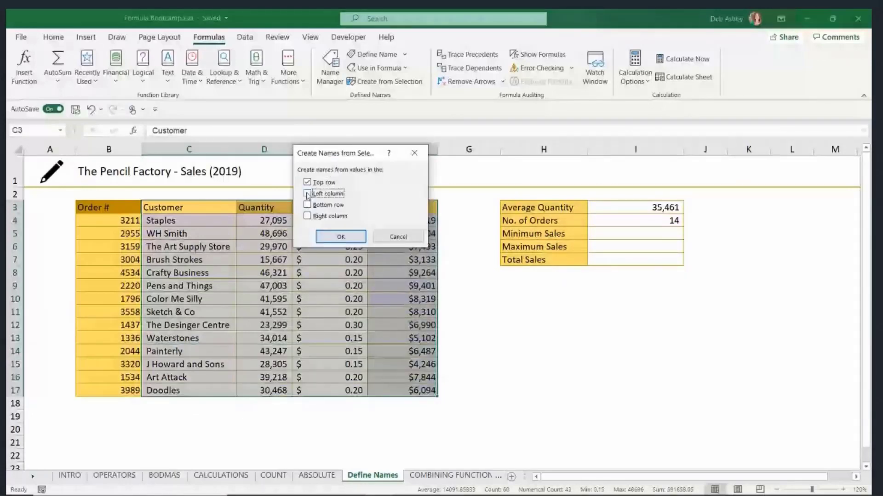
left_click_drag(347, 155, 512, 153)
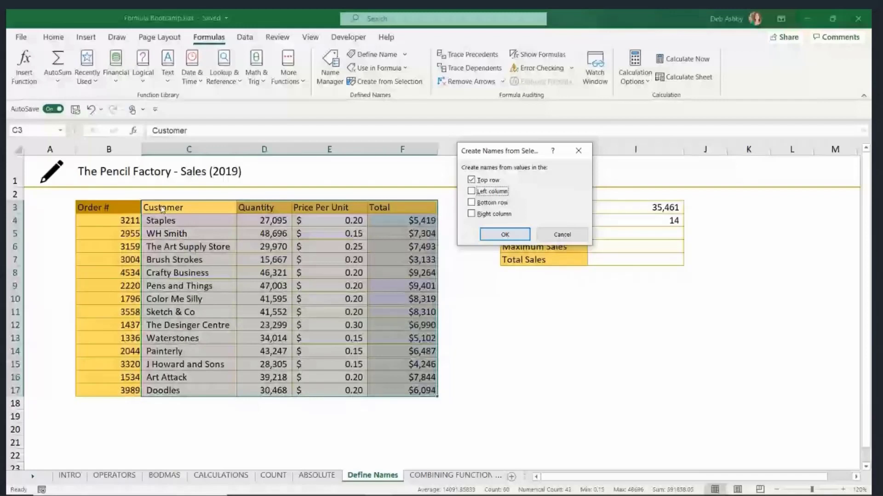
left_click(505, 235)
left_click(544, 324)
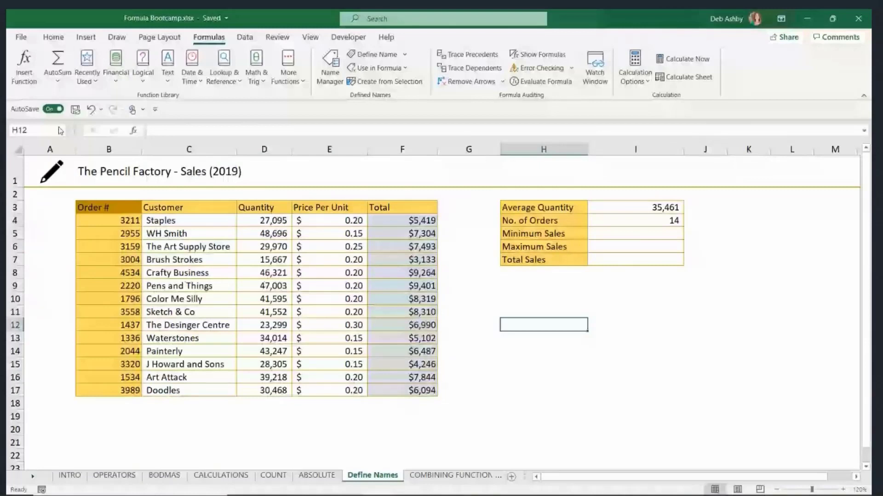
left_click(60, 130)
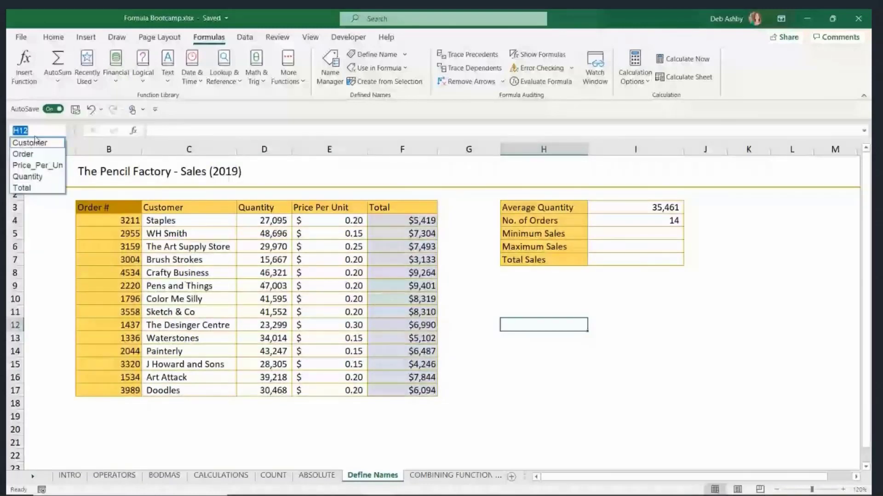
left_click(33, 177)
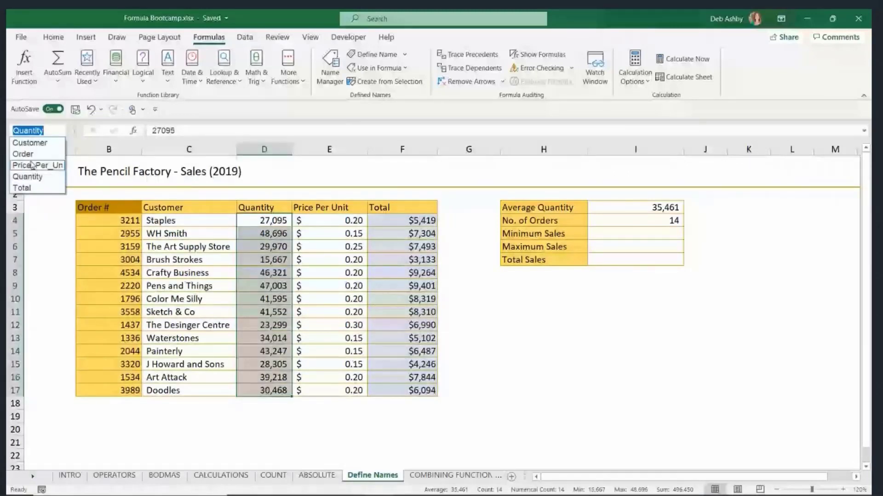
left_click(636, 233)
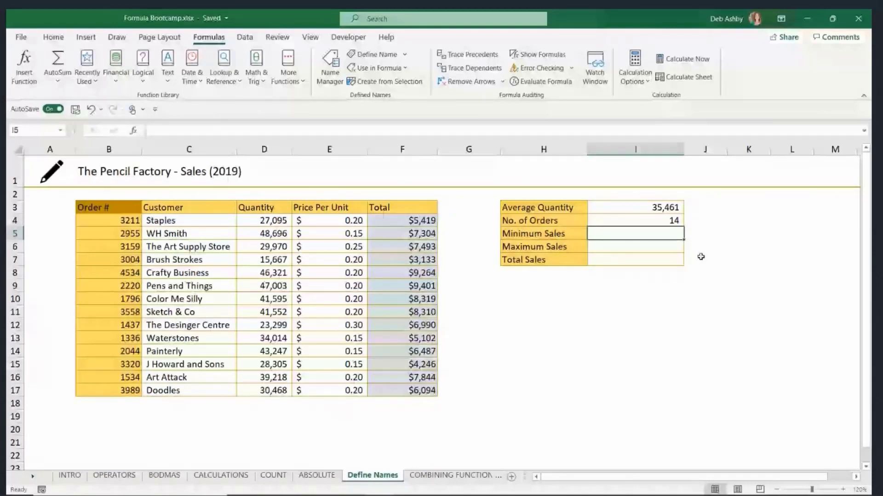
Enter =MIN(Total) in Minimum Sales, giving $3,133.
type("=MIN(")
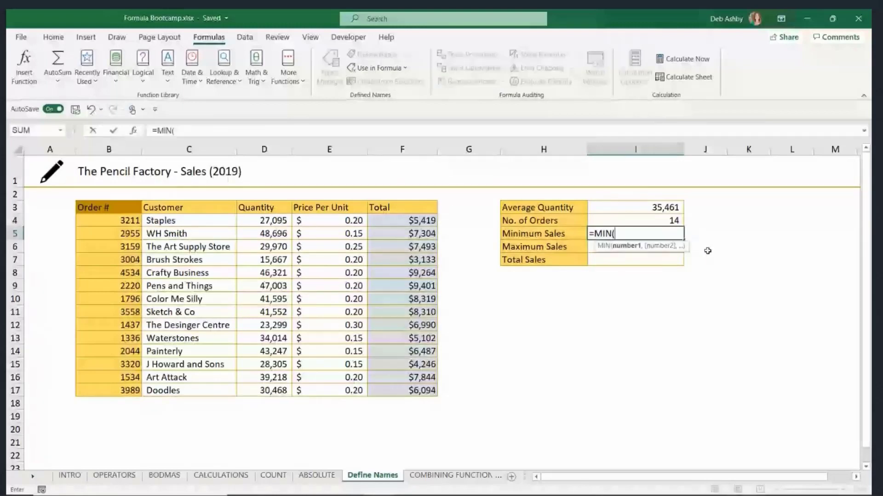
type("Tot")
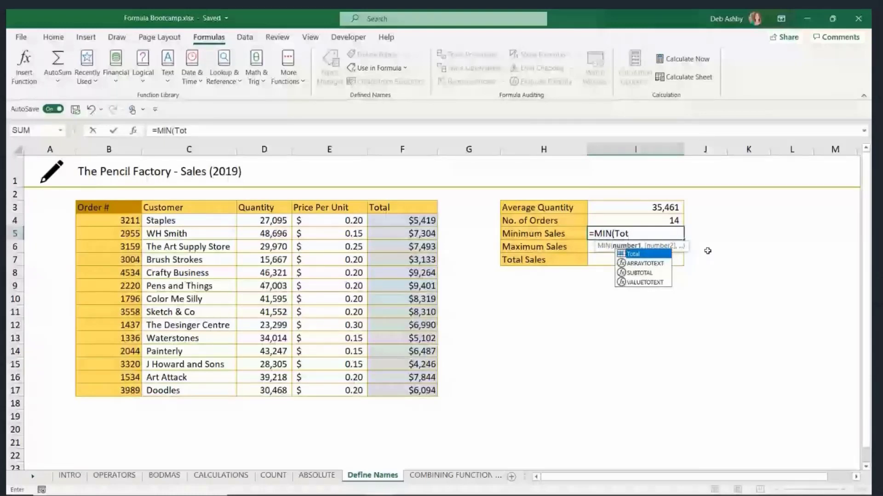
key("Tab")
key("Return")
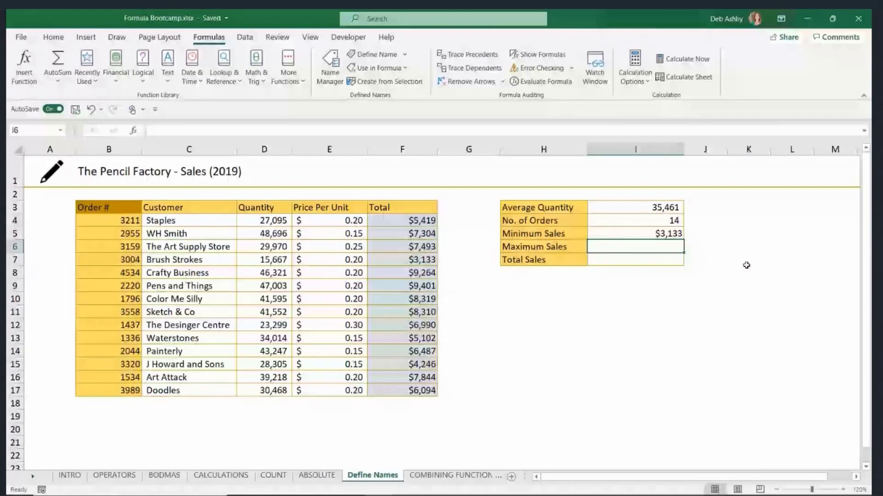
Enter =MAX(Total) in Maximum Sales via the Paste Name list, giving $9,401.
type("=MAX(")
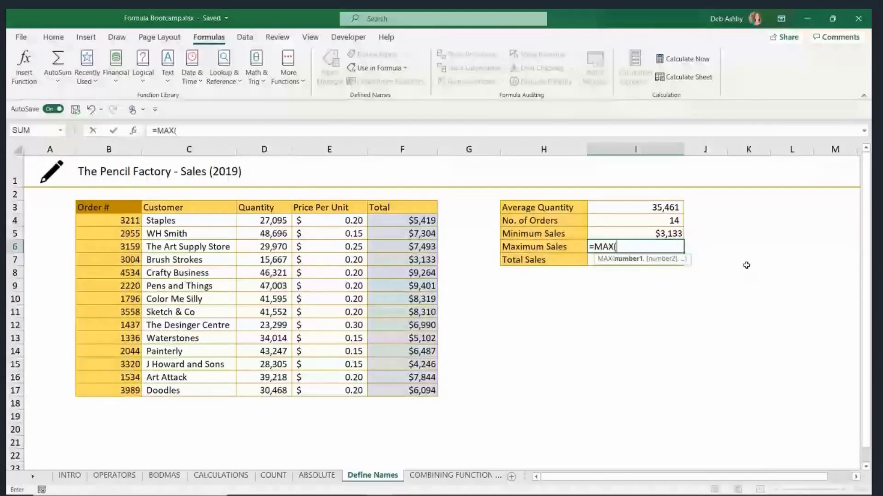
key("F3")
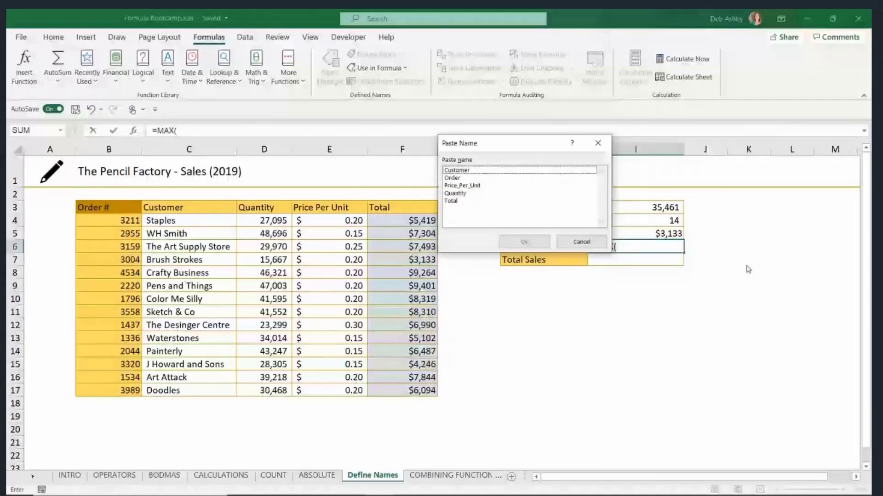
left_click_drag(505, 143, 358, 121)
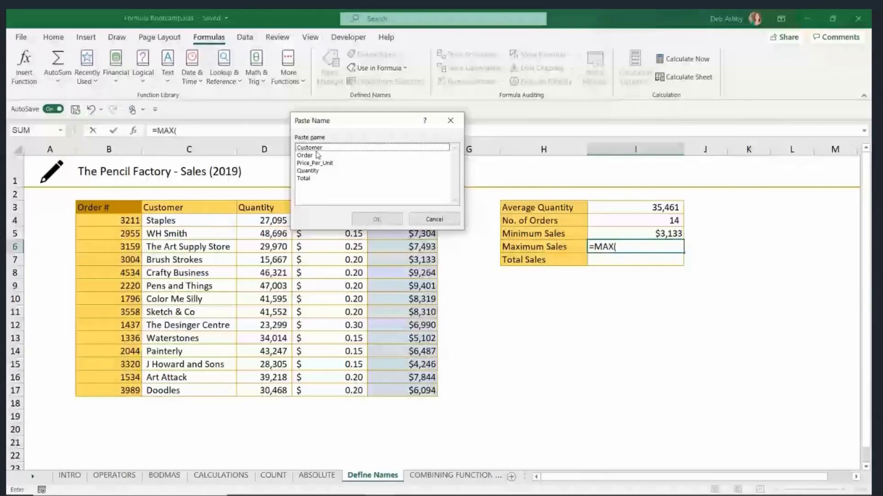
left_click_drag(367, 125, 455, 78)
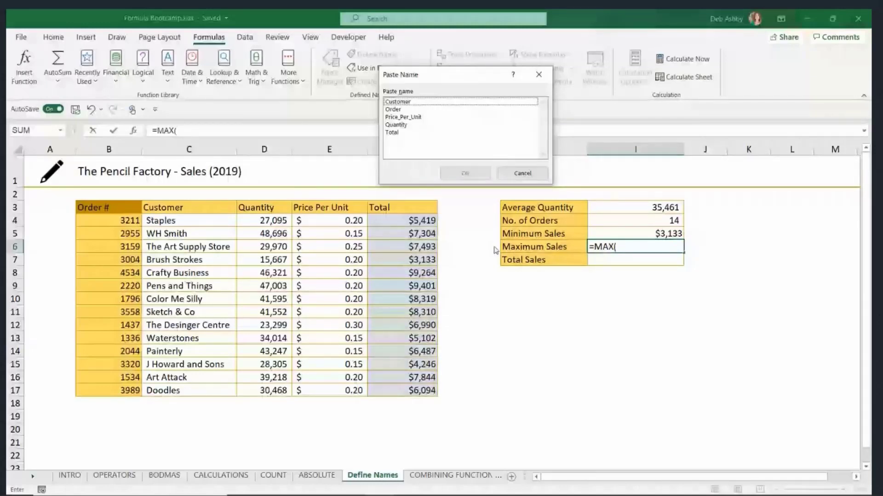
left_click(473, 133)
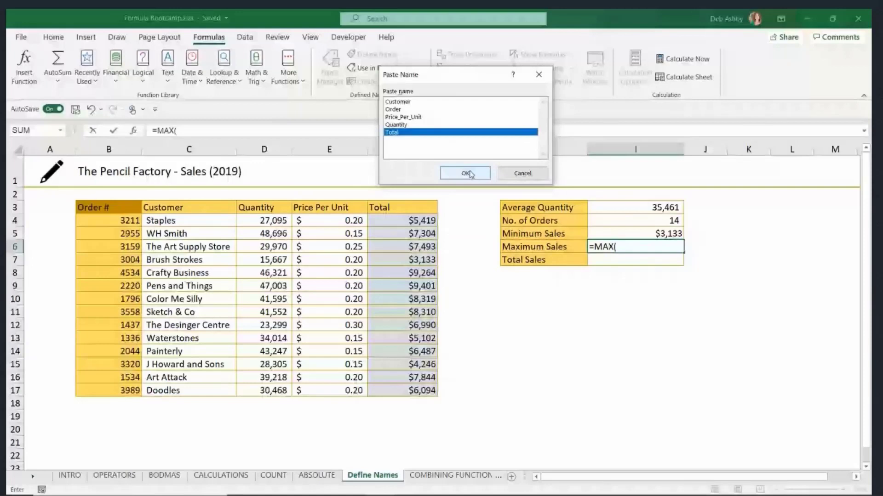
left_click(466, 174)
key("Return")
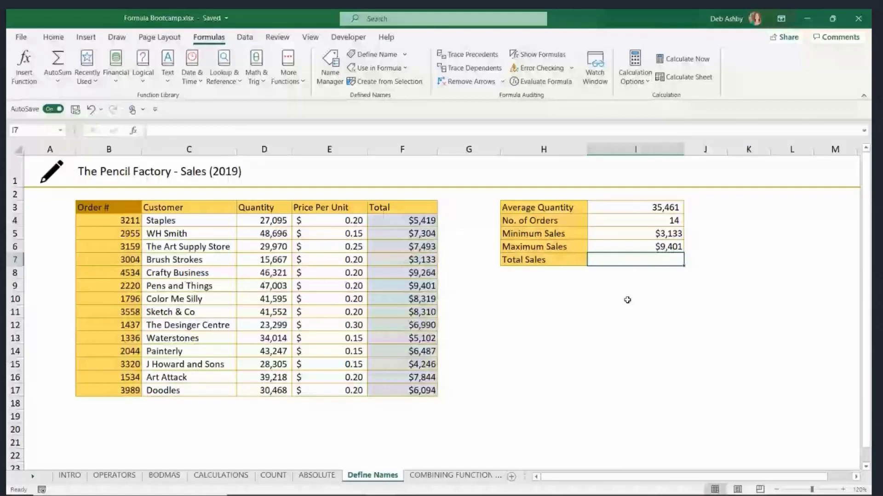
Enter =SUM(Total) in Total Sales via the Paste Name list, giving $95,405.
type("=SUM(")
key("F3")
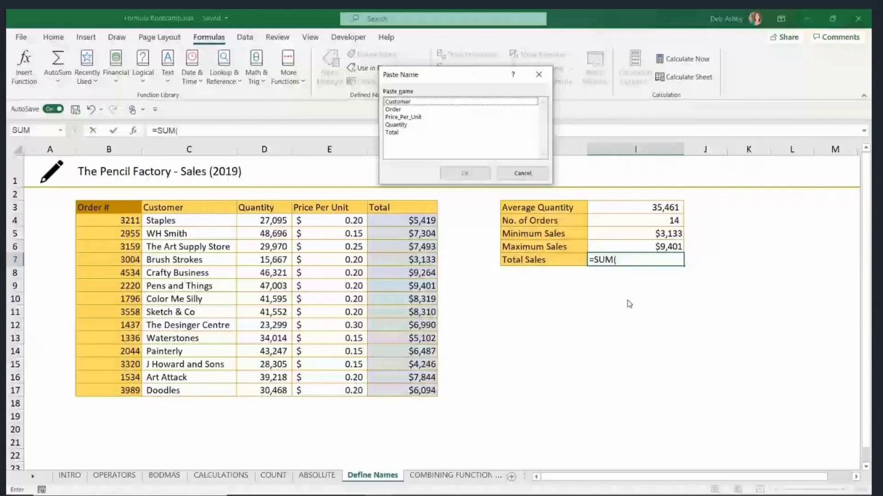
left_click(392, 133)
left_click(475, 171)
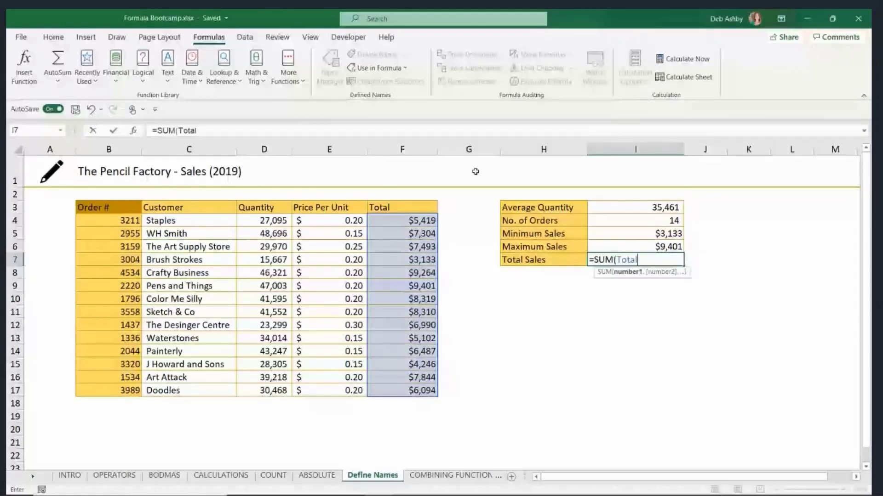
left_click(631, 348)
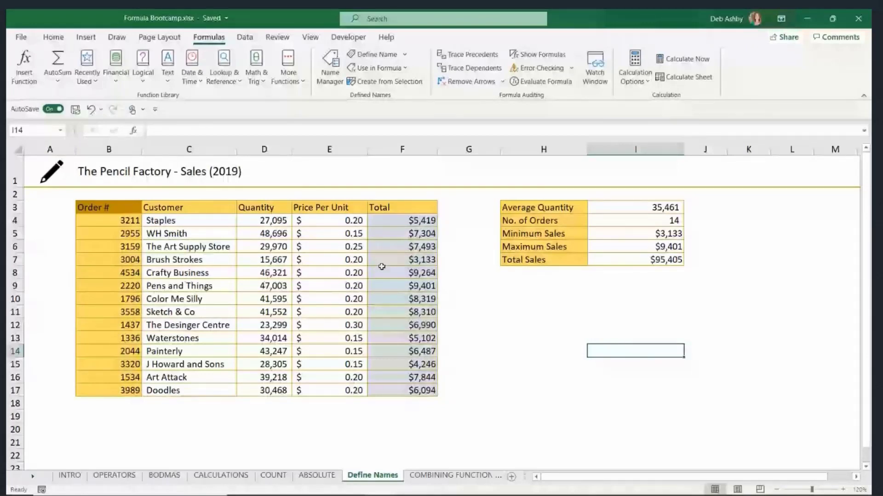
left_click(552, 329)
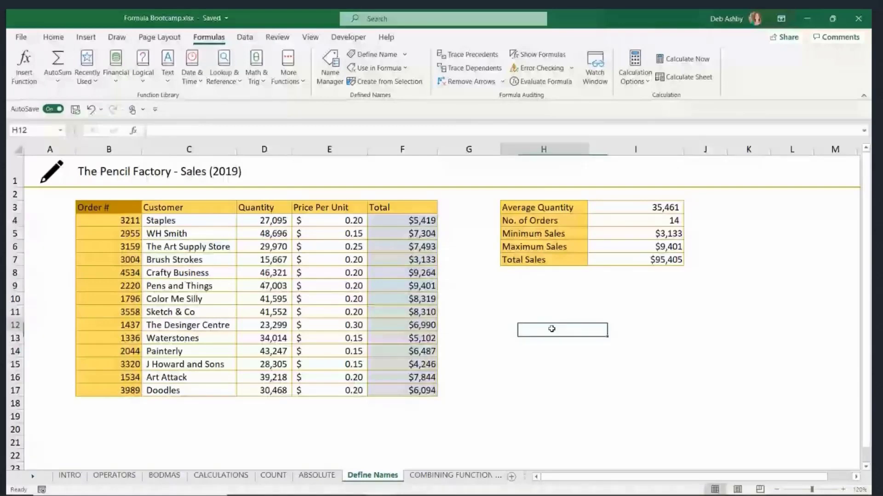
key("ctrl+Page_Down")
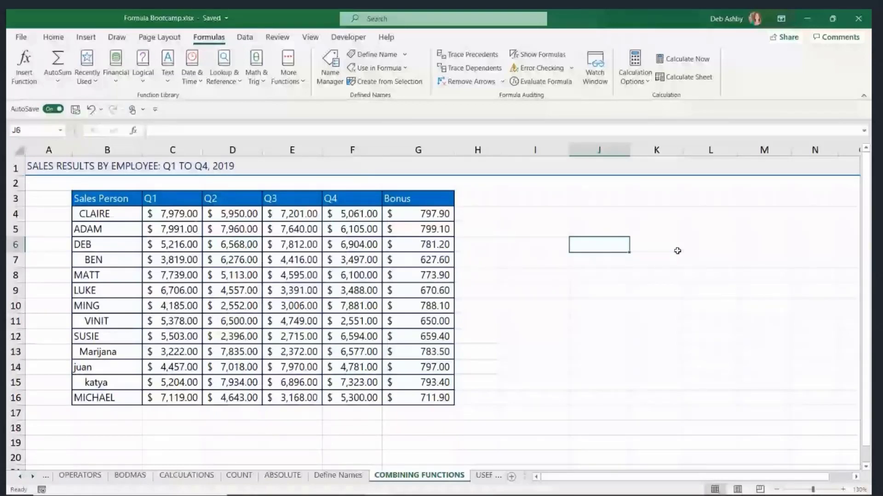
left_click(528, 216)
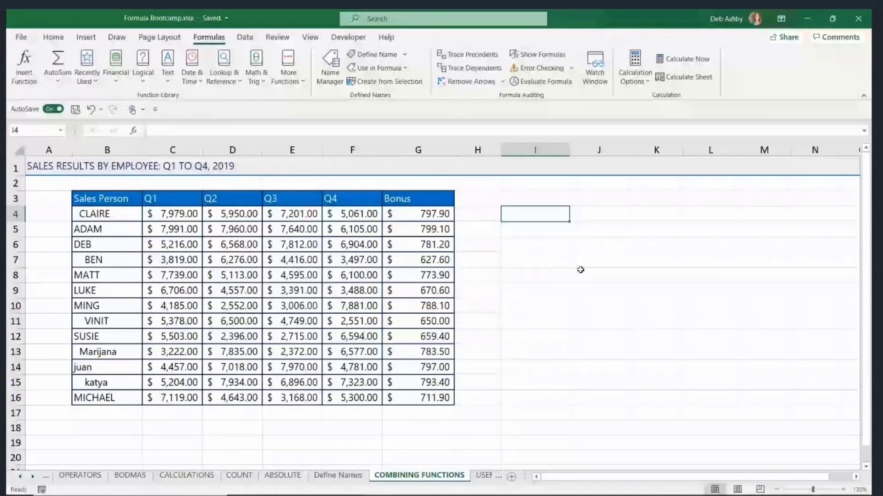
left_click(214, 293)
left_click(166, 244)
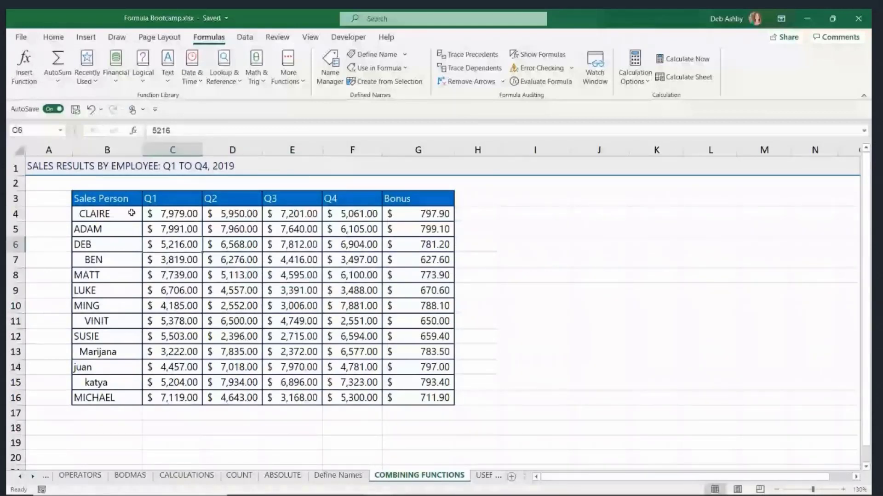
left_click(132, 213)
key("ctrl+shift+Down")
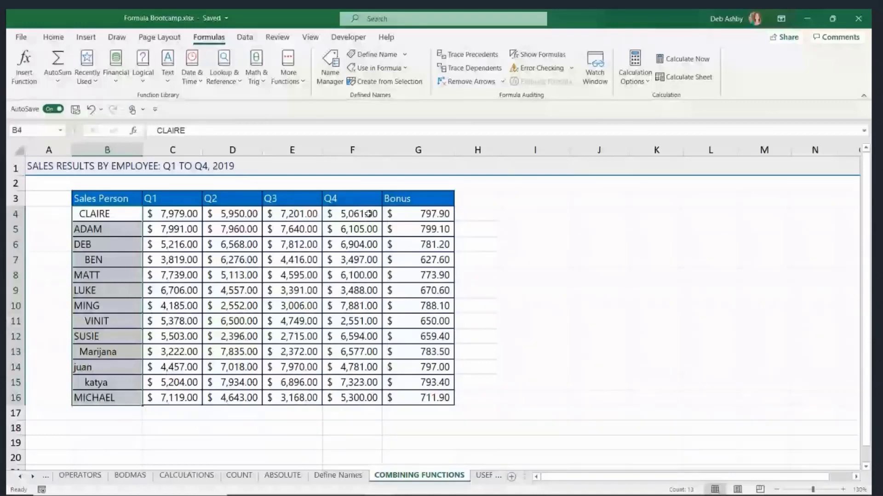
left_click(414, 216)
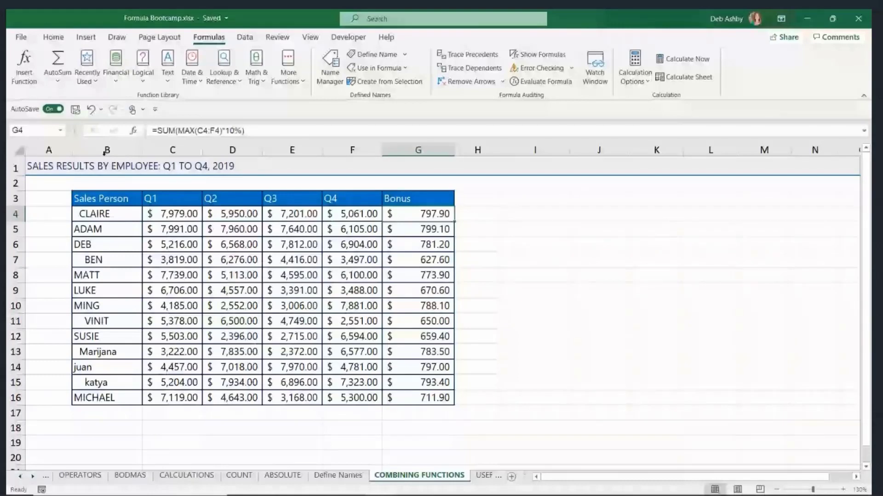
left_click(110, 214)
key("ctrl+shift+Down")
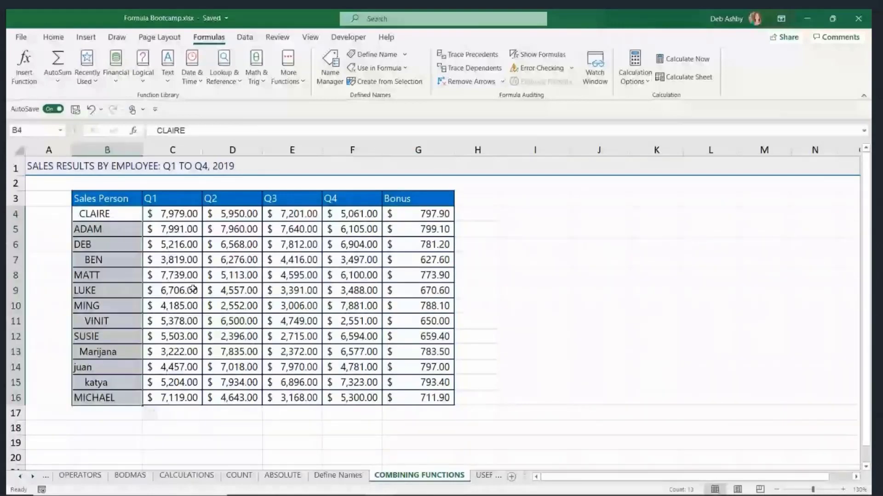
left_click(98, 215)
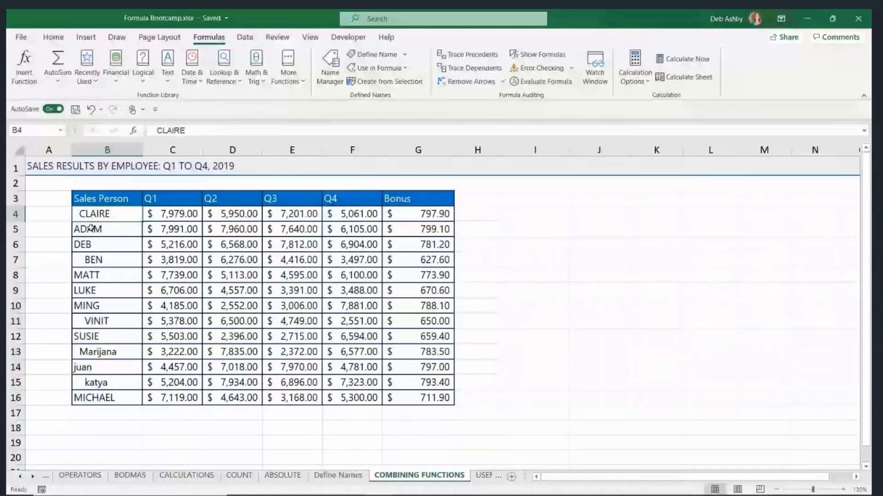
left_click(89, 368)
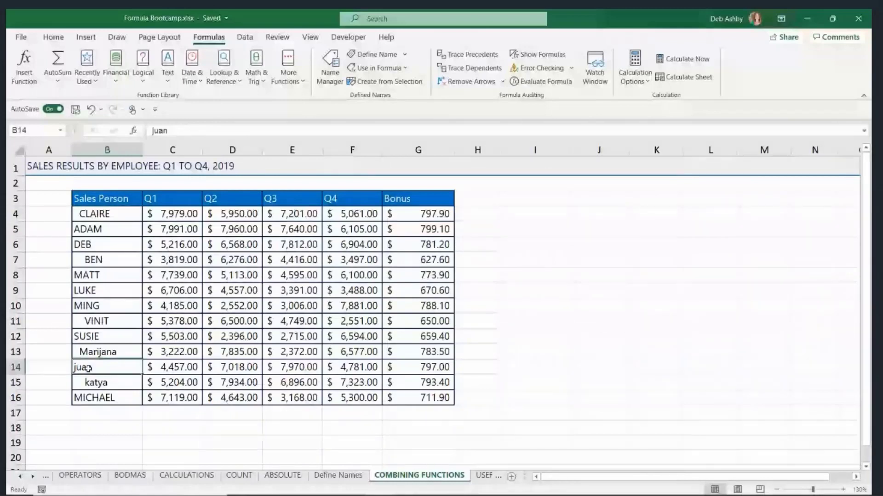
left_click(90, 261)
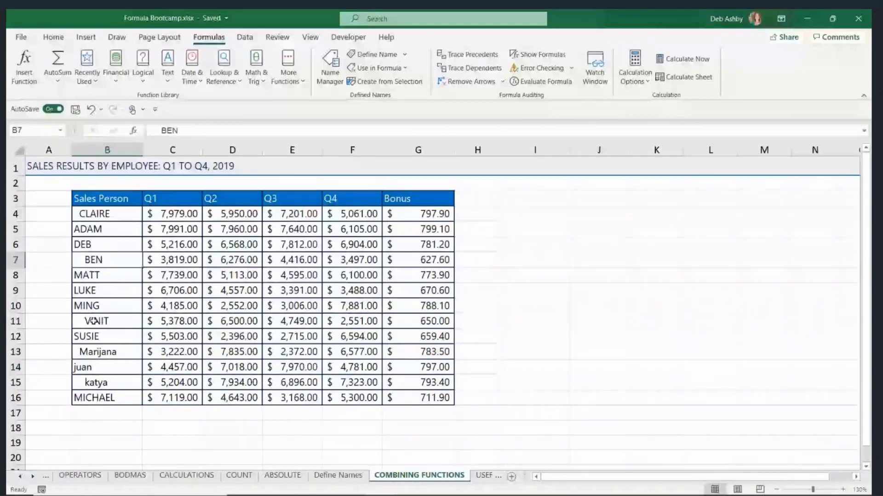
double_click(109, 337)
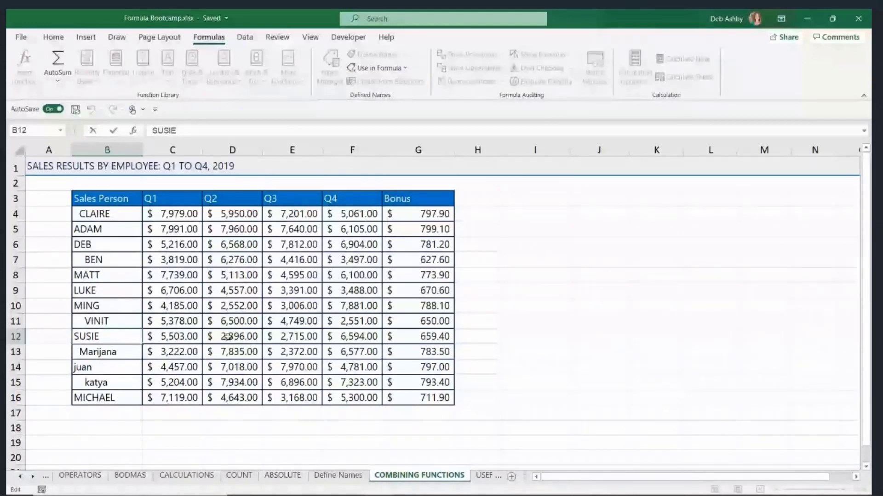
key("Escape")
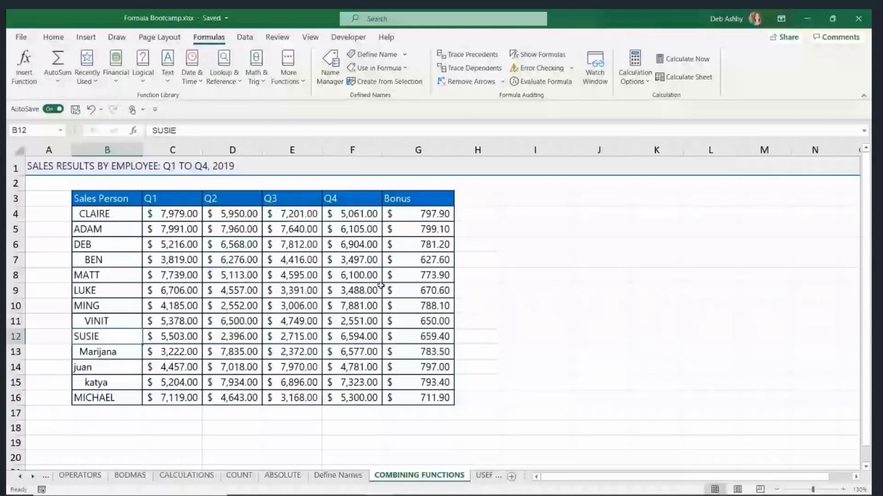
left_click(168, 232)
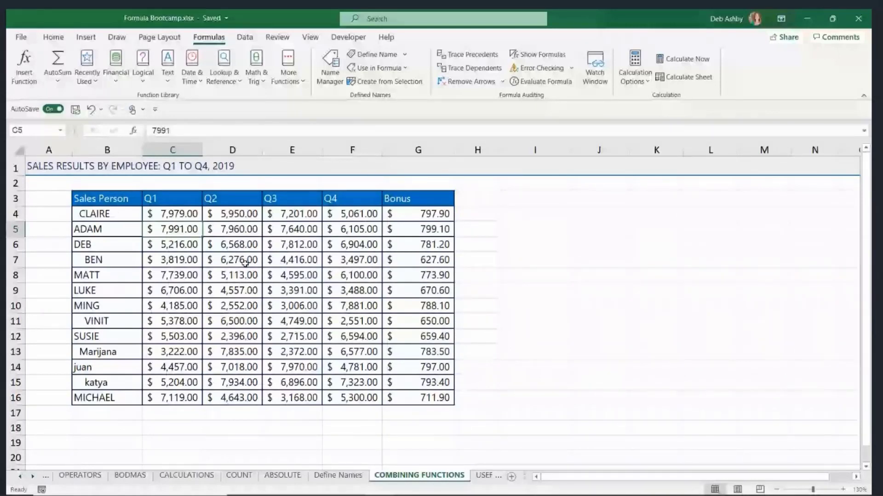
left_click_drag(118, 214, 120, 394)
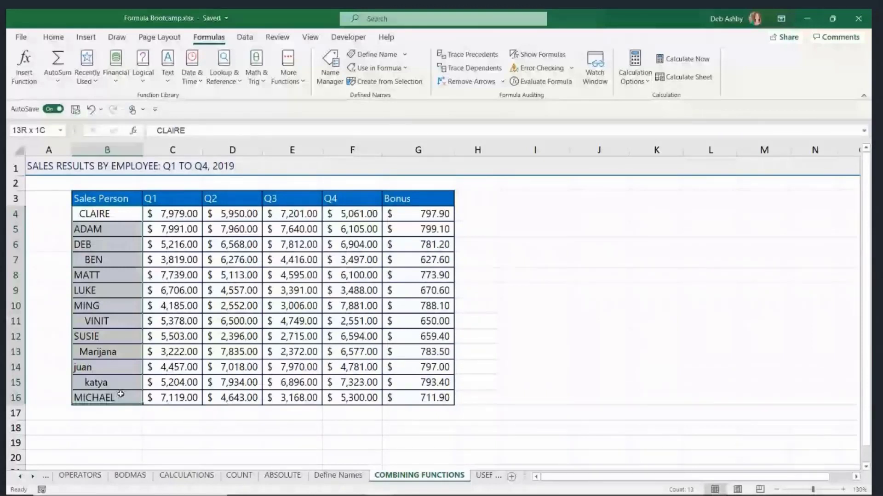
key("ctrl+z")
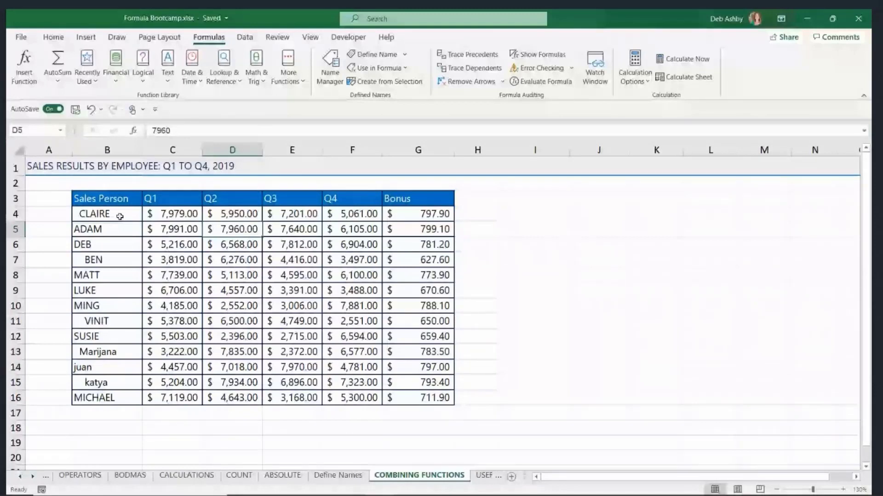
left_click_drag(119, 216, 126, 392)
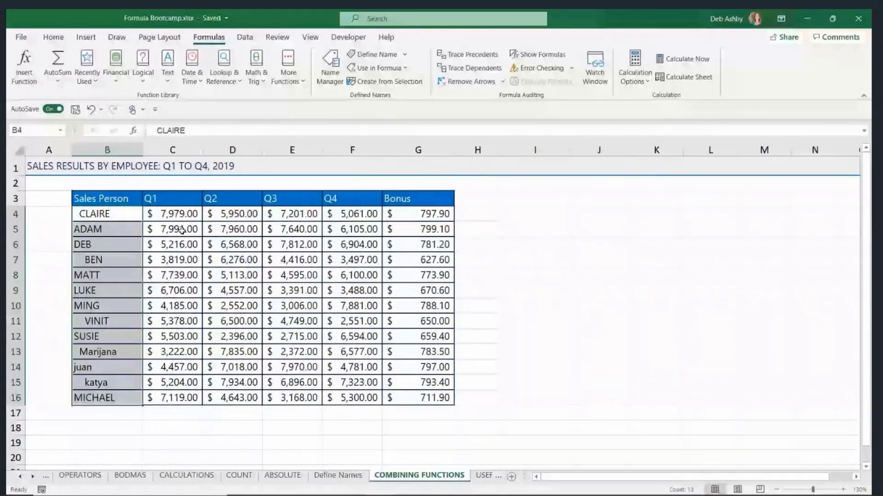
left_click(229, 228)
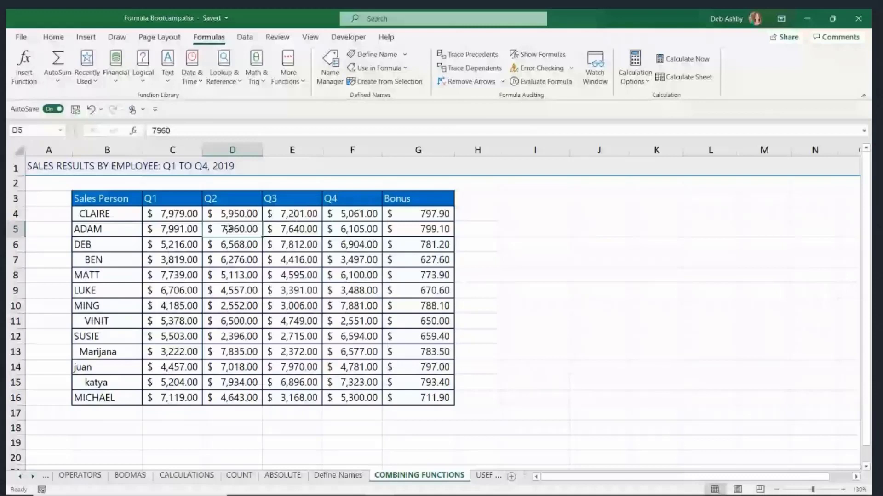
key("Left")
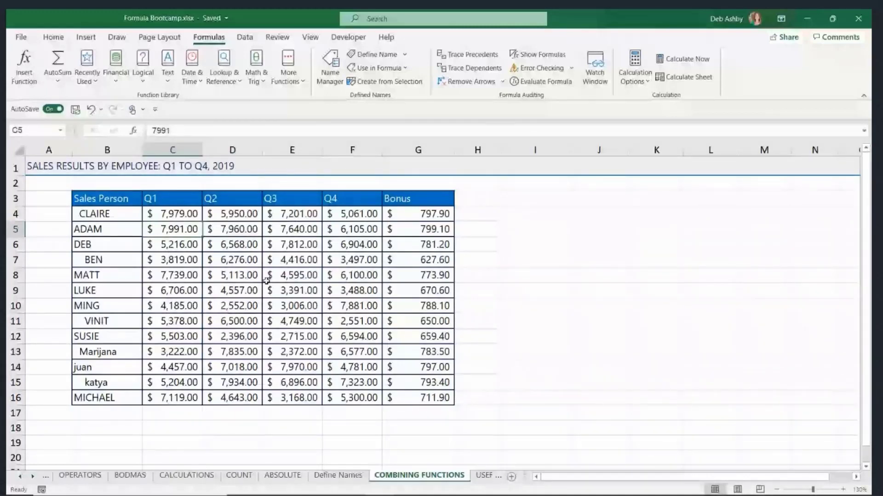
key("Right")
key("Down")
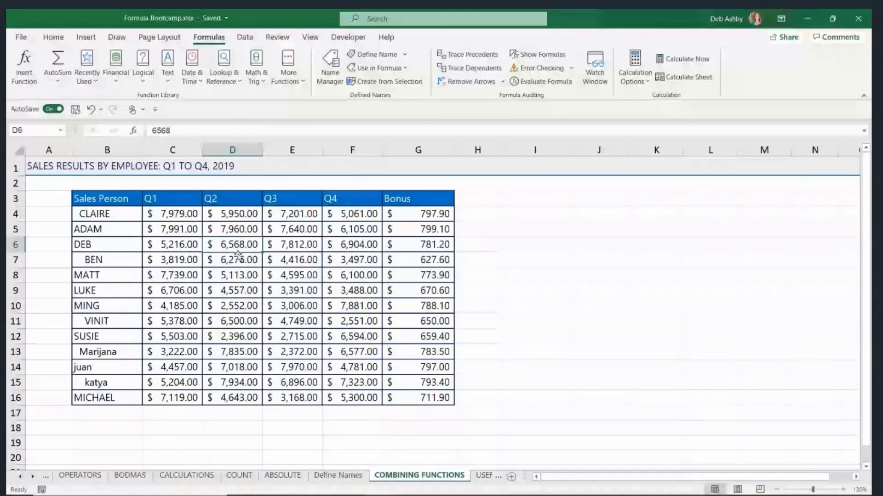
left_click(110, 214)
key("ctrl+shift+Down")
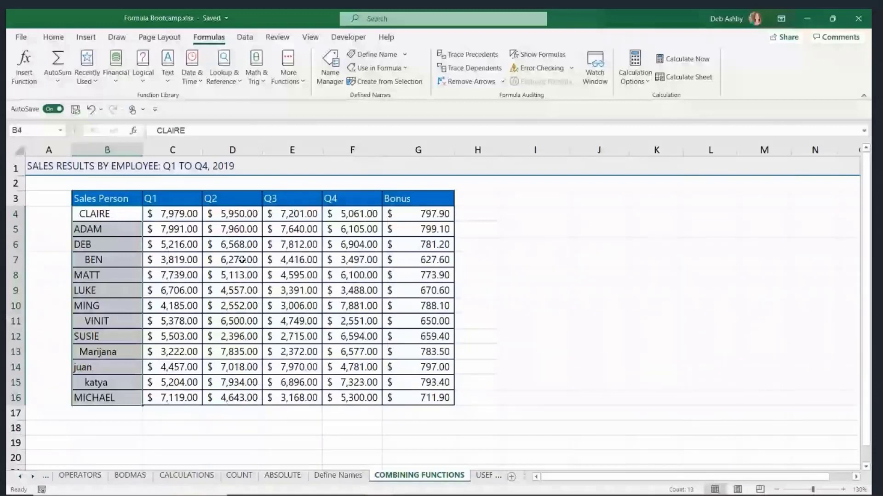
left_click(232, 248)
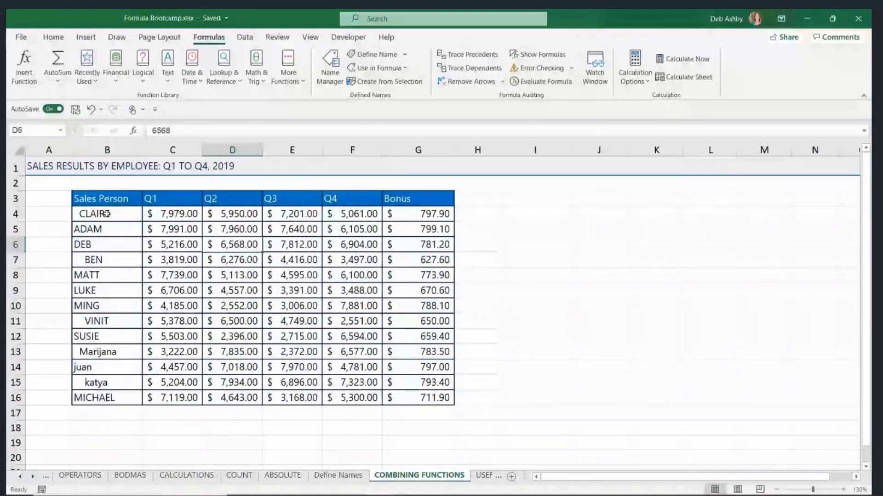
left_click(171, 150)
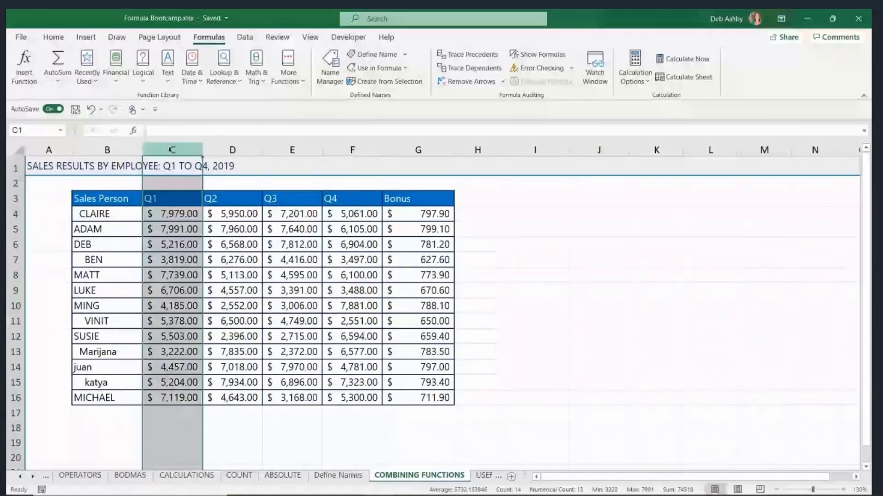
Insert a blank column C before Q1 and widen it, noting the indented names.
key("ctrl+shift+equal")
left_click(181, 214)
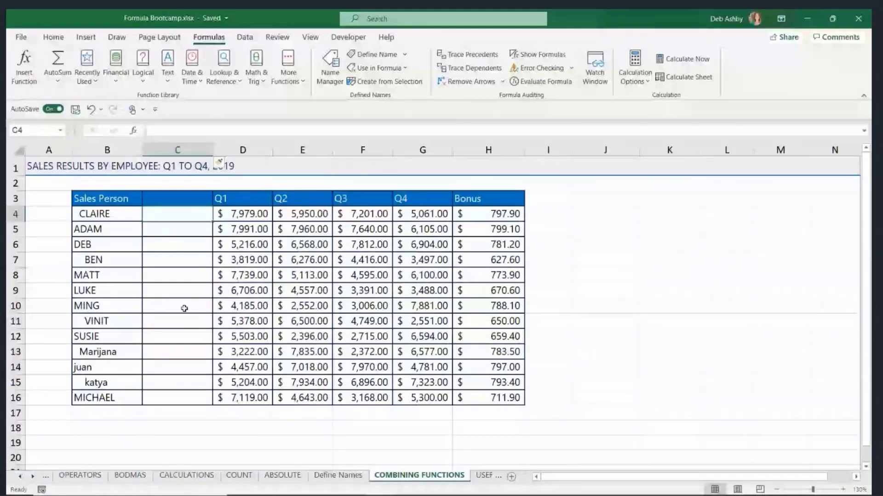
left_click_drag(213, 150, 227, 150)
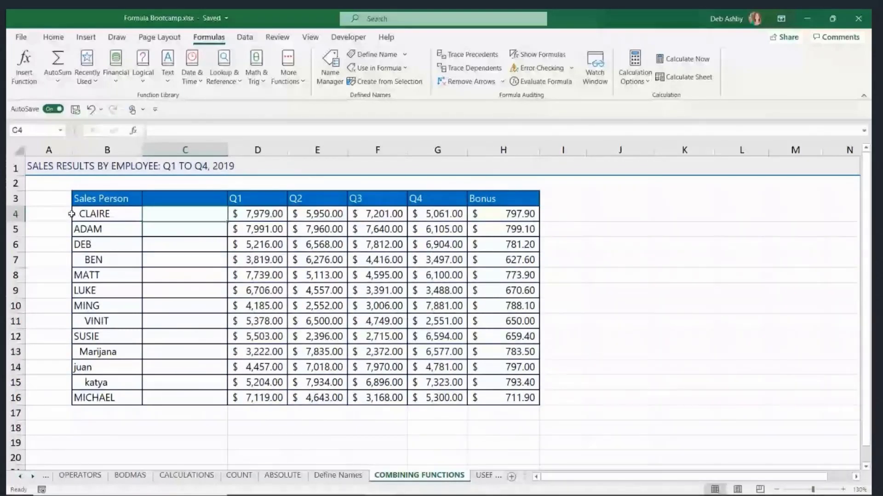
left_click(94, 260)
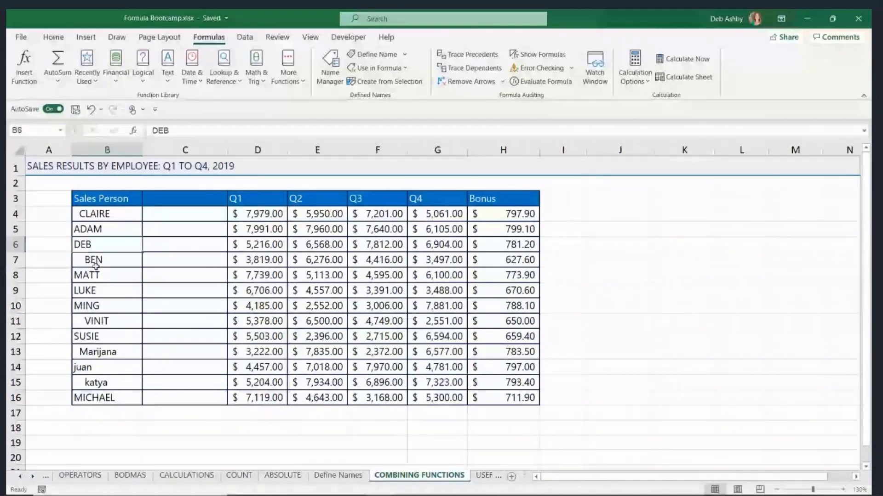
left_click(104, 352)
left_click(184, 214)
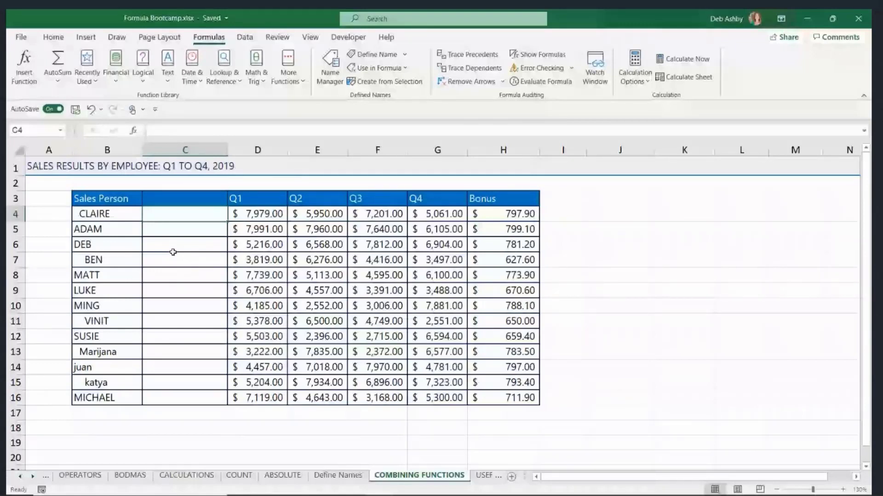
Enter =LOWER(B4) in C4, showing "claire", and fill it down to SUSIE's row.
type("=")
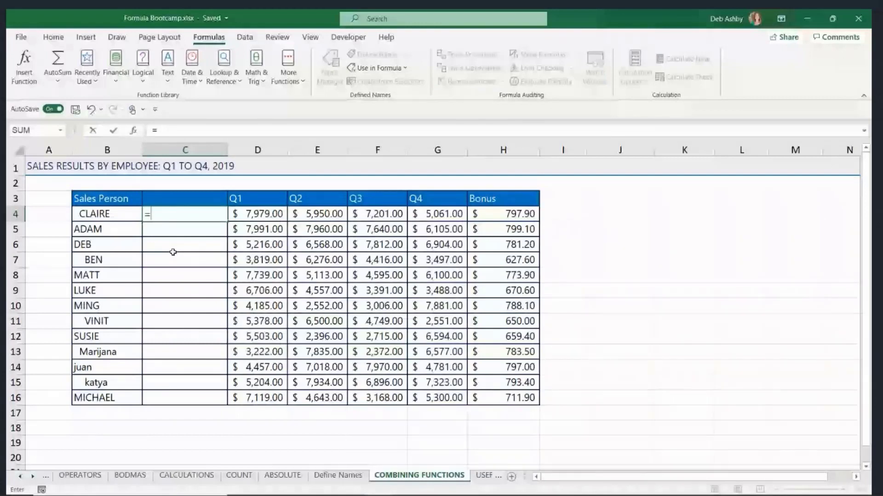
type("lower")
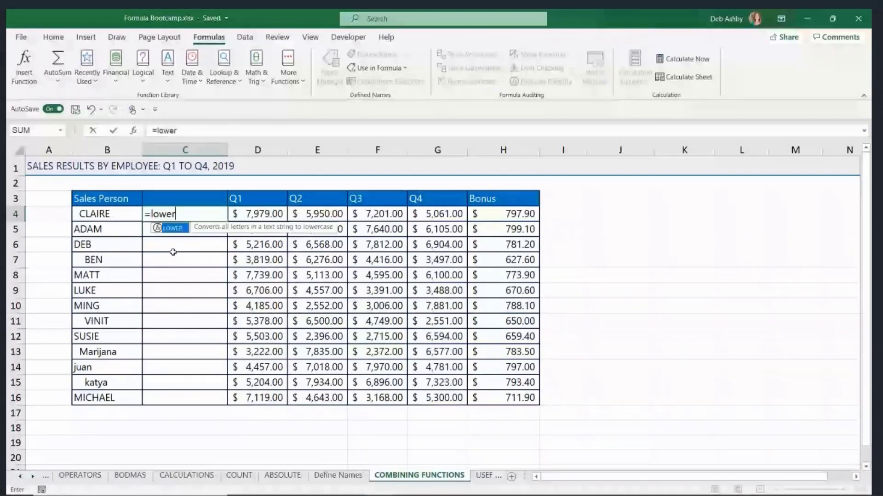
type("(")
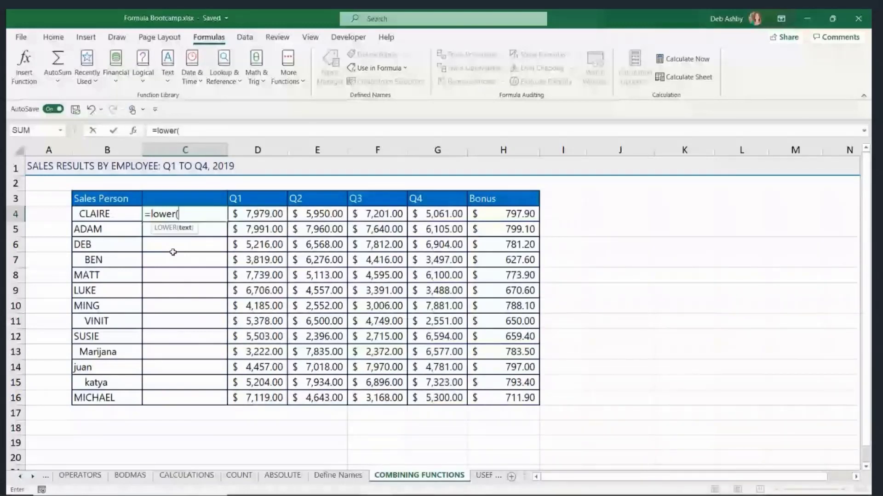
left_click(110, 215)
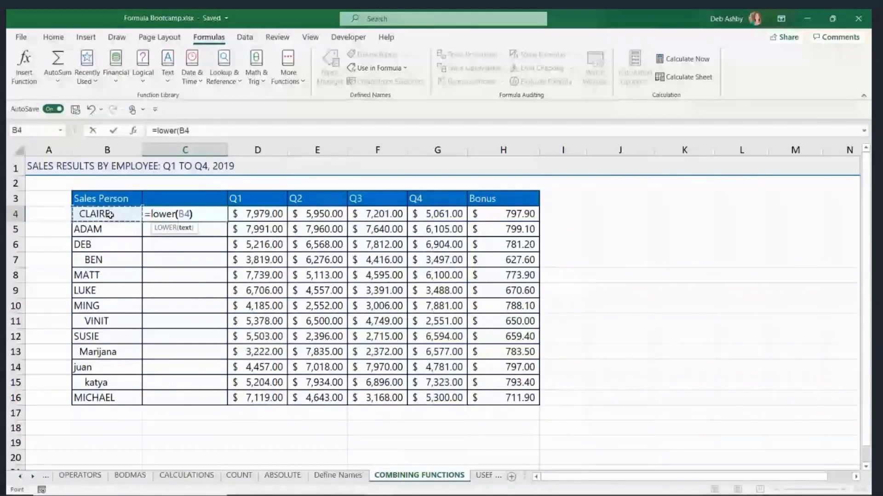
key("Return")
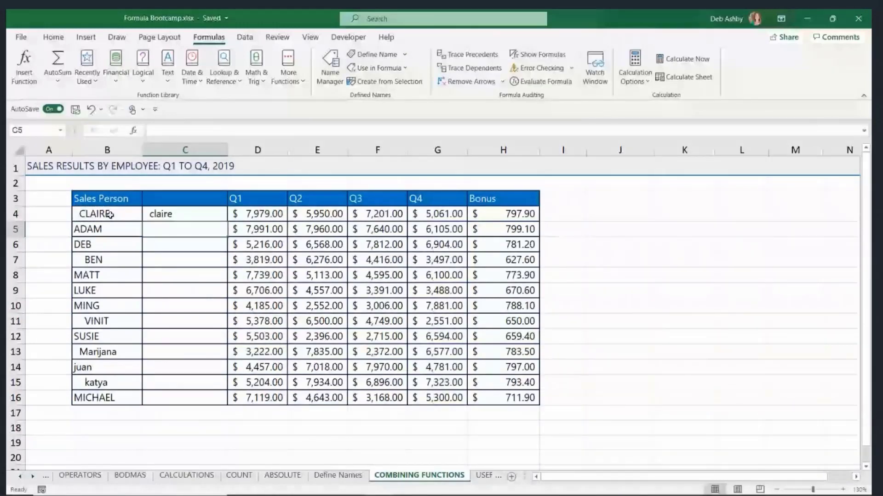
left_click(184, 214)
left_click_drag(227, 222, 227, 344)
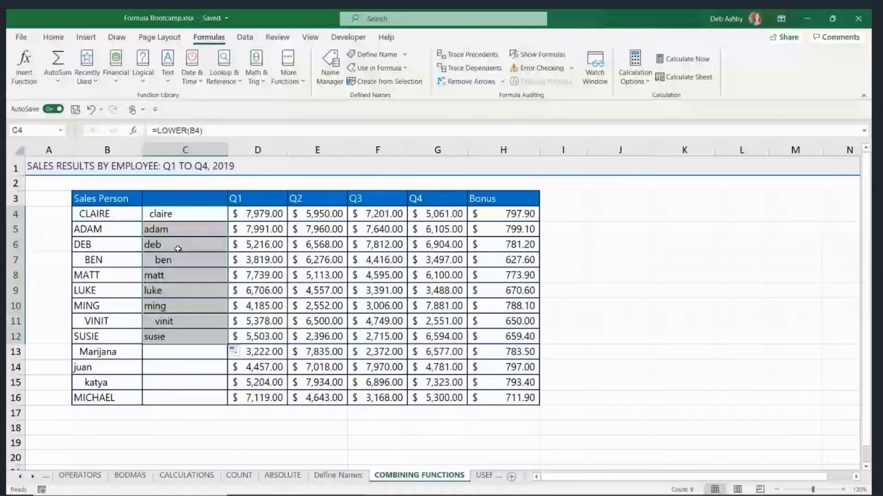
Undo the copied names and change C4's formula to =UPPER(B4).
key("ctrl+z")
double_click(169, 215)
double_click(169, 215)
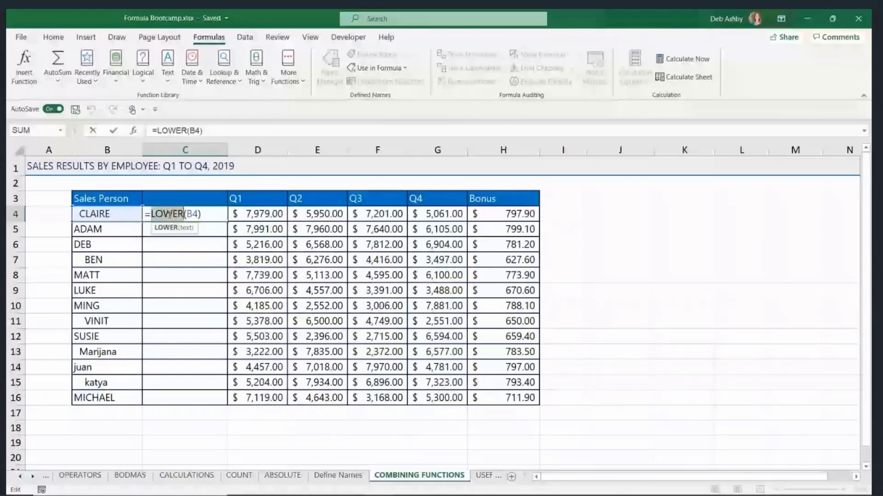
type("upper")
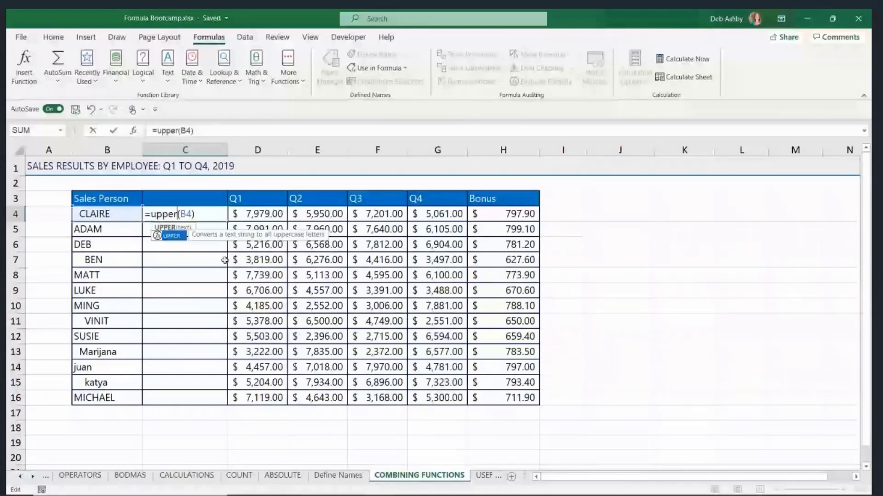
key("Return")
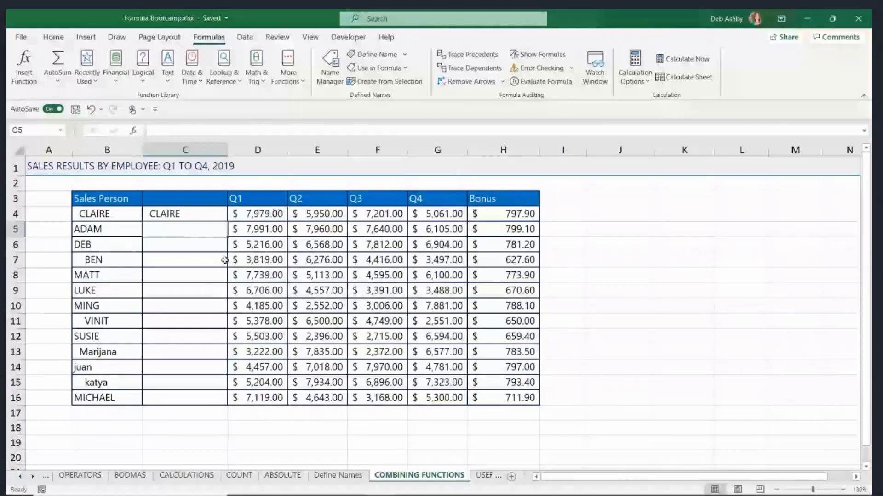
Change C4 to =PROPER(B4) and fill it down, showing Claire through Michael.
double_click(165, 214)
double_click(165, 214)
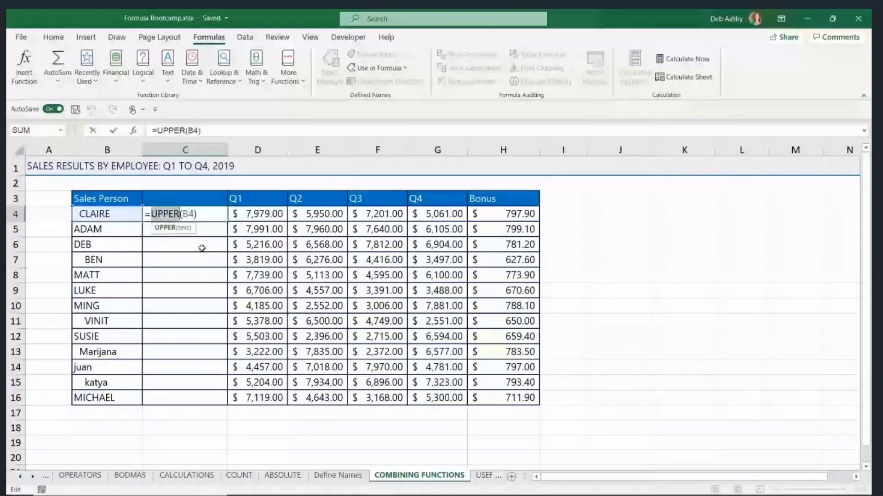
type("PROPER")
key("ctrl+Return")
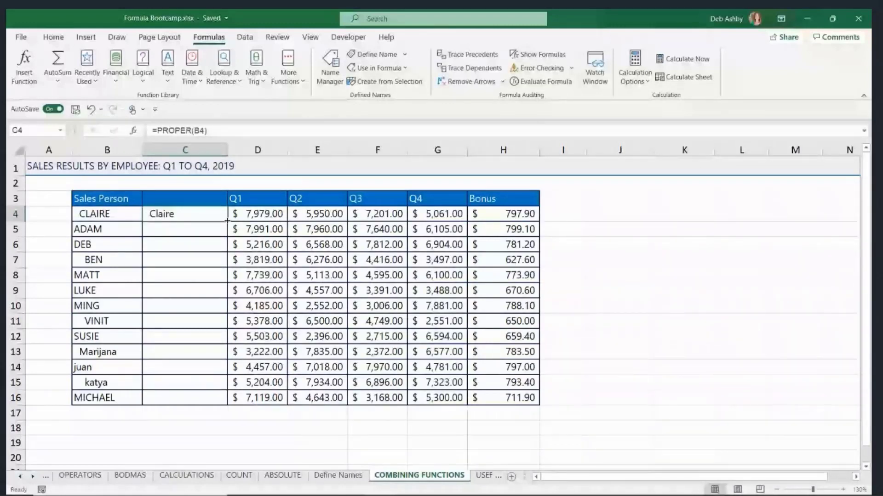
double_click(227, 221)
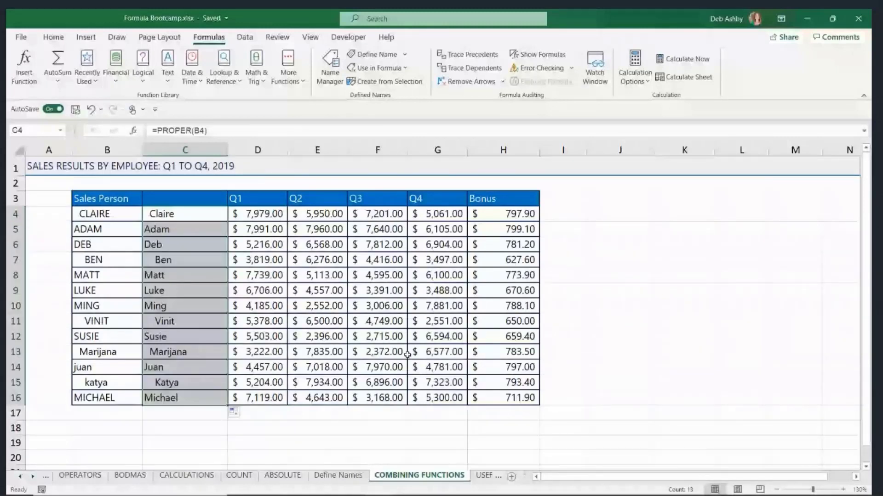
left_click(188, 215)
left_click(119, 218)
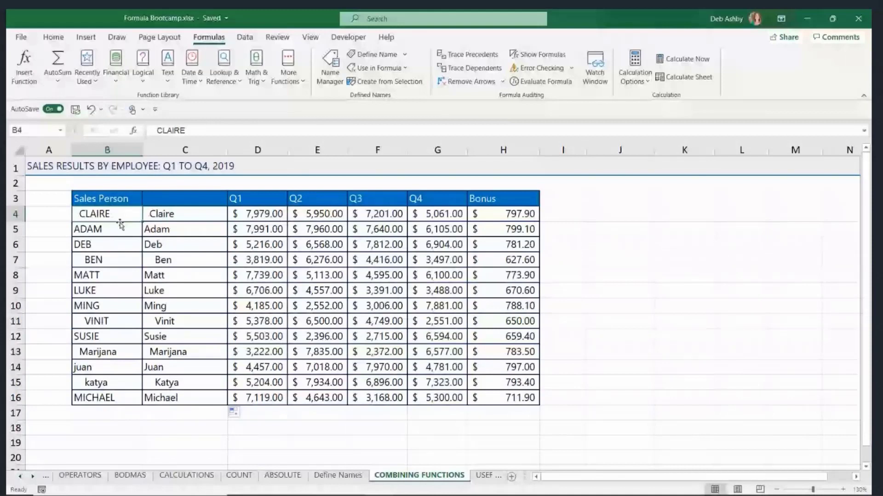
Check proper-case names that kept leading spaces, then edit =PROPER(B4) in C4.
key("Right")
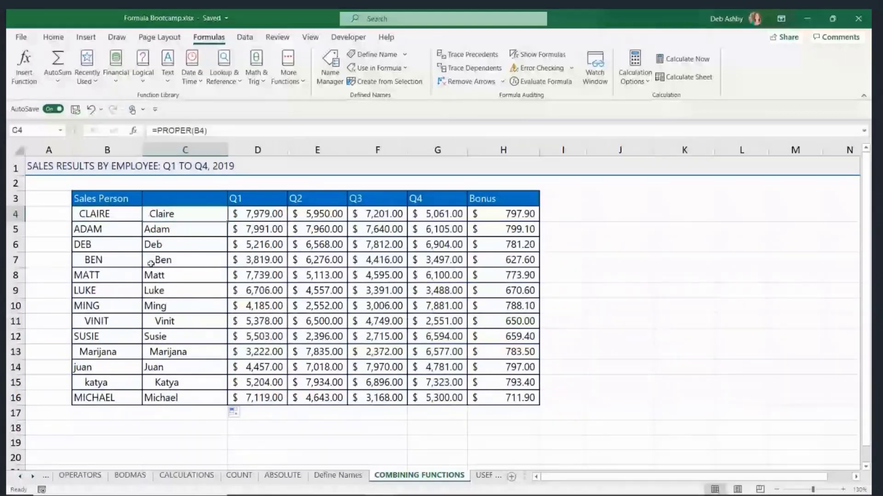
left_click(151, 264)
left_click(153, 322)
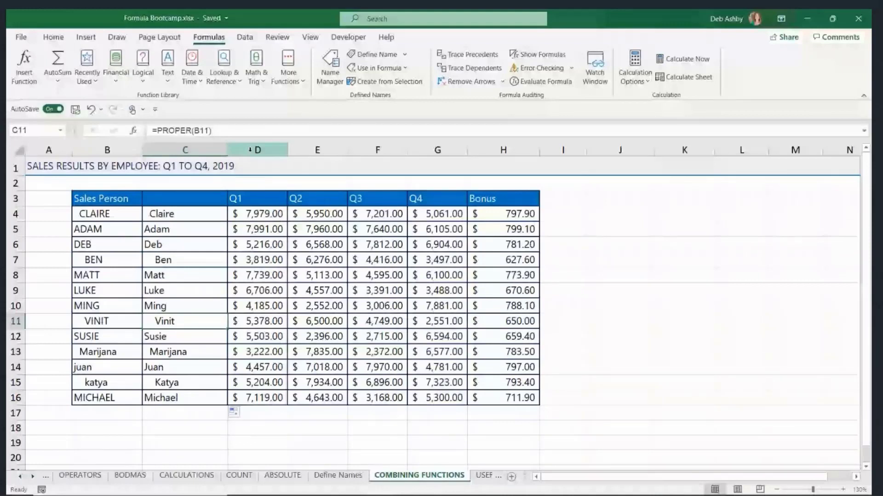
left_click_drag(89, 214, 110, 398)
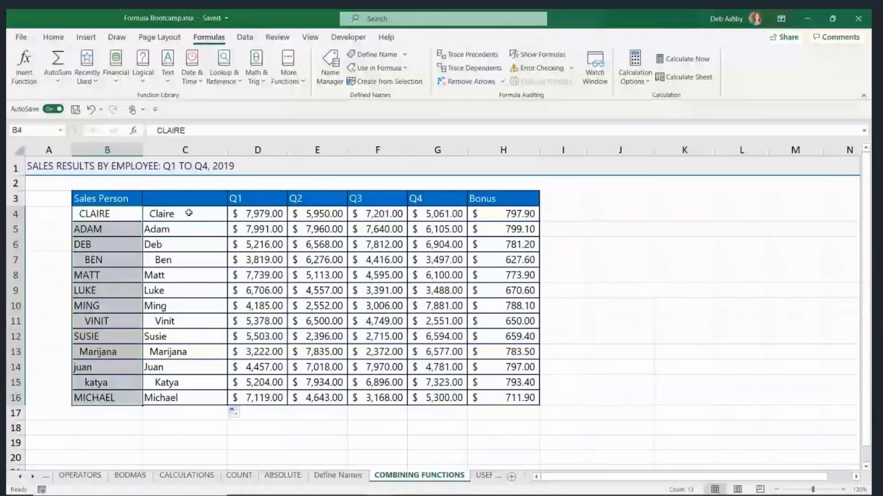
left_click(188, 212)
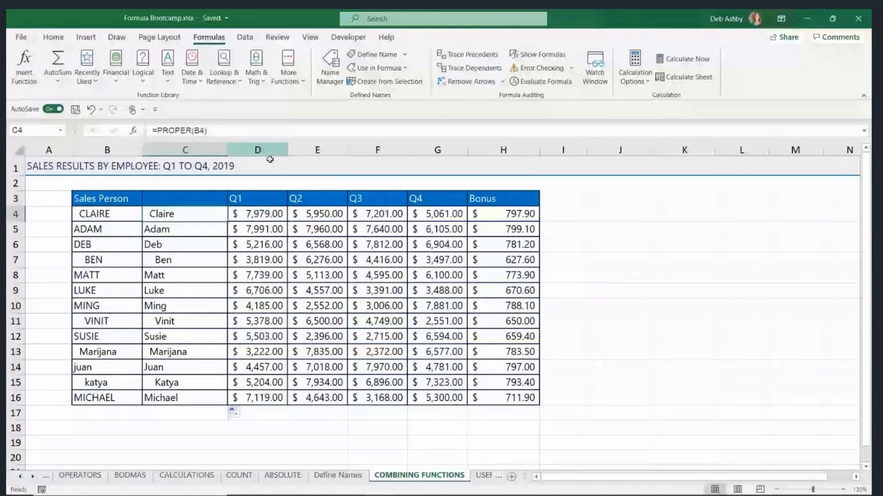
left_click(373, 132)
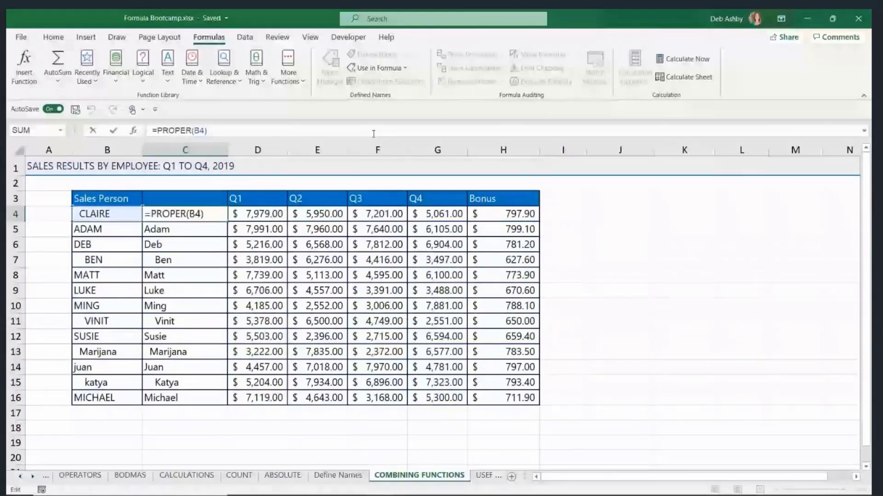
Change C4 to =TRIM(PROPER(B4)) and fill it down to C16.
type("TRIM")
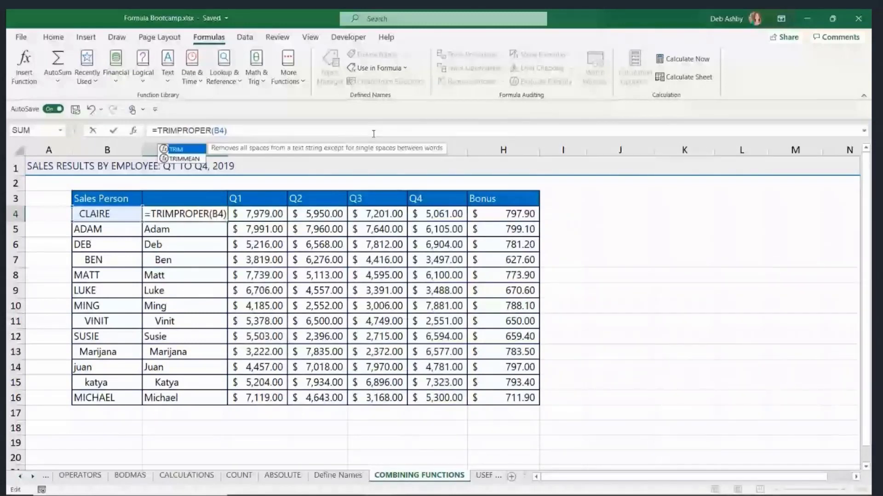
type("(")
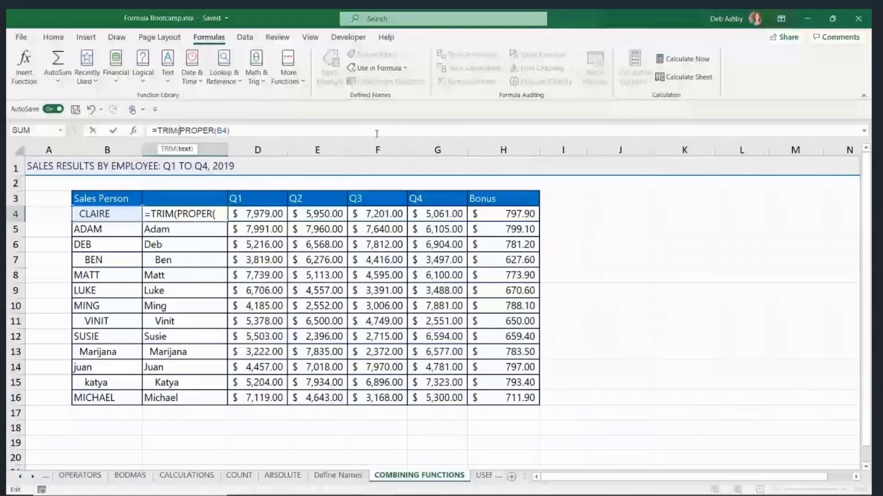
left_click(234, 130)
type(")")
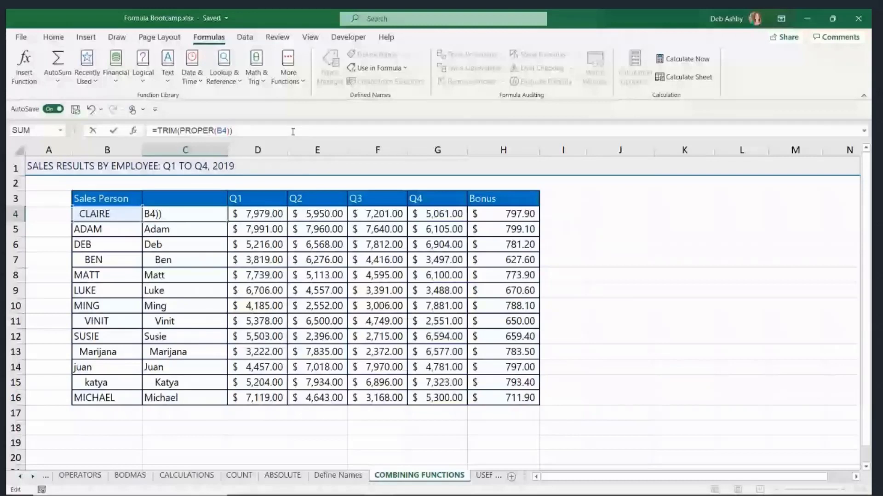
key("Return")
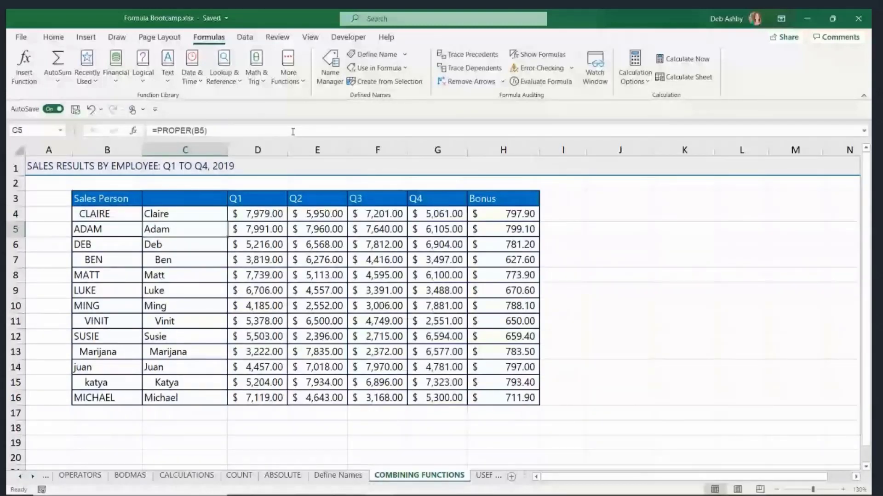
left_click(202, 213)
double_click(227, 222)
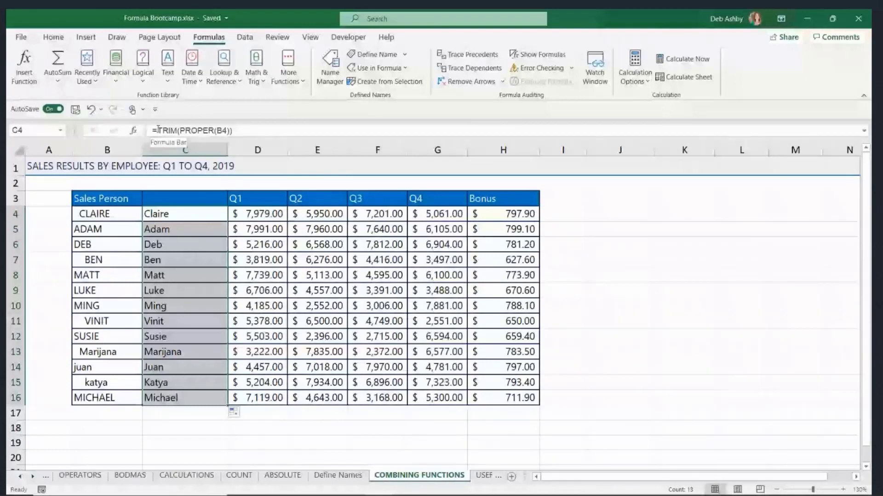
left_click(186, 213)
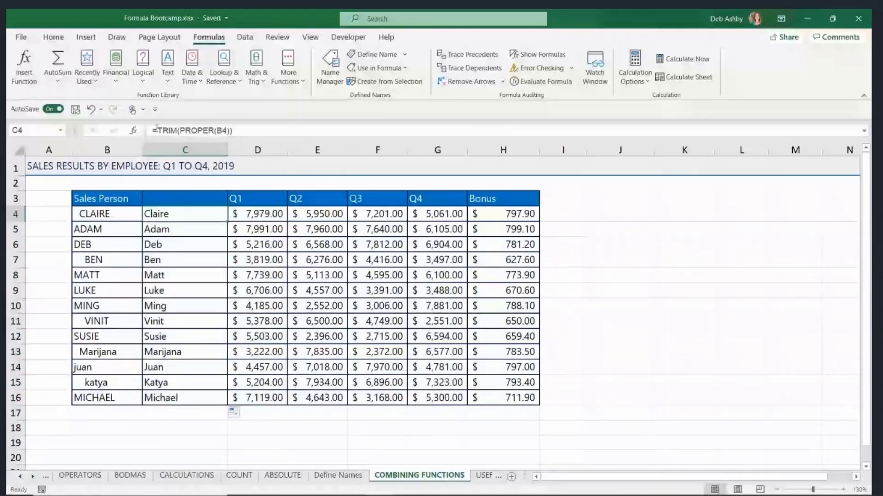
Change C4 to =CLEAN(TRIM(PROPER(B4))) and fill it down to C16.
left_click(156, 130)
type("CLEAN")
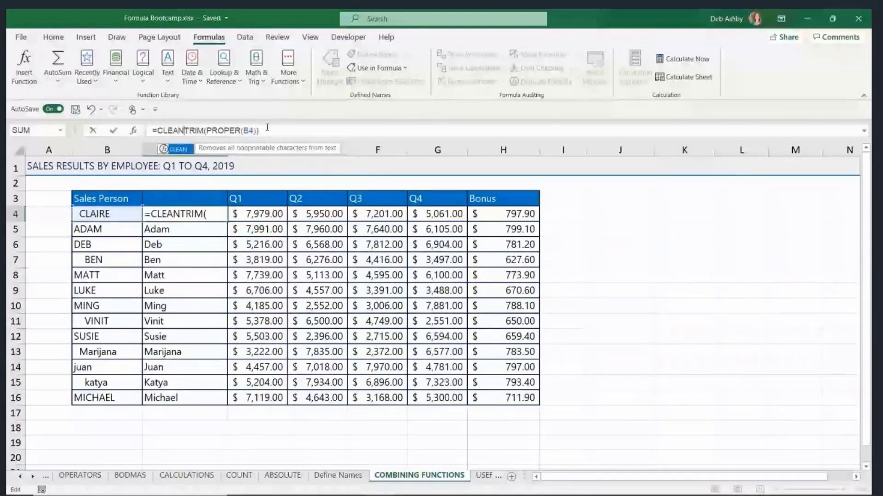
type("(")
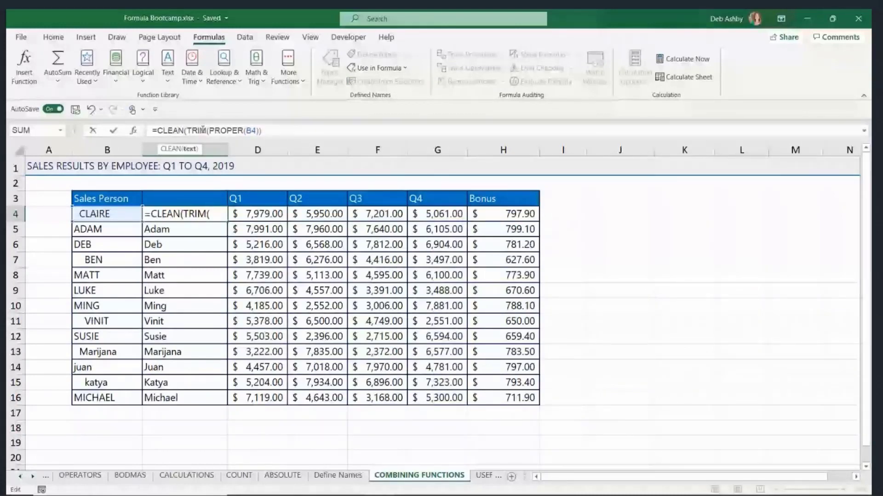
left_click(340, 129)
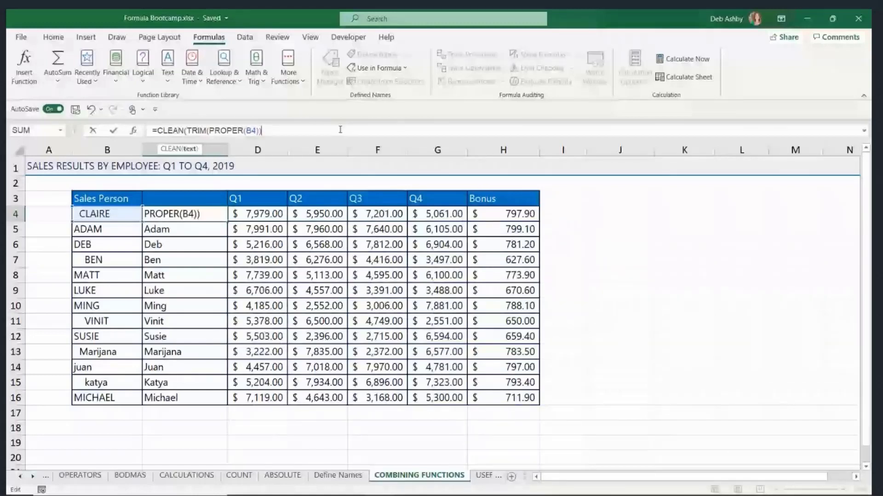
type(")")
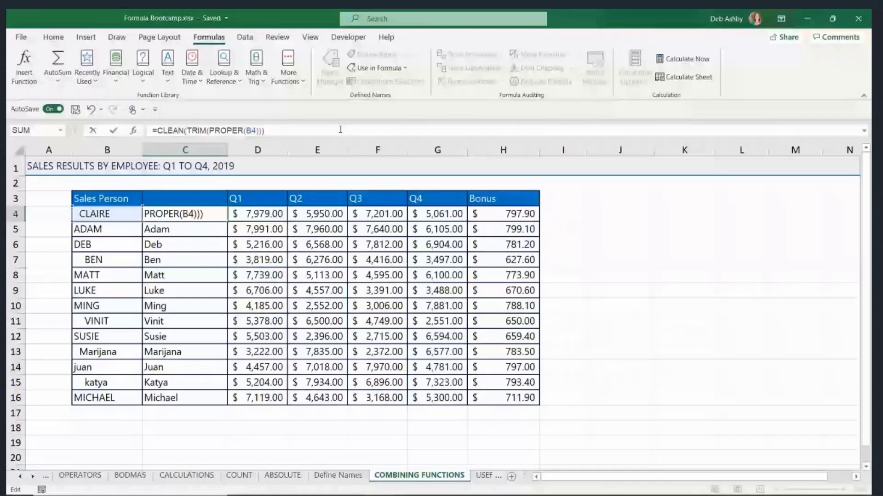
key("Return")
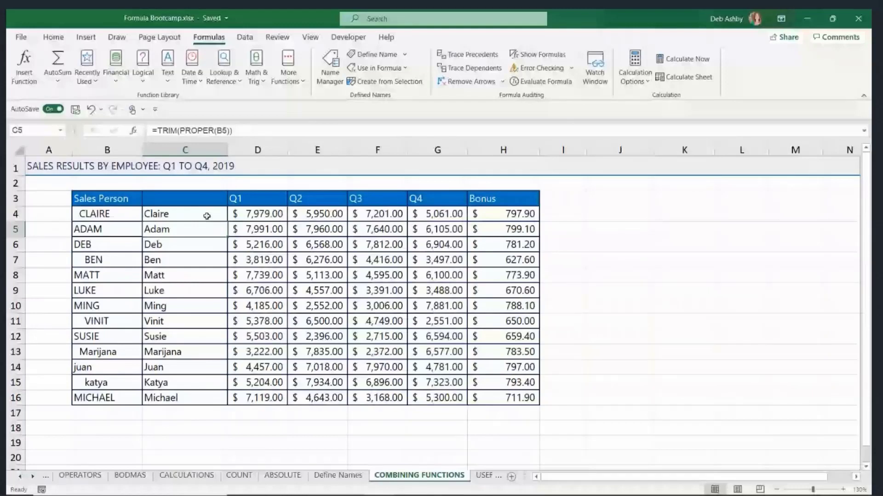
left_click(207, 216)
double_click(227, 221)
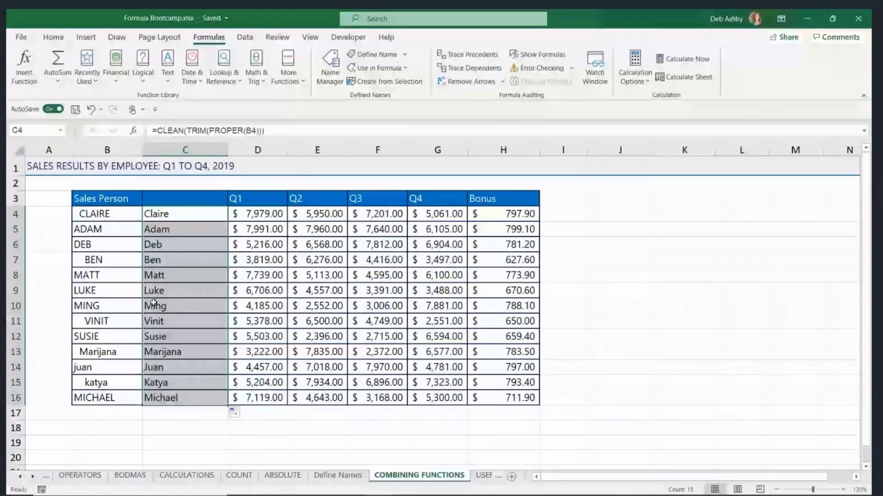
left_click(177, 215)
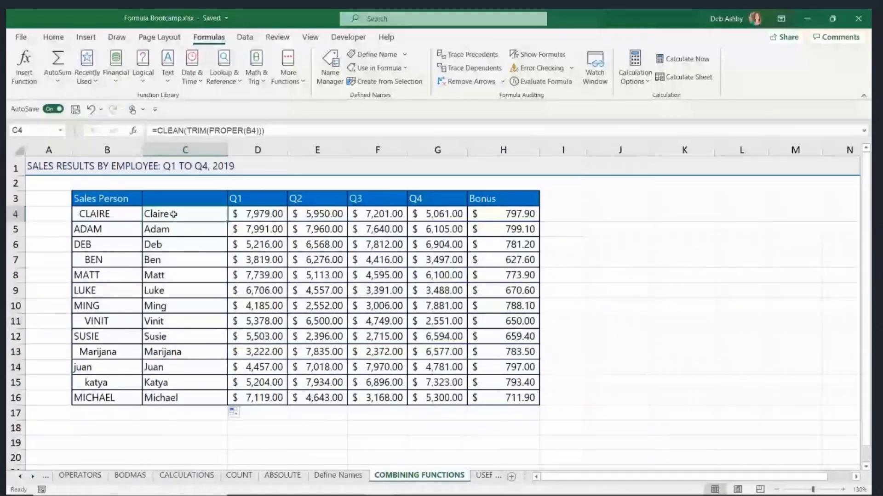
key("Down")
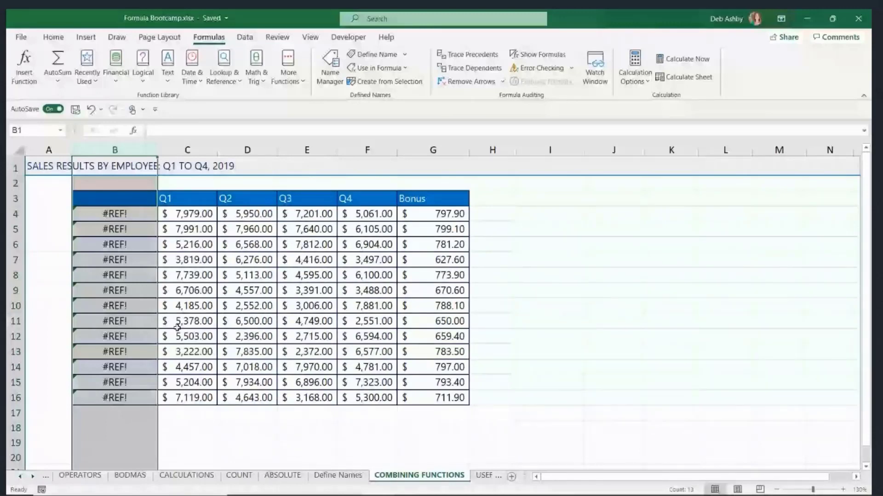
Undo the deletion to bring back column B, then select the cleaned names in C4:C16.
left_click(91, 109)
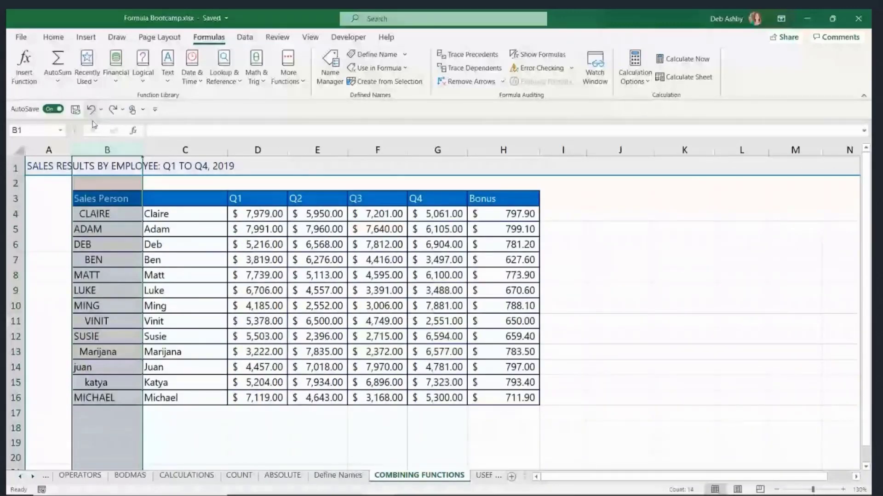
left_click(176, 214)
left_click_drag(176, 214, 191, 395)
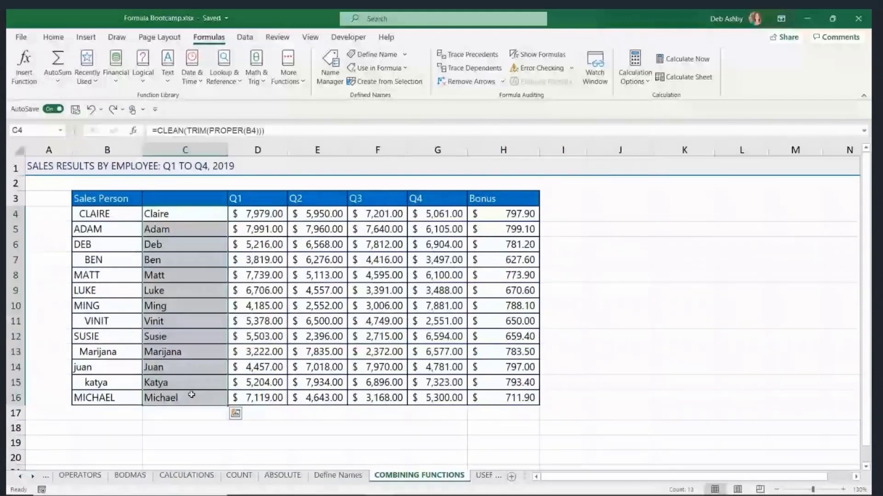
left_click(107, 149)
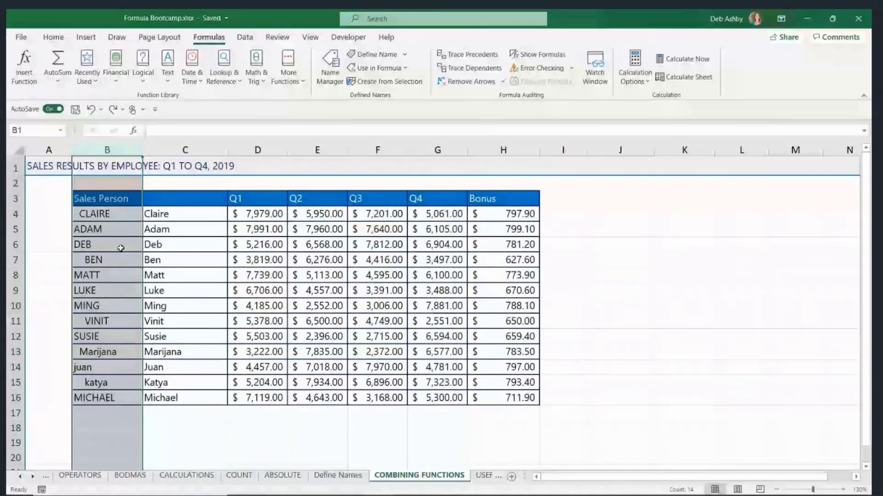
left_click(208, 212)
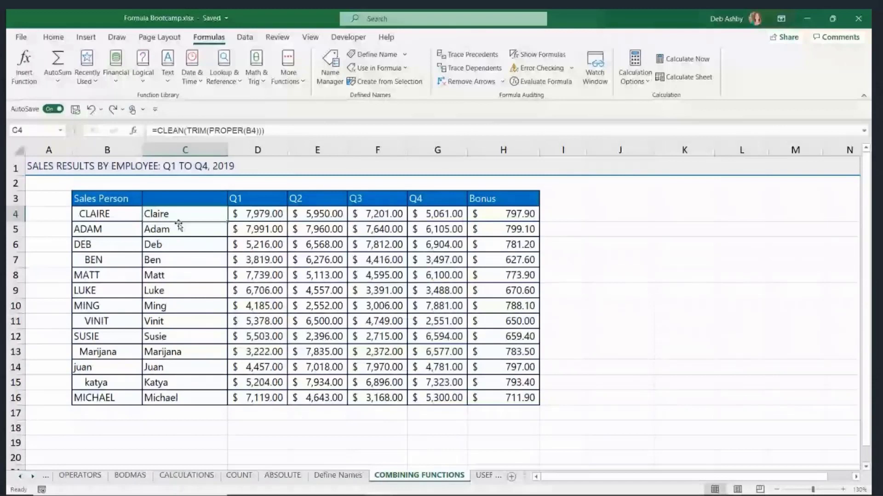
left_click_drag(193, 214, 191, 395)
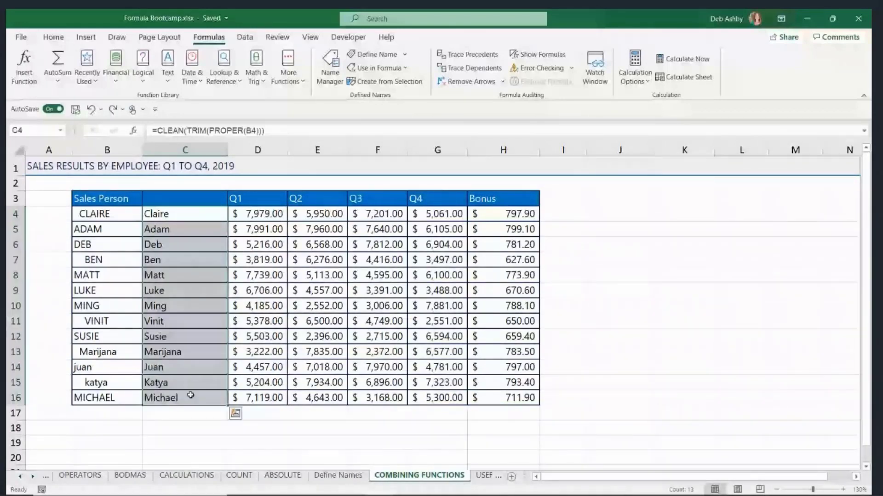
Copy the cleaned names and paste them back over C4:C16 as values only.
key("ctrl+c")
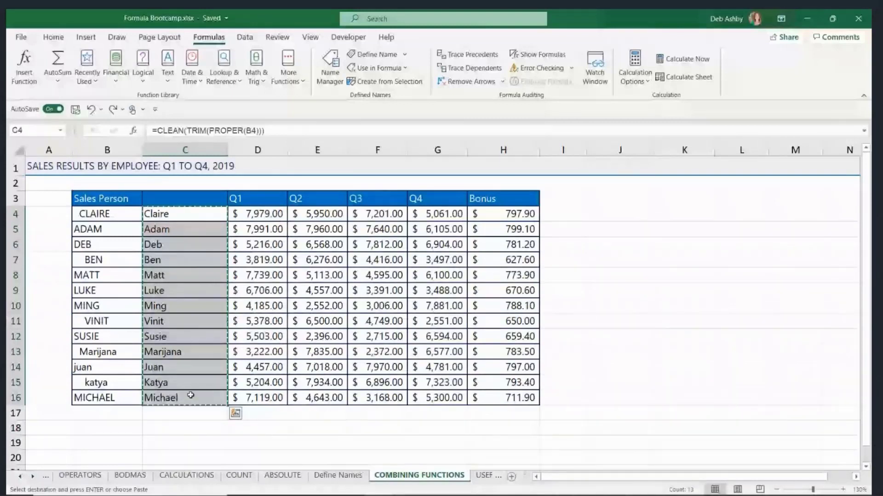
left_click(54, 38)
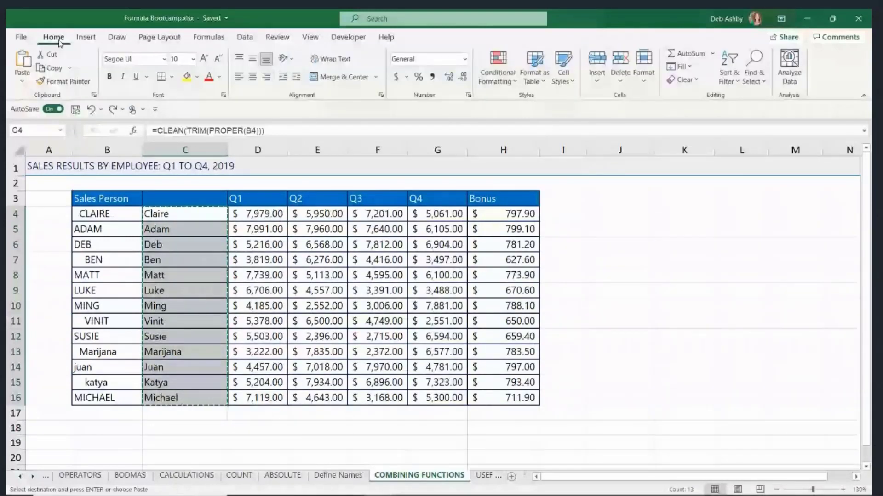
left_click(23, 84)
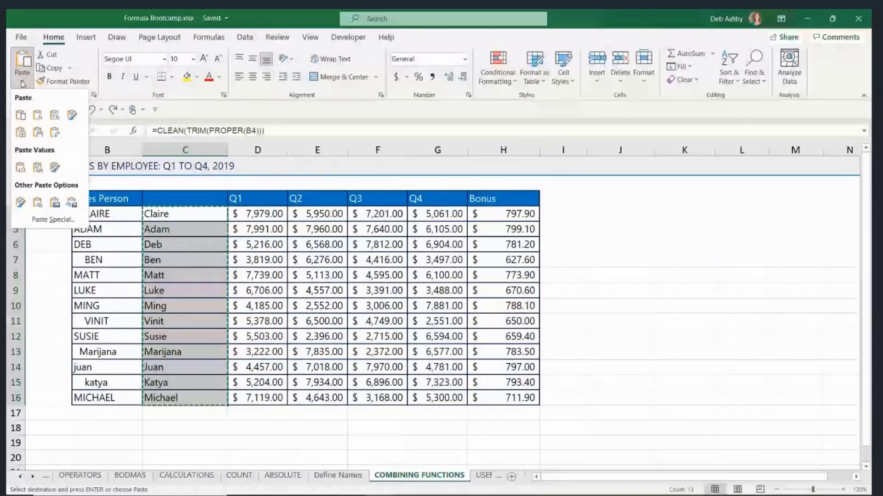
left_click(20, 169)
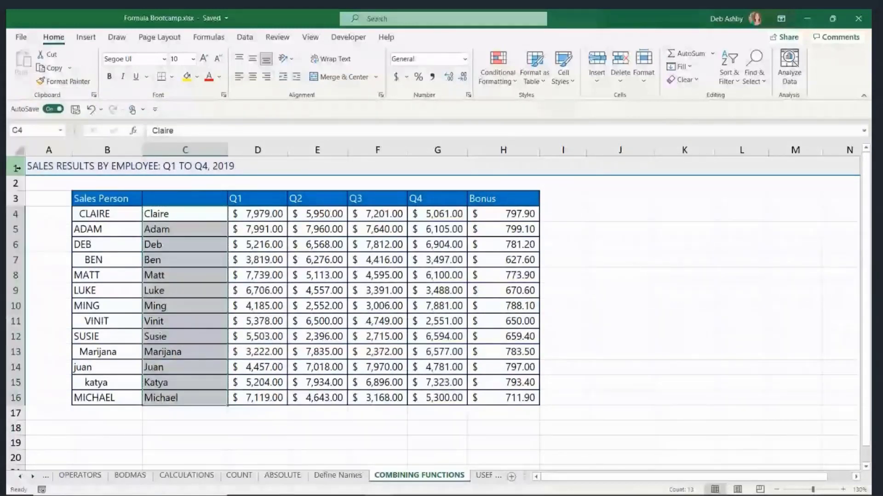
Check that cells C5 through C8 now hold plain text, then return to C4.
key("Down")
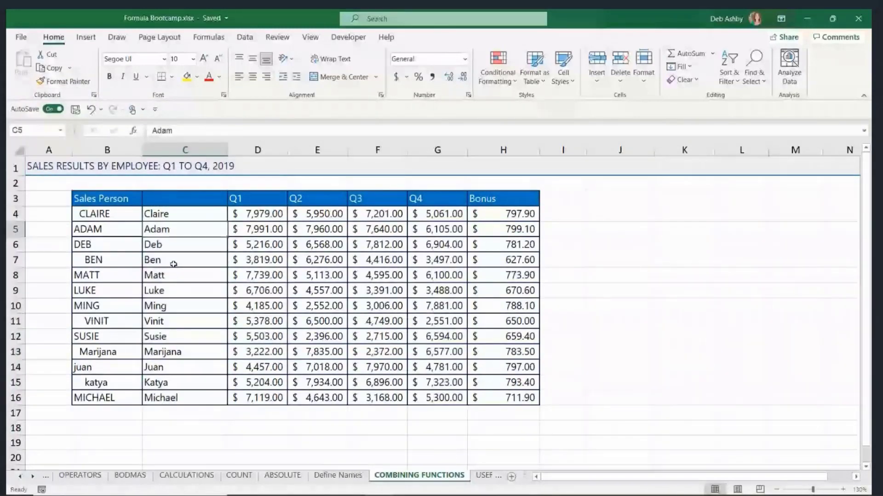
left_click(173, 264)
left_click(179, 249)
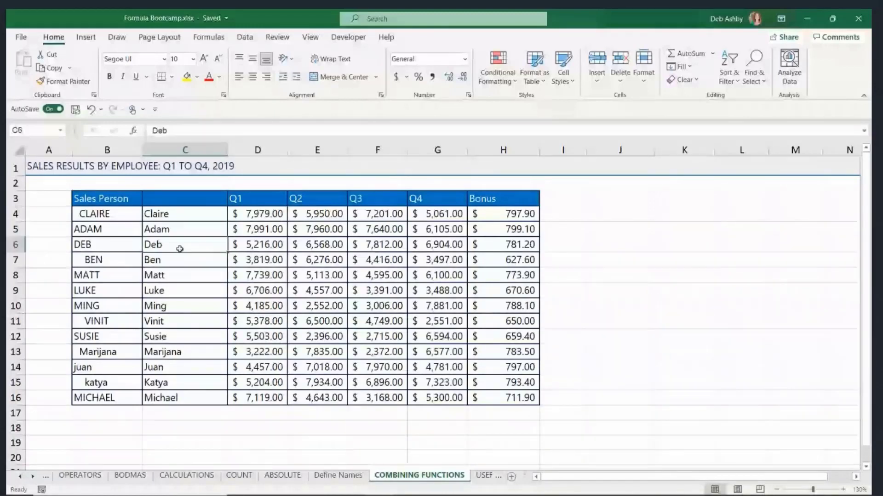
left_click(184, 275)
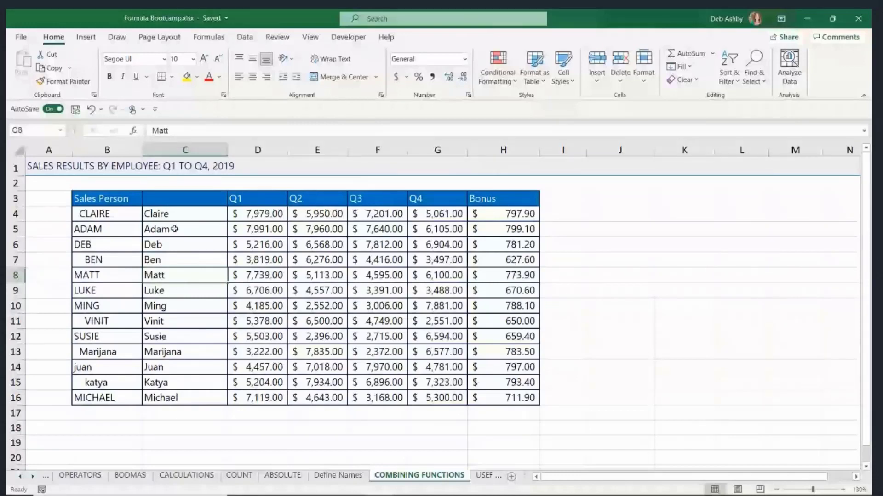
key("Down")
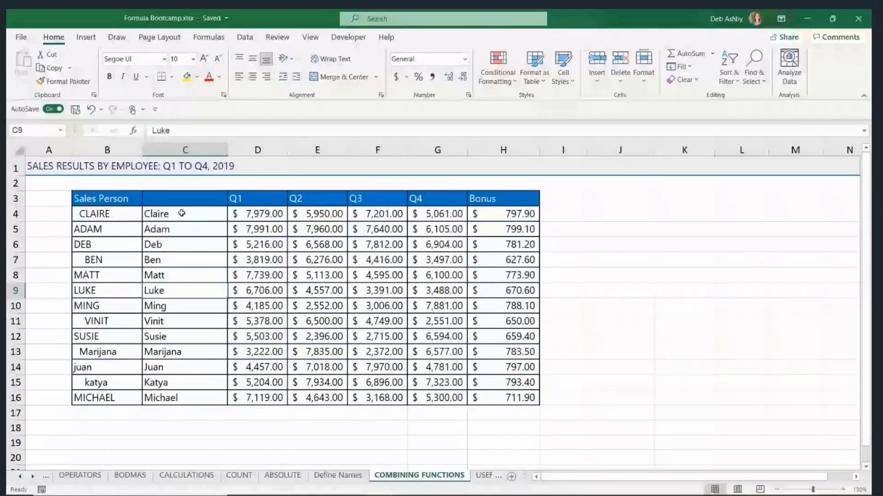
left_click(181, 213)
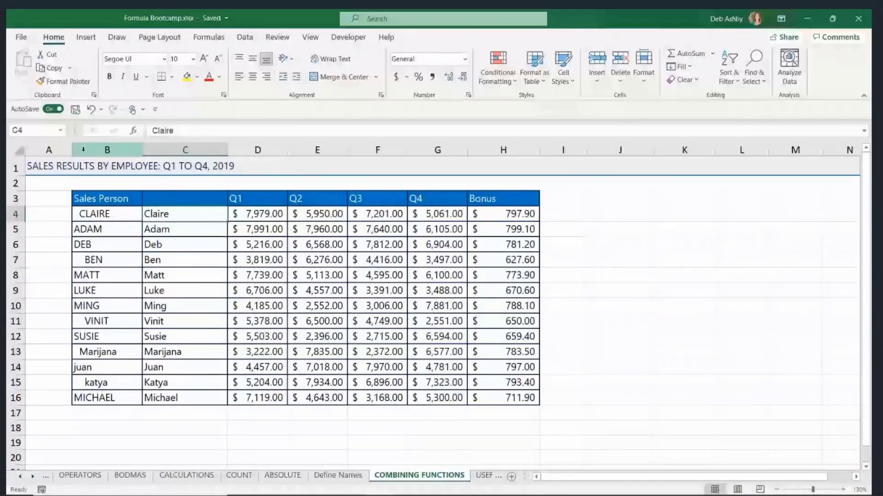
Delete the uppercase names column B and enter the heading 'Sales Person' in B3.
left_click(83, 149)
key("ctrl+minus")
type("Sal")
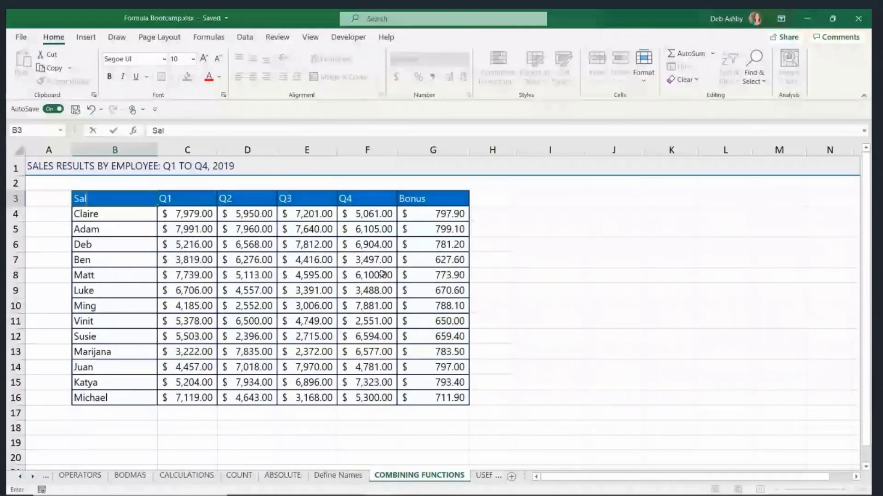
type("es Perso")
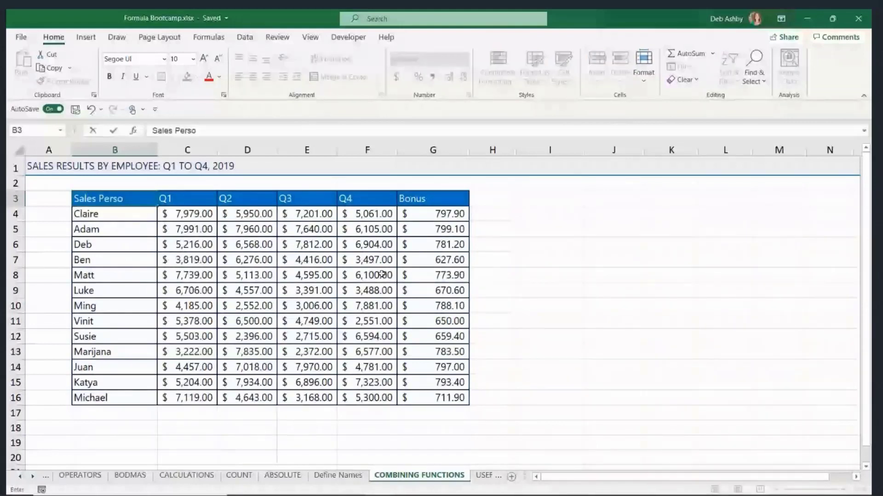
type("n")
left_click(570, 277)
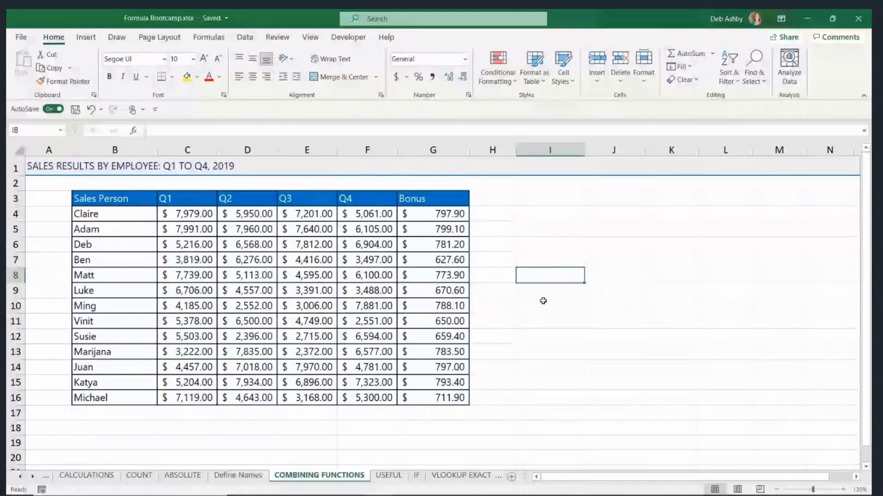
mouse_move(519, 495)
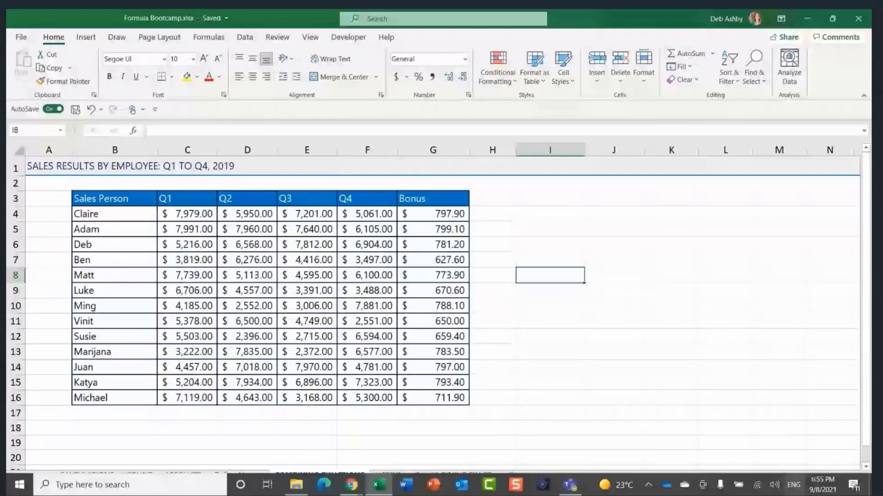
left_click(671, 259)
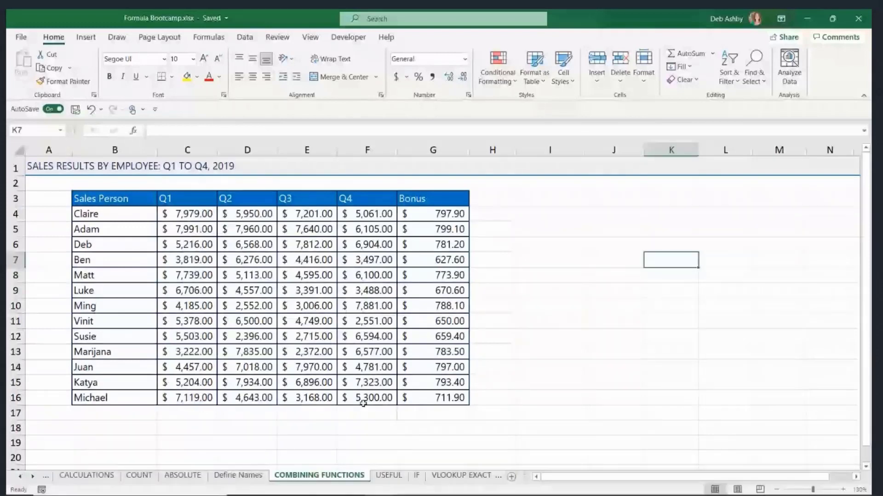
Go to the USEFUL sheet and look over the LEN/LEFT/RIGHT/MID table for ABC-123-GHY.
left_click(394, 476)
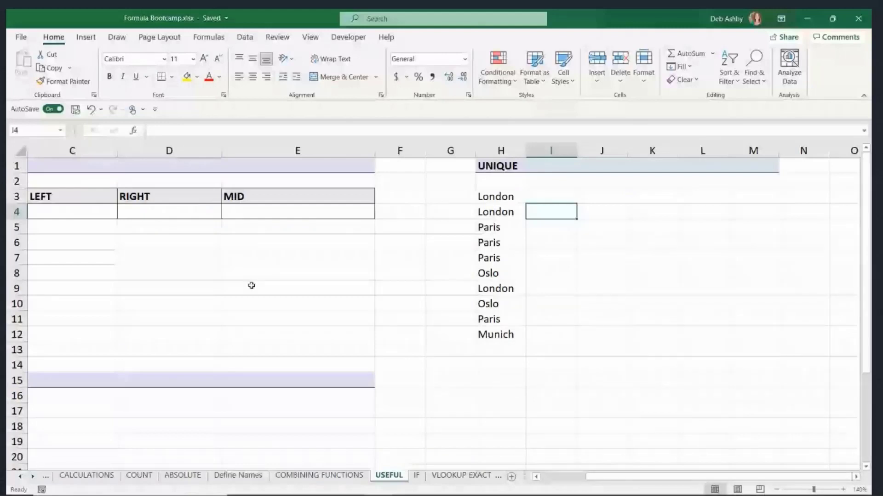
left_click(251, 285)
left_click_drag(612, 478, 566, 482)
left_click(427, 321)
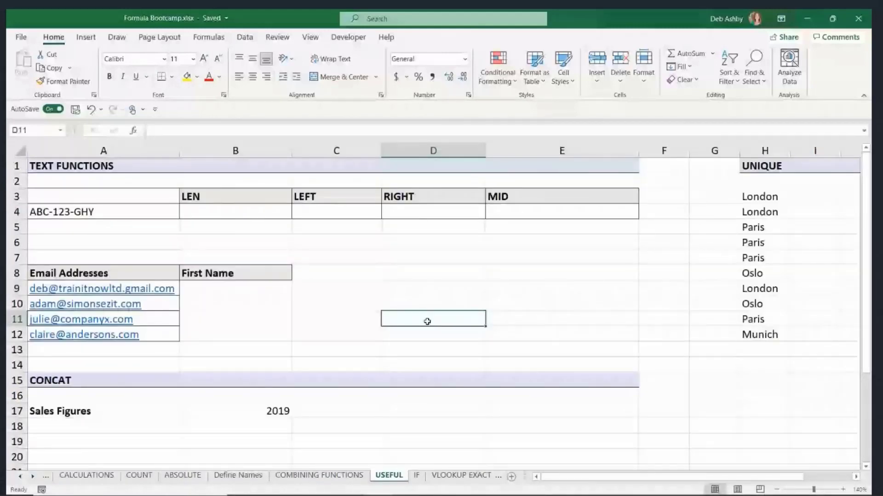
left_click(436, 242)
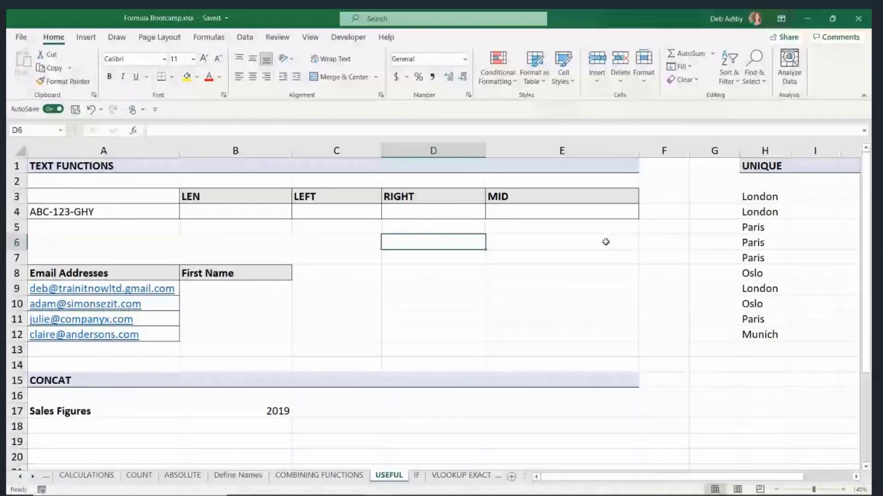
left_click(583, 258)
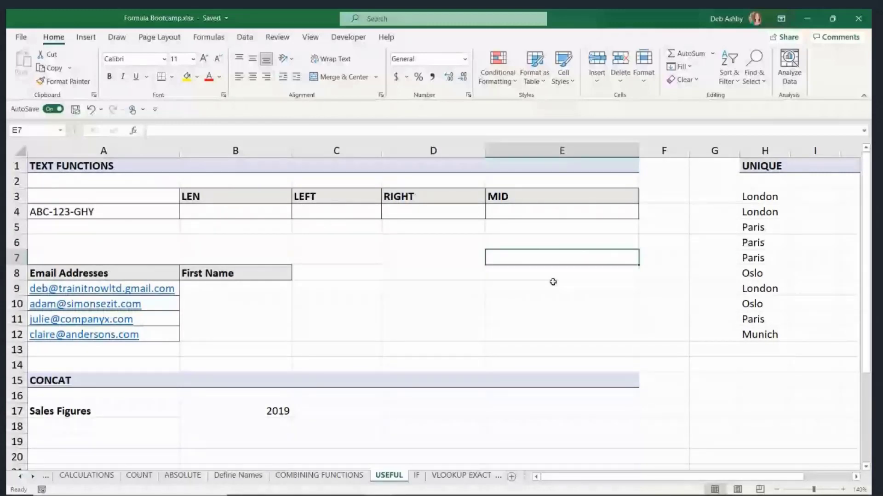
left_click(247, 192)
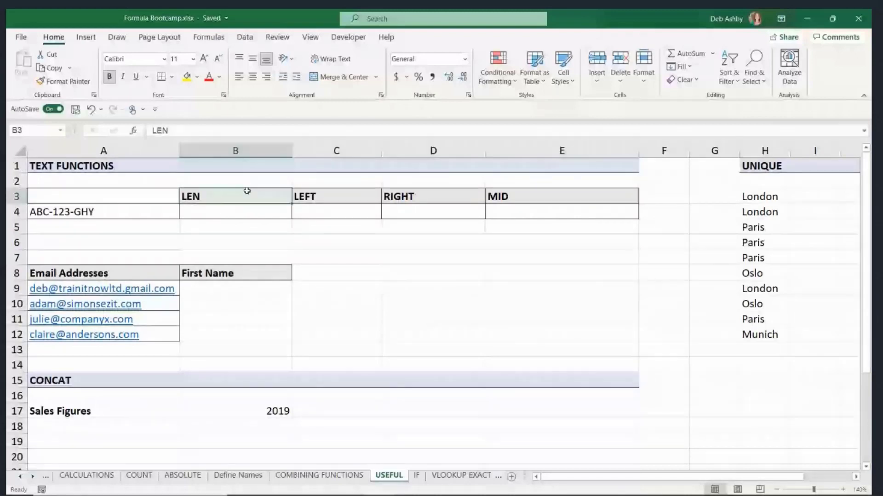
left_click_drag(247, 191, 549, 204)
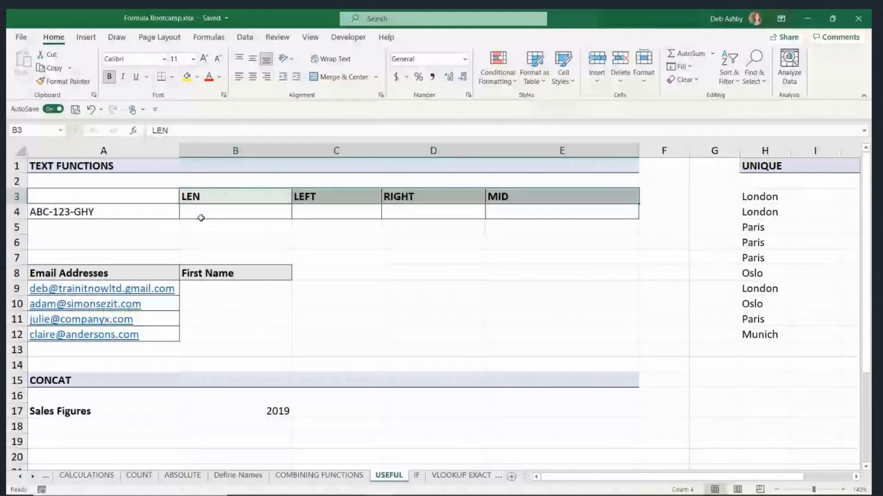
left_click(105, 214)
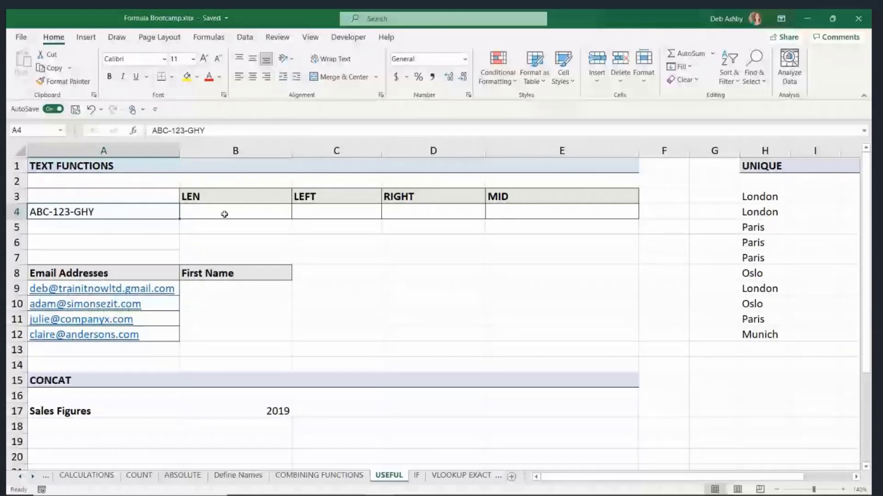
left_click(423, 212)
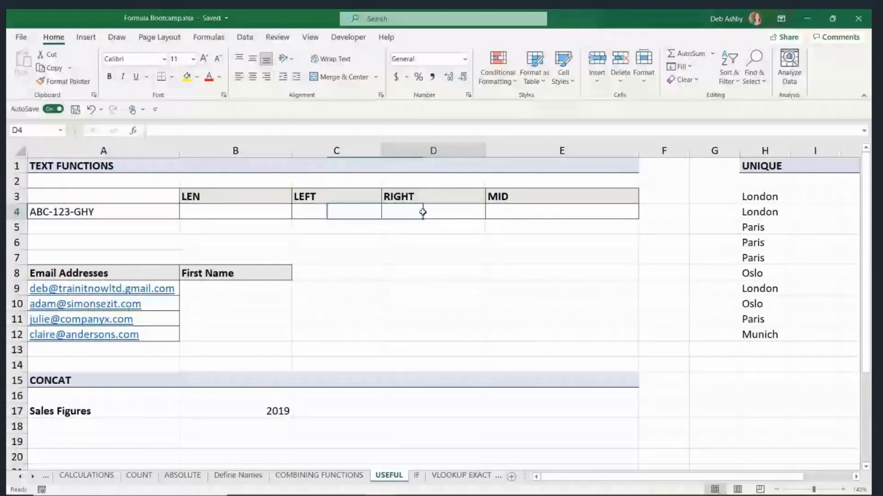
Enter =LEN(A4) in B4 so it shows 11.
key("Home")
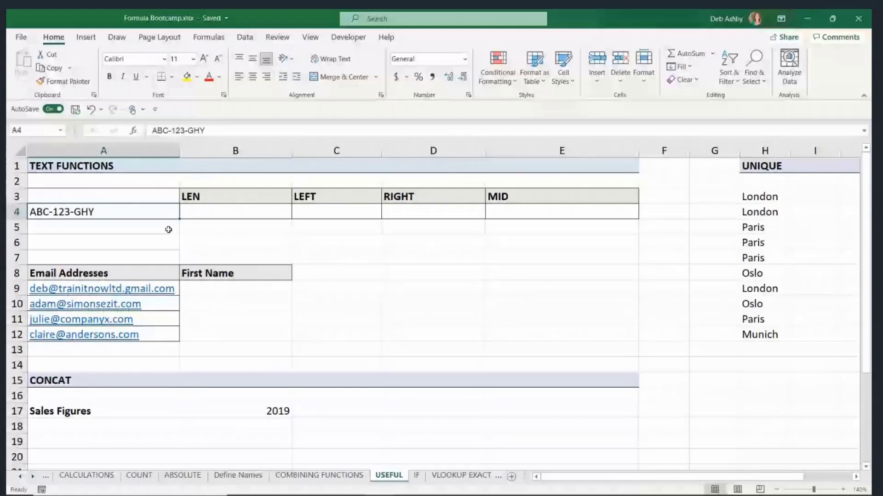
left_click(227, 216)
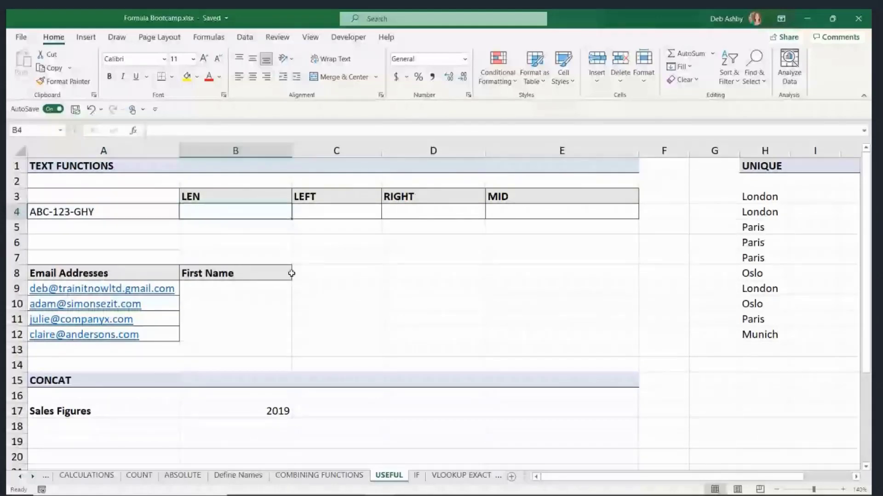
type("=LEN")
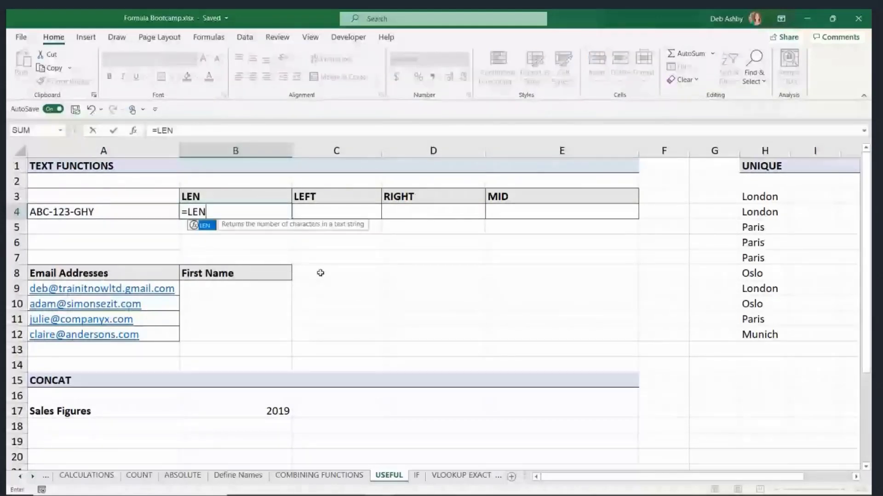
type("(")
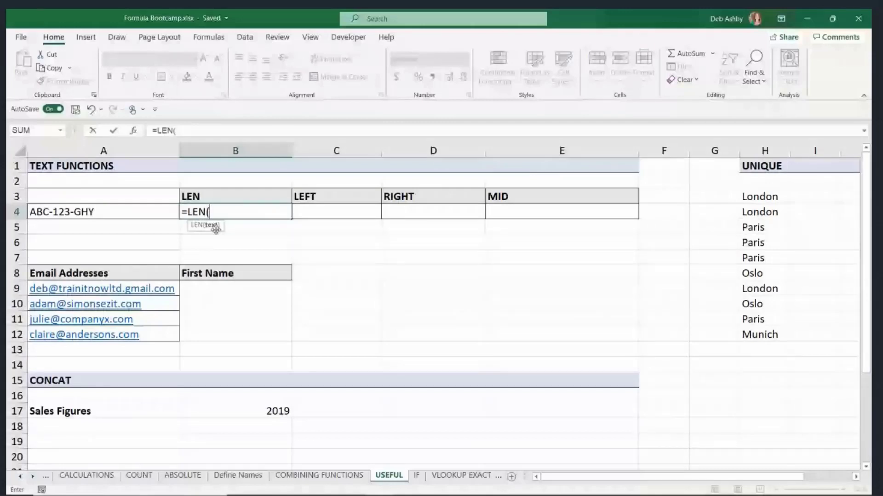
left_click(149, 213)
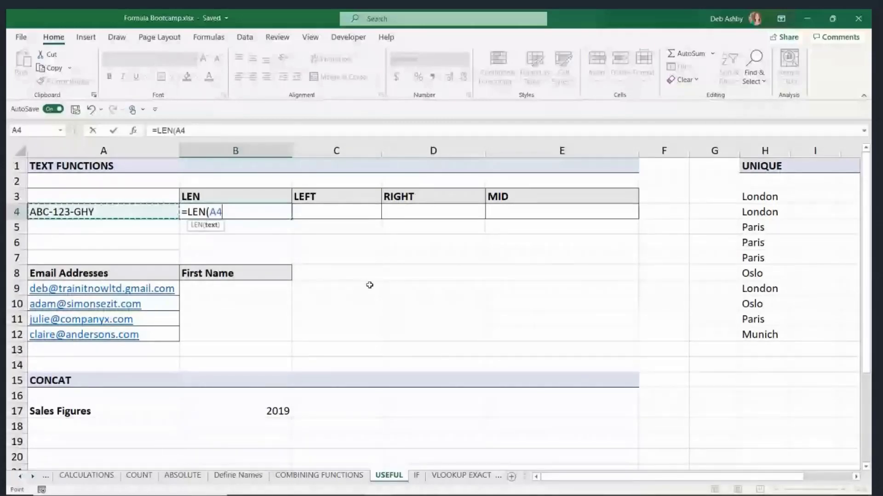
key("Return")
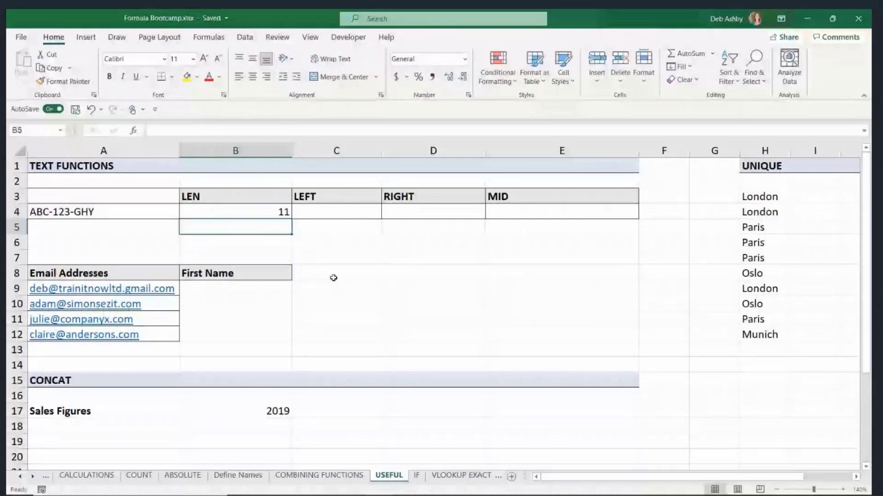
key("Up")
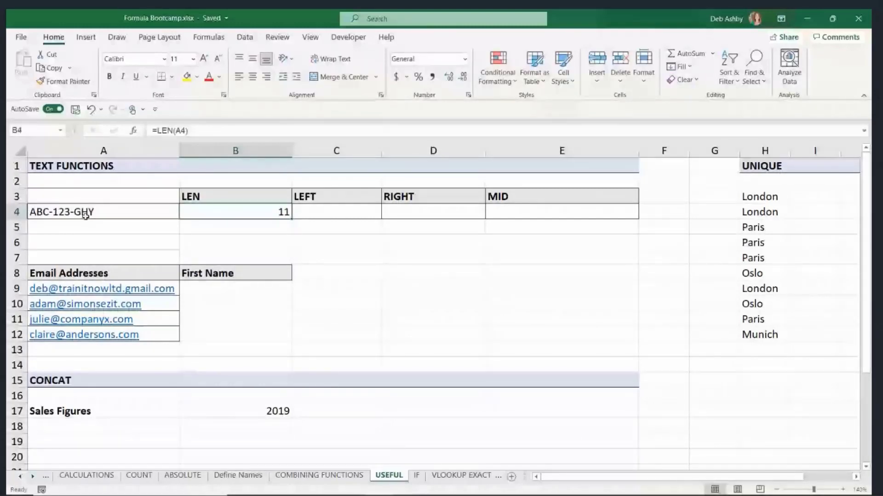
Enter =LEFT(A4,3) in C4 so it shows ABC.
left_click(342, 212)
type("=LEFT(")
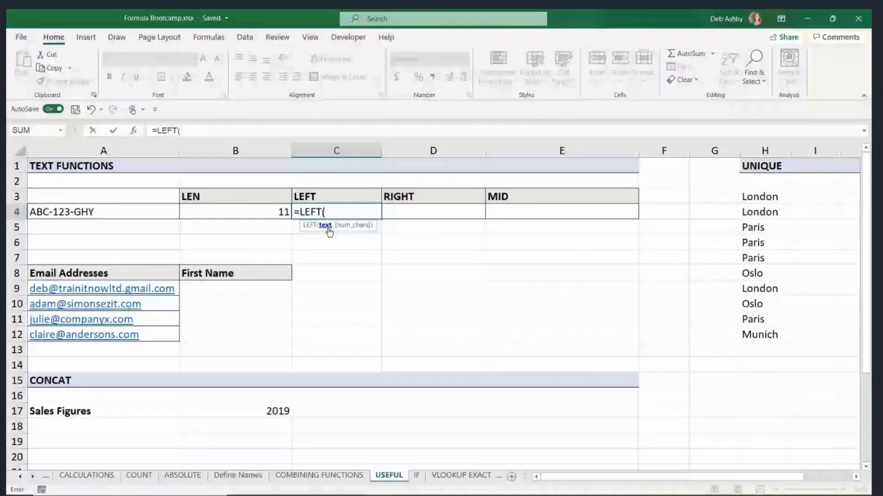
left_click(131, 211)
type(",")
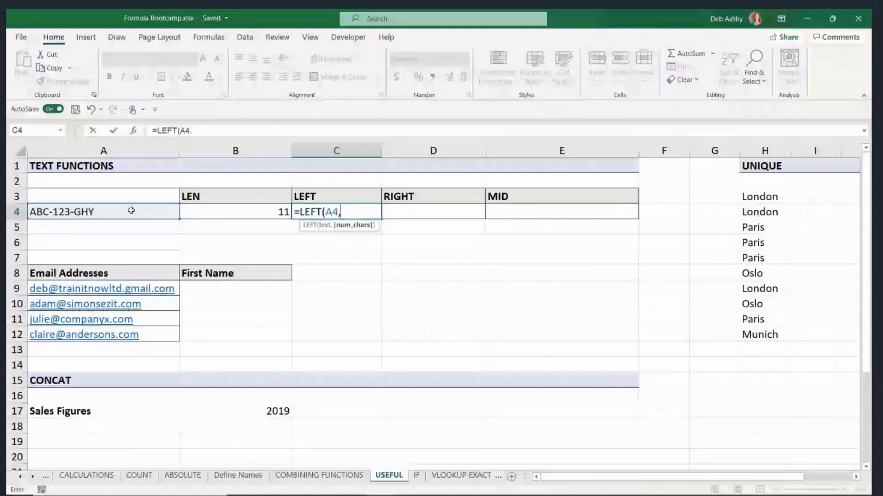
type("3")
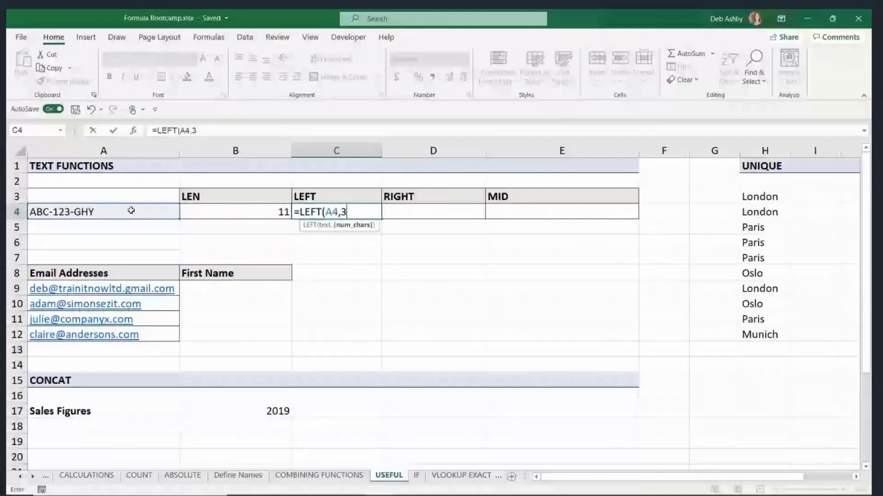
type(")")
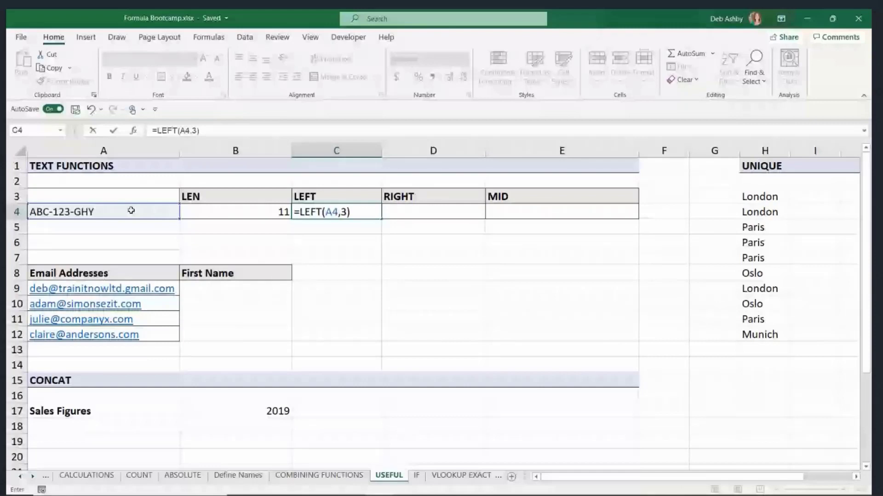
key("Return")
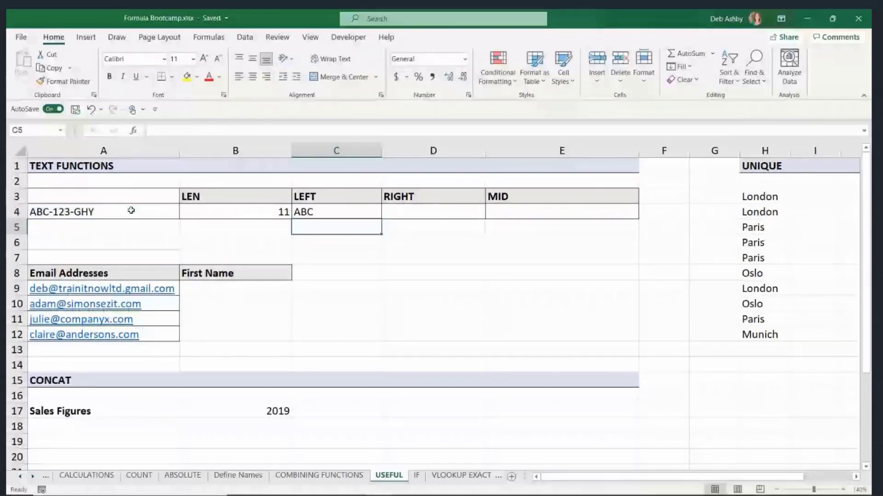
left_click(421, 213)
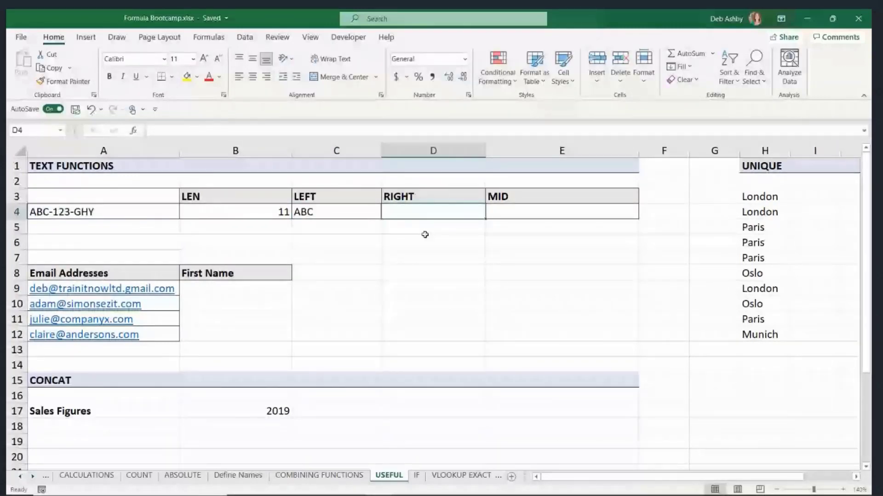
Enter =RIGHT(A4,3) in D4 so it shows GHY.
type("=RIGHT(")
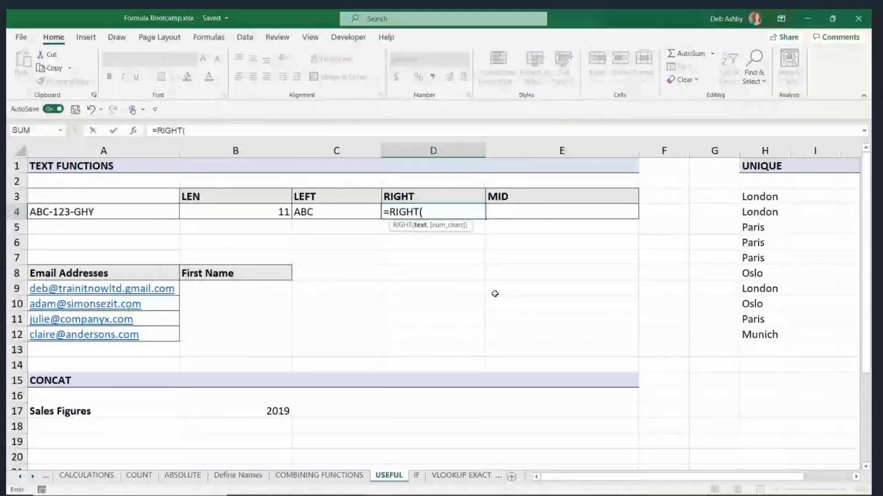
left_click(160, 215)
type(",")
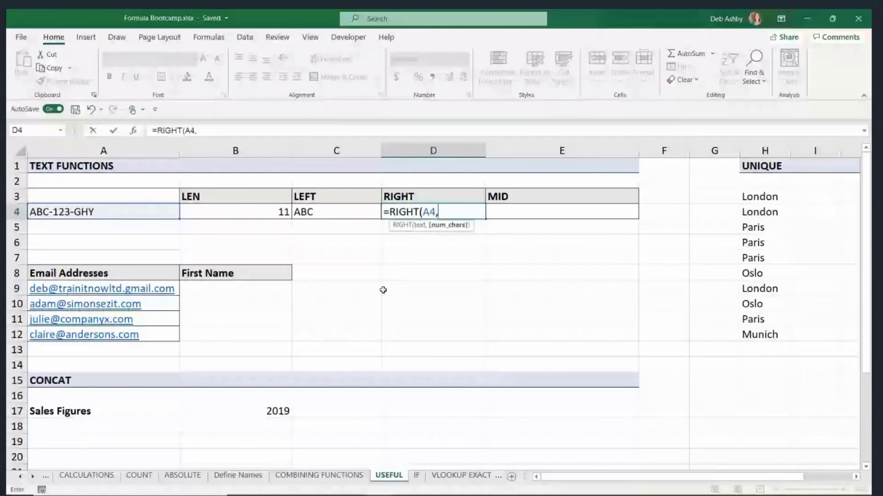
type("3")
key("Return")
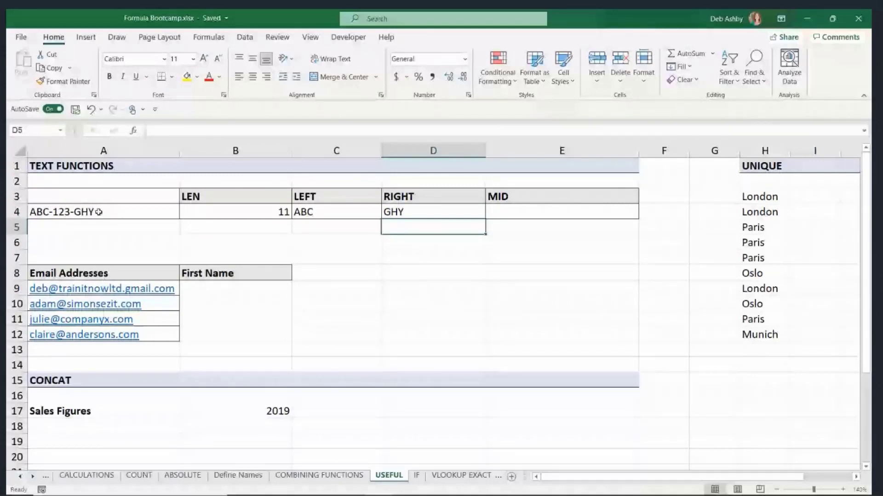
Enter =MID(A4,5,3) in E4 so it shows 123.
left_click(597, 212)
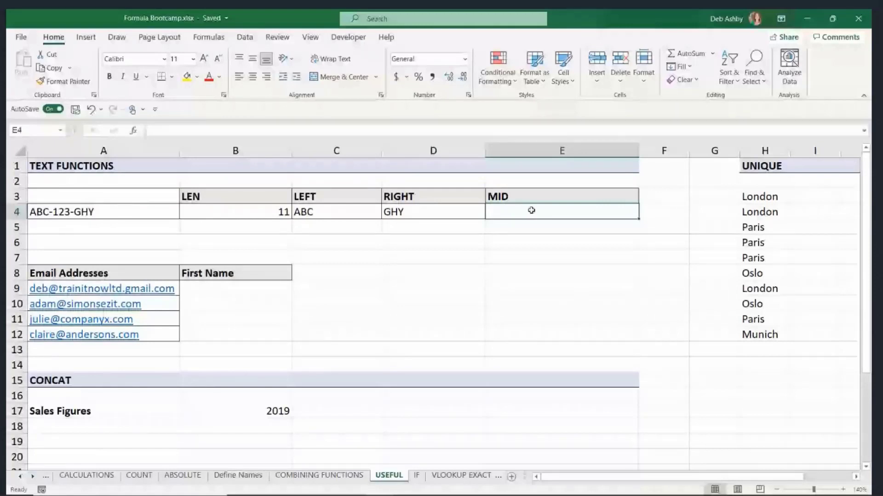
type("=MID")
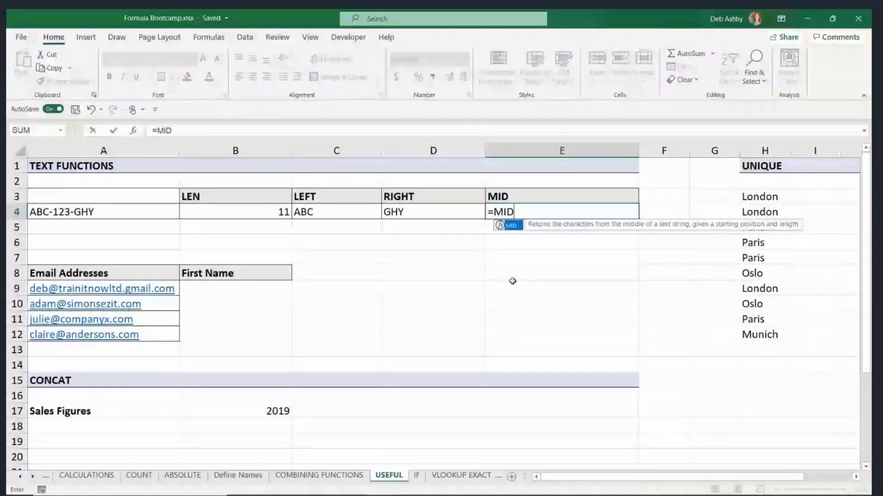
type("(")
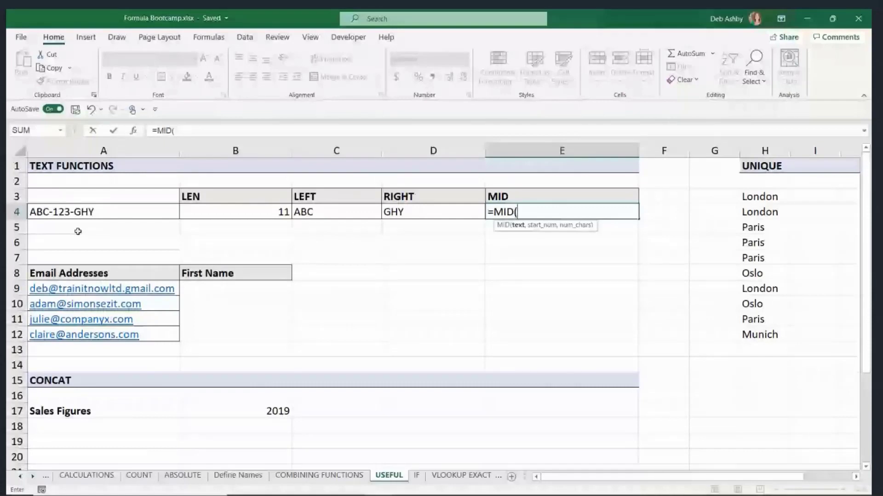
left_click(78, 212)
type(",")
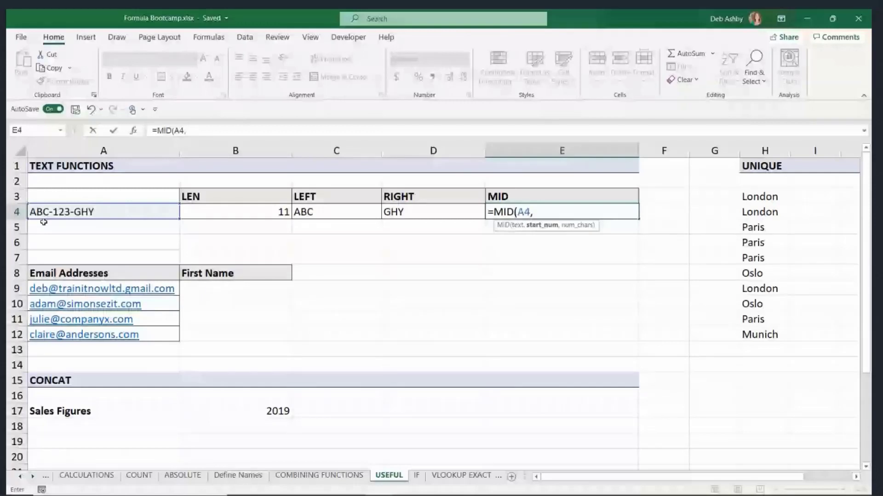
type("5,")
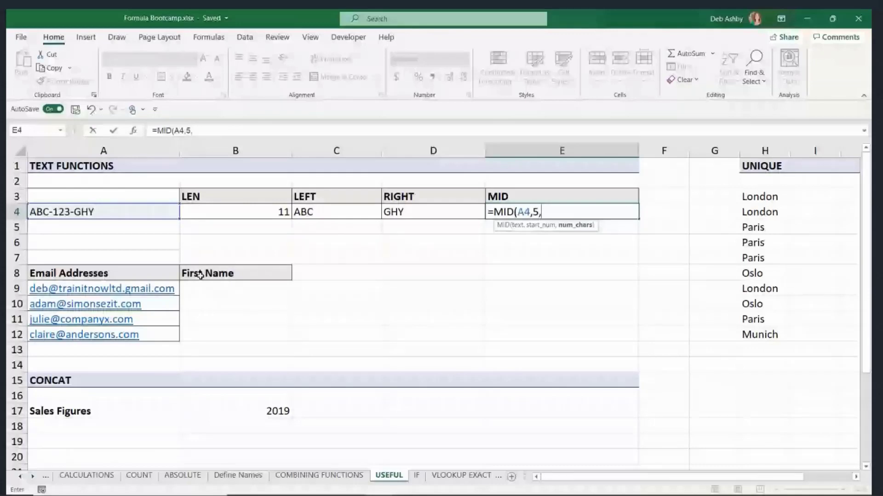
type("3")
key("Return")
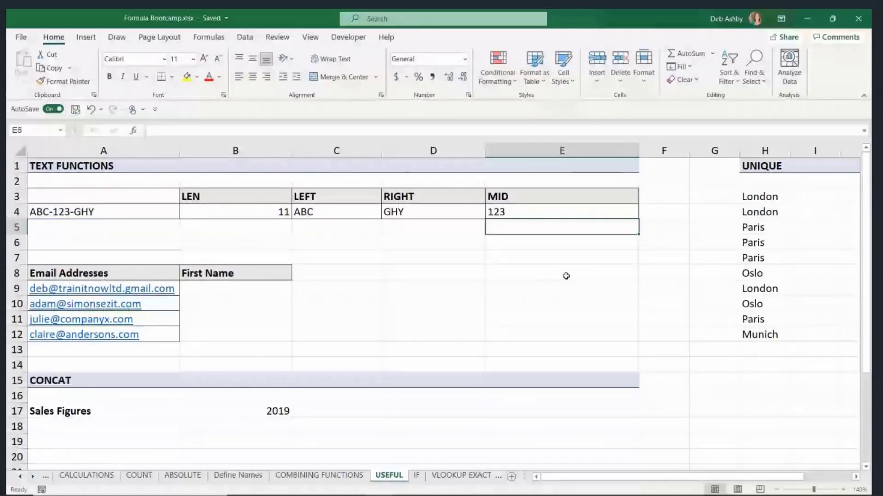
left_click(534, 214)
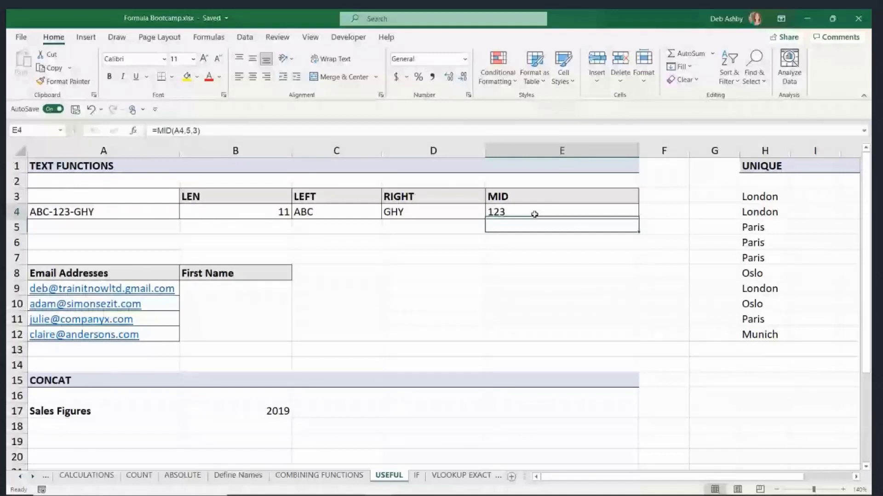
left_click(263, 215)
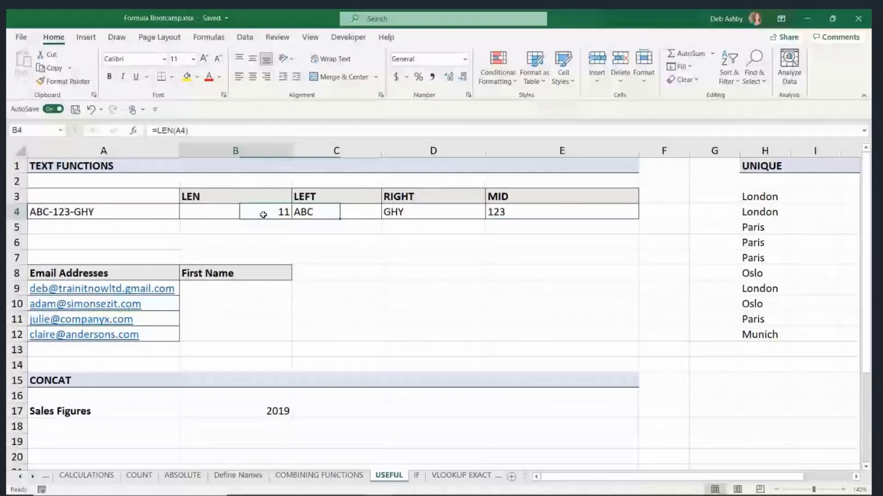
left_click(421, 246)
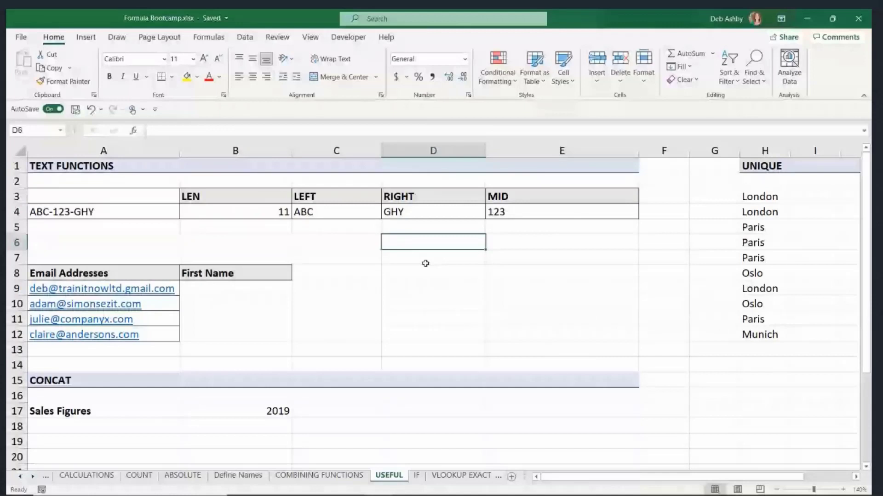
left_click_drag(322, 212, 514, 211)
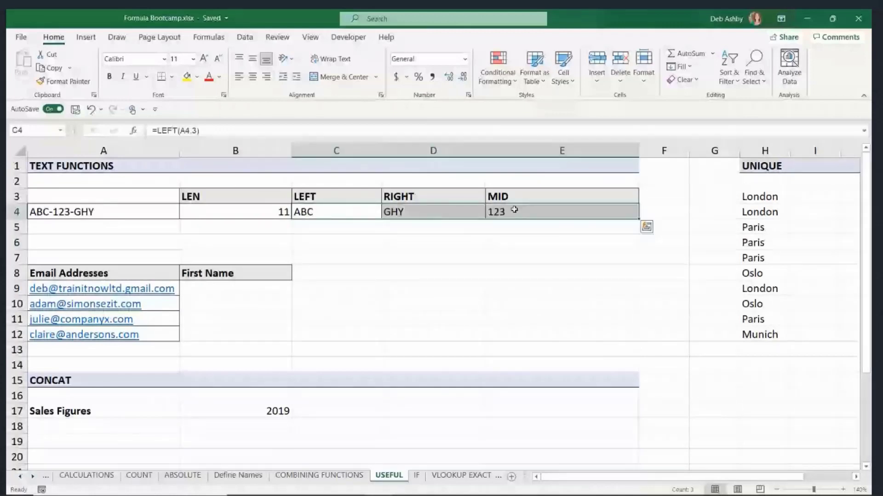
left_click(83, 212)
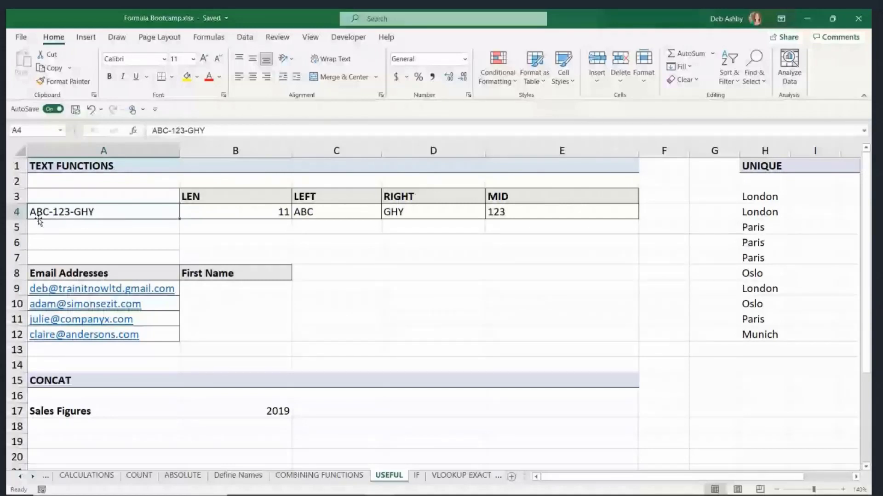
left_click(311, 210)
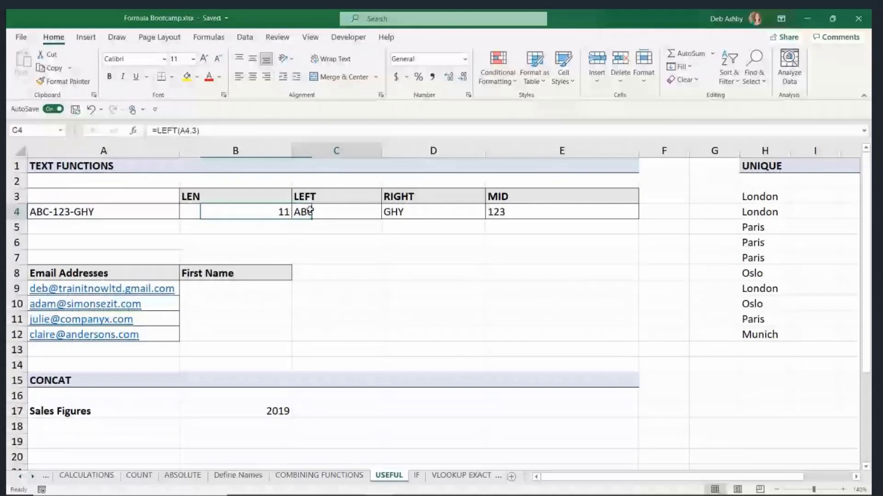
left_click_drag(310, 210, 561, 212)
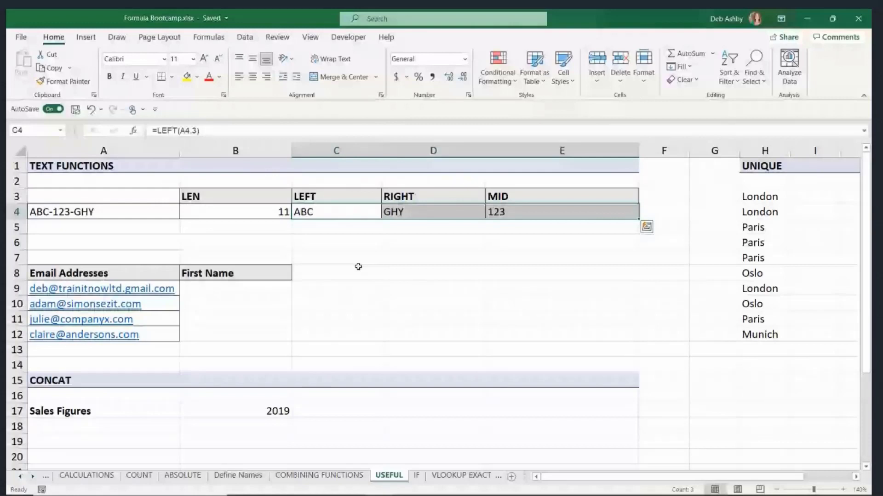
left_click(322, 243)
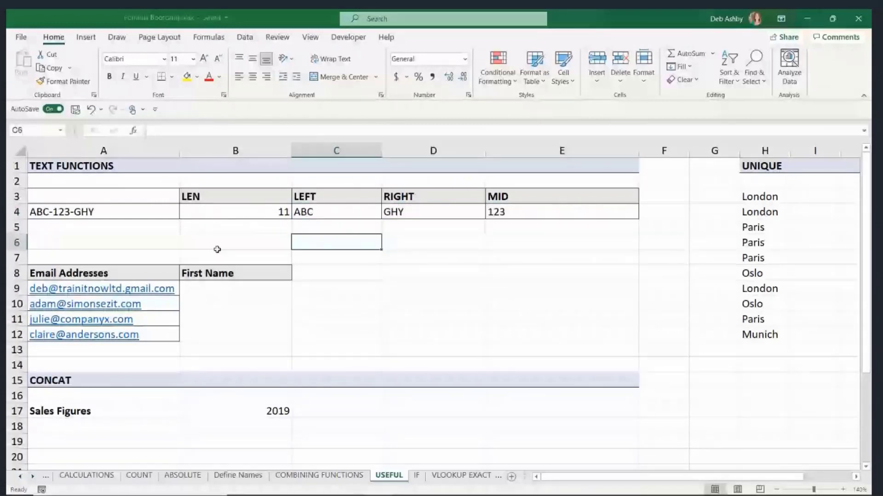
left_click(216, 288)
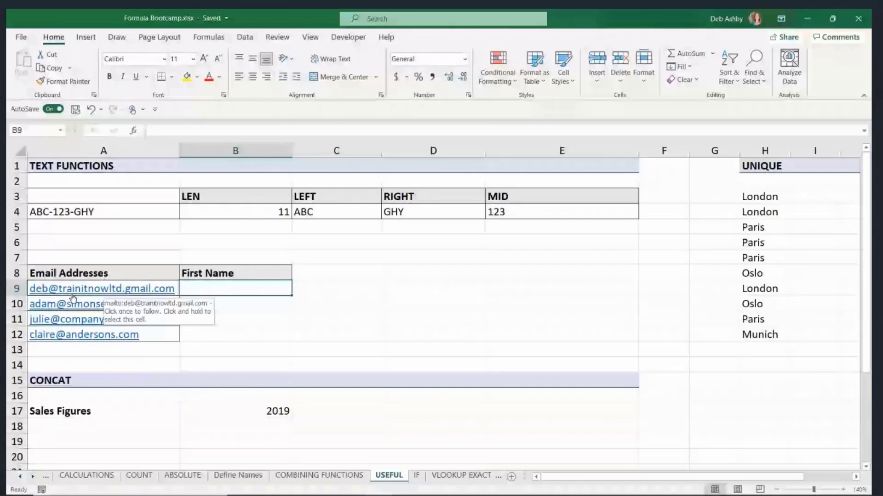
type("=left(")
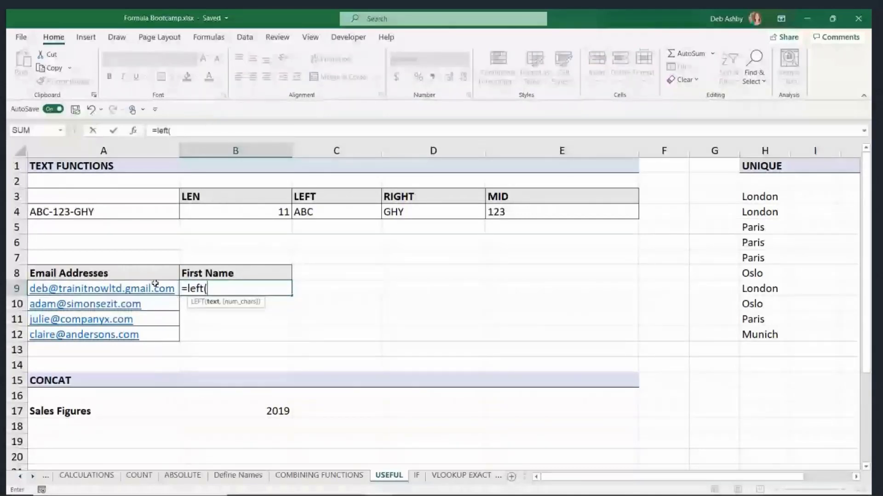
left_click(33, 289)
type(",")
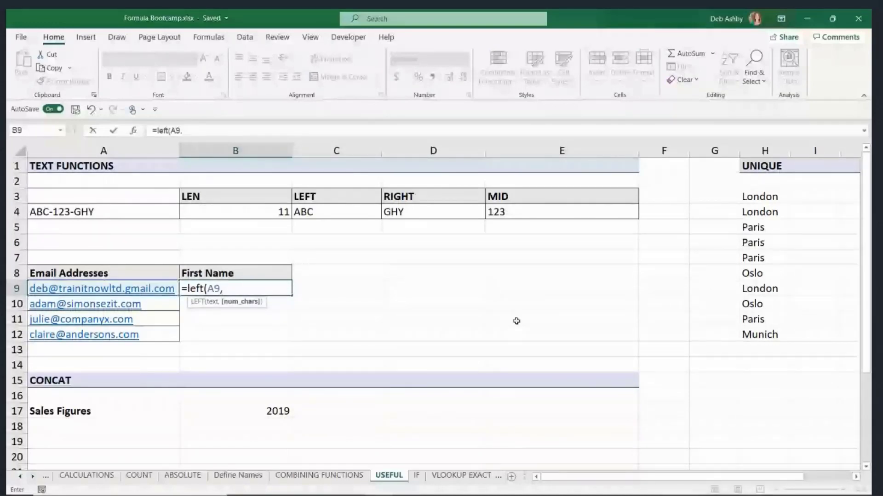
type("3)")
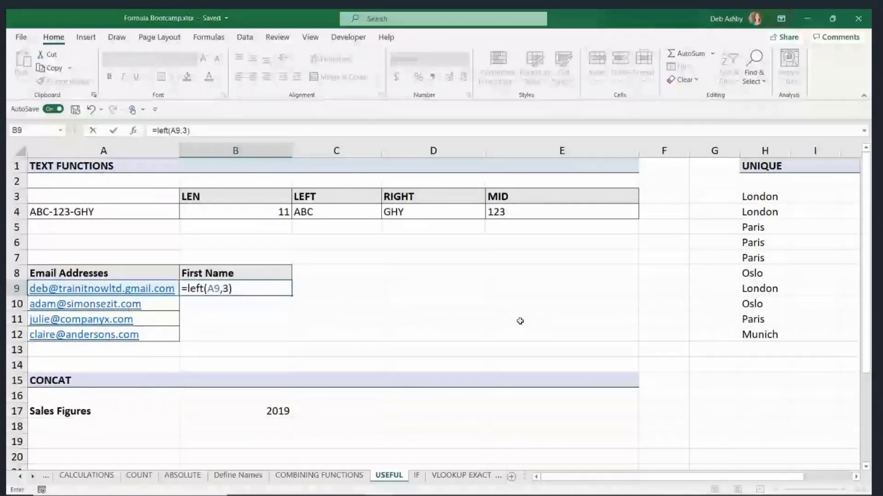
key("Return")
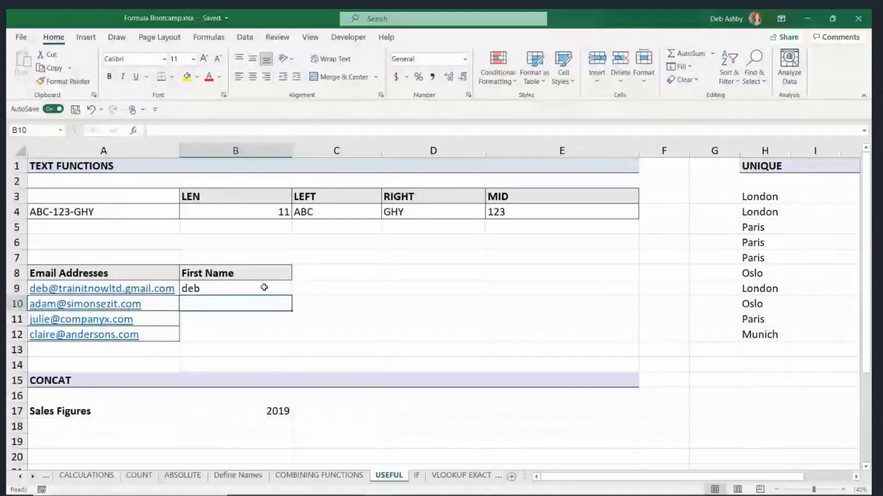
left_click(264, 287)
double_click(291, 296)
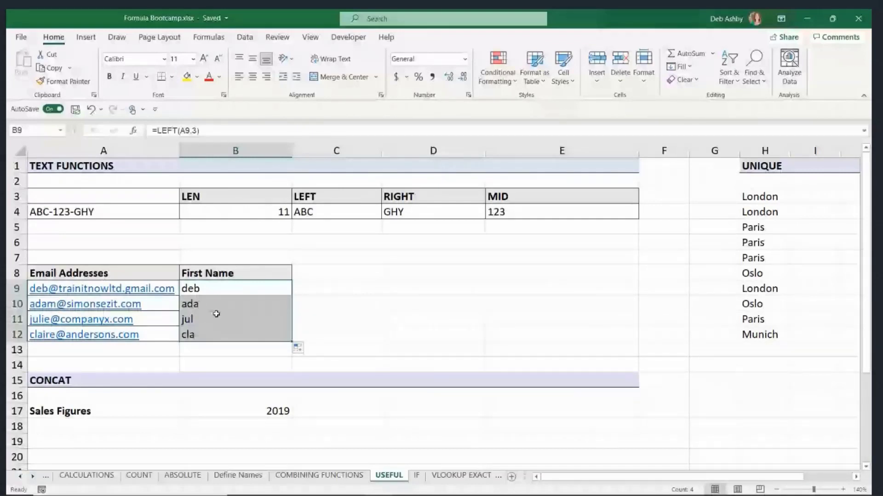
left_click_drag(213, 294, 213, 291)
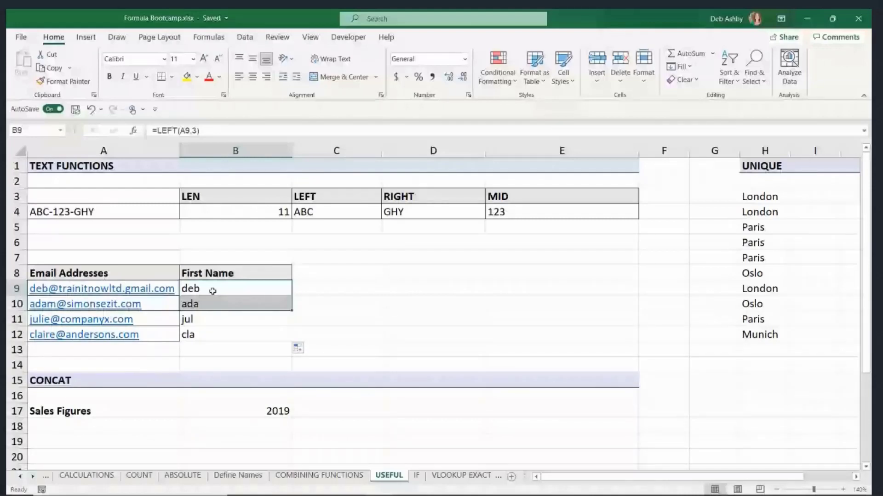
left_click_drag(213, 291, 228, 327)
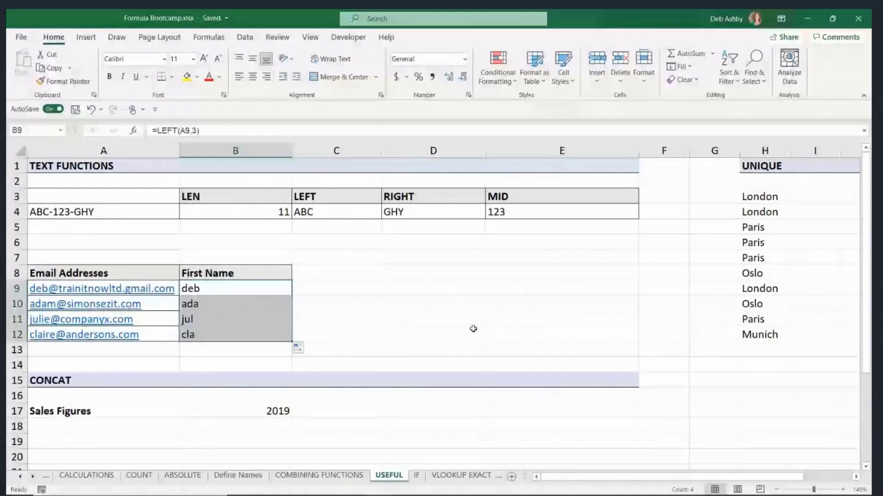
key("Delete")
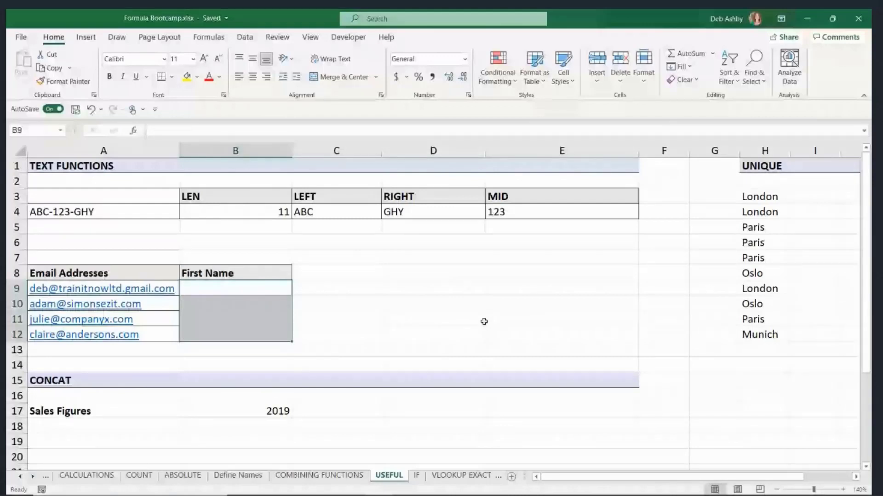
Enter =FIND("@",A9) in B9 and fill it down to B12.
left_click(283, 289)
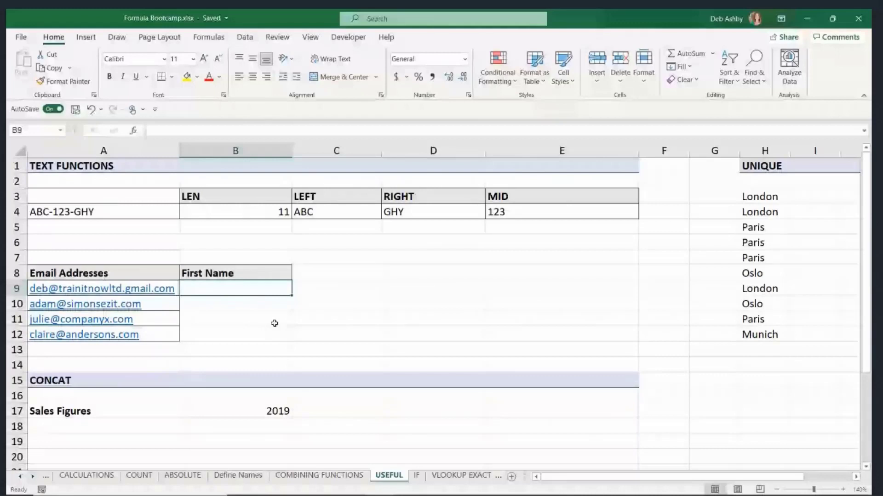
type("=FIND")
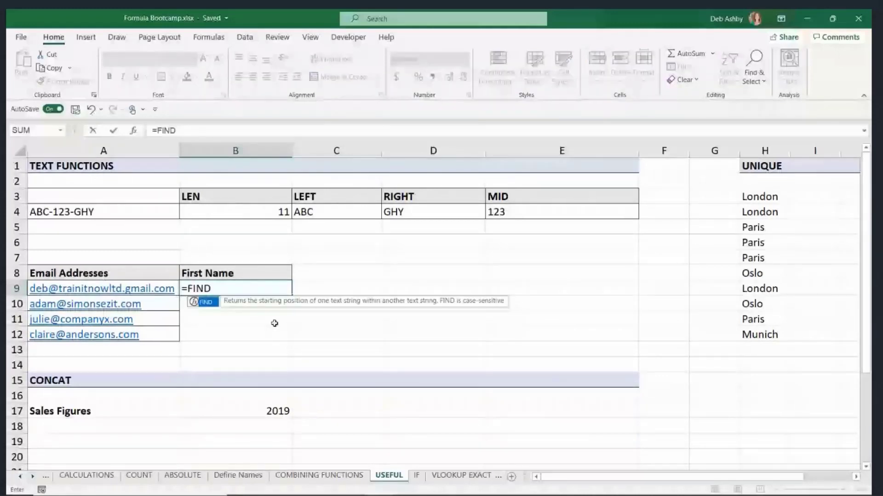
type("(")
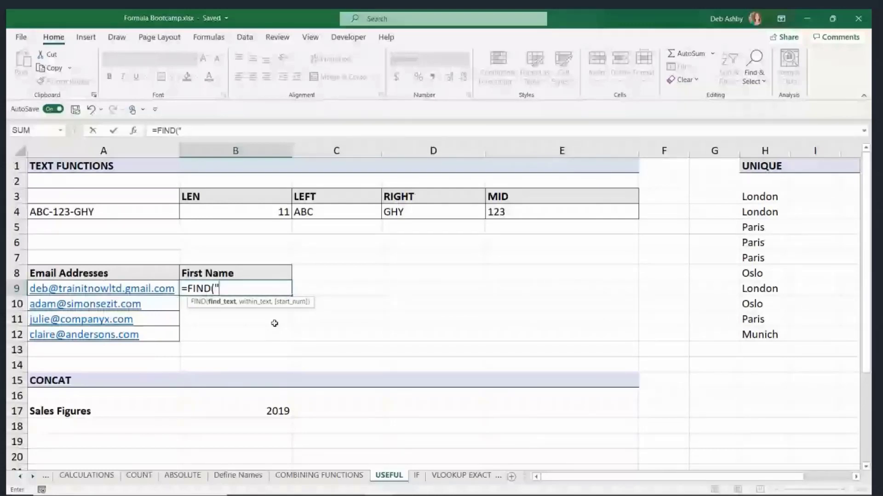
type("@\"")
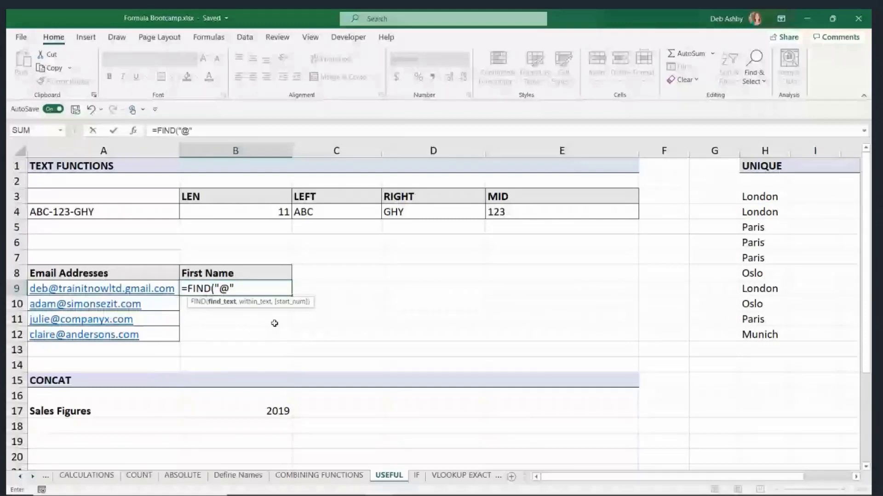
type(",")
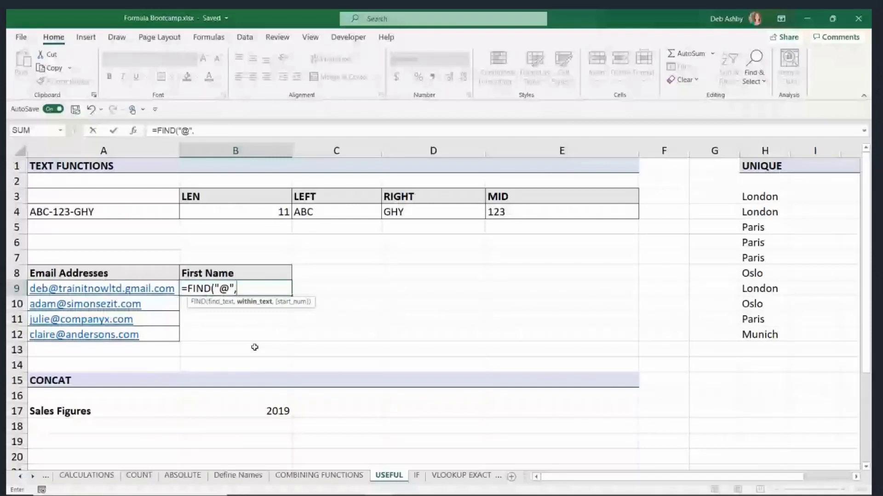
left_click(168, 286)
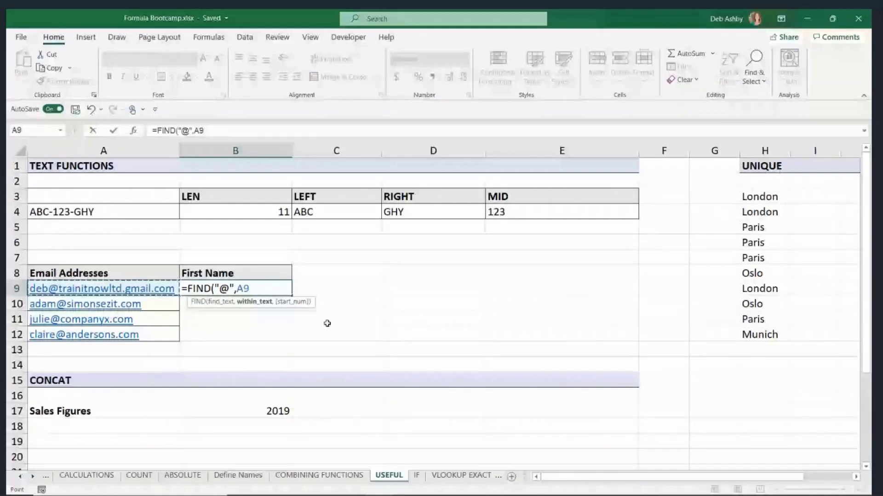
type(")")
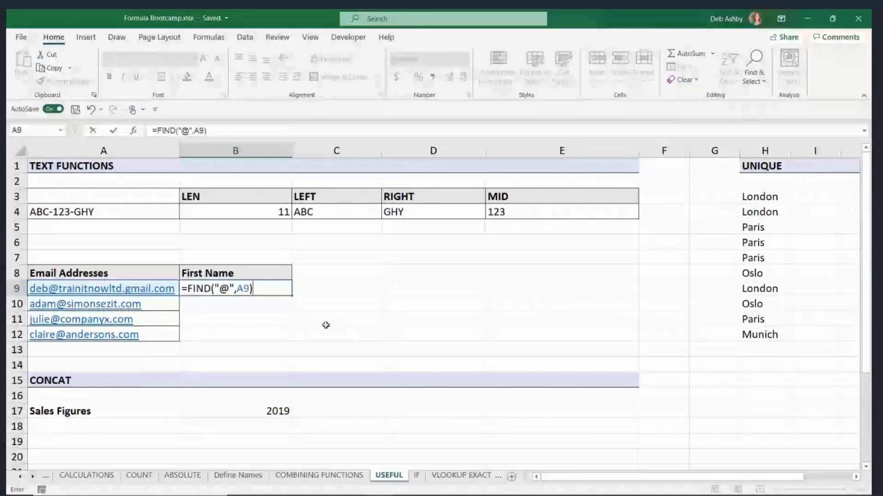
key("ctrl+Return")
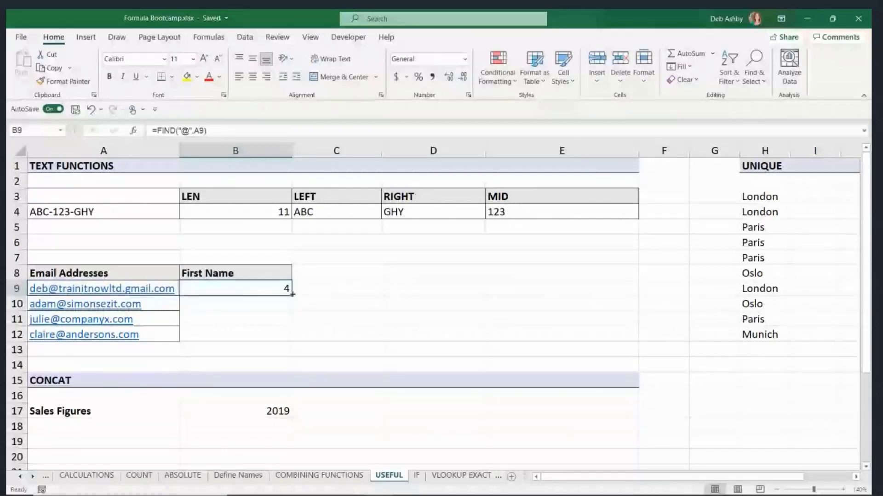
left_click_drag(292, 295, 292, 341)
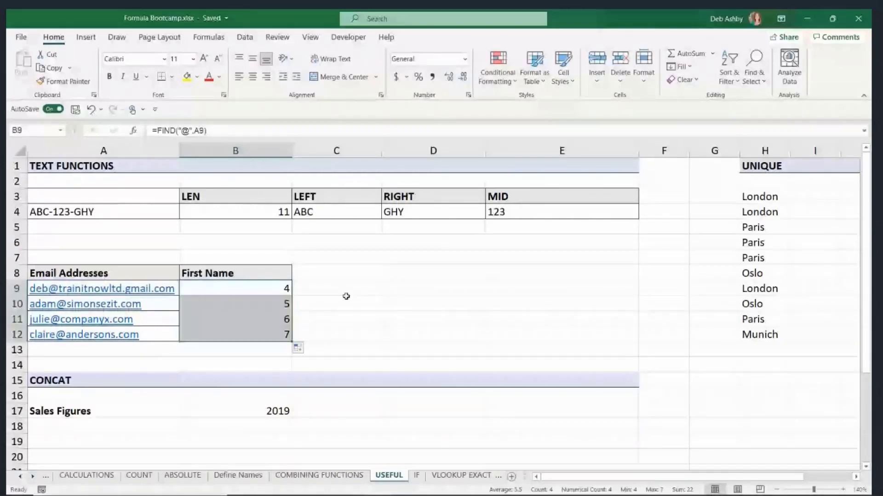
Check the FIND formulas in B9:B12, which return 4, 5, 6 and 7.
left_click(257, 307)
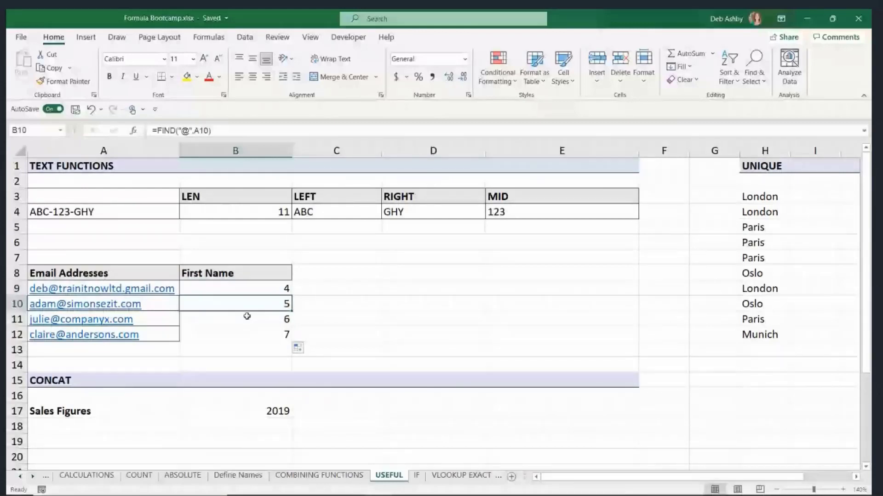
left_click(247, 337)
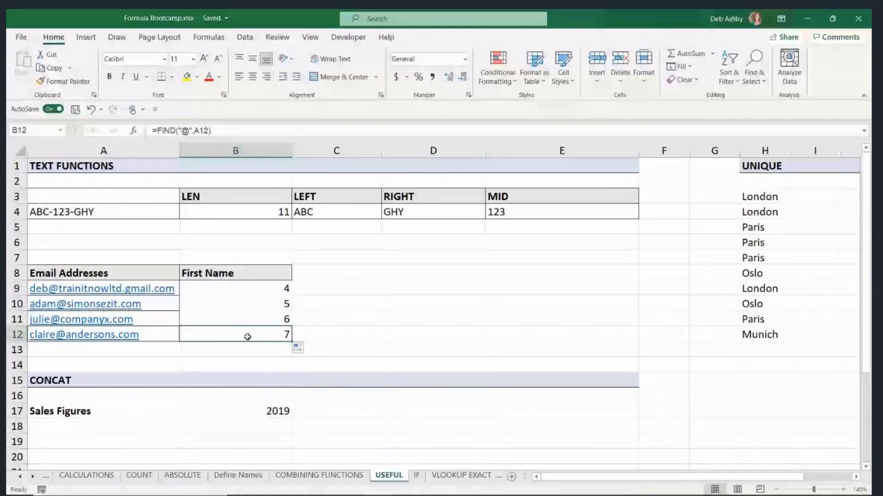
left_click(233, 290)
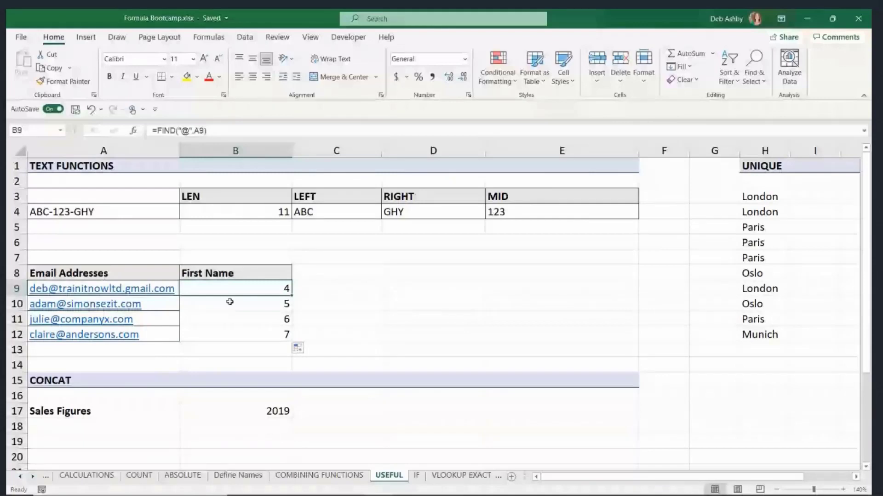
left_click(235, 319)
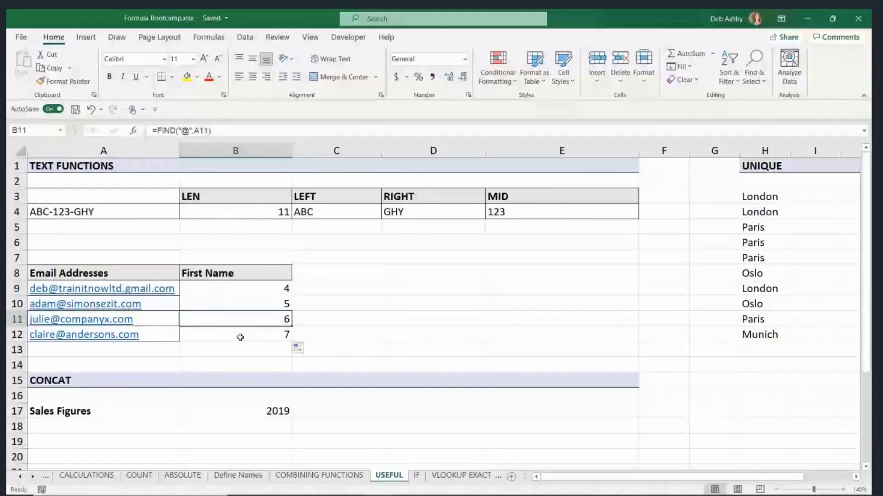
left_click(240, 336)
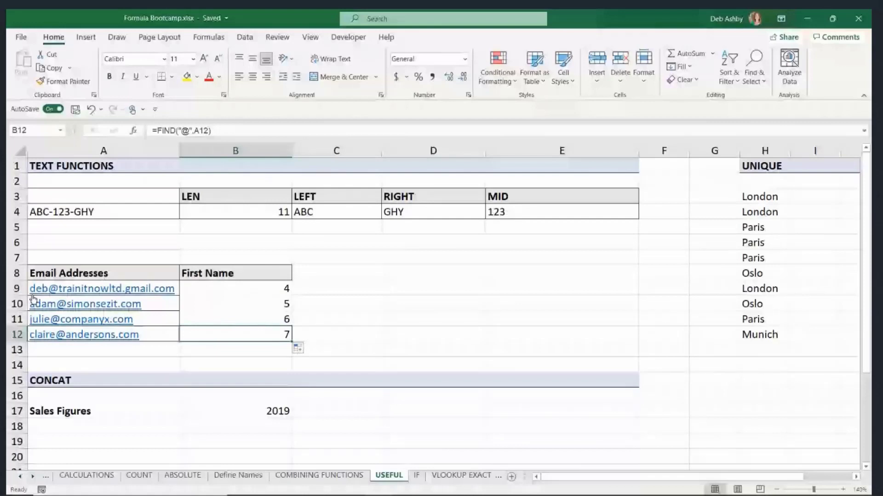
left_click(336, 288)
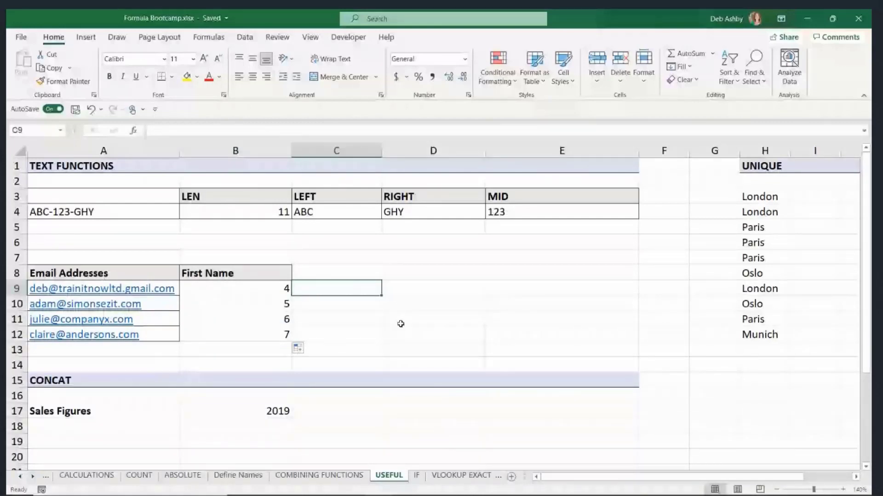
Enter =LEFT(A9,B9) in C9 and fill it down to C12.
type("=LEFT(")
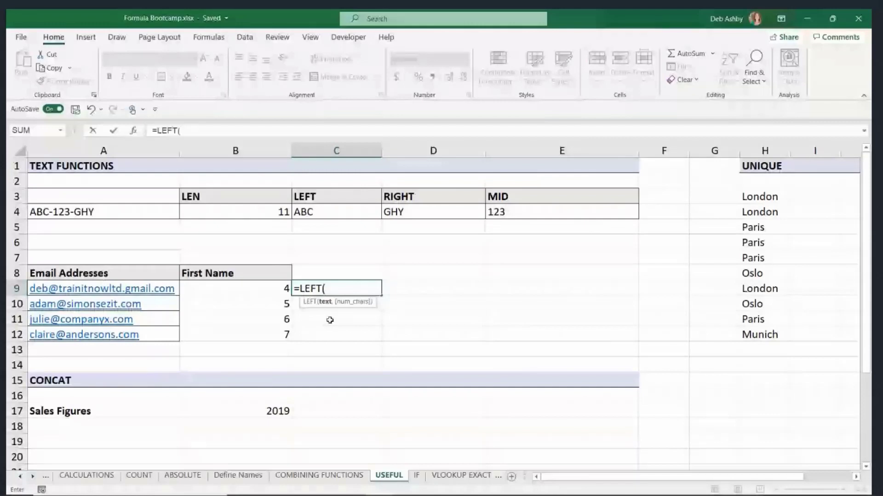
left_click(177, 288)
type(",")
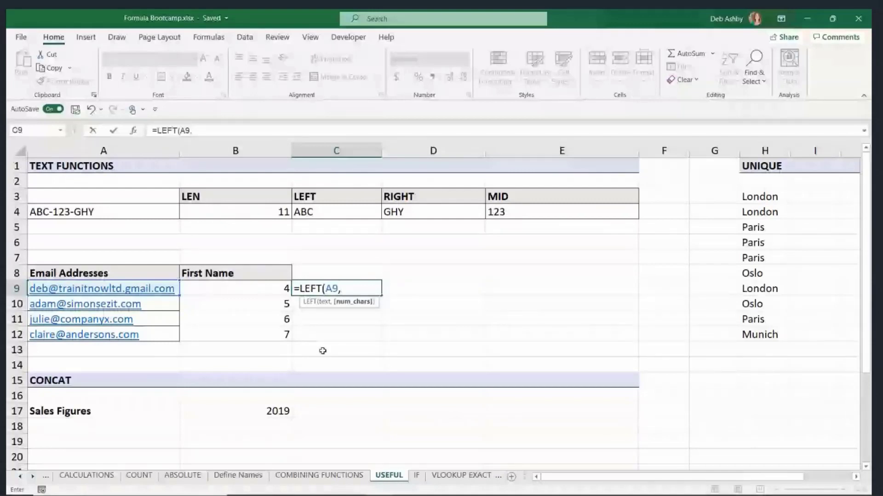
left_click(261, 289)
key("Return")
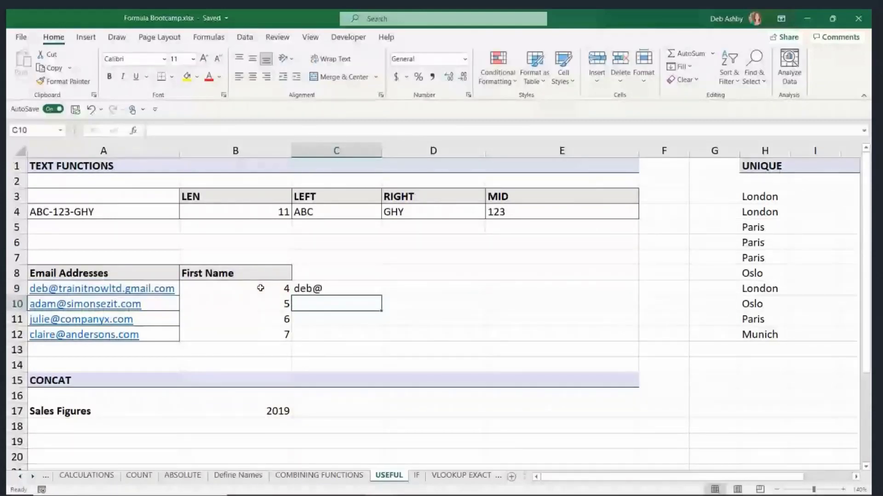
left_click(337, 293)
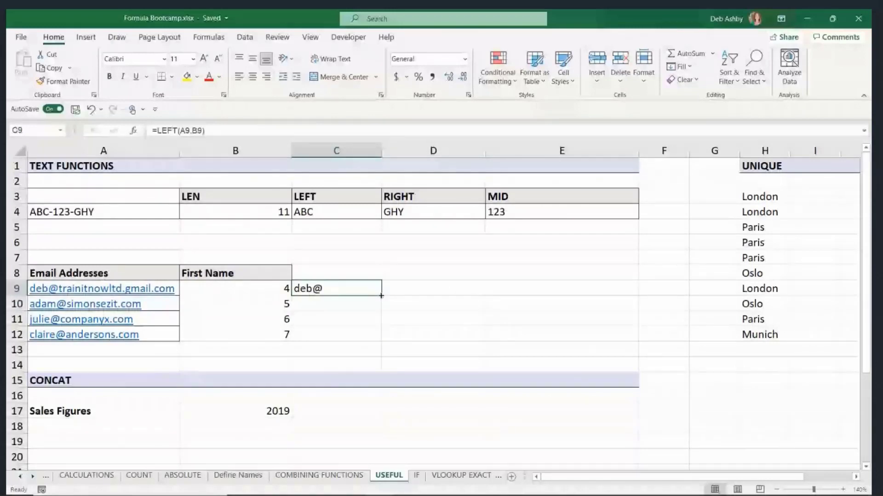
double_click(381, 295)
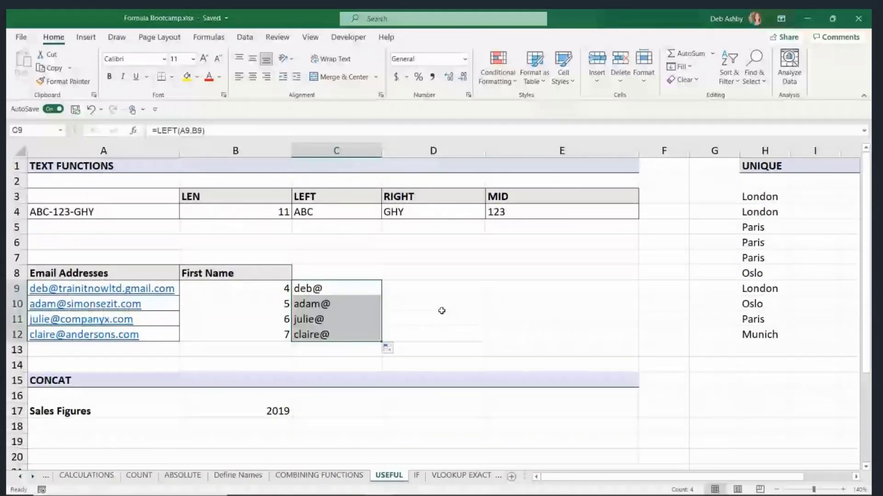
Change C9 to =LEFT(A9,B9-1) so the @ is dropped, then review the formulas.
double_click(350, 289)
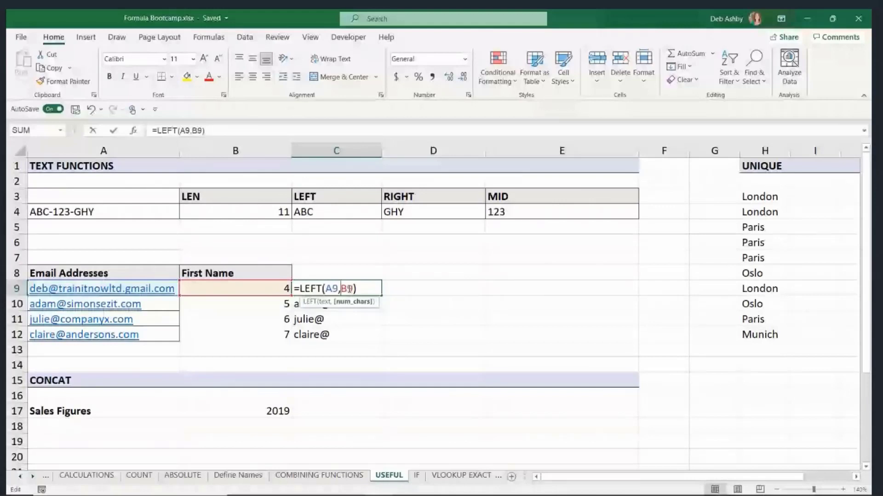
type("-1")
key("Return")
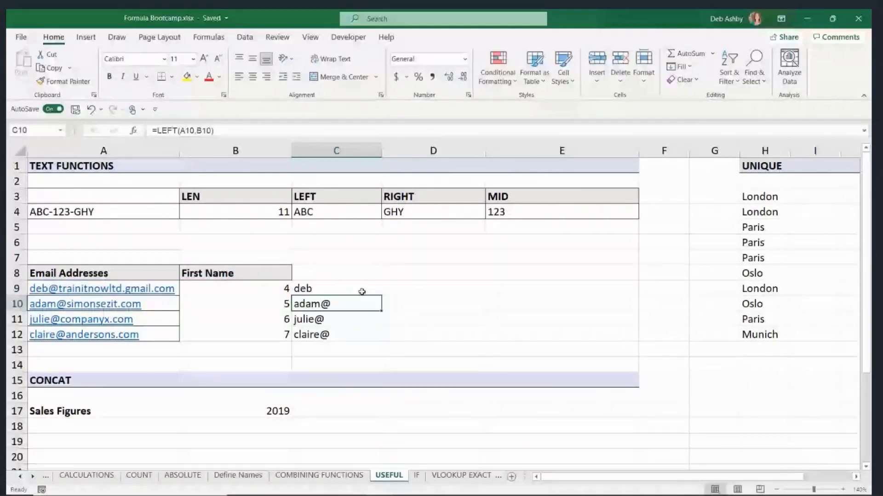
left_click(432, 303)
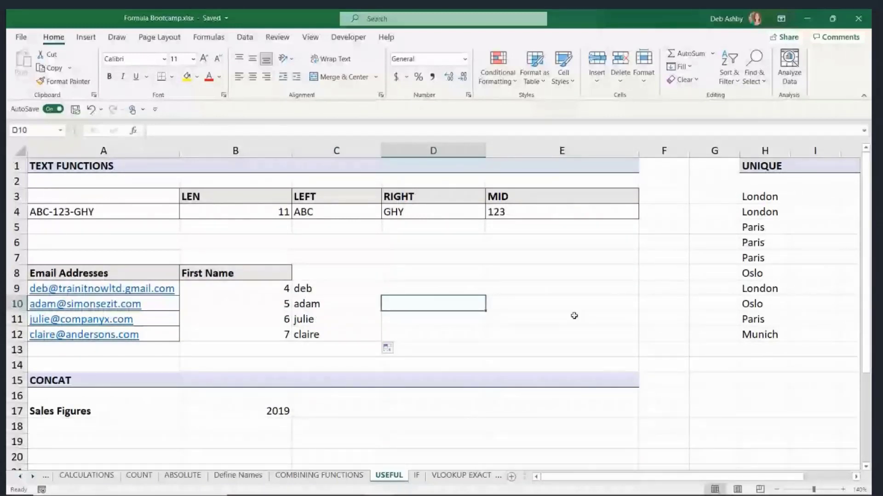
left_click(328, 291)
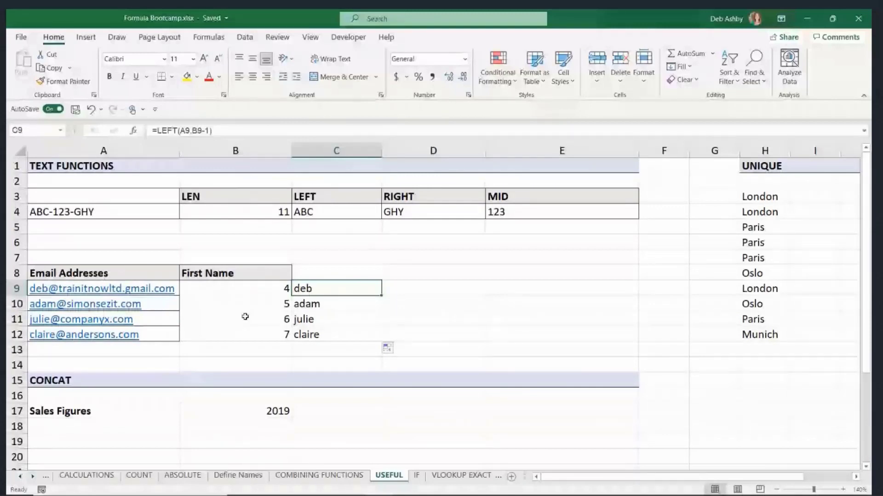
key("Right")
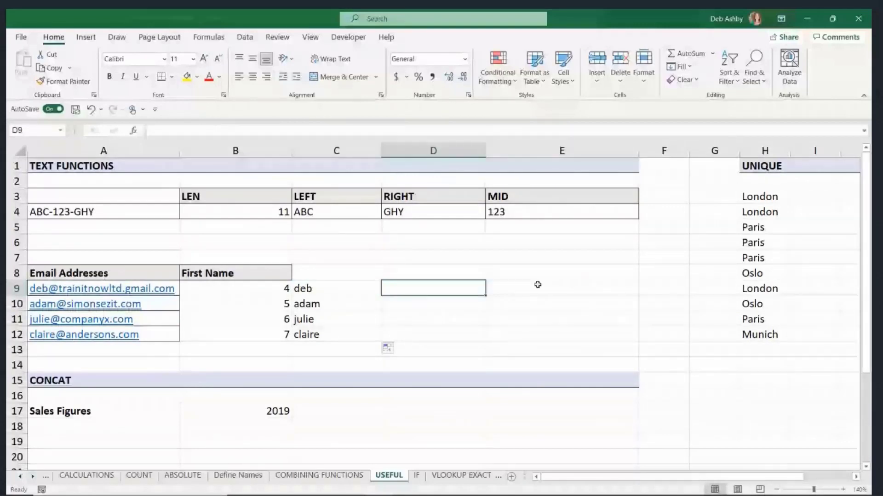
left_click(326, 288)
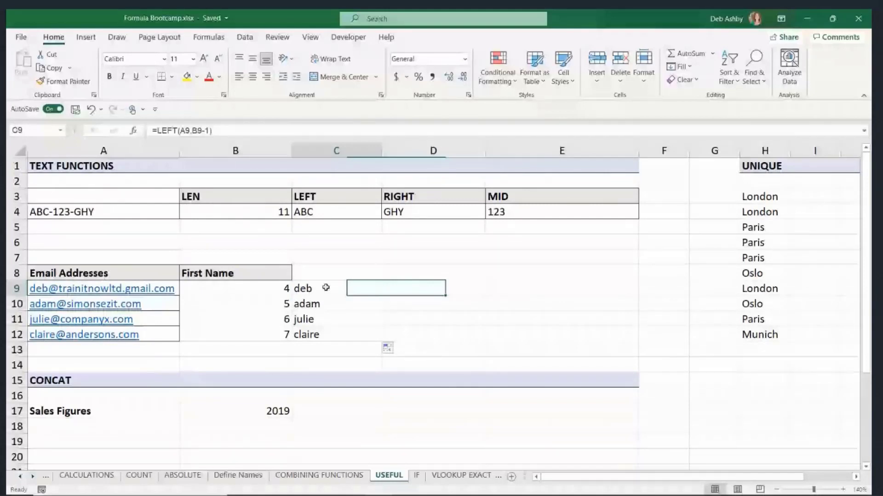
left_click(258, 290)
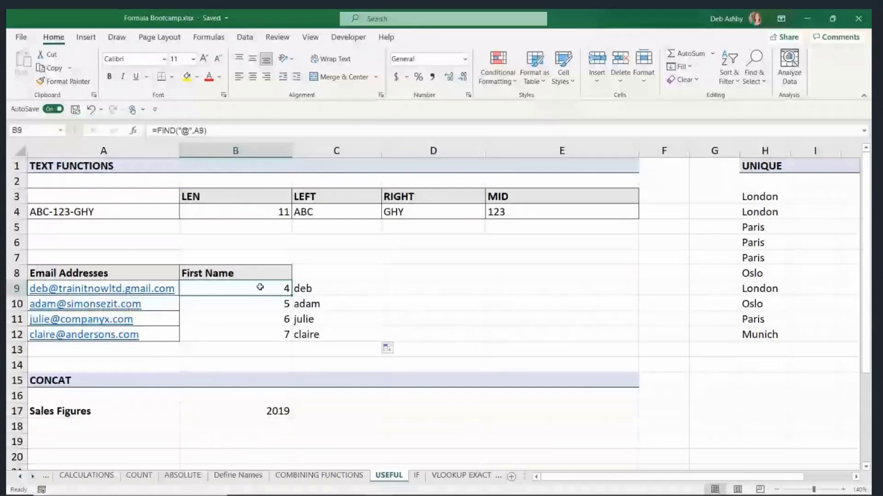
left_click(439, 273)
Start a UNIQUE entry in J3, then cancel it and leave J3 empty.
scroll(440, 275, "down", 2)
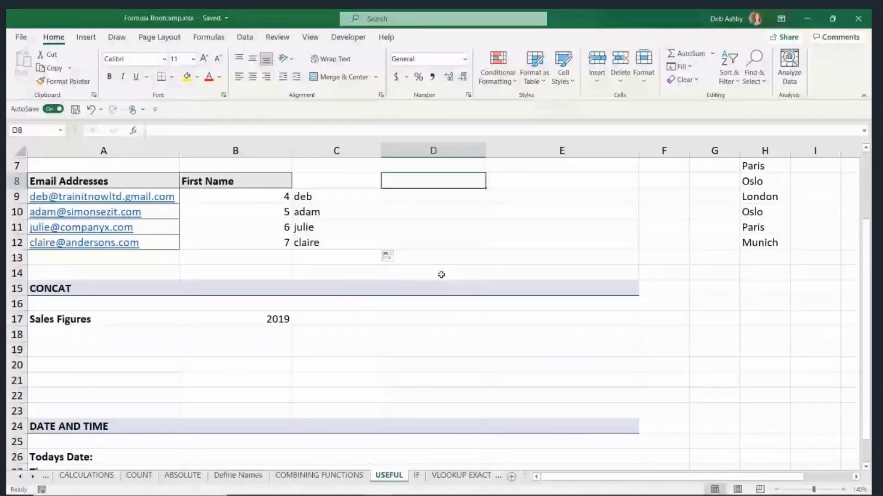
scroll(441, 274, "down", 1)
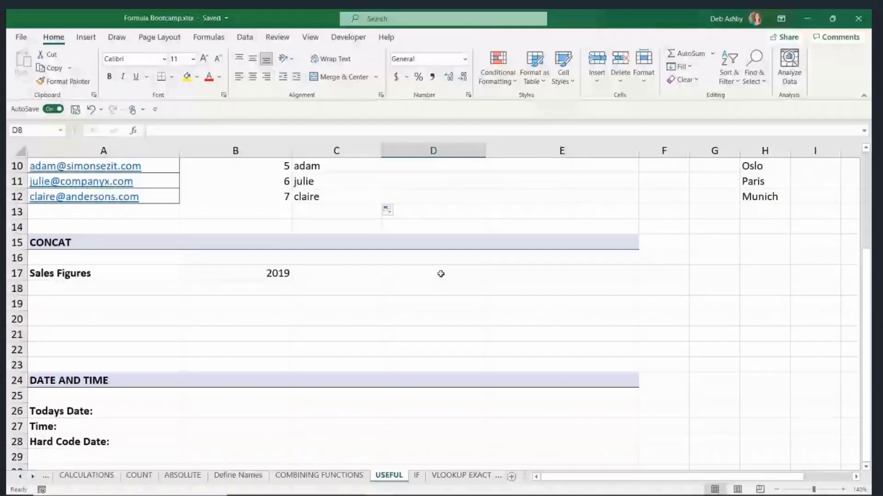
scroll(441, 274, "up", 3)
left_click_drag(667, 476, 706, 487)
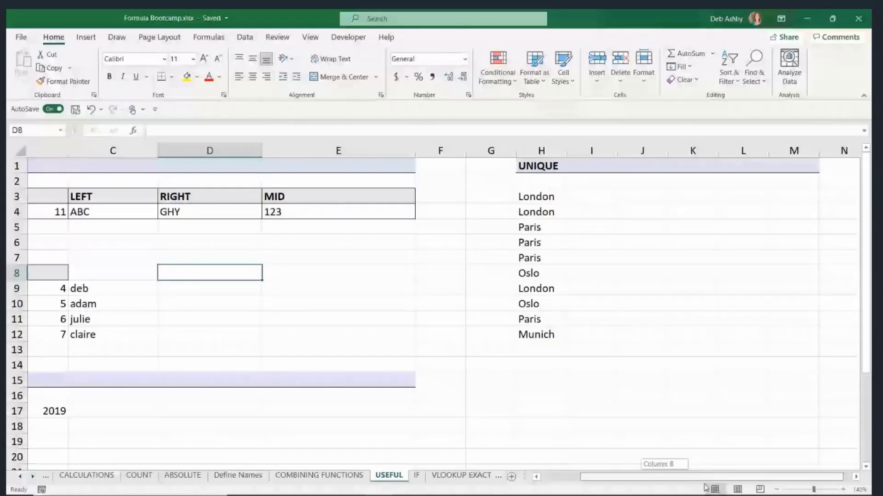
left_click_drag(705, 487, 712, 487)
left_click(598, 197)
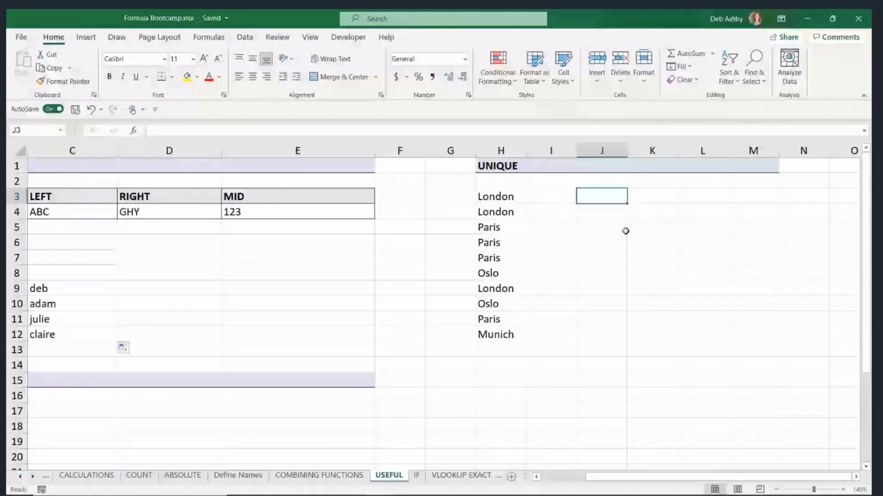
key("F2")
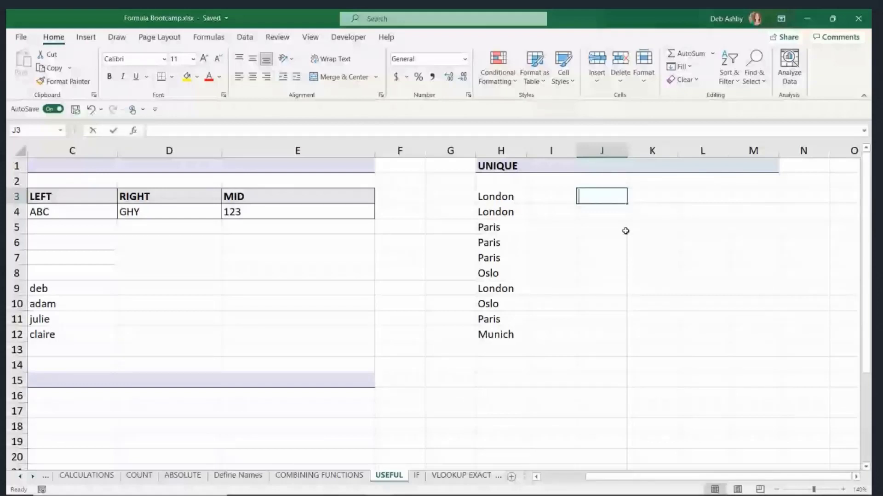
type("=UNIQ")
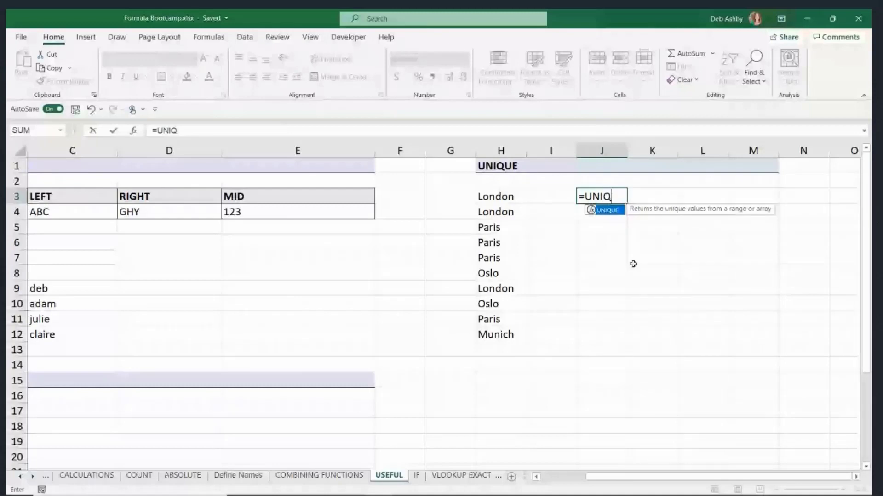
key("Escape")
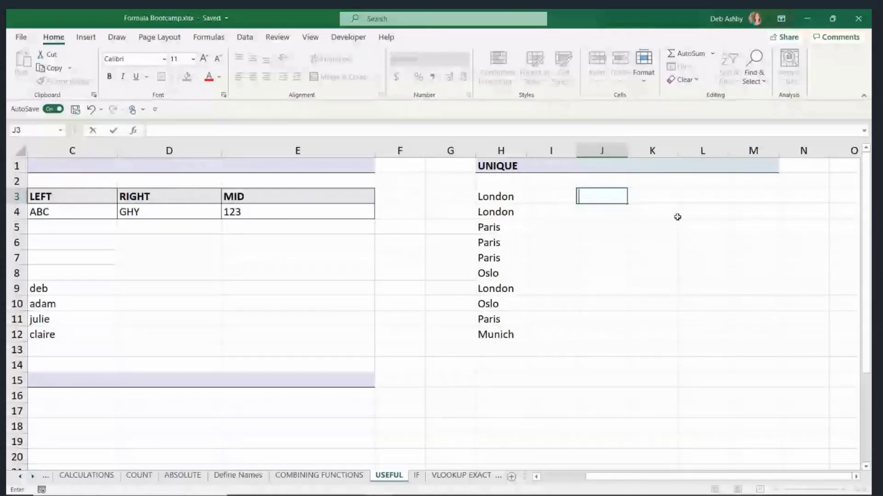
key("Return")
key("Return")
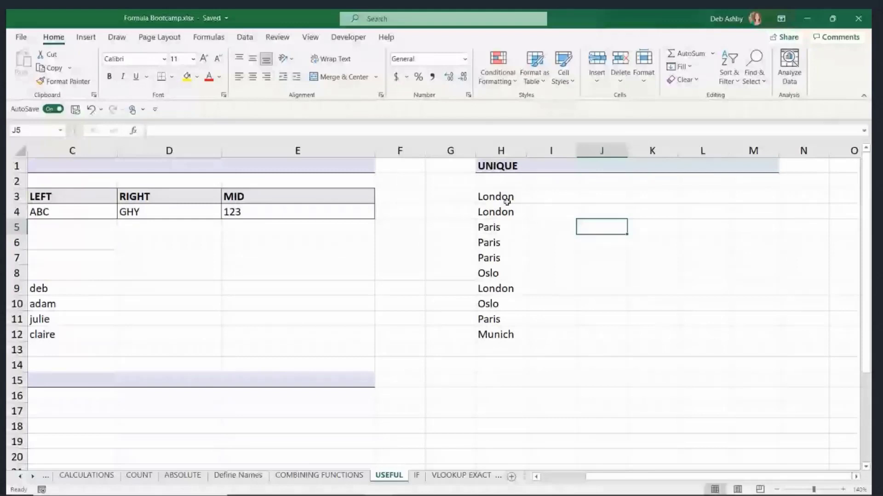
Enter =UNIQUE(H3:H12) in J3 to spill London, Paris, Oslo and Munich.
left_click_drag(507, 197, 506, 247)
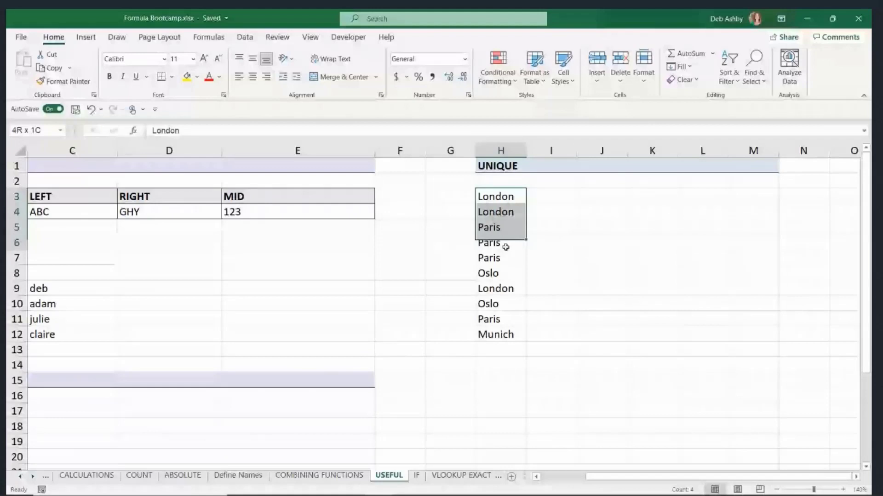
left_click_drag(506, 248, 499, 334)
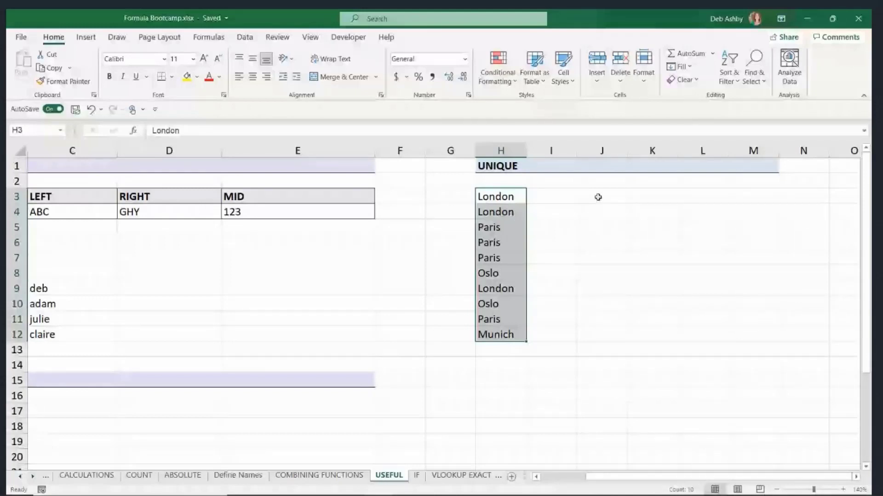
left_click(597, 197)
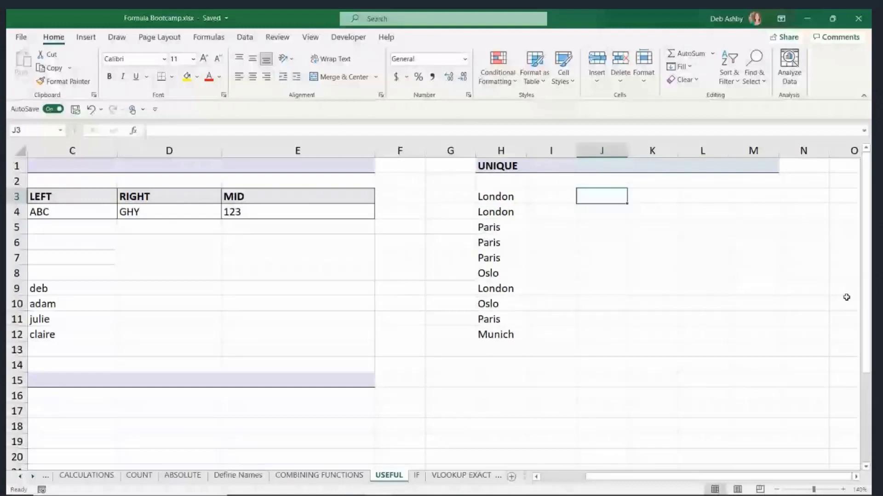
type("=UN")
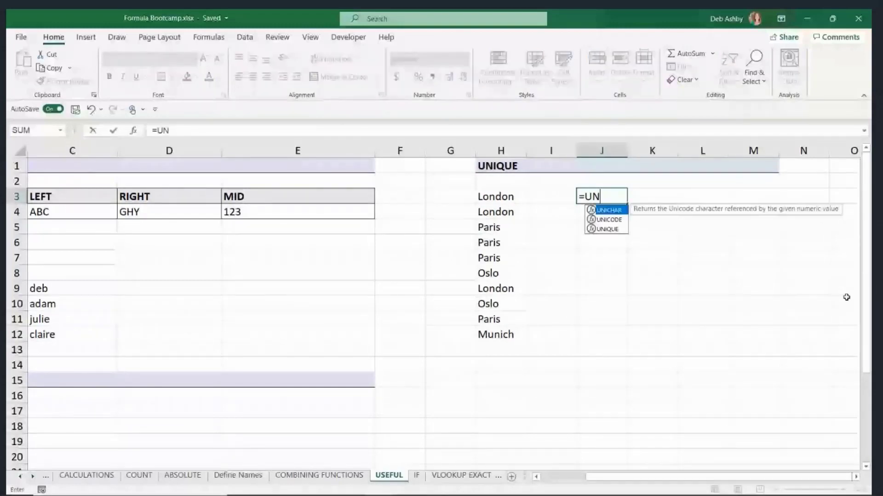
type("IQUE(")
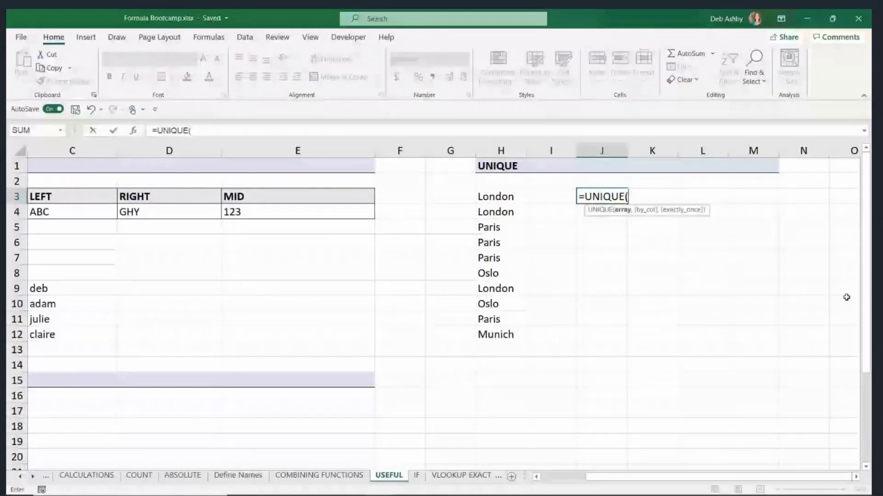
key("Left")
key("Left")
key("ctrl+shift+Down")
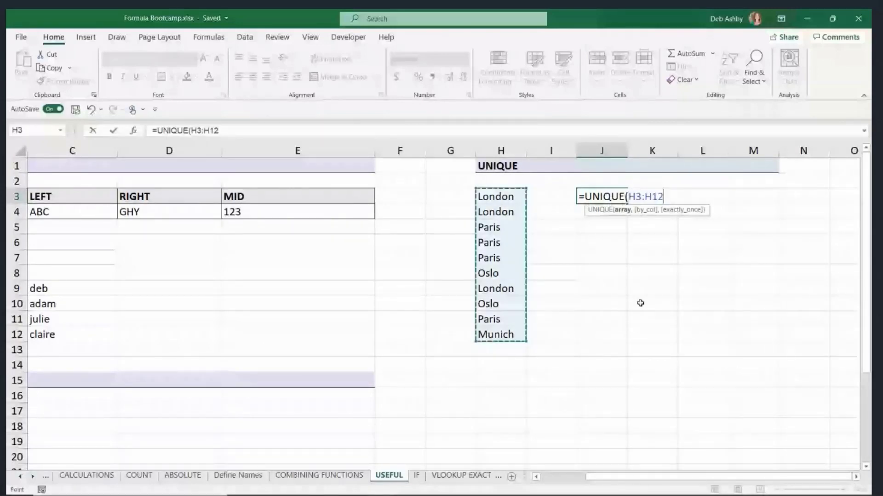
key("Return")
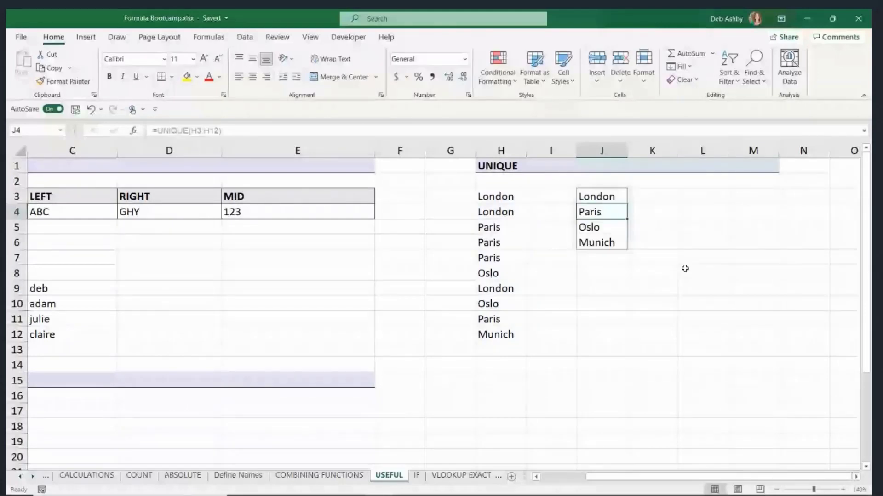
left_click(685, 268)
scroll(527, 452, "left", 2)
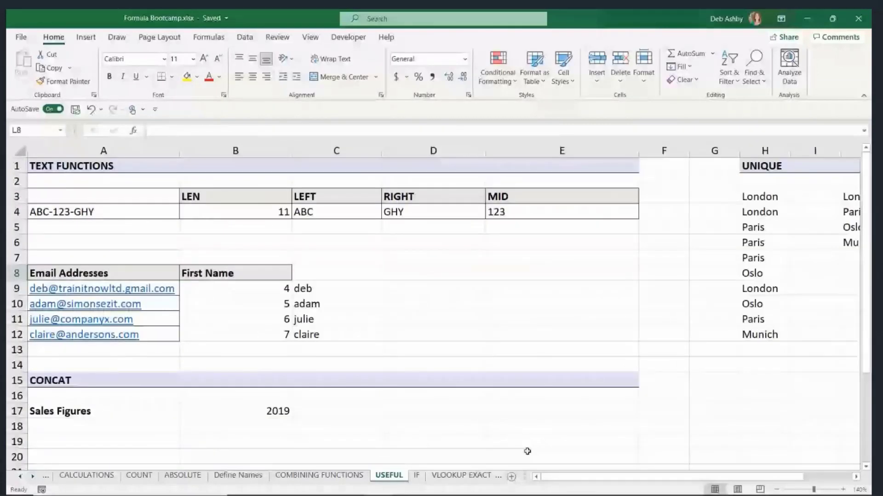
In the CONCAT section, type a sample first name in D18 and surname in E18.
left_click(462, 273)
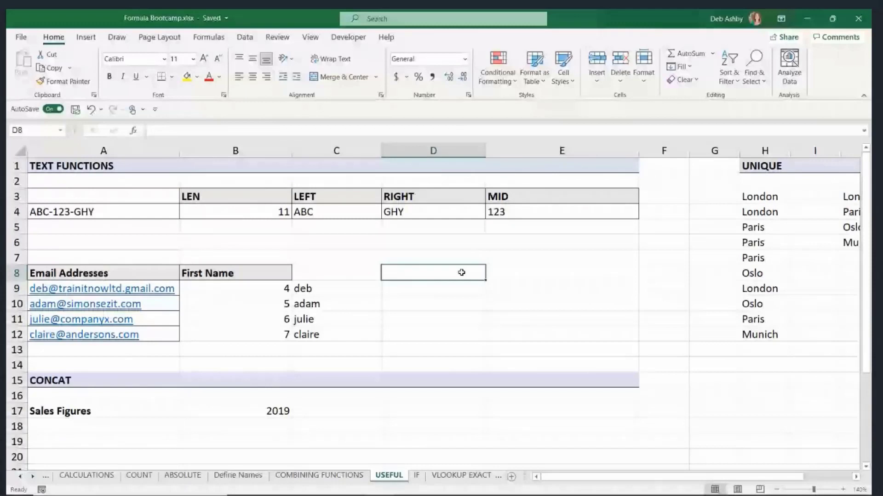
scroll(473, 272, "down", 2)
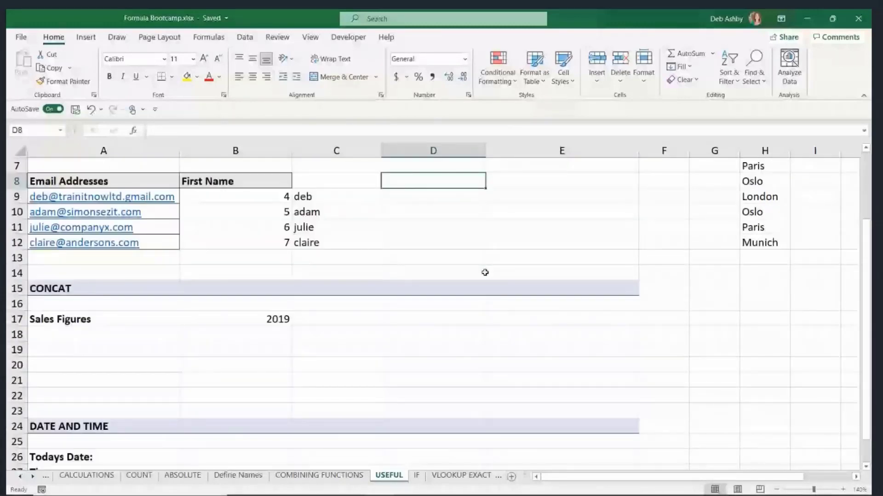
left_click(381, 306)
scroll(380, 307, "down", 1)
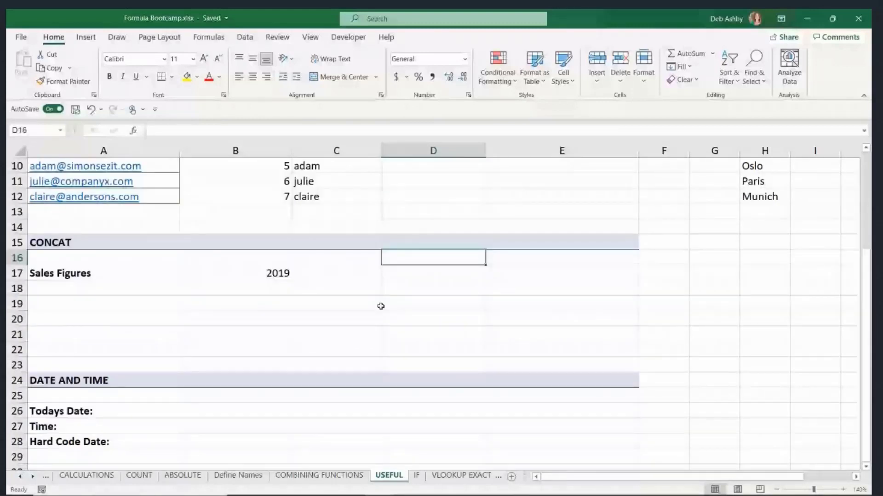
left_click(113, 304)
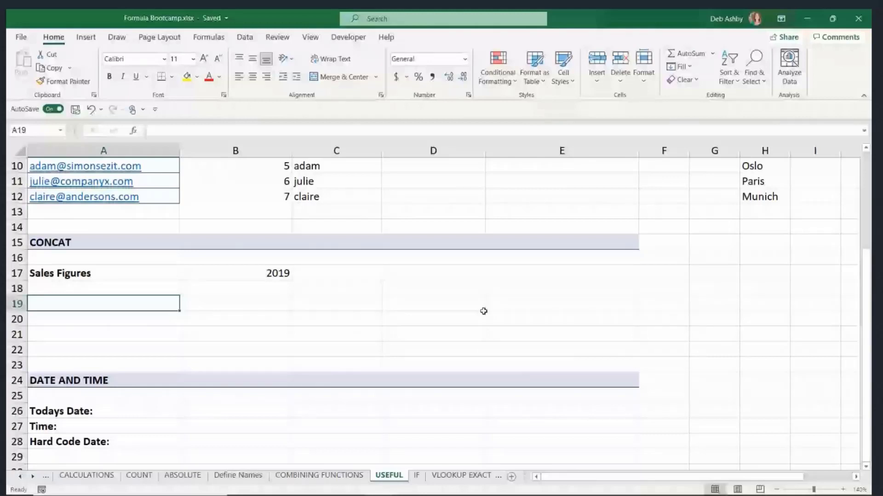
left_click(460, 289)
type("Deb")
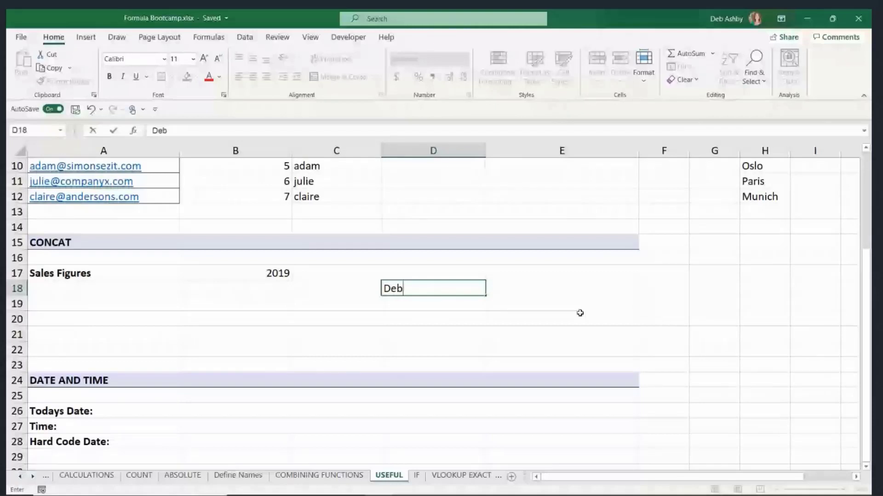
key("Tab")
type("Ashby")
left_click(580, 314)
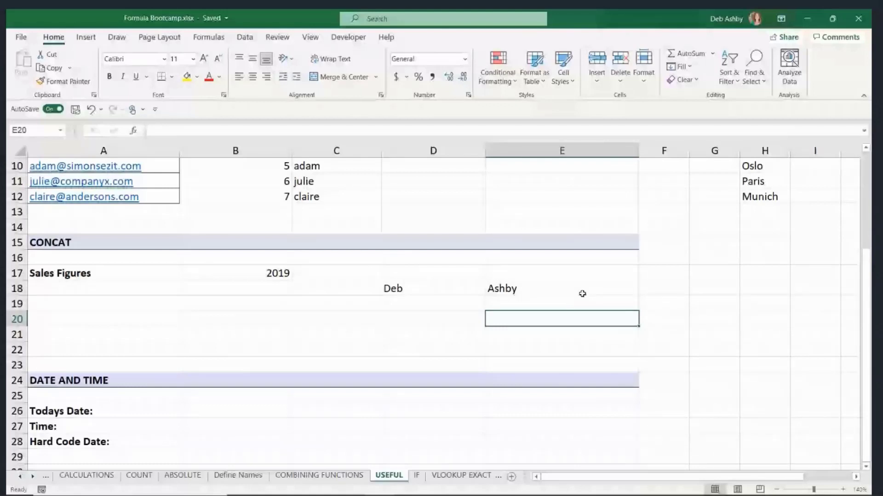
Enter =CONCAT(D18,E18) in D20 to join the two names.
left_click(424, 320)
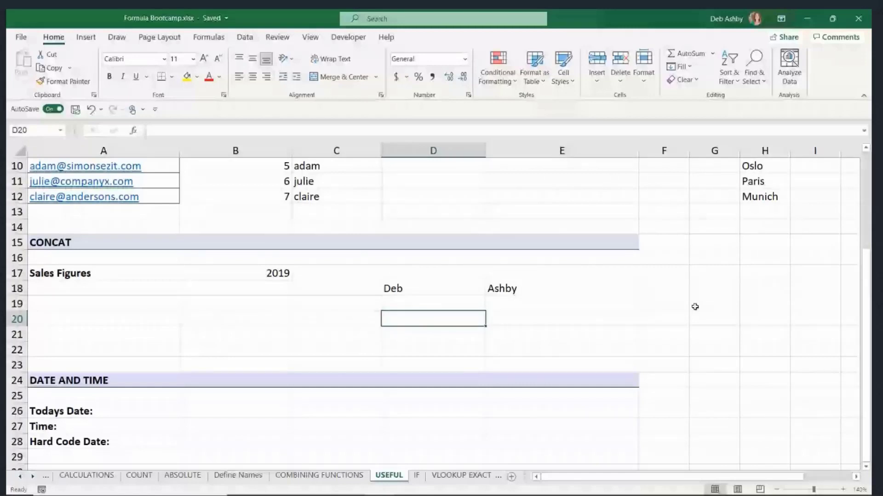
type("=CONCAT")
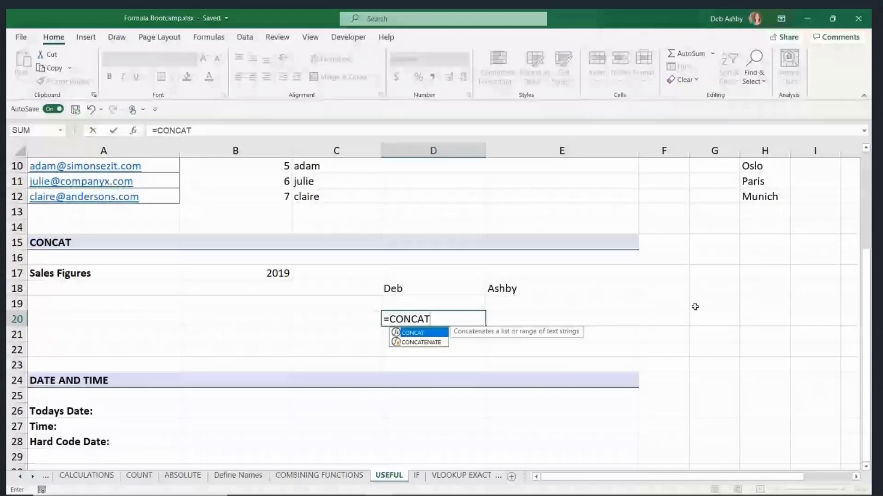
type("(")
left_click(414, 292)
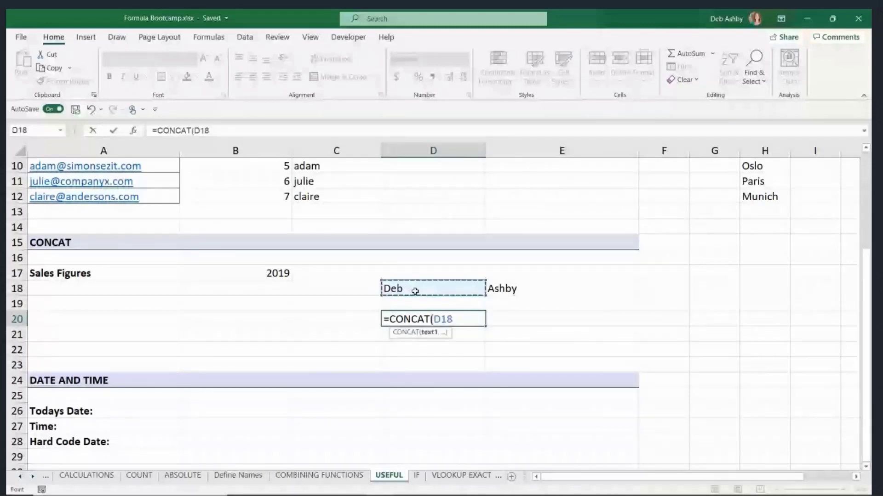
type(",")
left_click(561, 290)
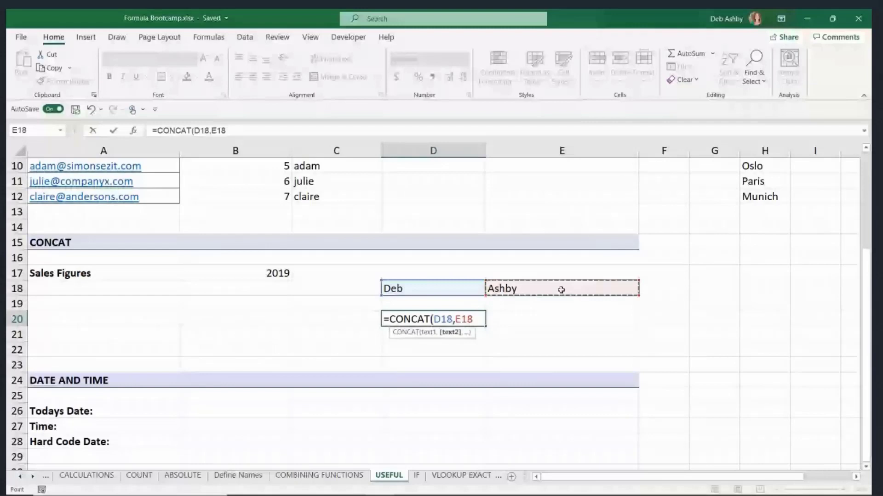
key("Return")
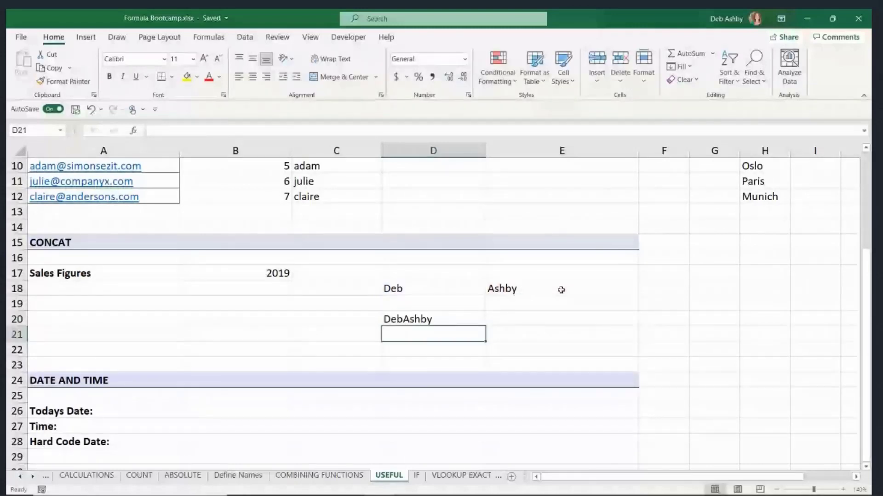
Edit D20 to =CONCAT(D18," ",E18) so the joined name has a space.
left_click(412, 322)
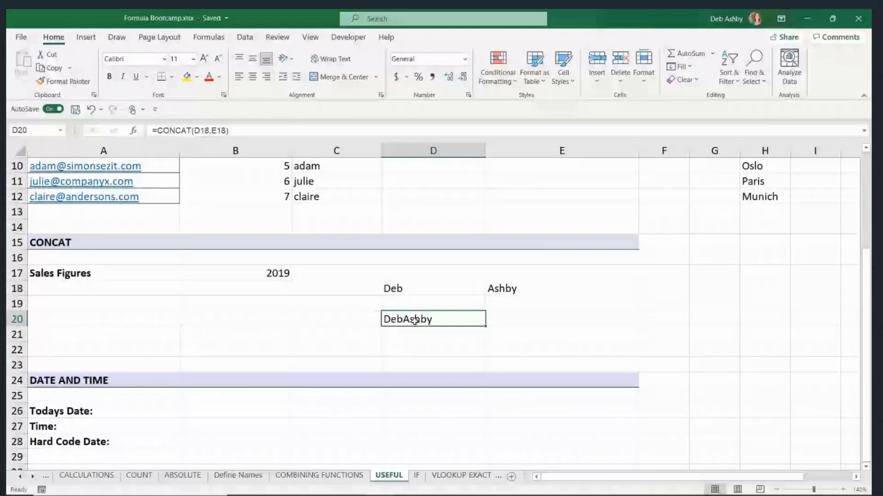
double_click(415, 321)
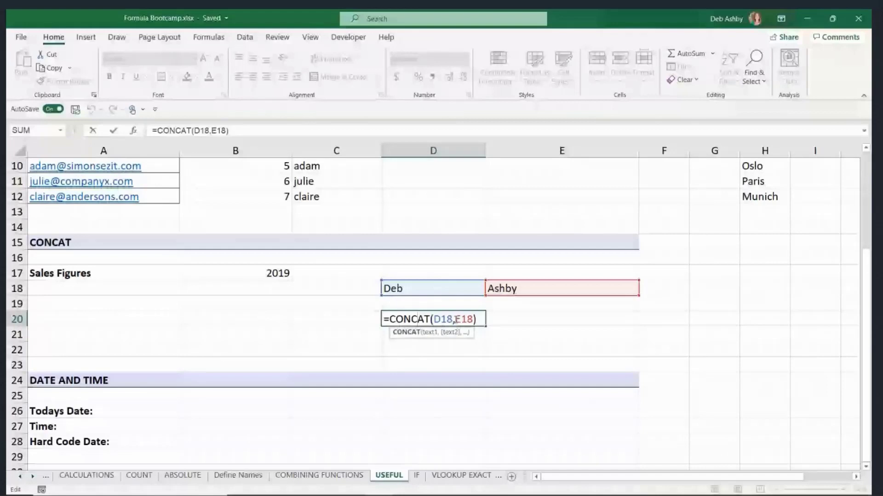
left_click(455, 319)
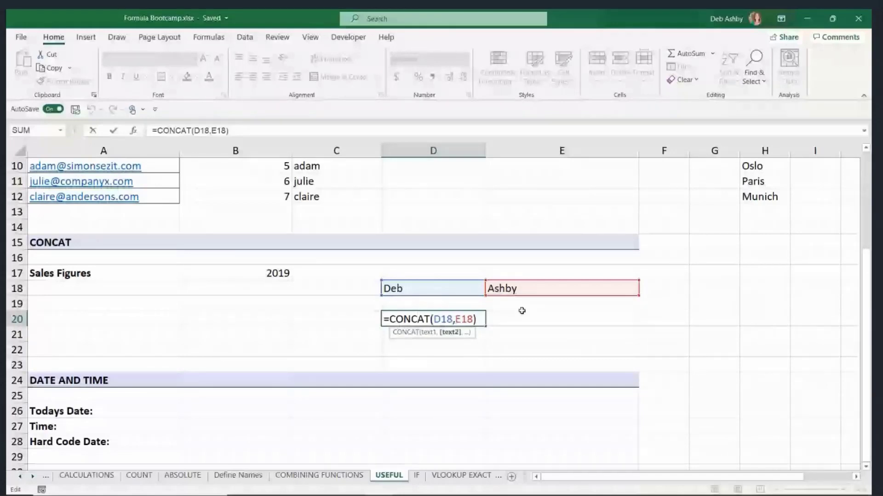
type("\"")
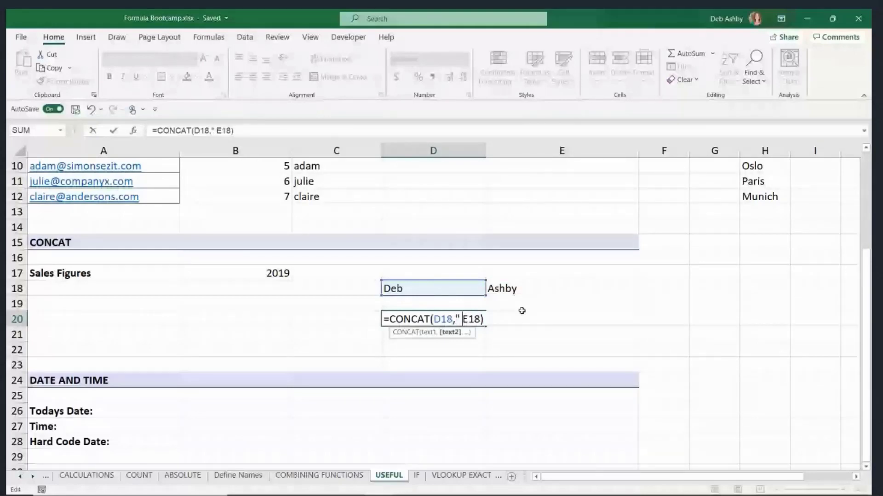
type(" \",")
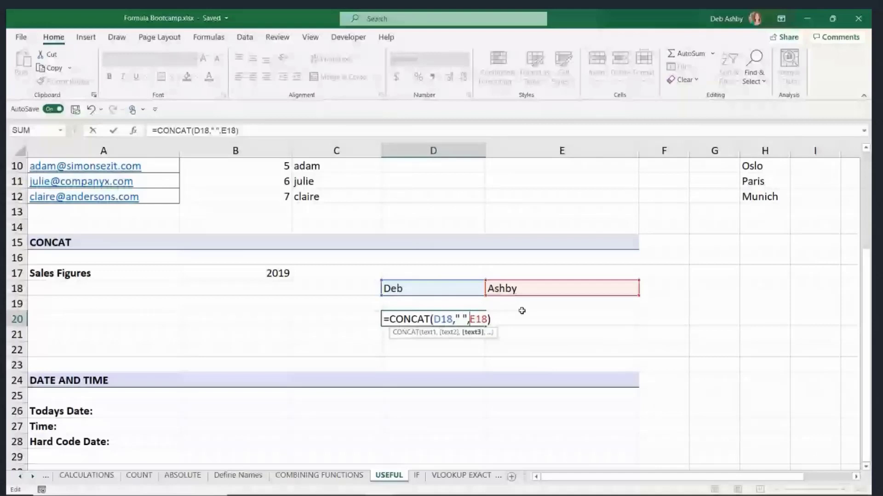
key("Return")
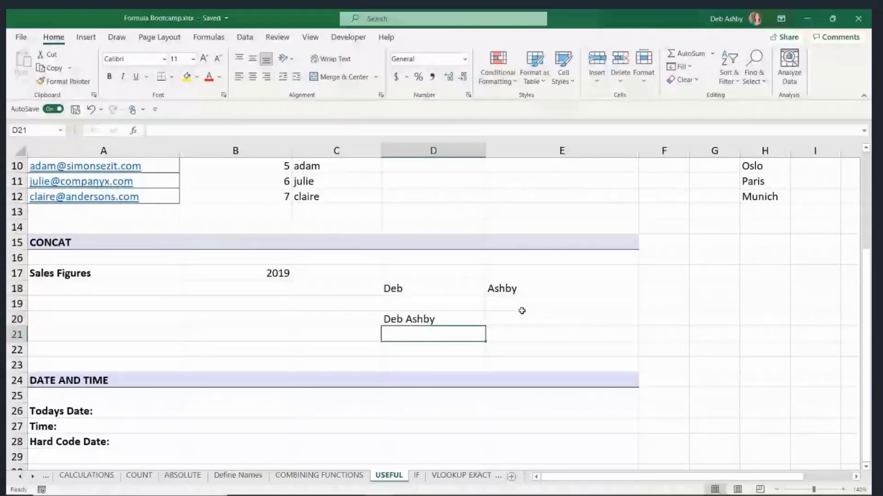
key("Up")
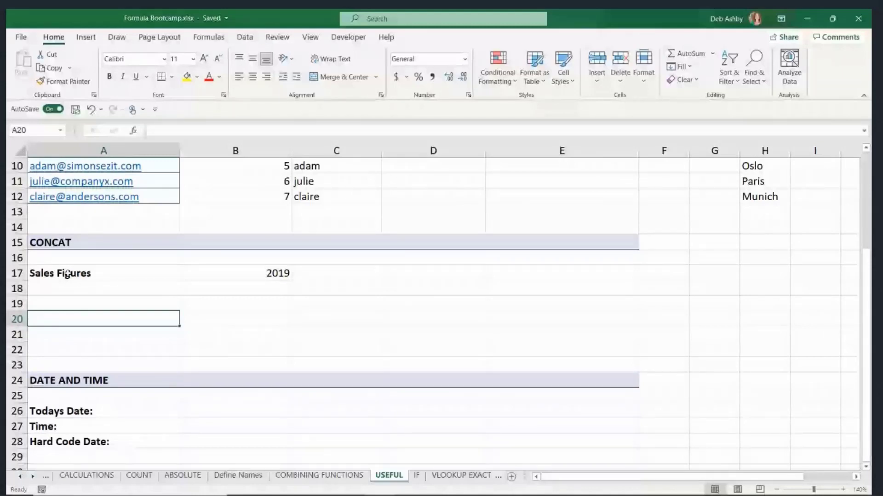
left_click(67, 274)
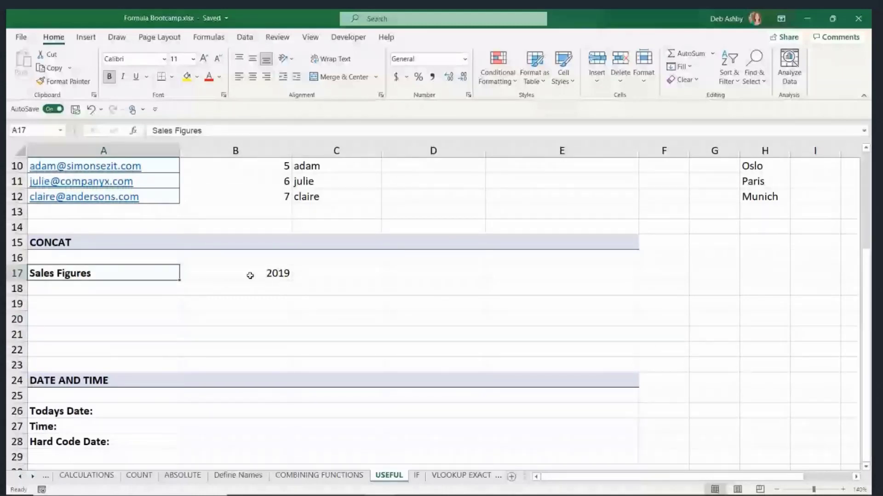
left_click(250, 275)
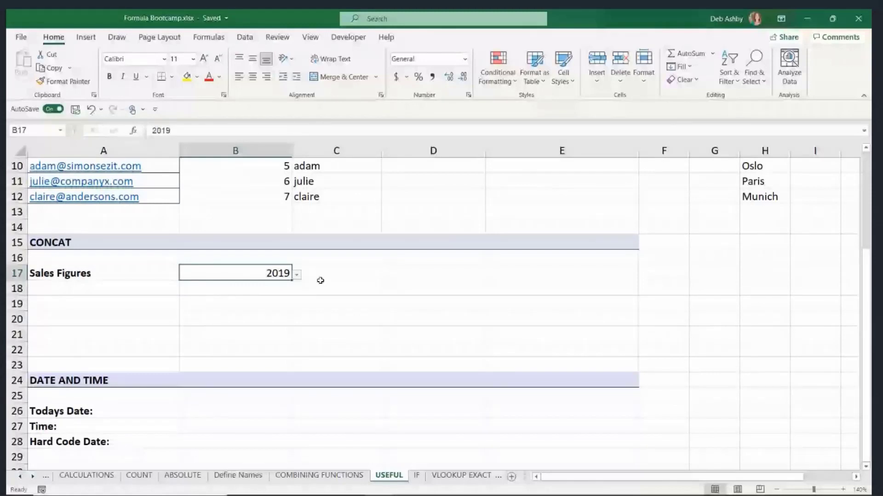
left_click(297, 275)
left_click(166, 287)
left_click(297, 274)
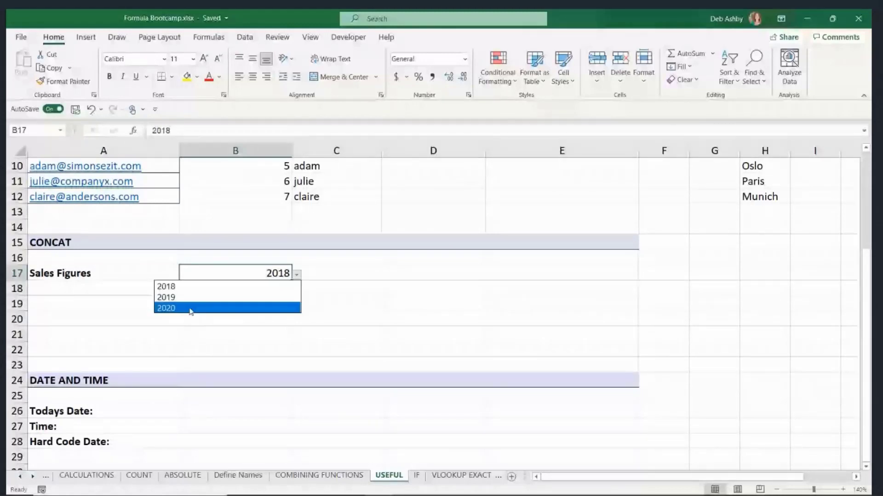
left_click(191, 308)
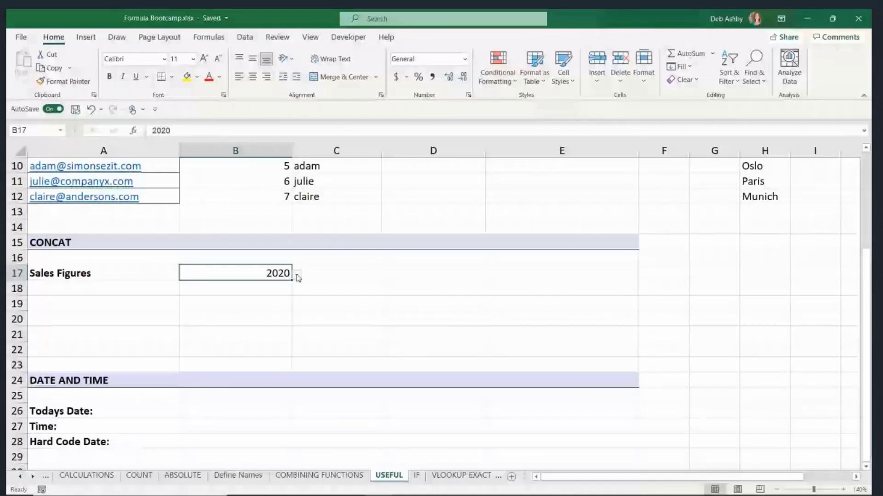
key("ctrl+z")
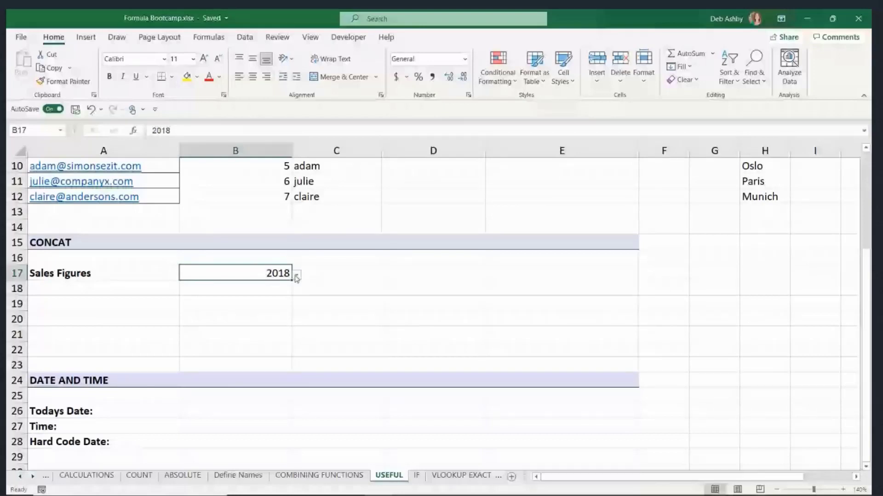
left_click(296, 275)
left_click(234, 295)
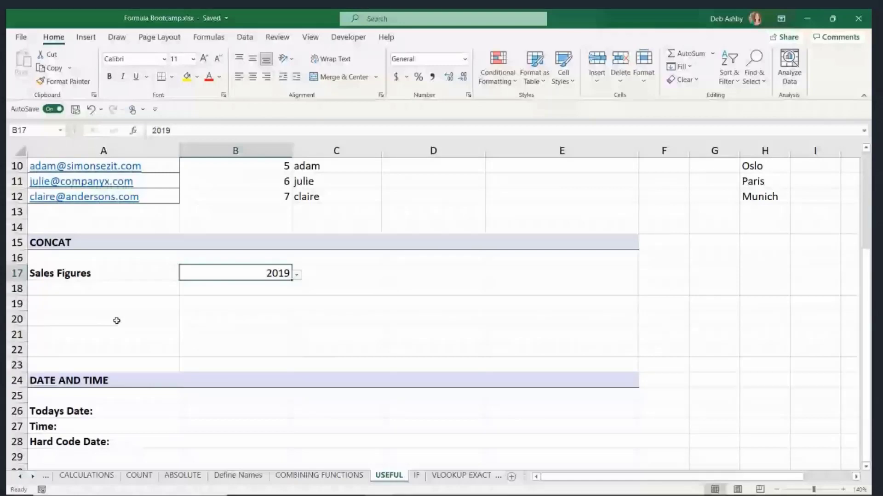
left_click(296, 274)
left_click(235, 287)
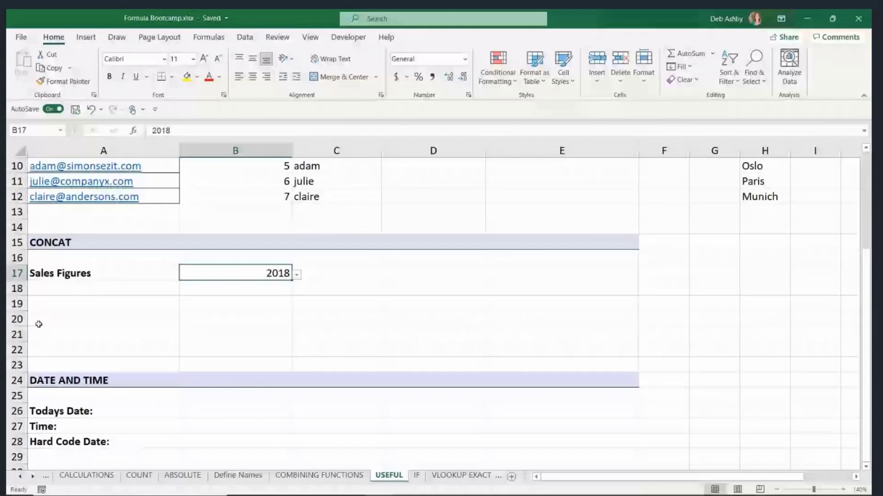
left_click(296, 275)
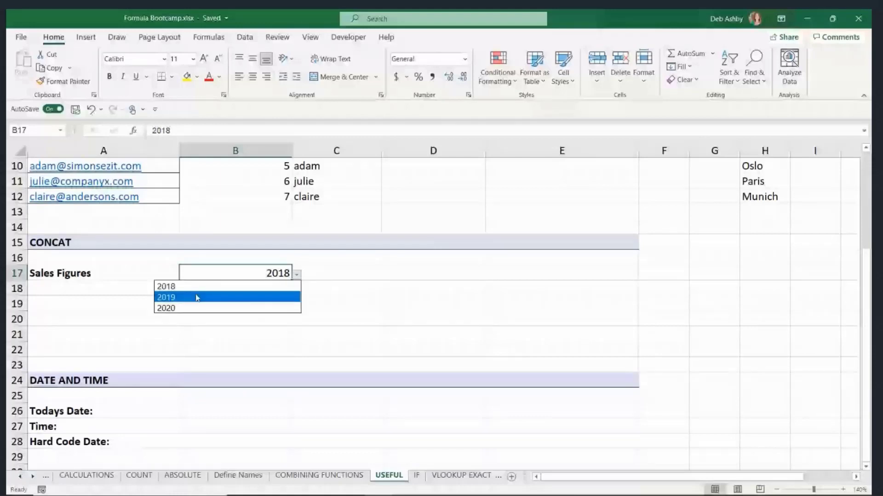
left_click(197, 298)
left_click(137, 319)
Enter =CONCAT(A17," - ",B17) in A20 to join the label and year.
type("=")
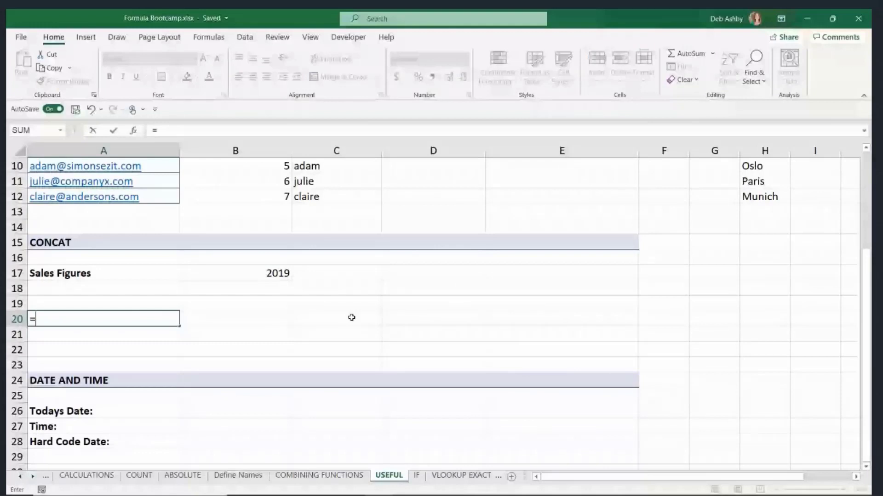
type("CONCAT(")
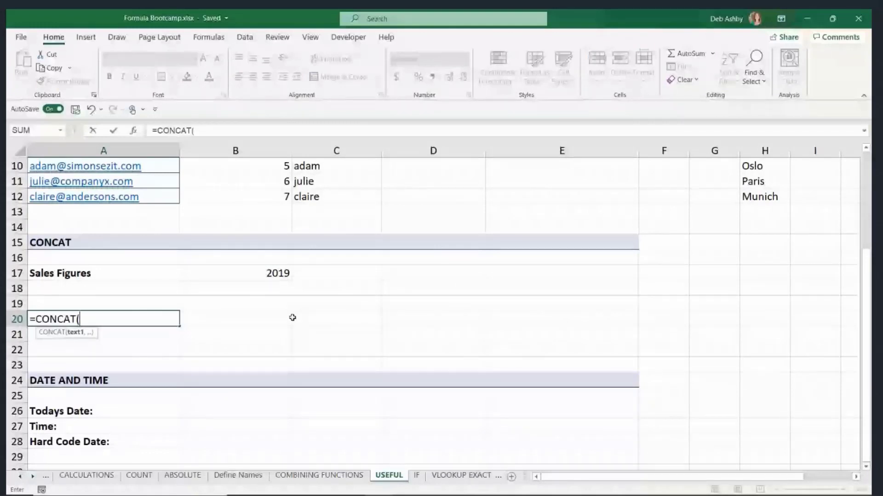
left_click(97, 274)
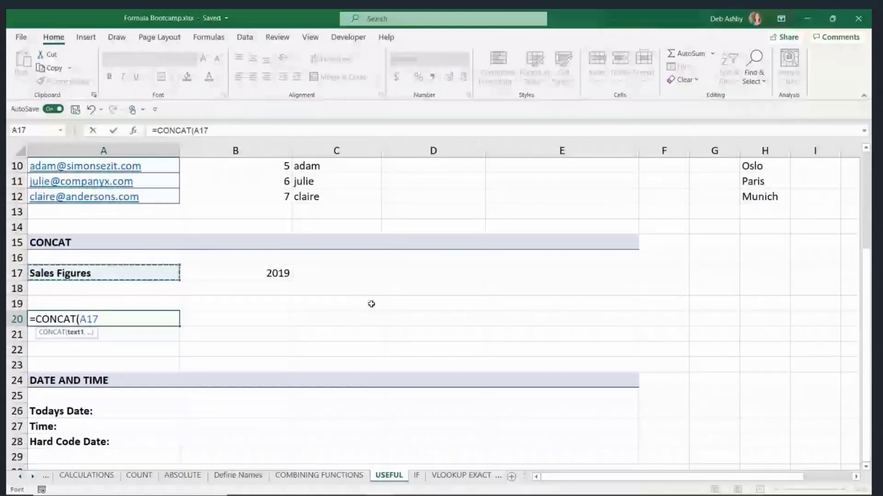
type(",")
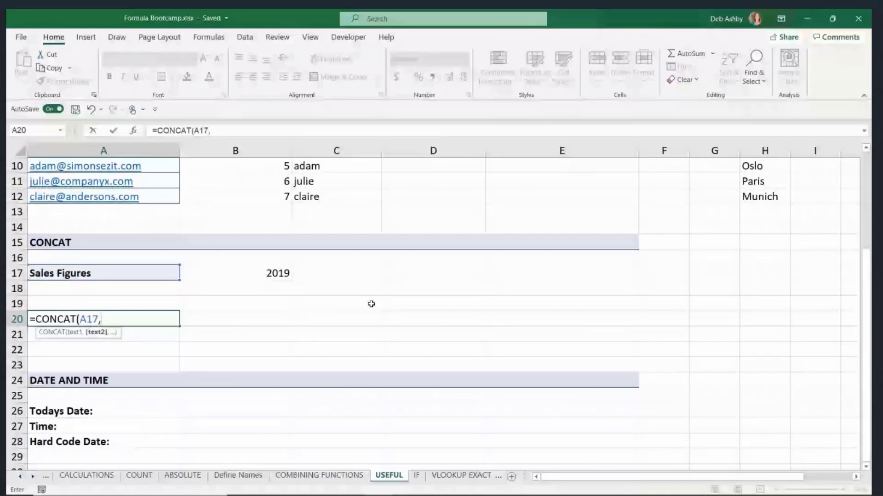
type("\"")
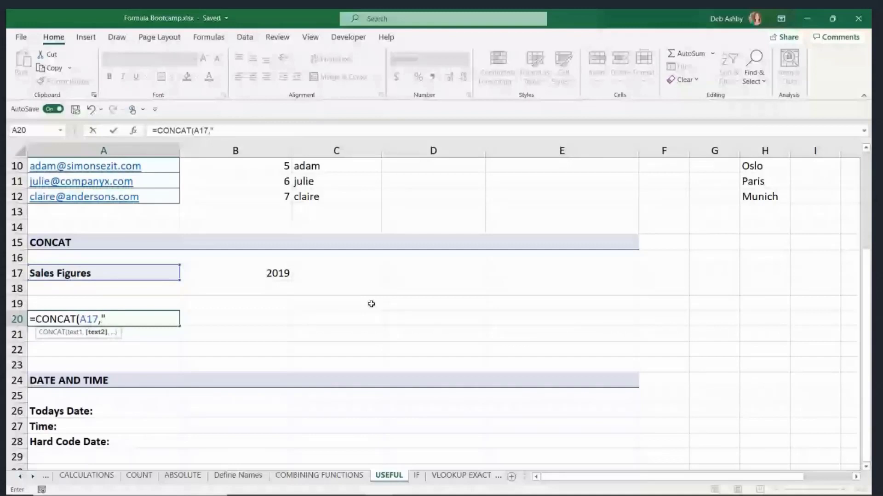
type(" - \",")
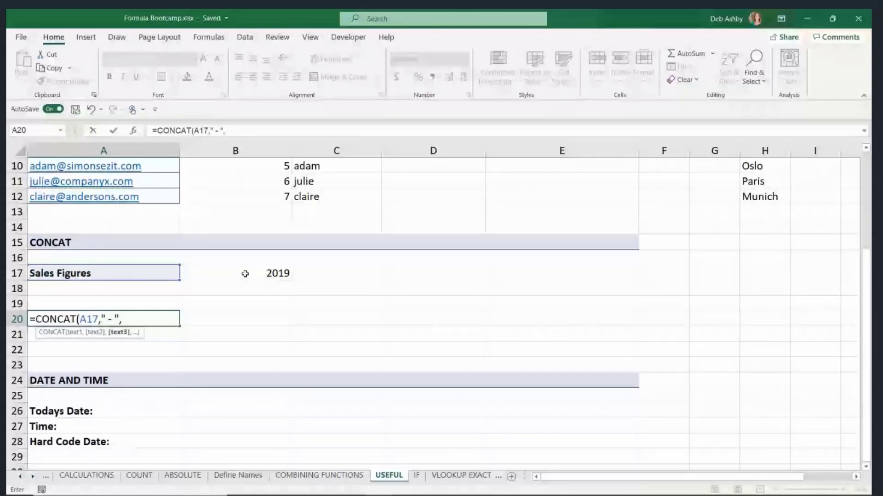
left_click(245, 274)
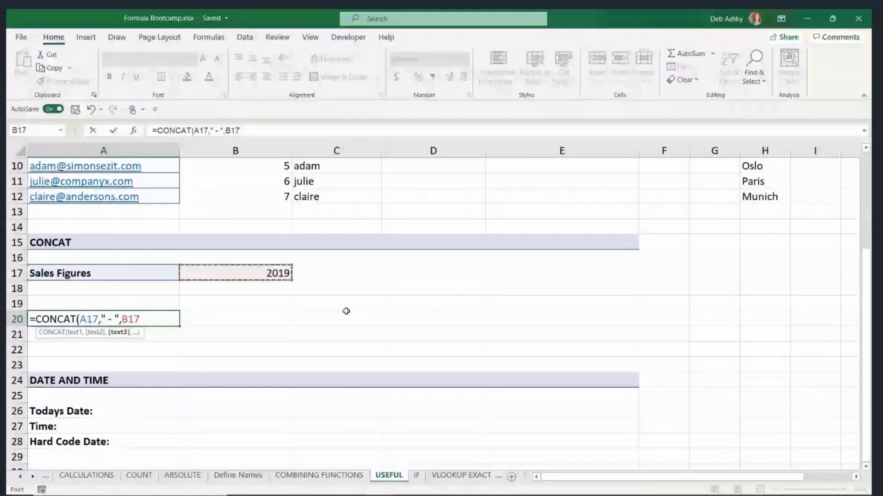
type(")")
key("Return")
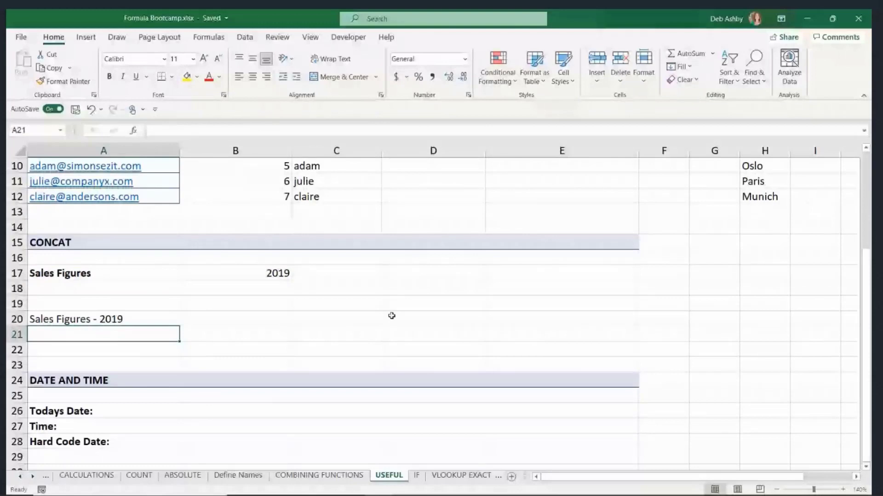
Pick 2018, then 2020 from B17's year dropdown, making A20 read Sales Figures - 2020.
left_click(257, 273)
left_click(297, 275)
left_click(227, 287)
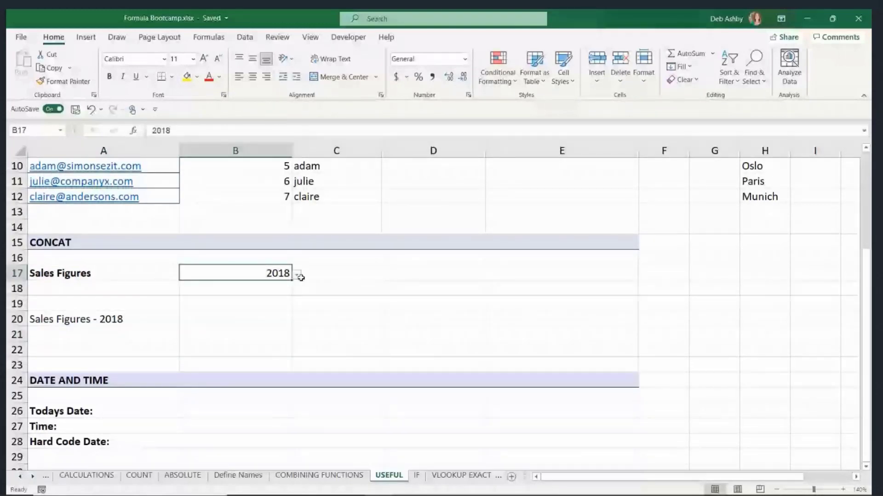
left_click(298, 275)
left_click(227, 307)
left_click(349, 319)
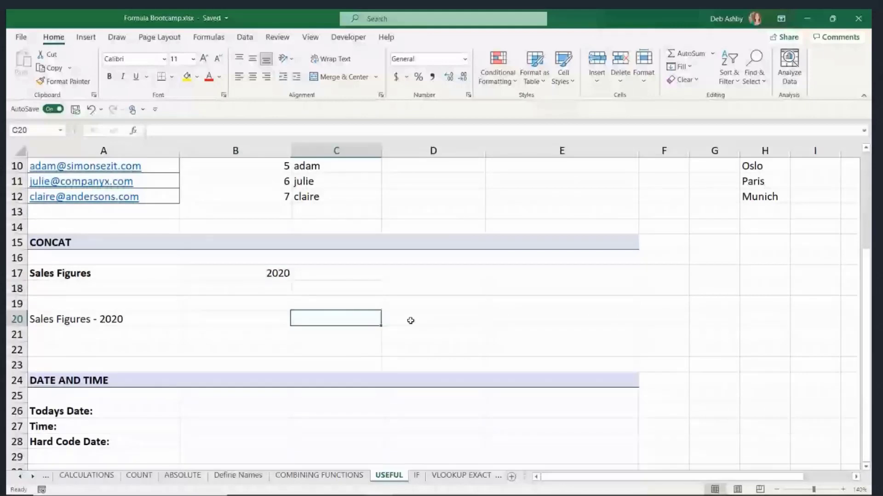
Enter =TODAY() in B26 so Todays Date shows 9/8/2021.
left_click(428, 301)
scroll(441, 294, "down", 1)
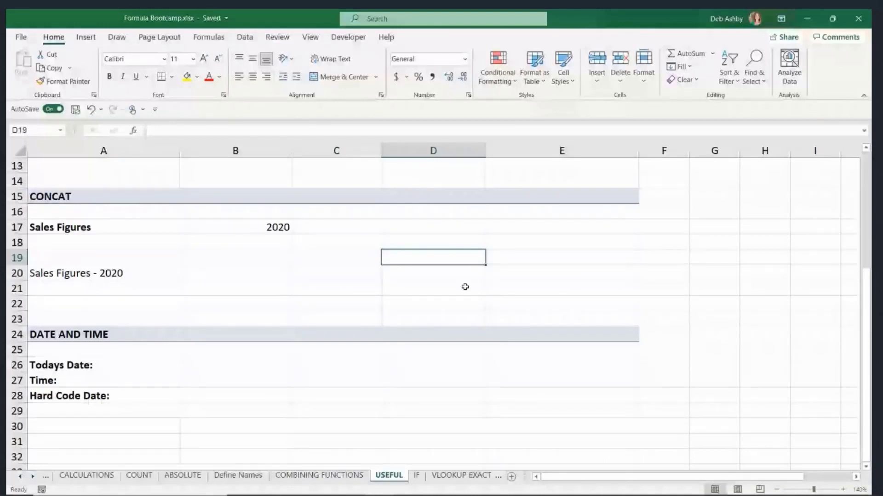
key("Down")
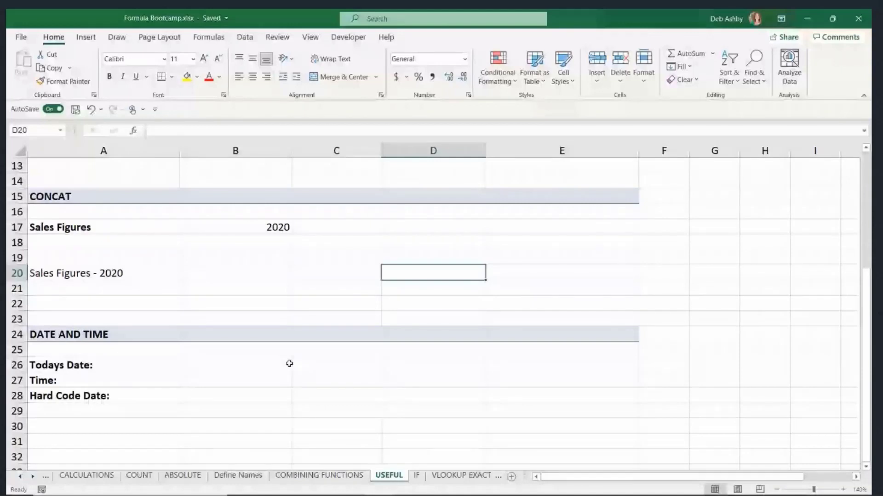
scroll(289, 364, "down", 1)
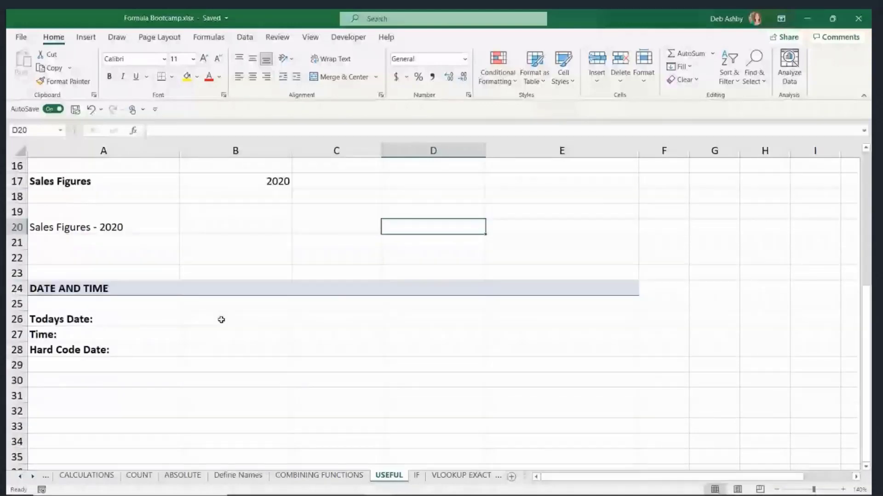
left_click(221, 320)
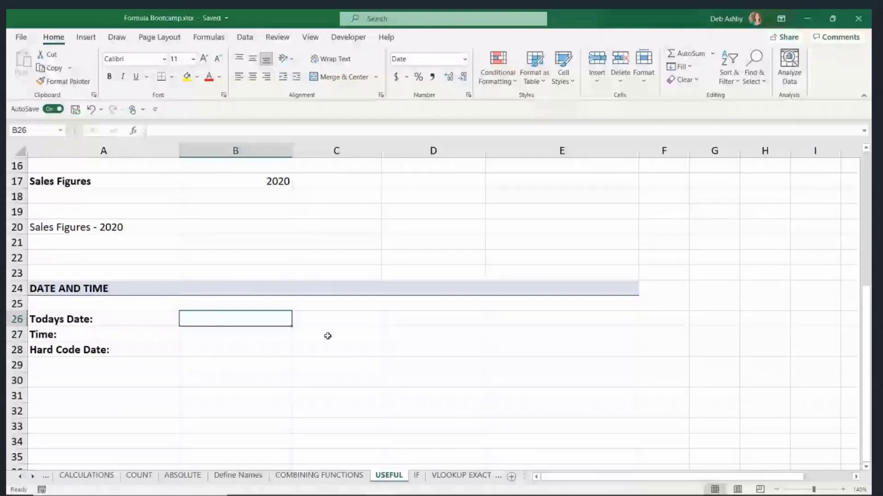
type("=TO")
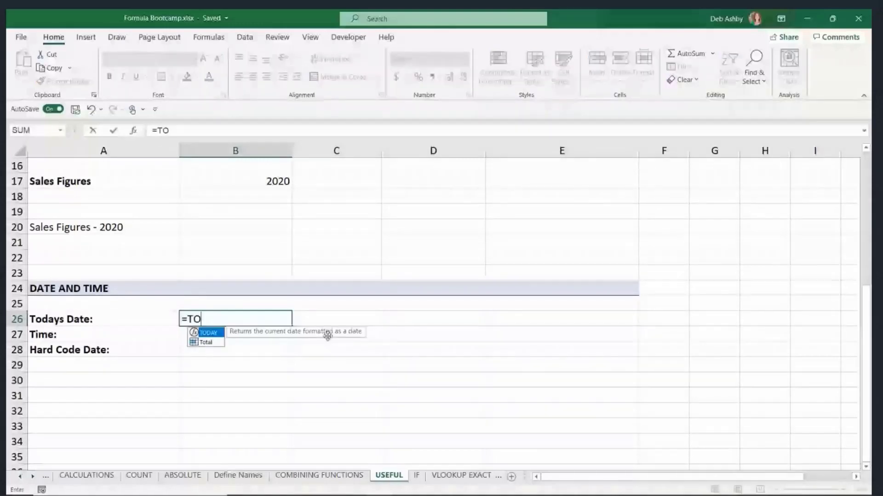
type("DAY()")
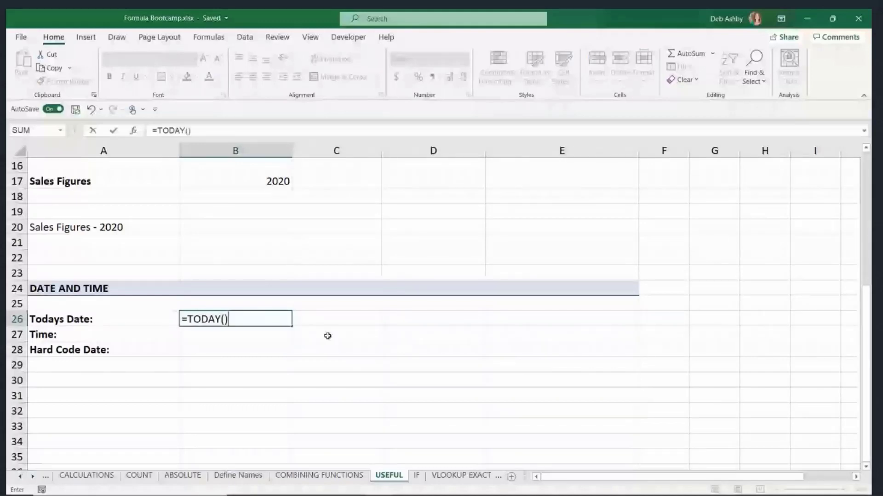
key("Return")
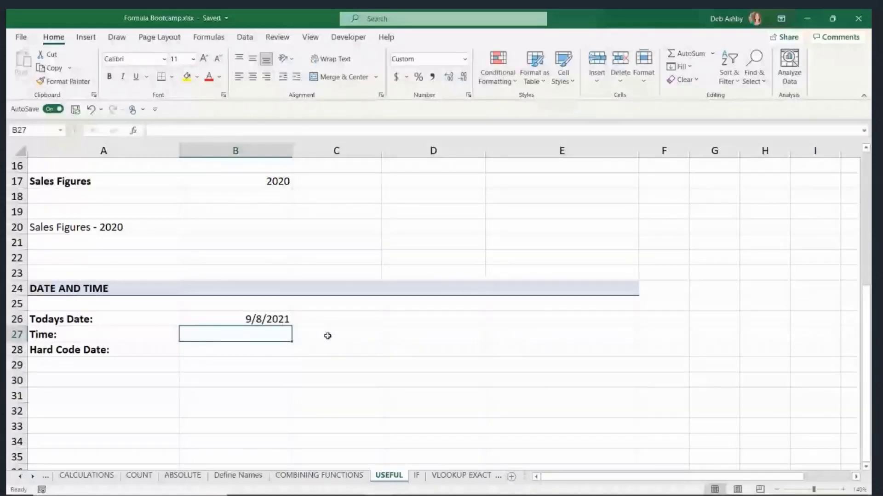
Enter =NOW() in the Time cell B27, showing 9/8/2021 19:05, and check its formula.
key("Up")
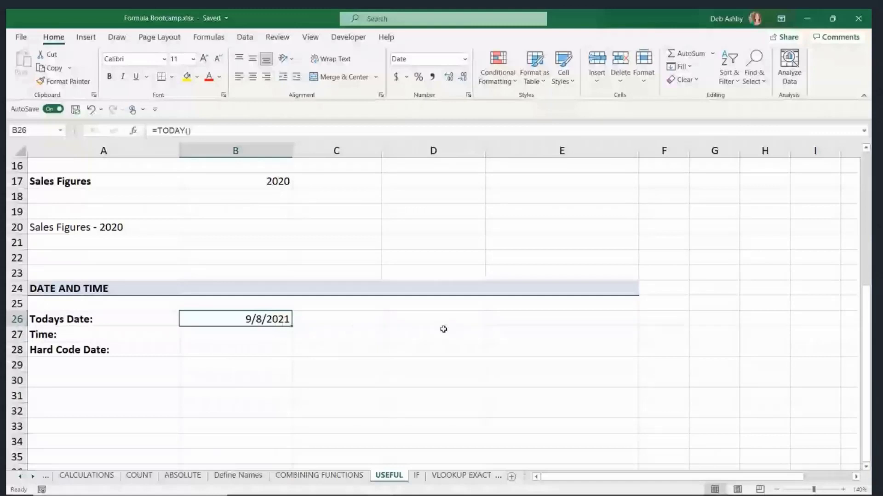
left_click(251, 332)
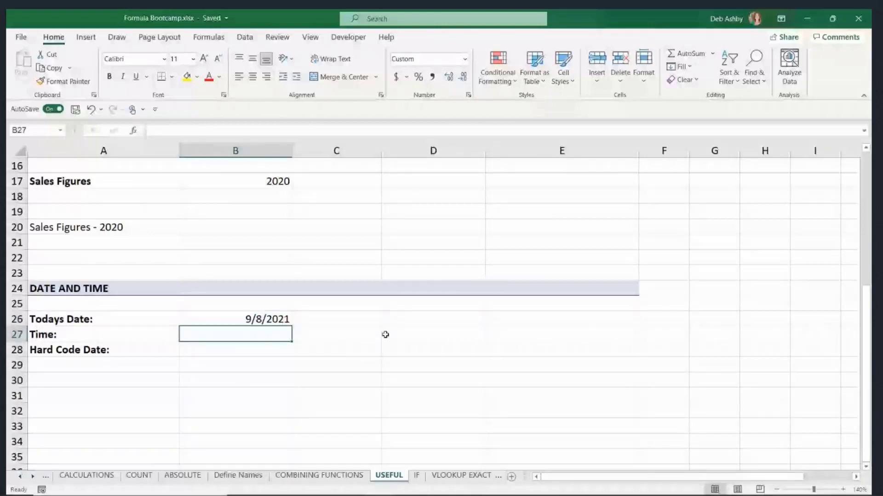
type("=NOW()")
key("Return")
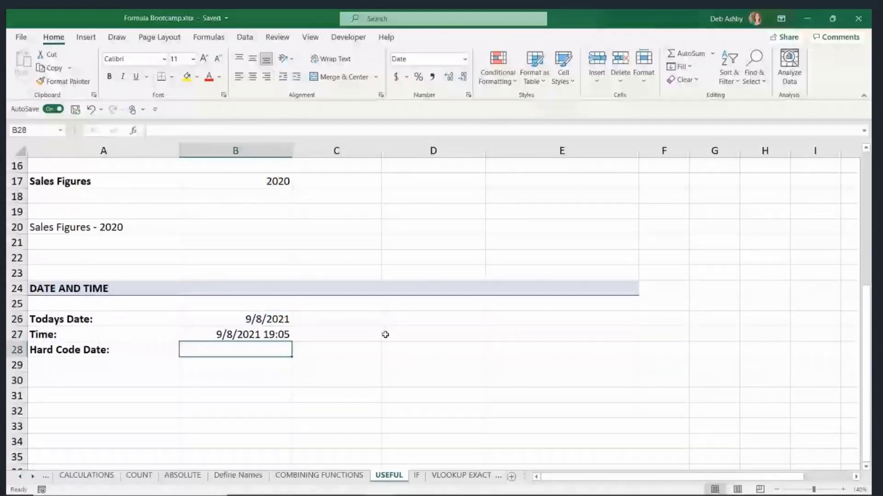
left_click(263, 335)
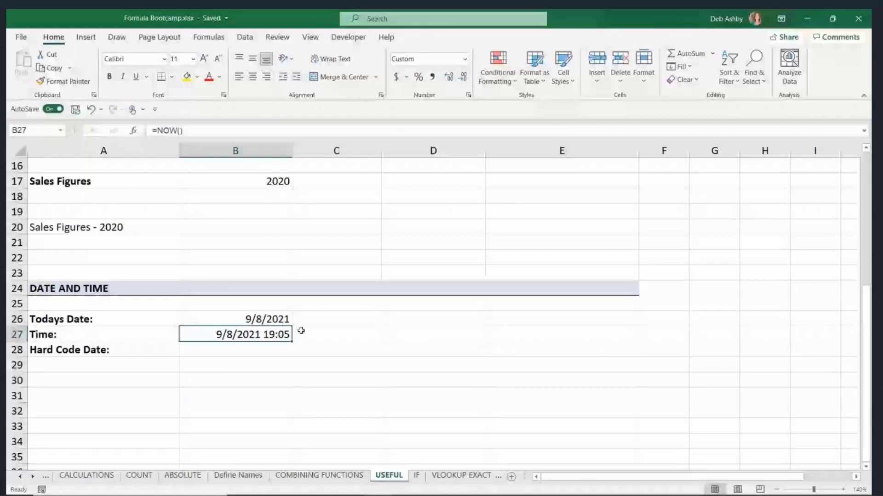
left_click(271, 350)
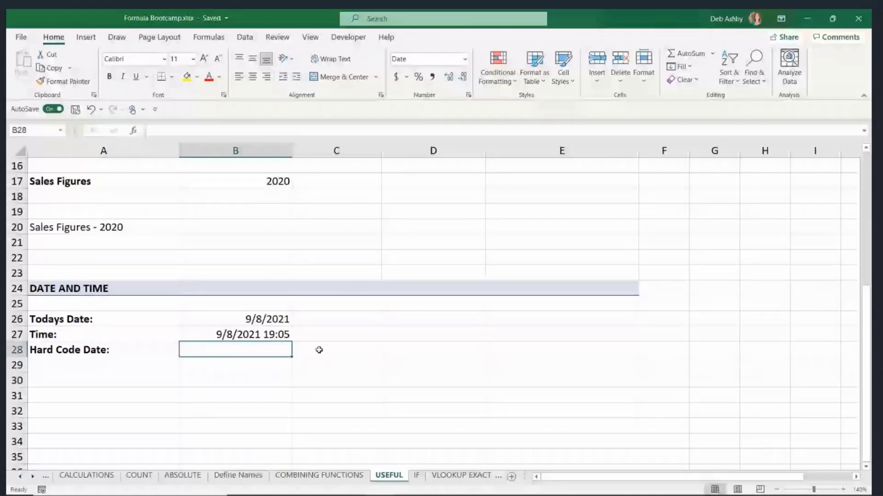
key("ctrl+semicolon")
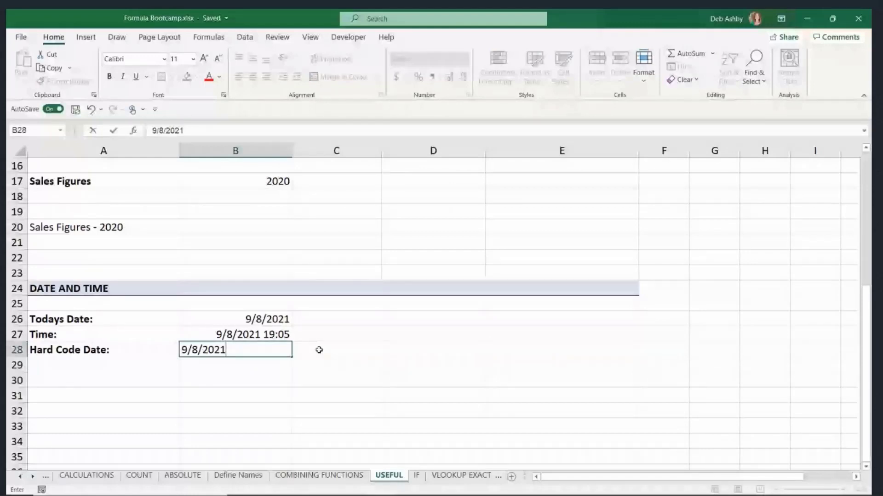
key("BackSpace")
key("BackSpace")
key("BackSpace")
key("BackSpace")
key("BackSpace")
key("BackSpace")
key("BackSpace")
key("BackSpace")
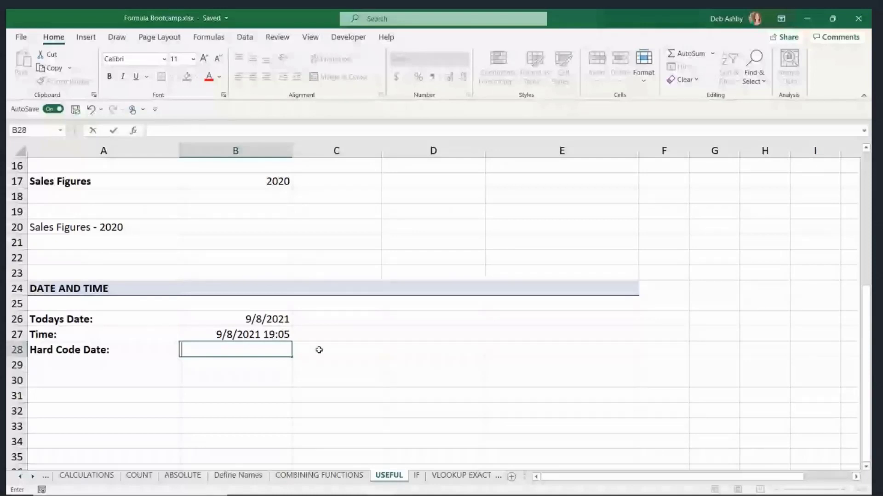
key("ctrl+shift+semicolon")
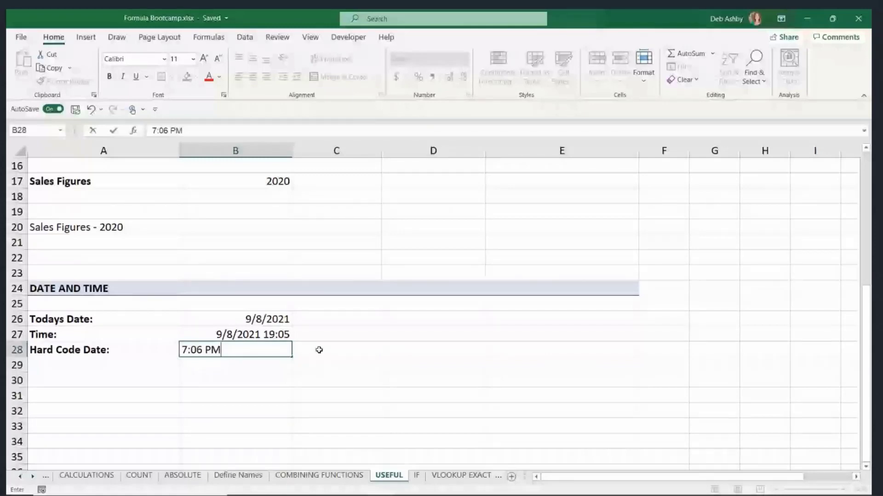
key("Escape")
left_click(319, 349)
mouse_move(463, 495)
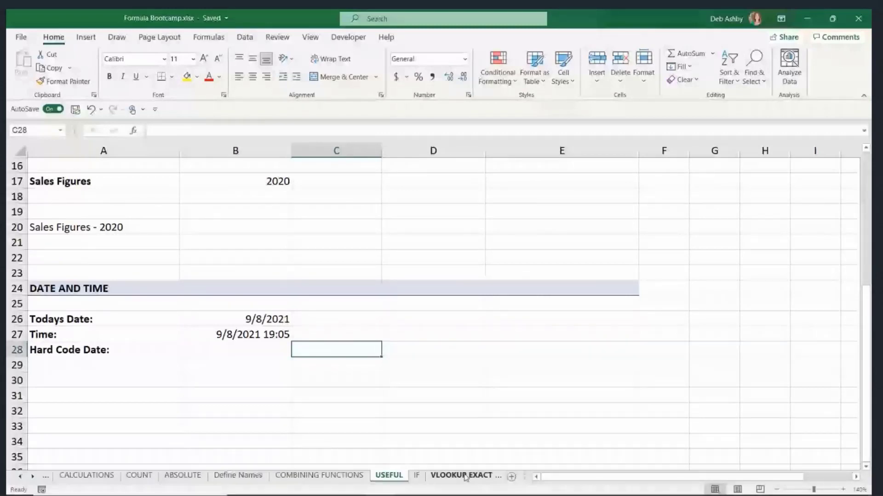
left_click(414, 318)
left_click(348, 335)
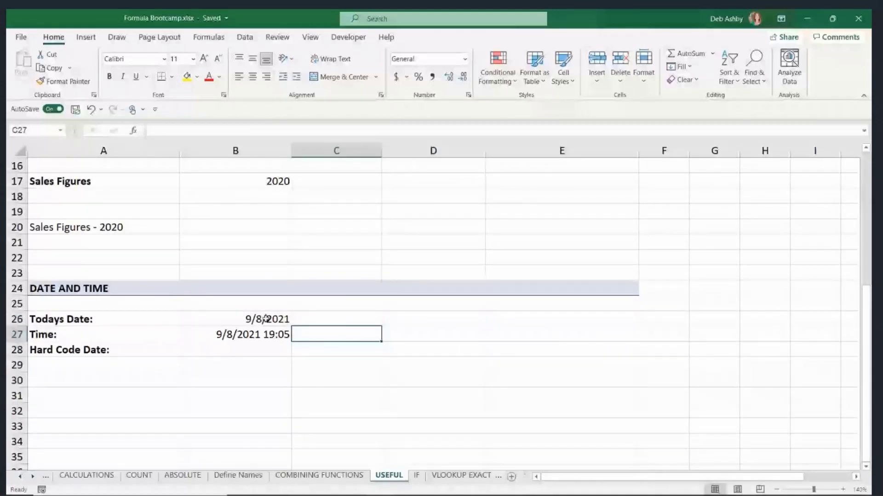
left_click(274, 335)
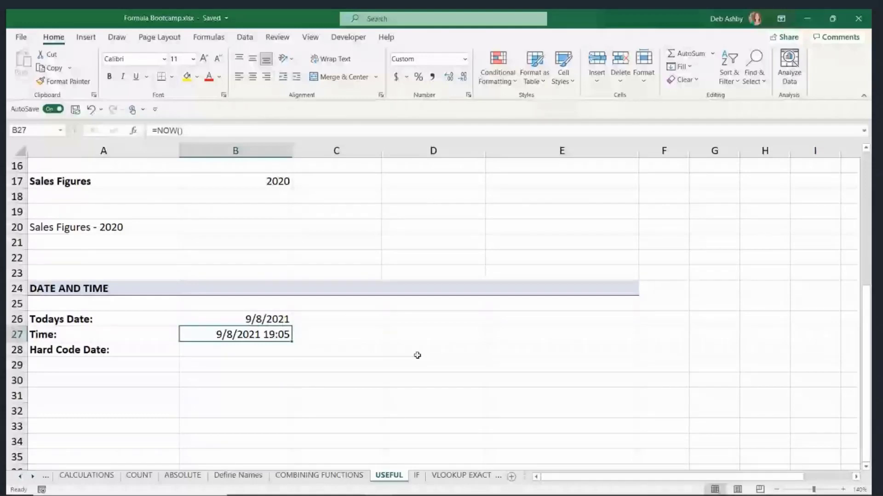
left_click_drag(292, 333, 354, 319)
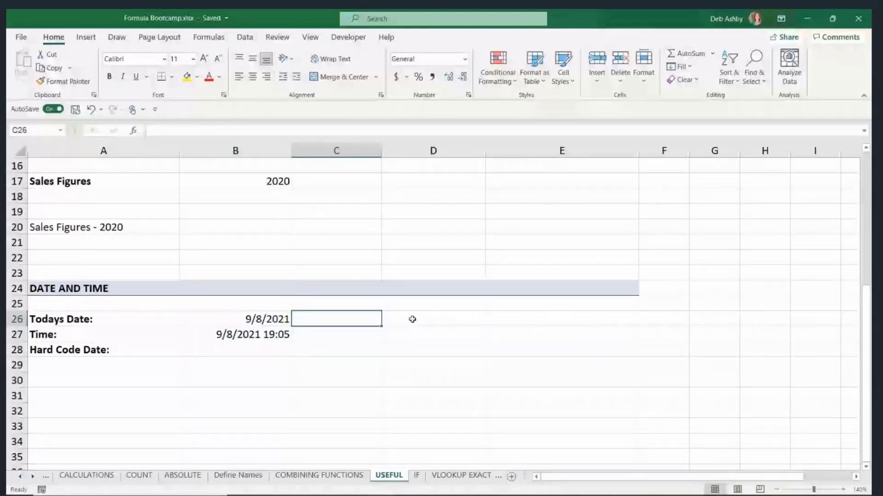
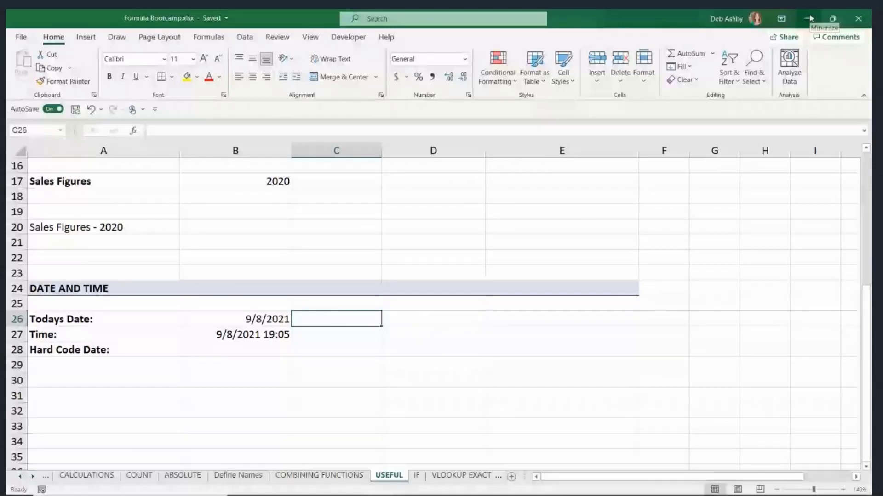
Switch to the VLOOKUP EXACT sheet.
left_click(453, 343)
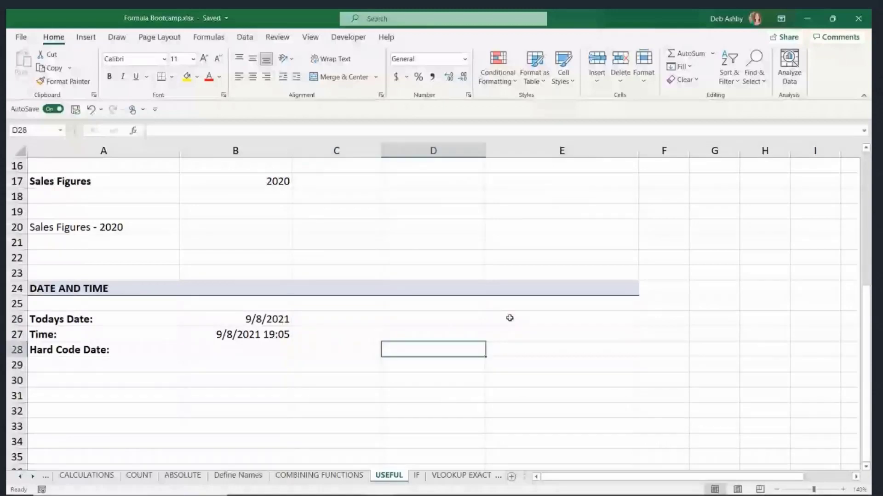
left_click(498, 315)
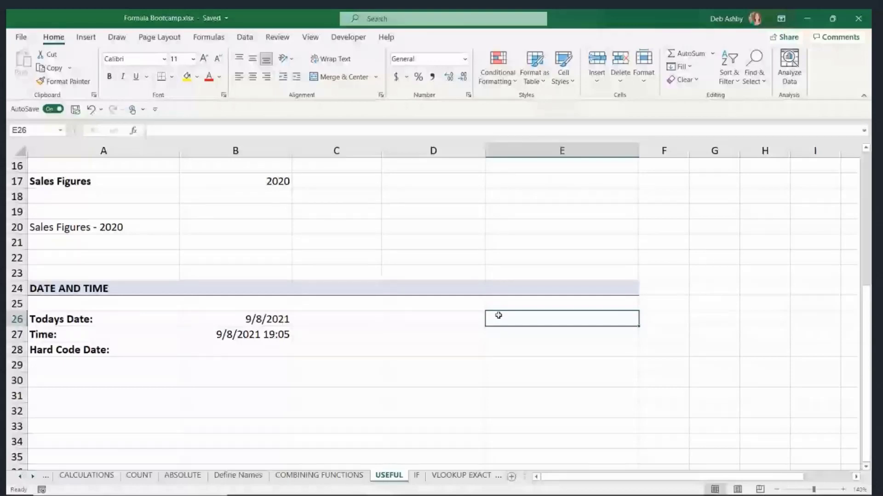
left_click(32, 476)
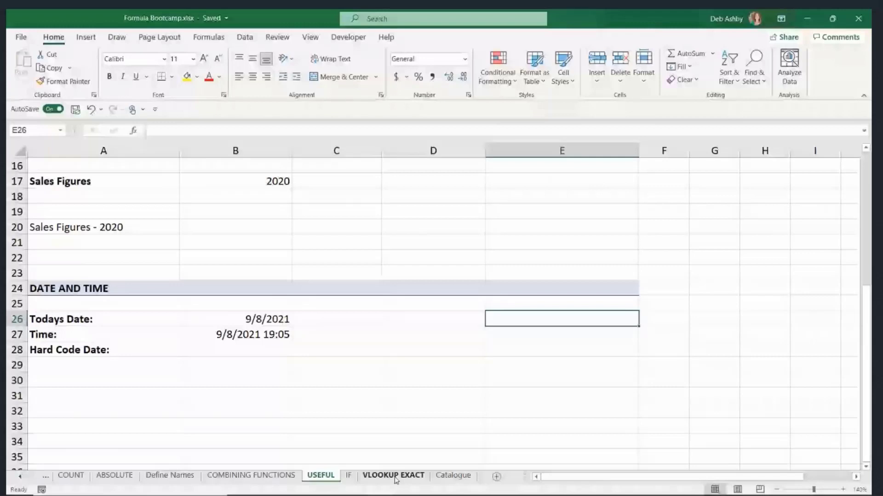
left_click(394, 476)
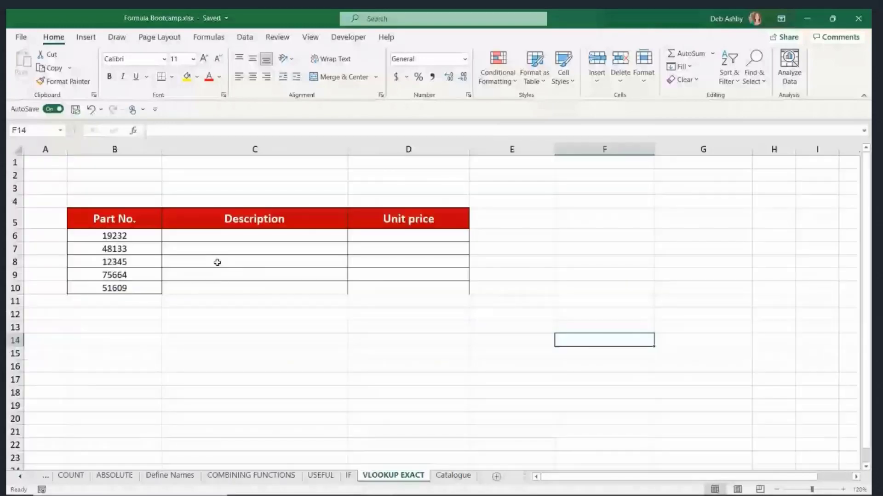
Inspect the empty first Description and Unit price cells, C6 and D6.
left_click(246, 236)
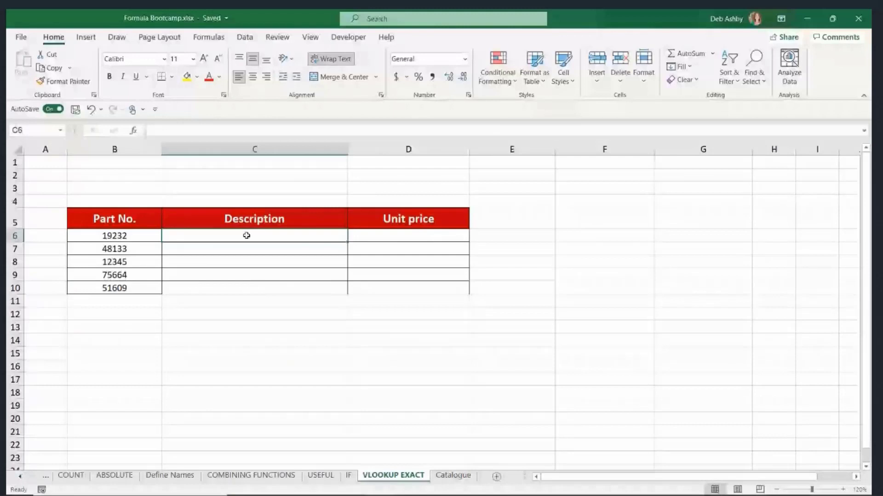
key("Right")
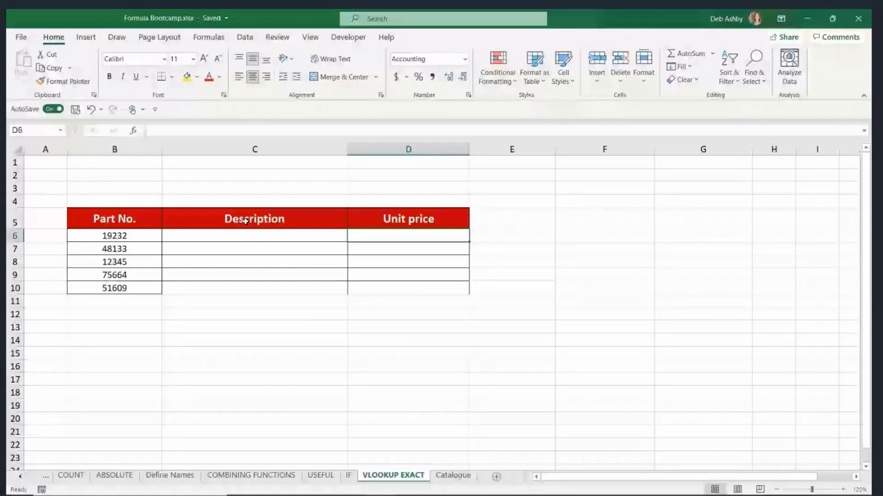
left_click(515, 249)
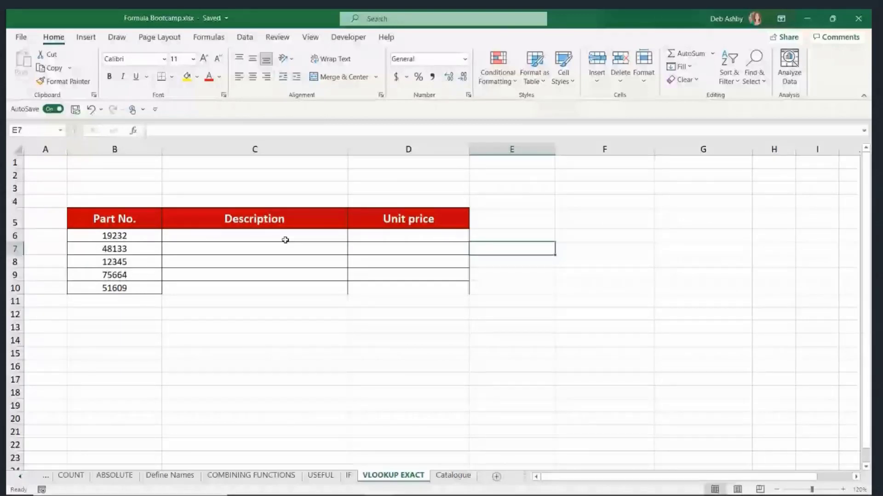
left_click(587, 235)
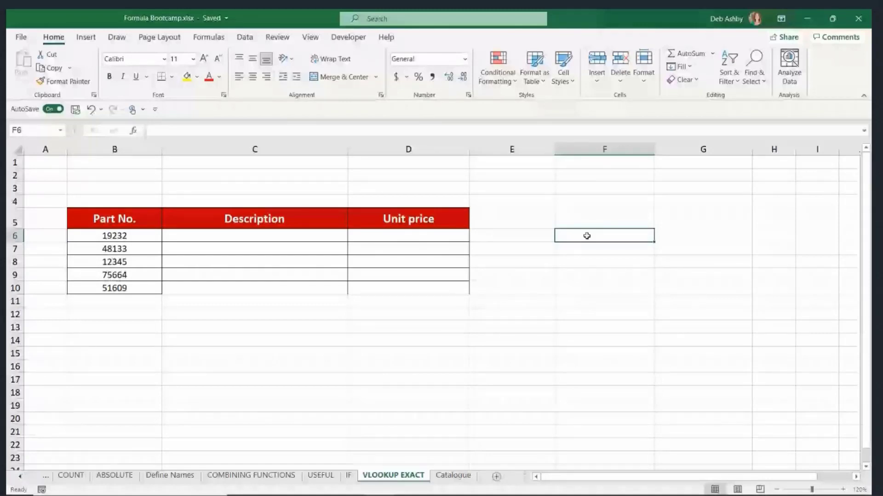
left_click(538, 225)
key("Right")
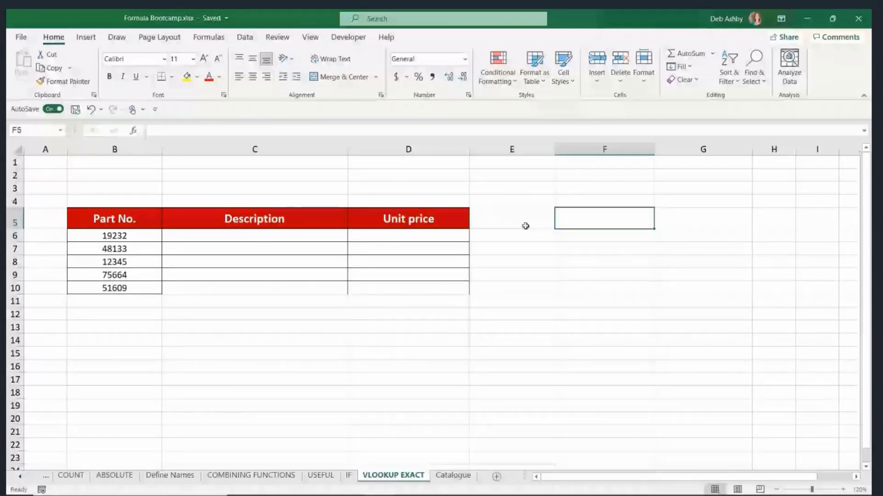
left_click(193, 258)
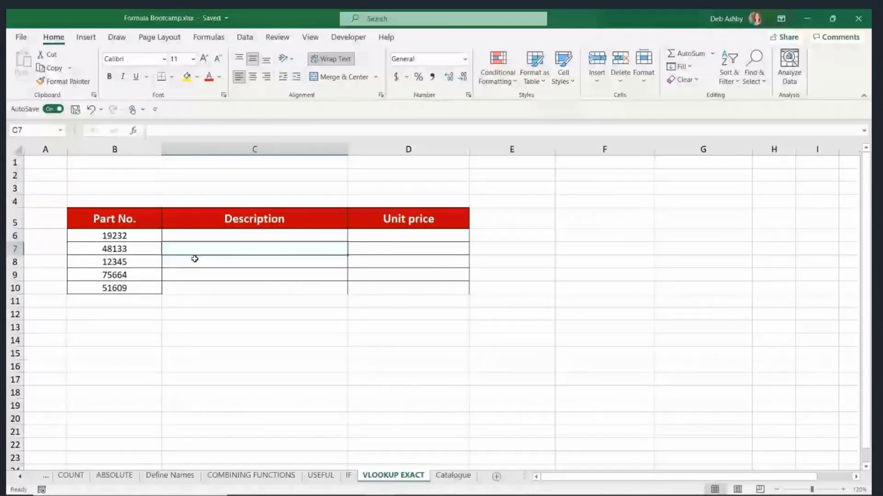
left_click(198, 277)
key("Down")
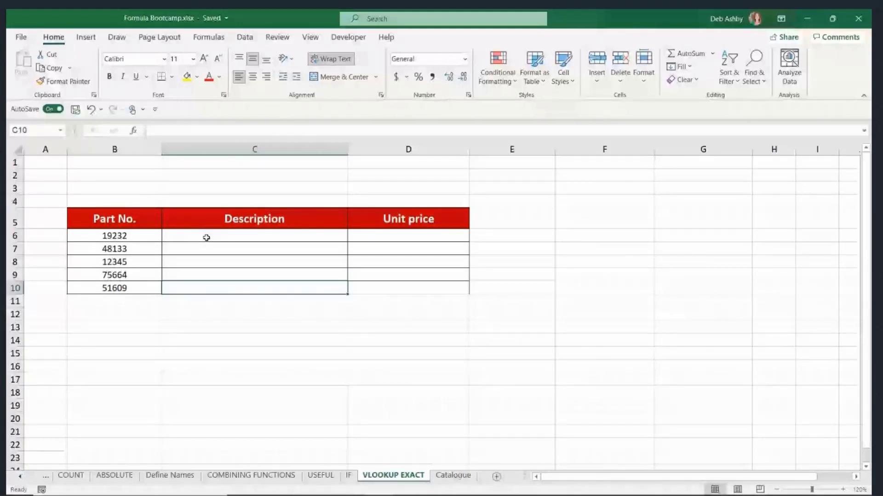
Highlight the part numbers B6:B10, Description cells C6:C10 and Unit price cells D6:D10.
left_click_drag(381, 236, 380, 286)
left_click(504, 237)
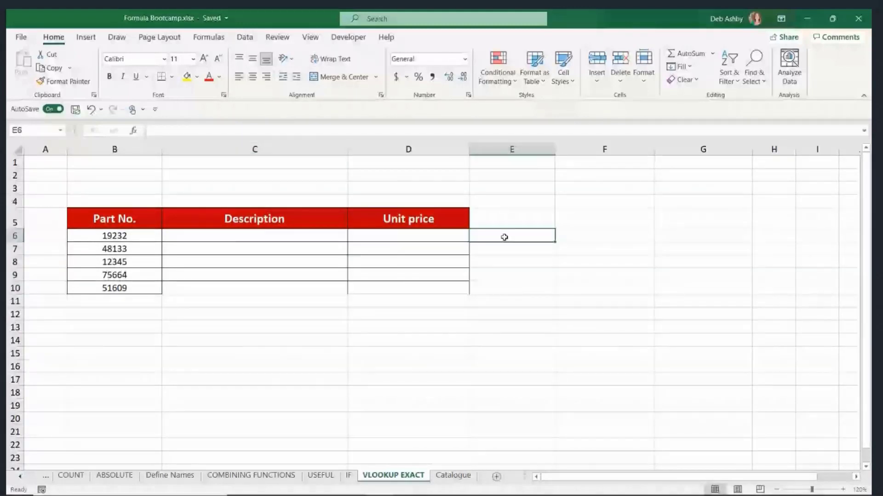
key("Left")
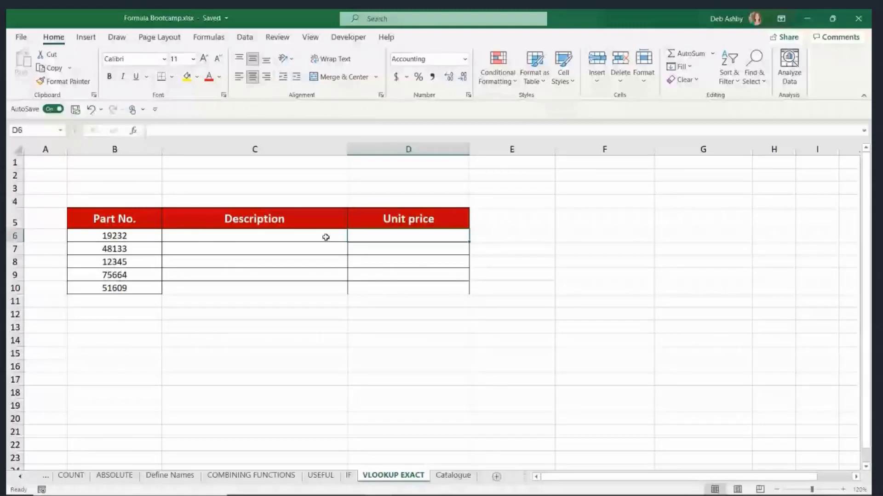
left_click(325, 238)
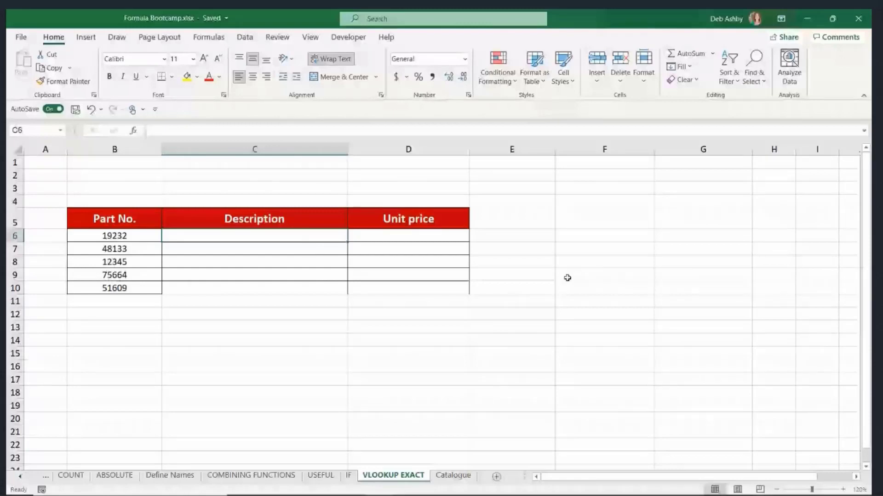
left_click(533, 265)
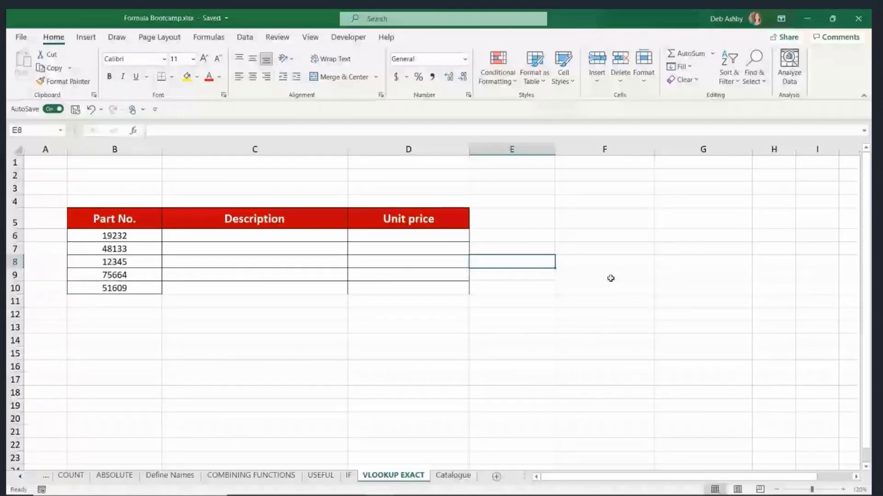
left_click(254, 248)
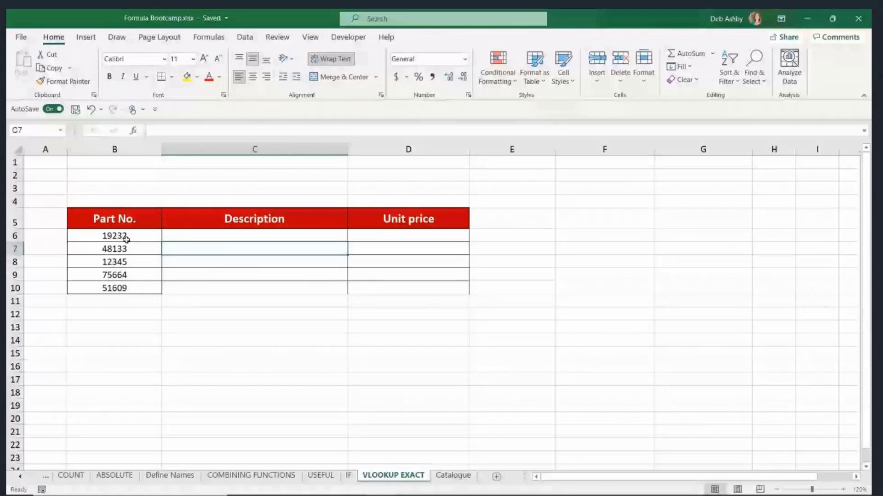
left_click_drag(126, 239, 117, 288)
left_click_drag(245, 236, 244, 282)
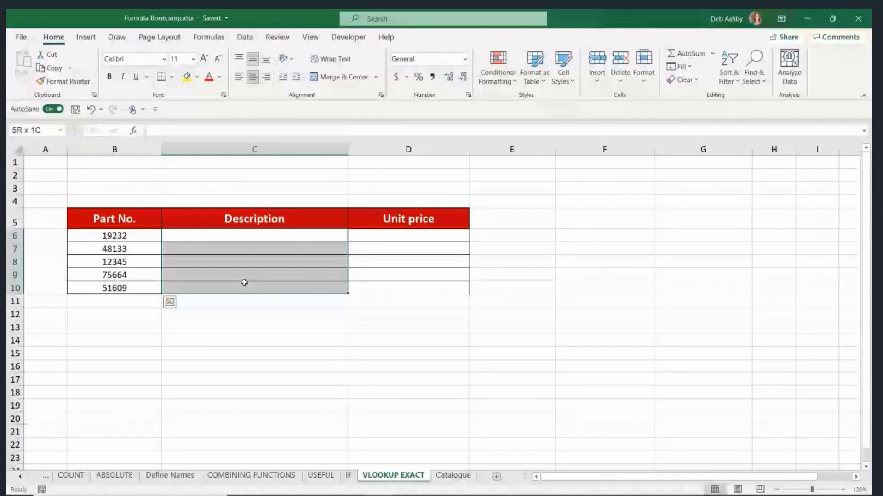
left_click_drag(408, 235, 408, 289)
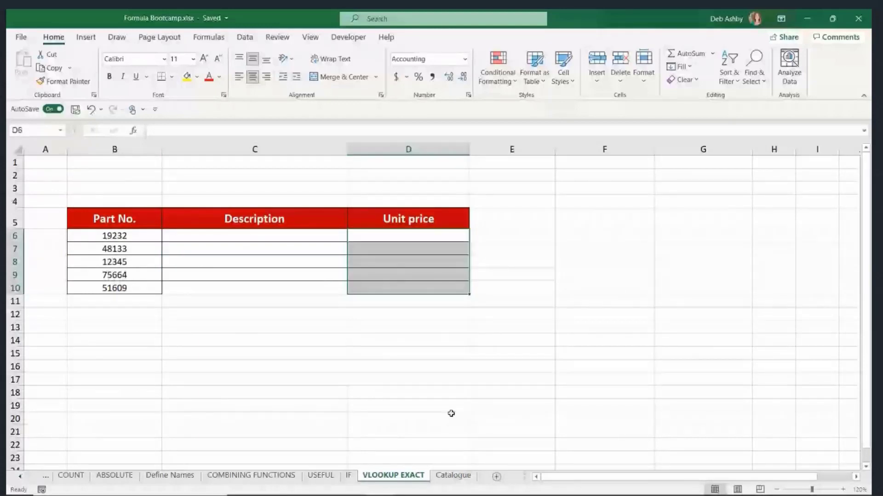
left_click(454, 476)
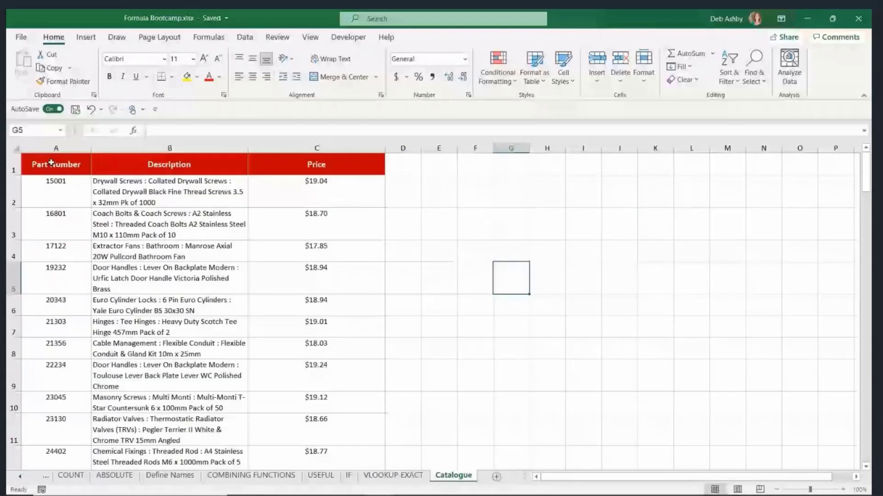
left_click(52, 163)
key("ctrl+shift+Down")
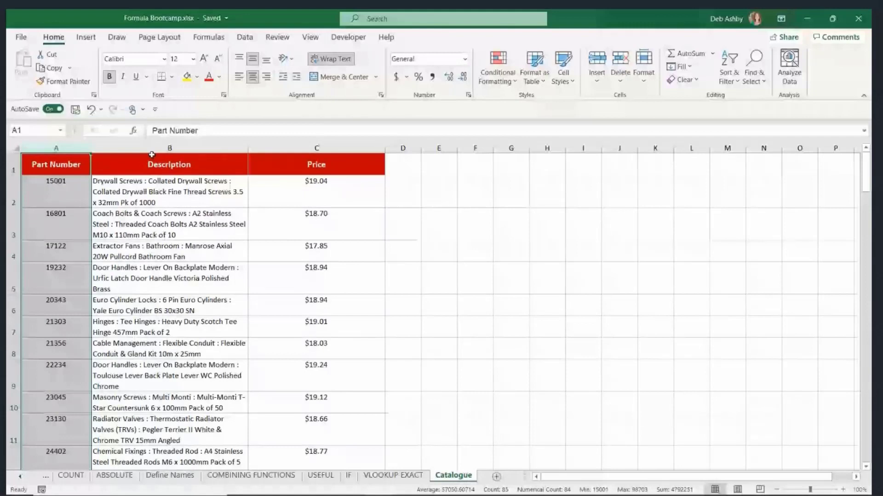
left_click(316, 164)
key("ctrl+shift+Down")
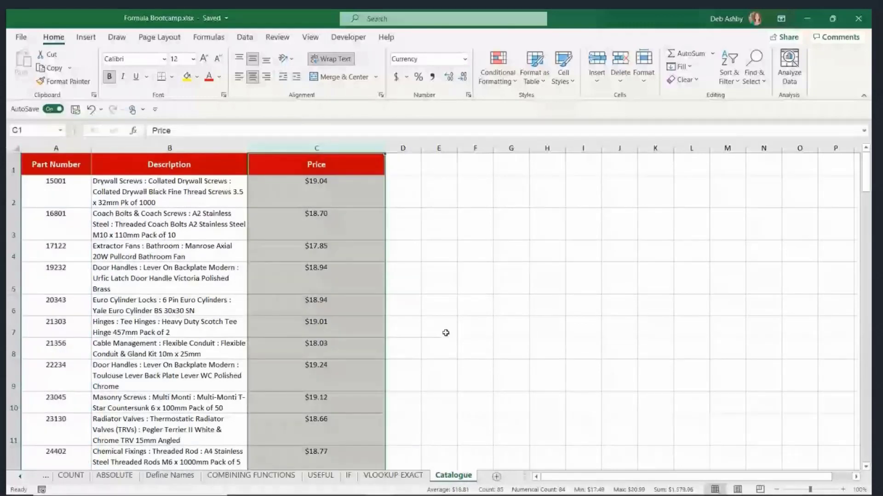
key("ctrl+Page_Up")
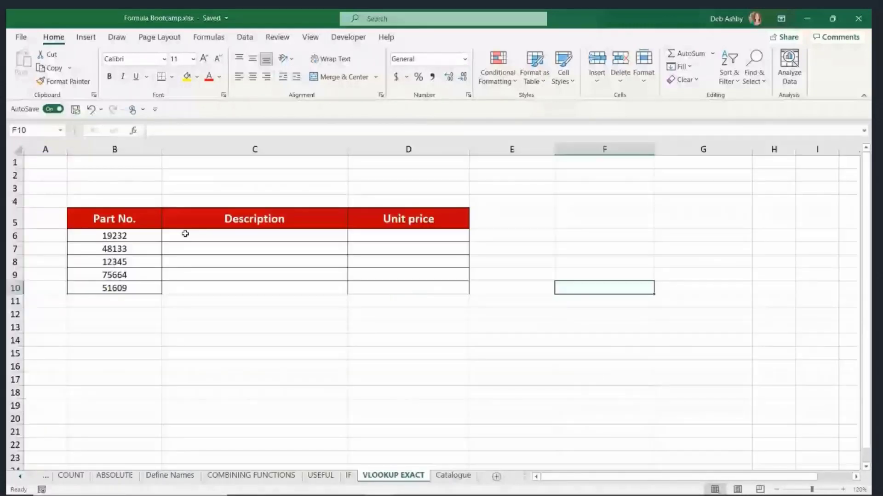
left_click(185, 234)
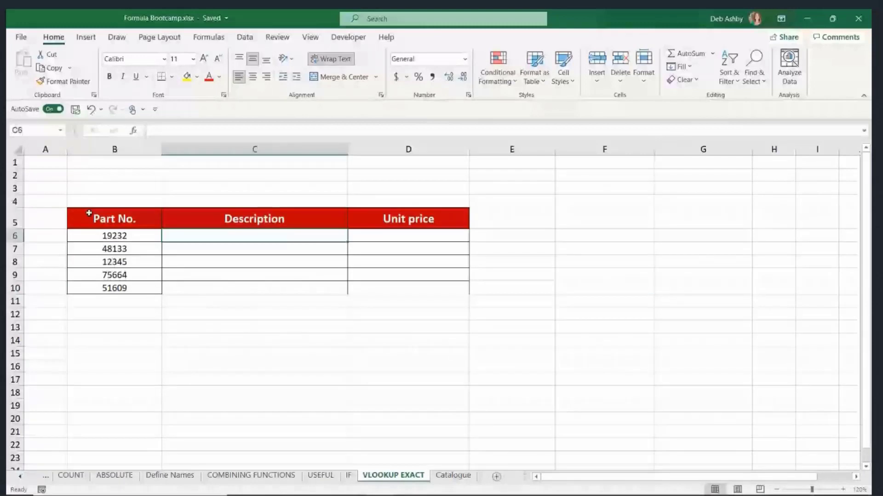
left_click(111, 237)
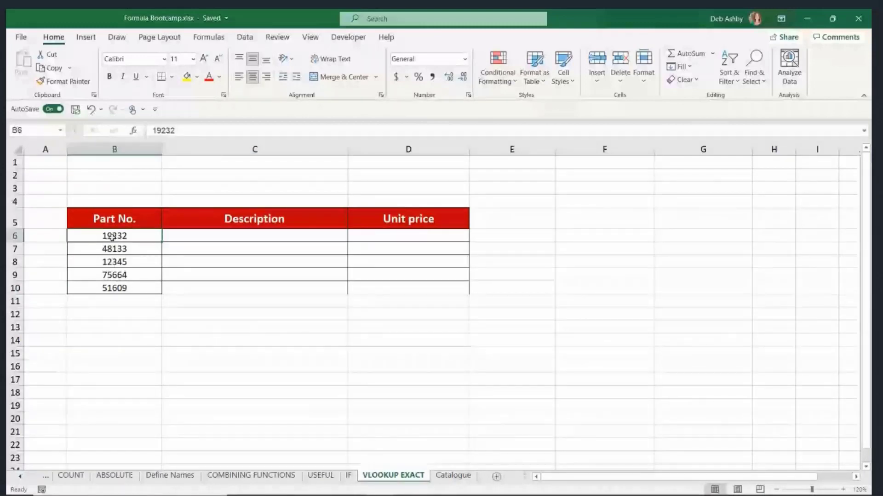
left_click(453, 475)
key("ctrl+space")
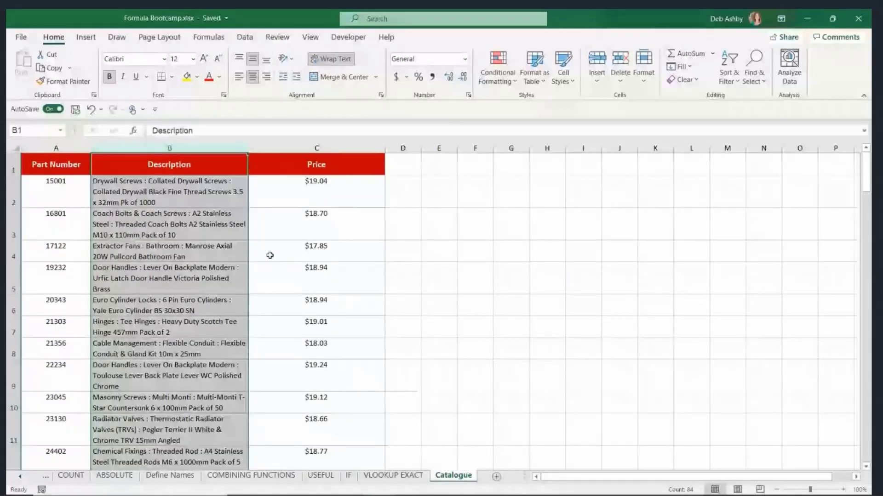
key("Right")
key("ctrl+space")
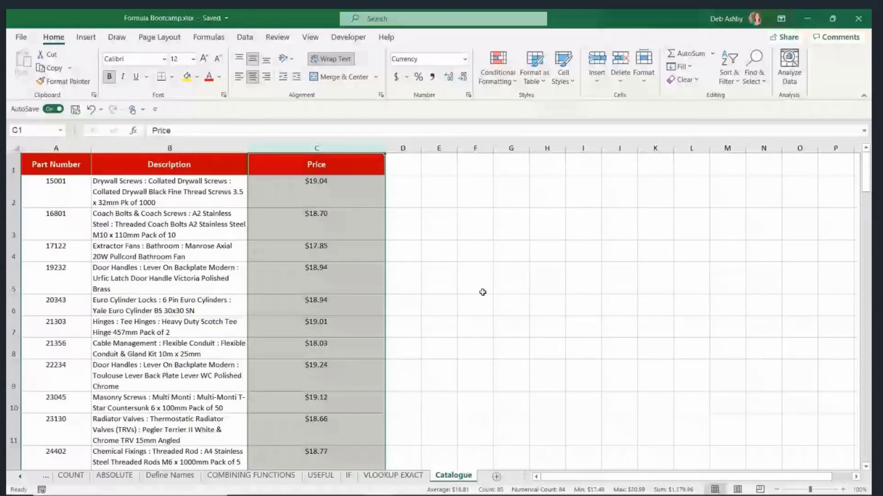
left_click(482, 293)
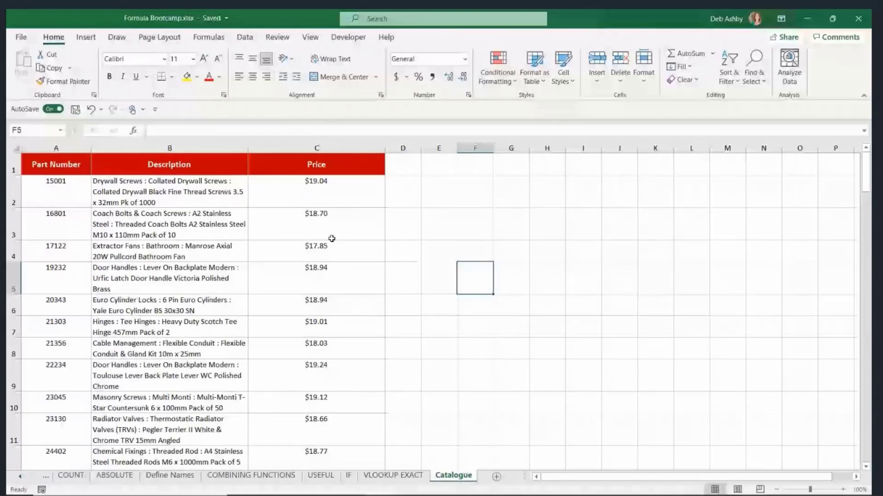
left_click(327, 216)
left_click(427, 257)
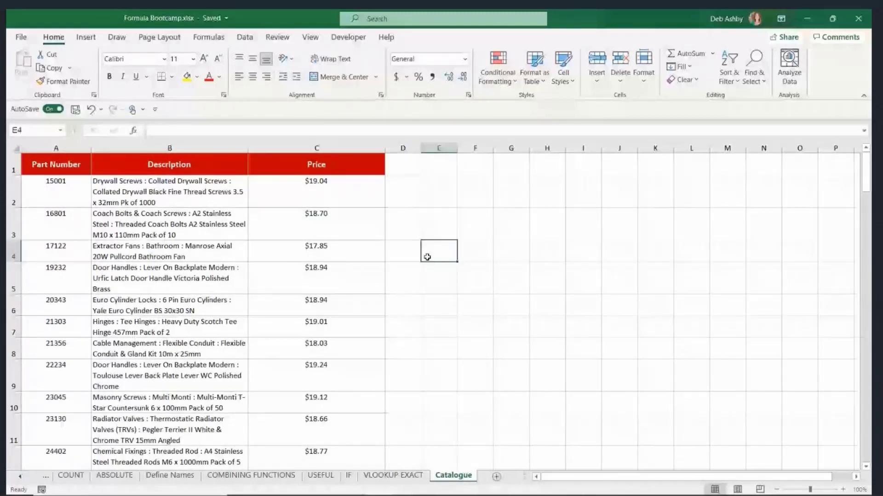
key("Left")
key("Left")
key("Left")
key("Up")
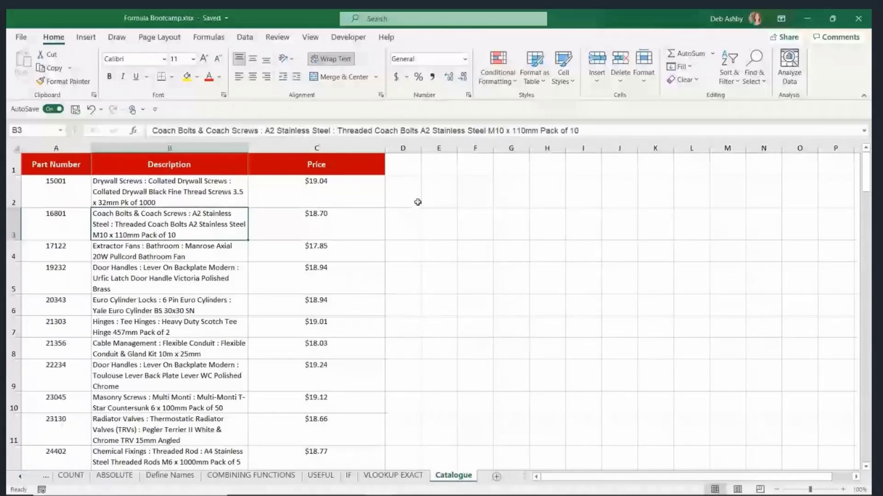
key("Right")
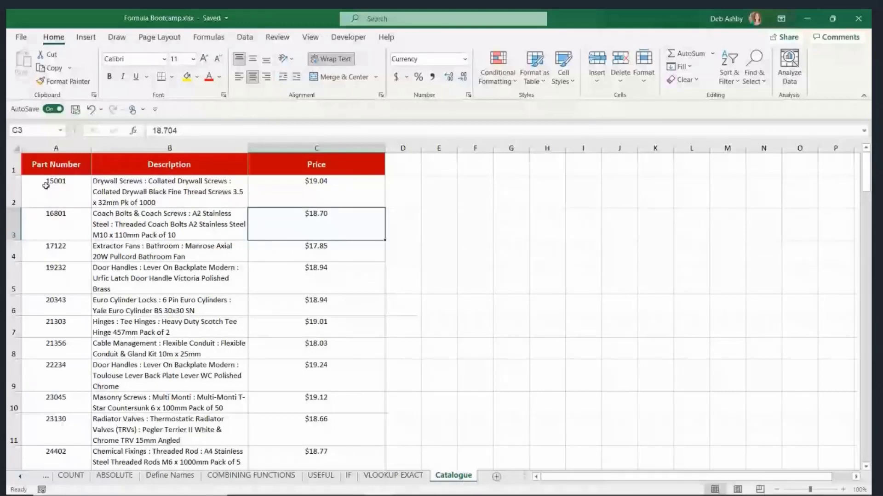
left_click(396, 476)
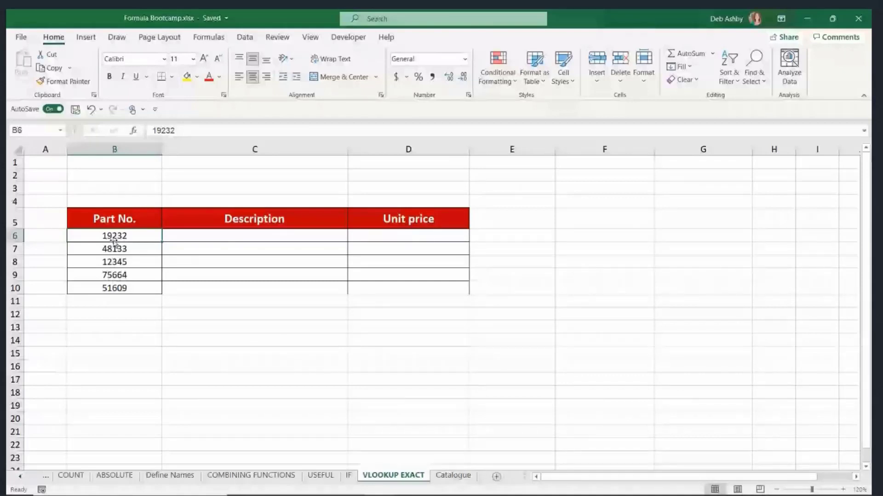
Switch to the Catalogue sheet and select its Description, Price and Part Number columns.
key("ctrl+Page_Down")
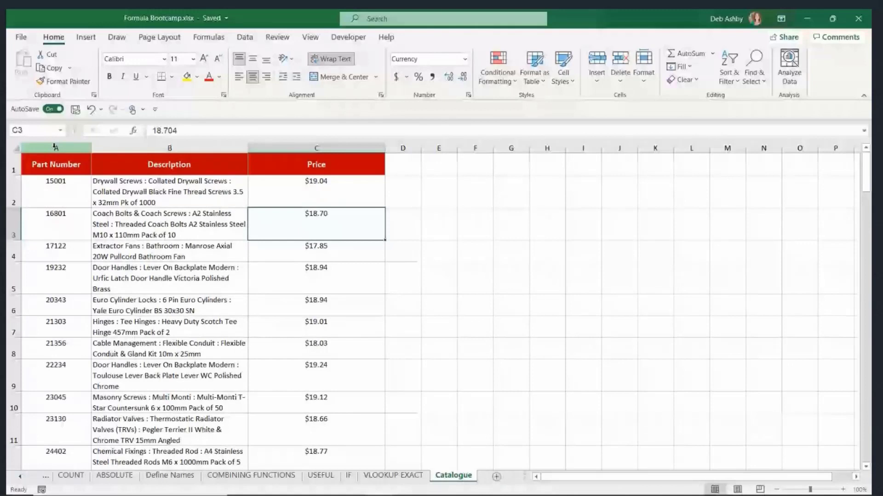
left_click(157, 146)
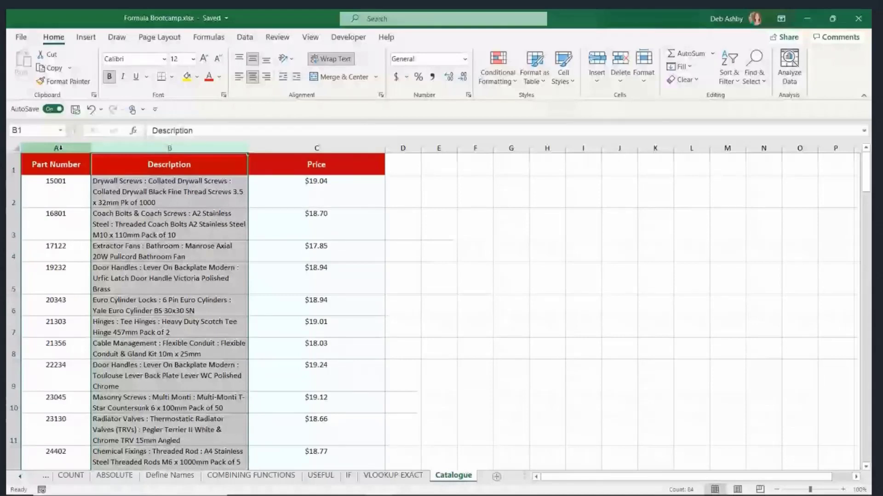
key("Right")
key("ctrl+space")
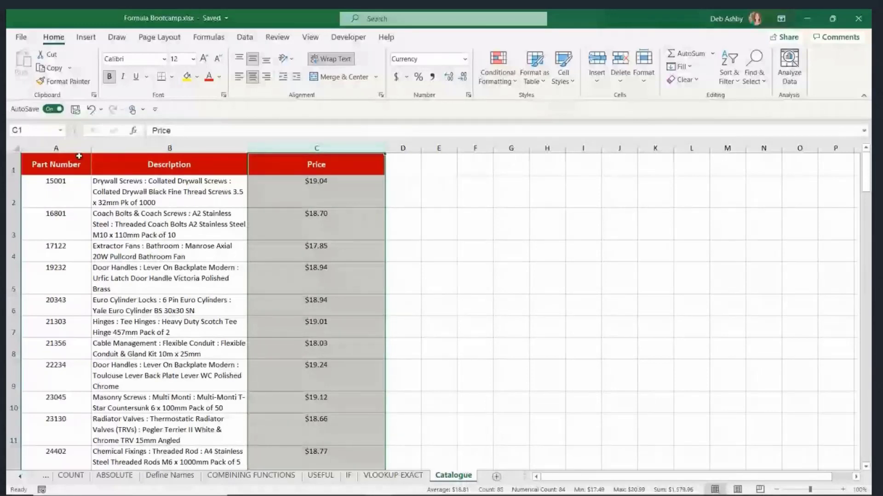
left_click(57, 147)
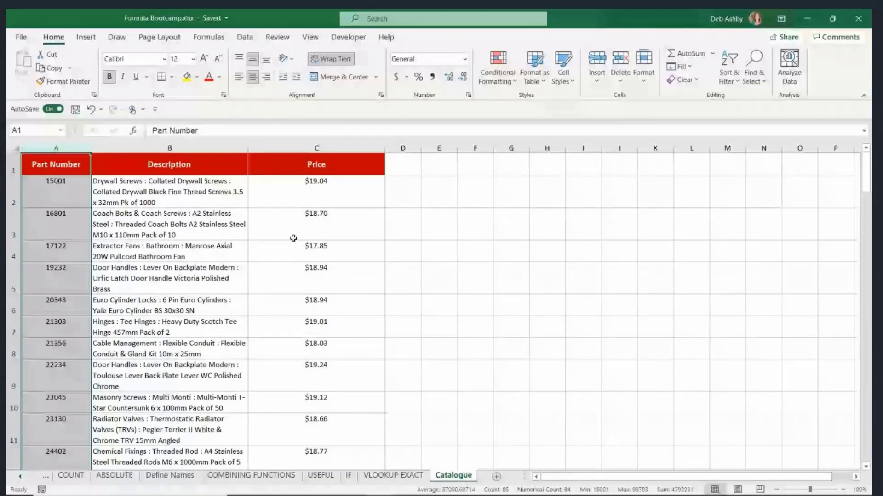
Read the descriptions in B3 and B4, then select the whole parts table.
left_click(241, 235)
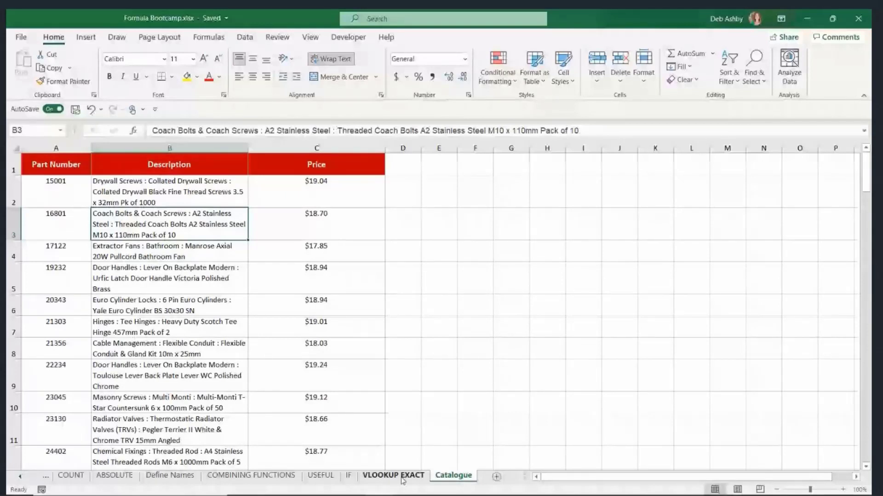
left_click(158, 247)
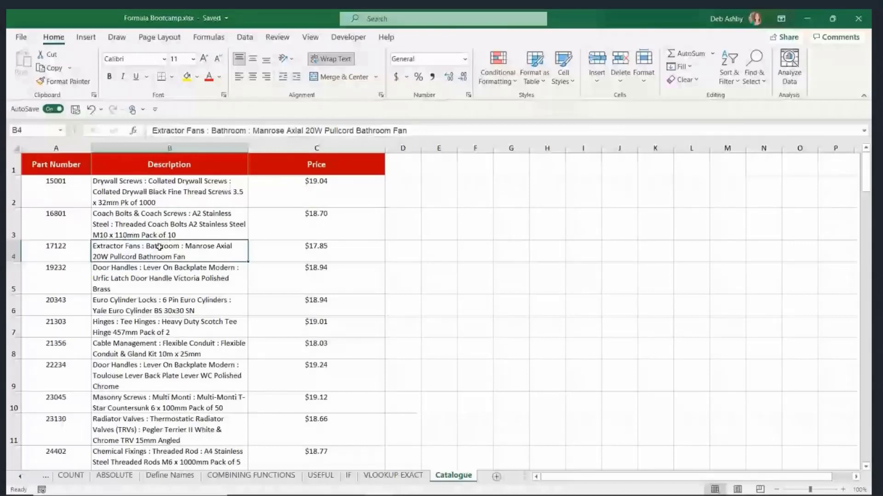
key("ctrl+a")
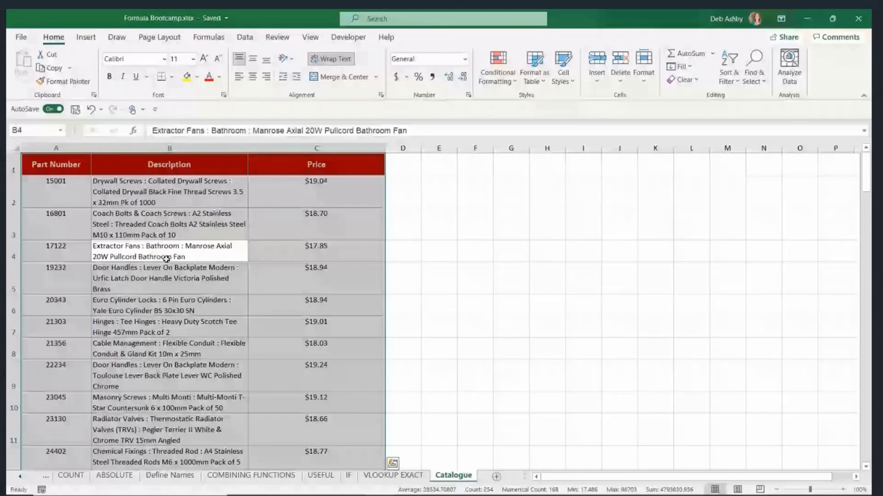
Name the selected parts table range 'Catalogue' using the Name Box.
left_click(32, 130)
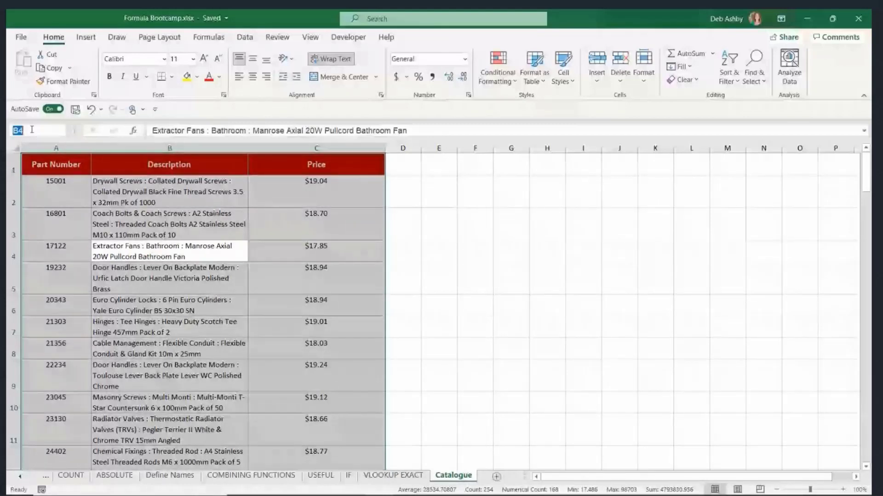
type("Catalogu")
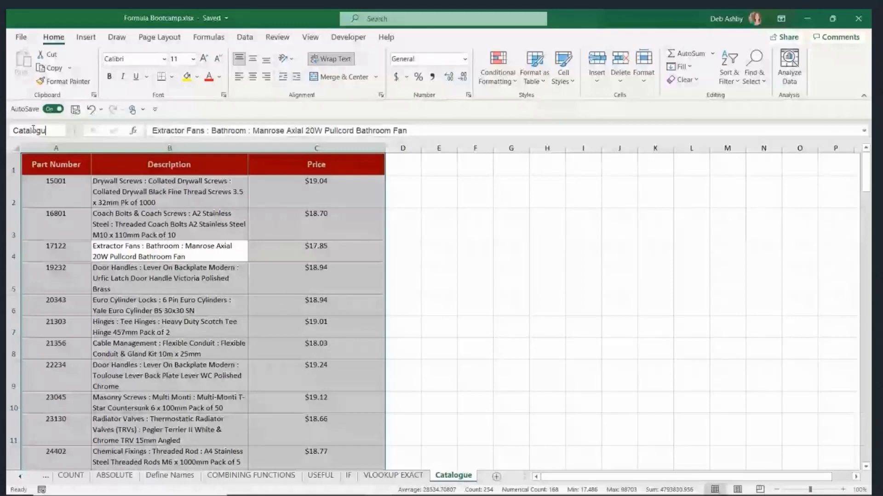
type("e")
left_click(205, 214)
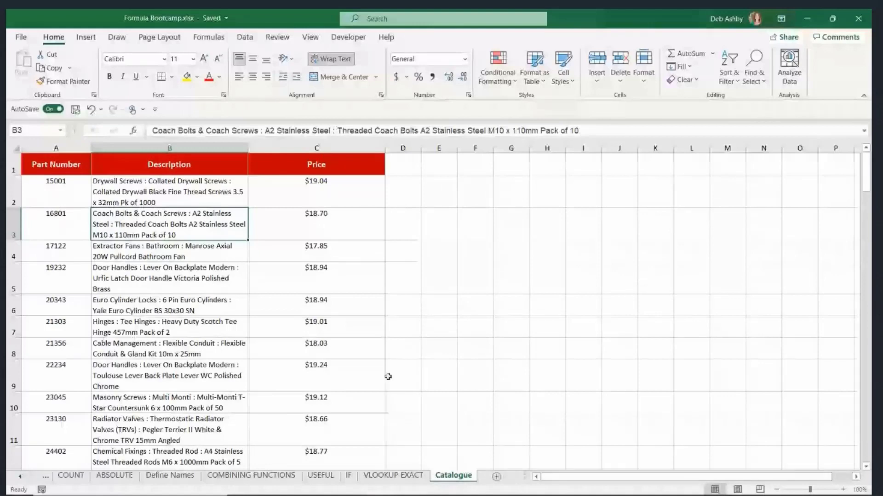
On VLOOKUP EXACT, enter =VLOOKUP(B6,Catalogue,2,FALSE) in C6 for the description.
left_click(394, 476)
type("=")
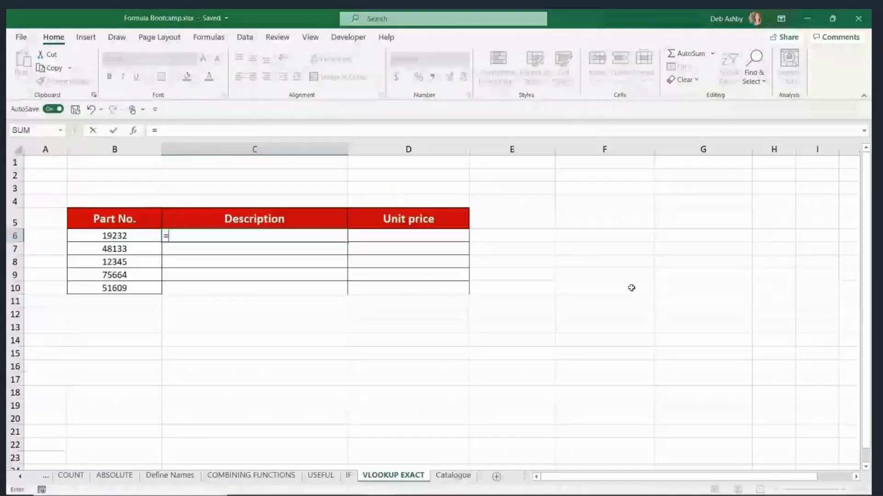
type("VLOOKUP(")
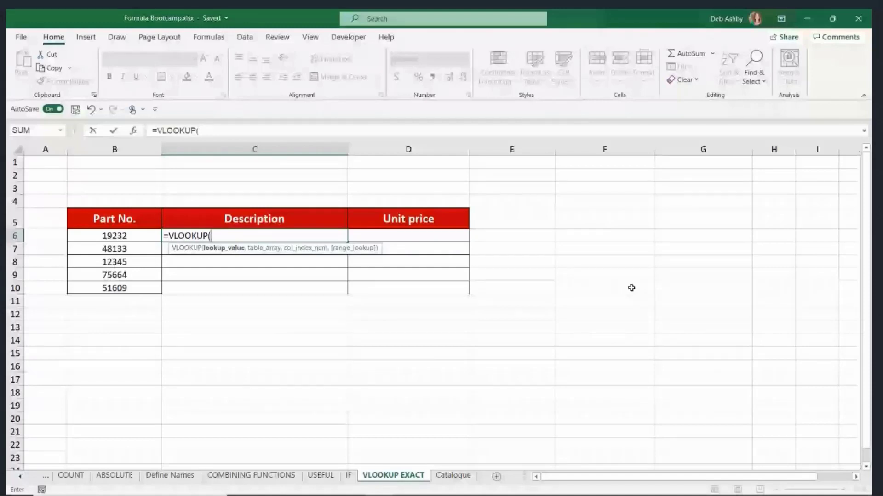
key("Left")
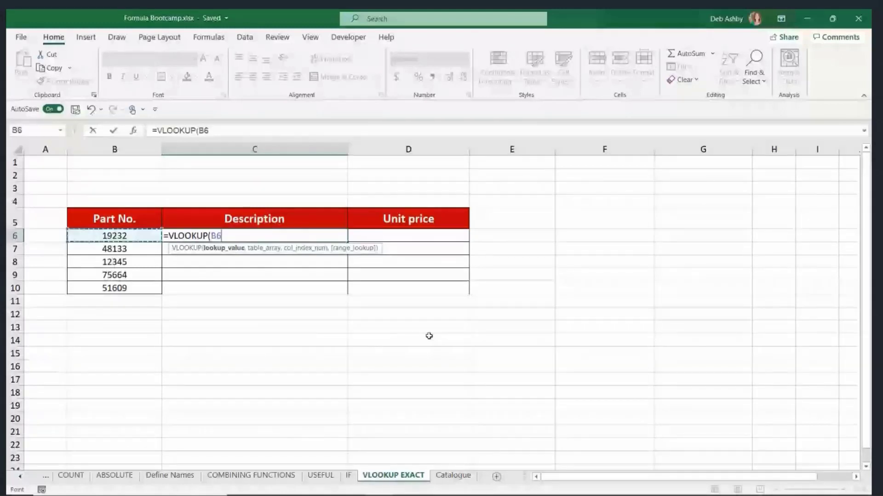
type(",")
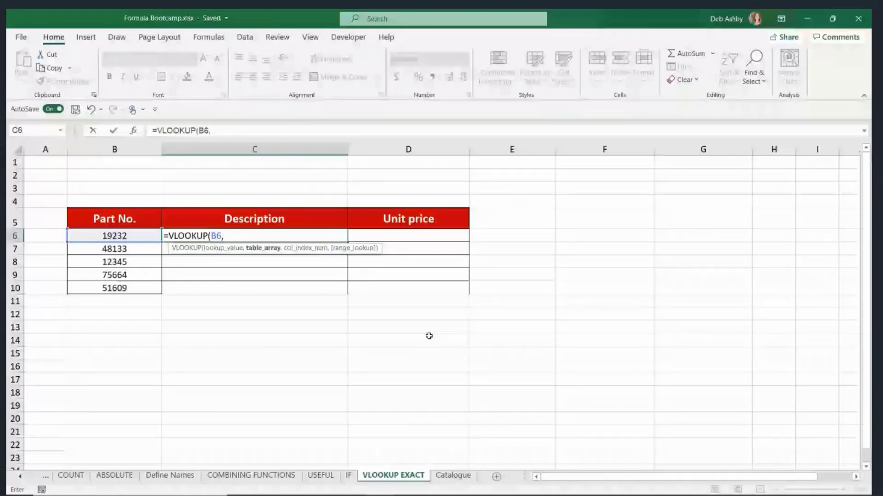
key("F3")
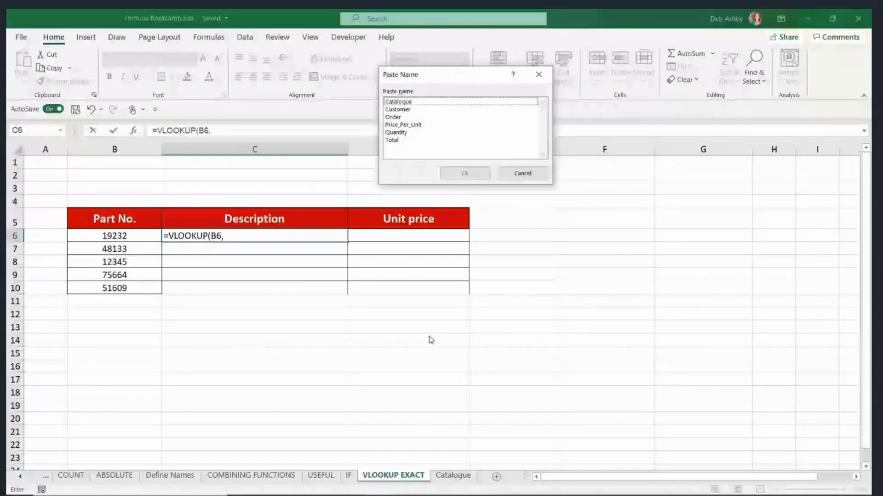
key("Down")
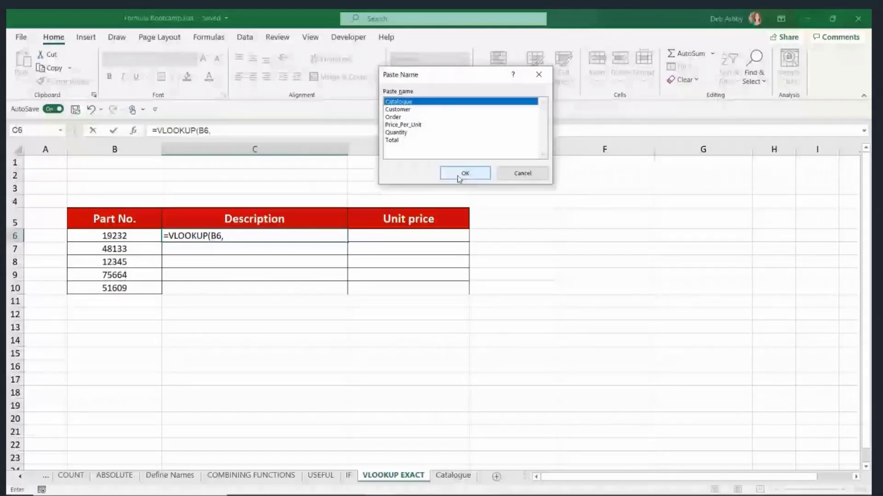
left_click(457, 175)
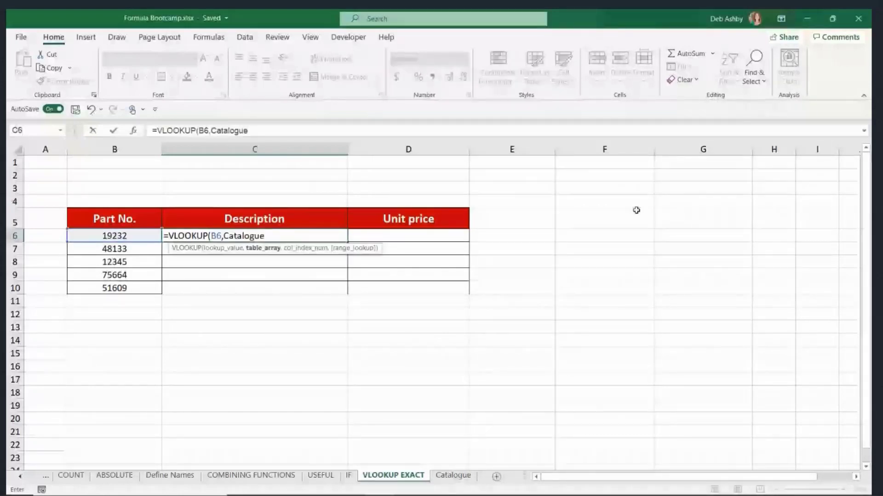
type(",")
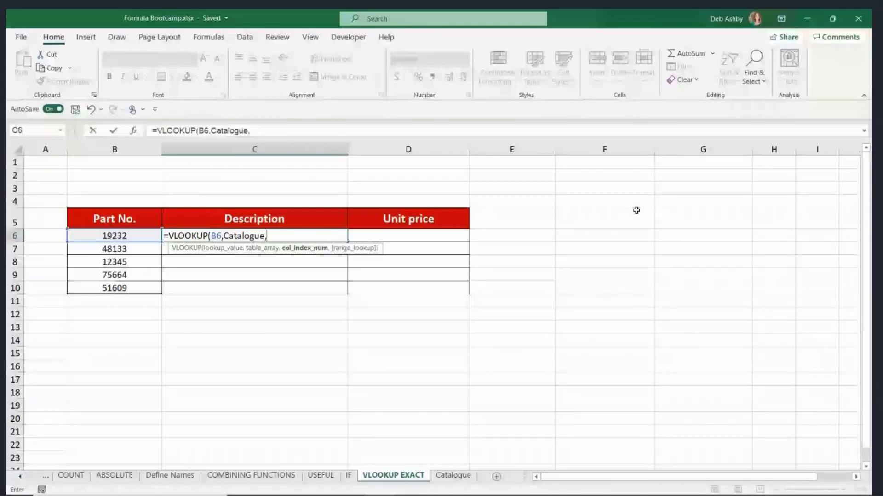
type("2")
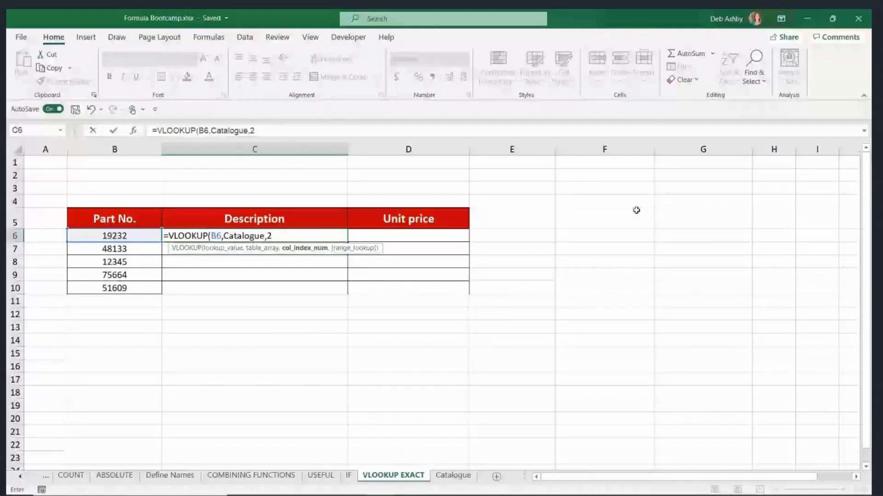
type(",")
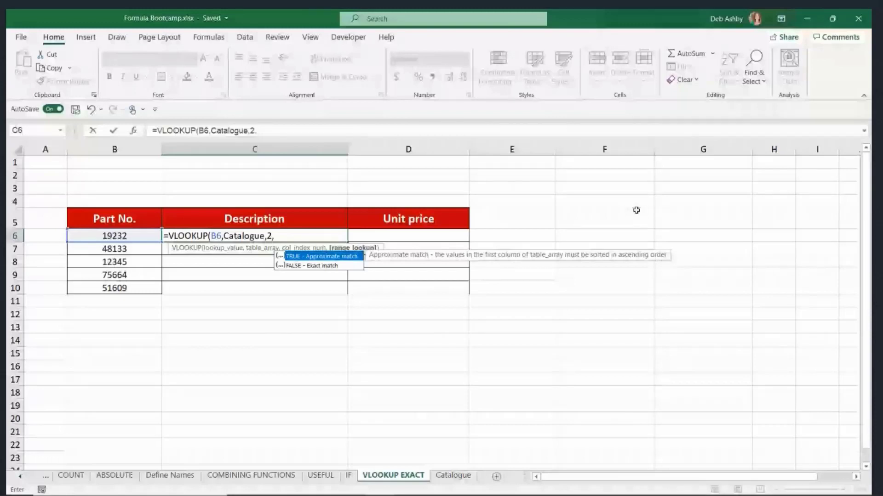
type("FA")
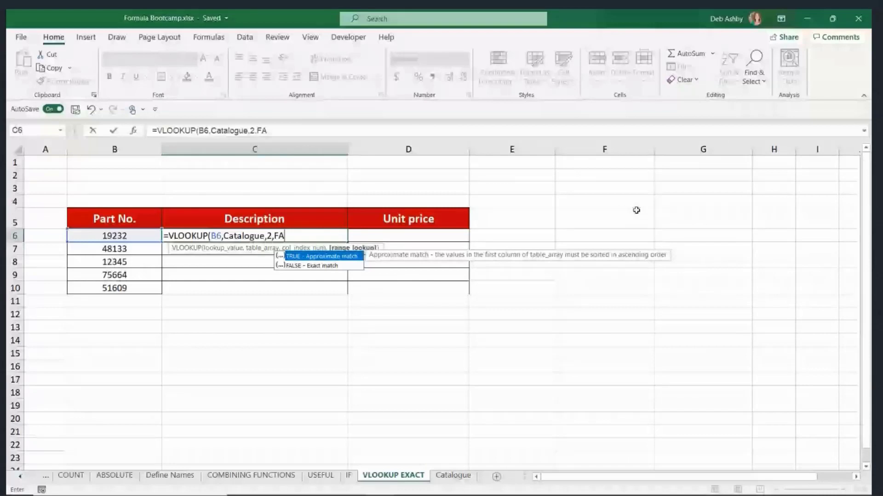
type("LSE")
key("Return")
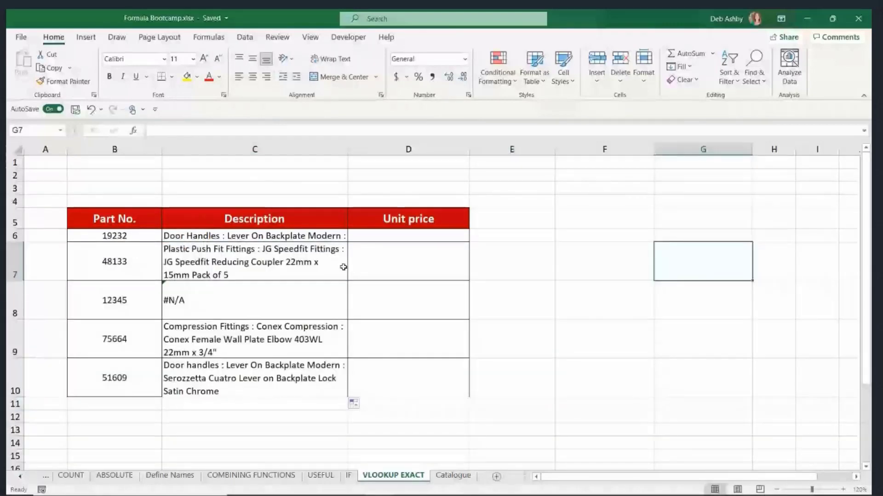
left_click_drag(115, 298, 196, 294)
Confirm part 12345 is missing by searching the Catalogue sheet for it.
left_click(196, 293)
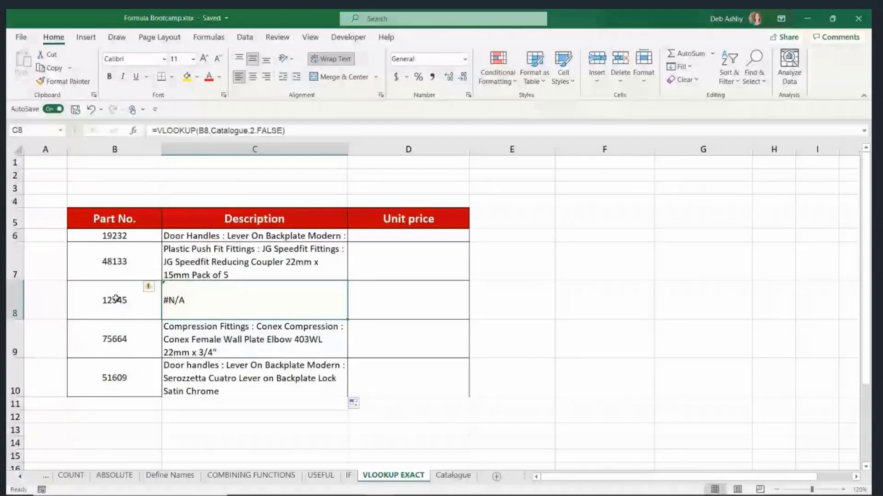
left_click(116, 299)
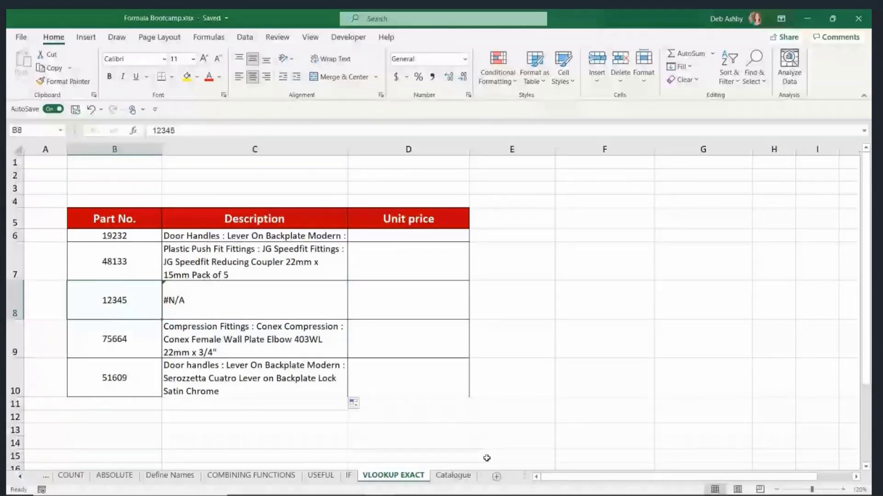
key("ctrl+Page_Down")
left_click(59, 275)
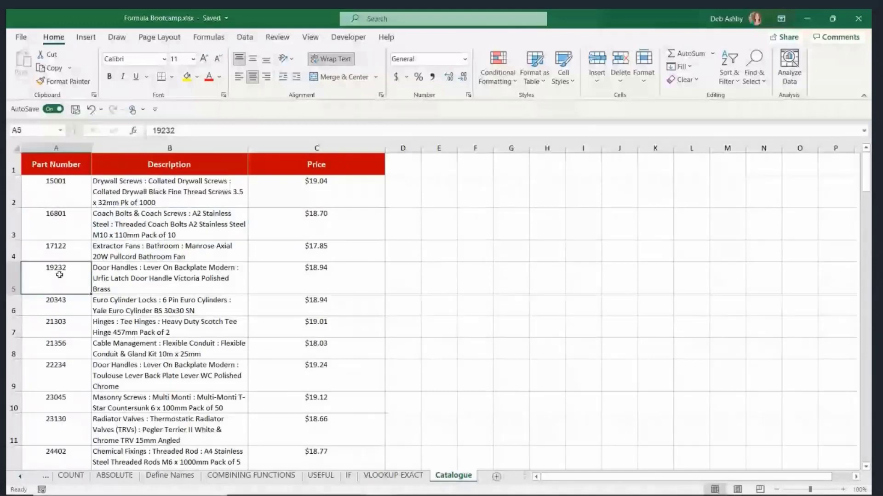
key("ctrl+f")
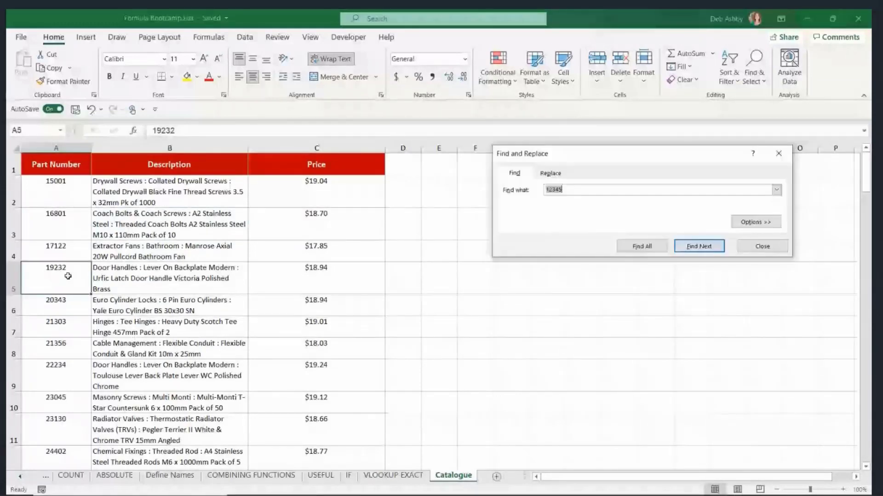
left_click_drag(583, 159, 462, 168)
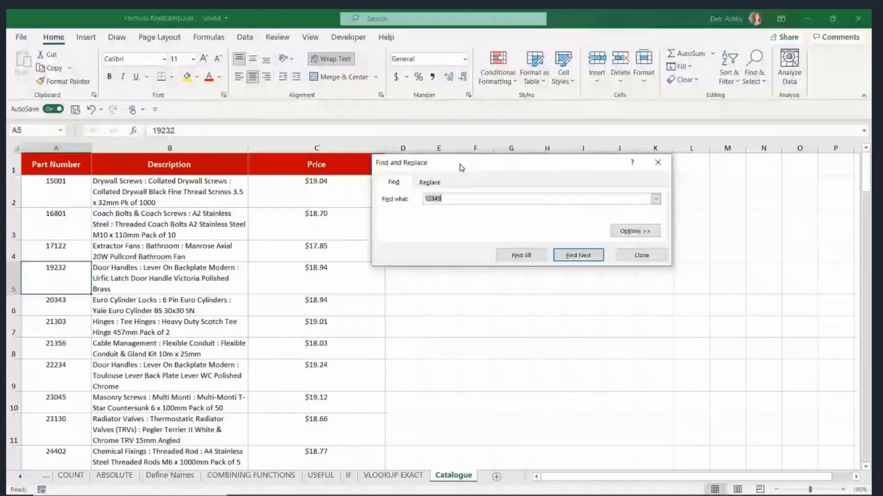
left_click(578, 257)
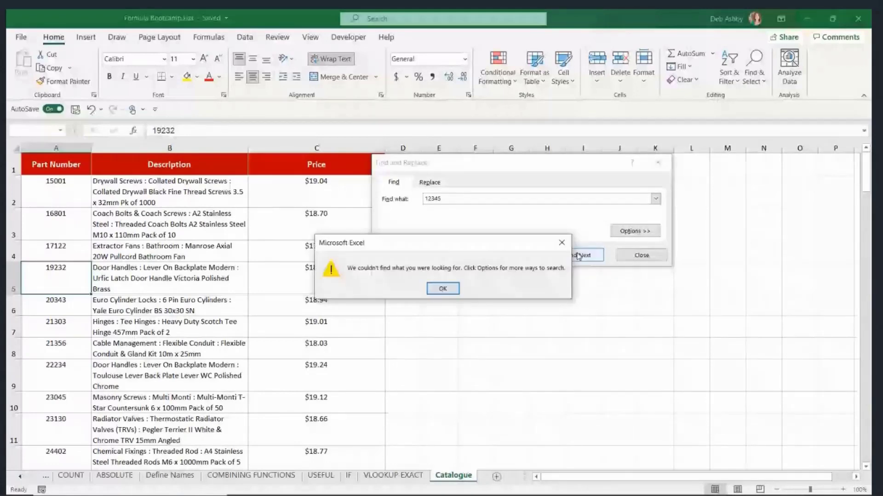
key("Escape")
key("Escape")
Back on VLOOKUP EXACT, review the lookup formulas in C8 and C6.
left_click(397, 471)
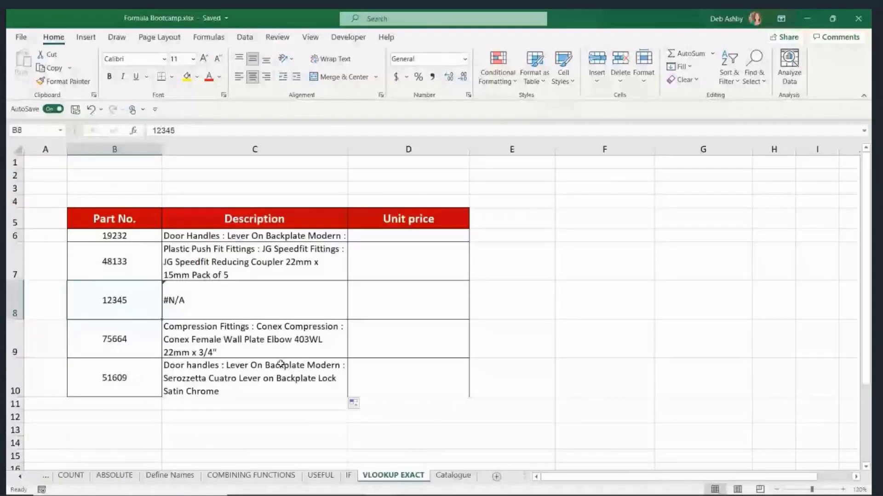
left_click(218, 288)
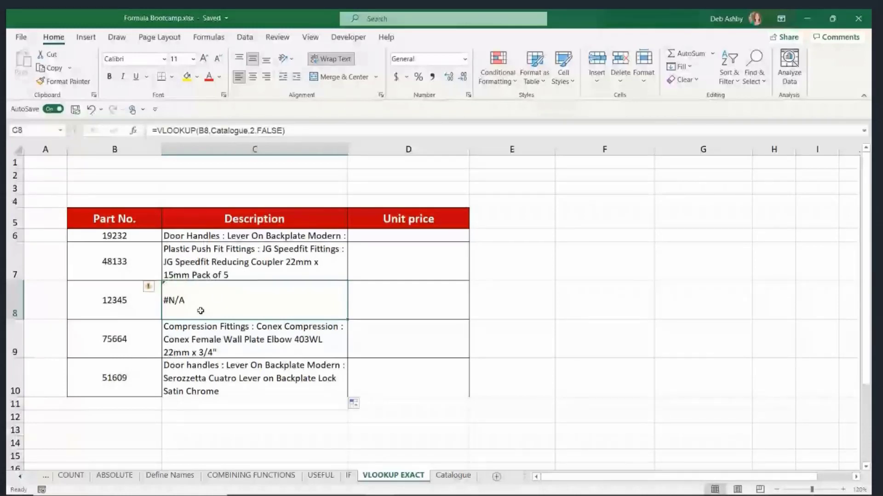
left_click(214, 236)
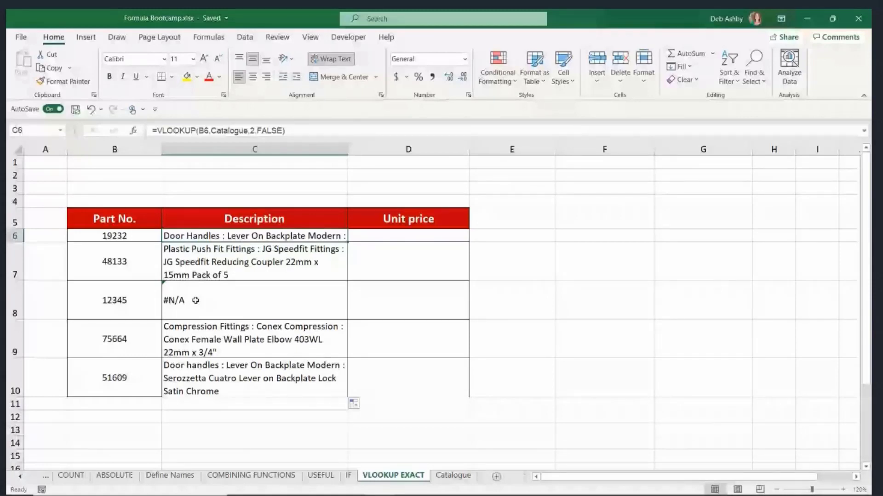
left_click(570, 221)
type("=")
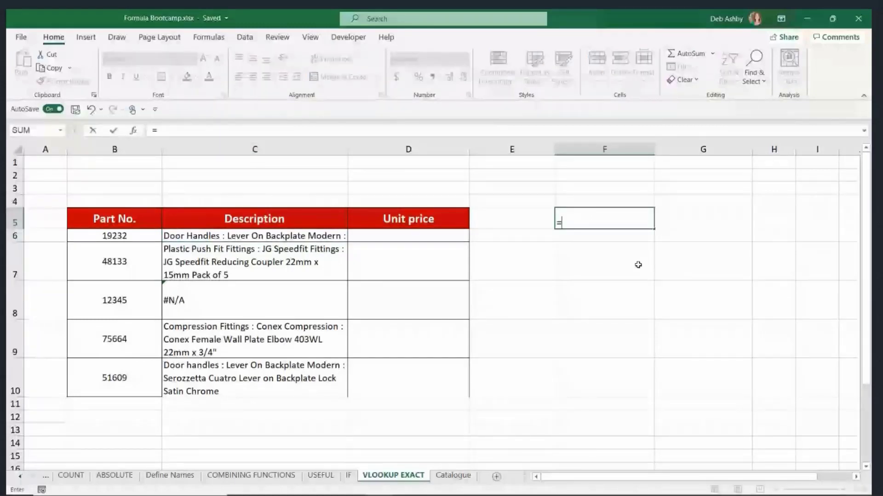
type("iferr")
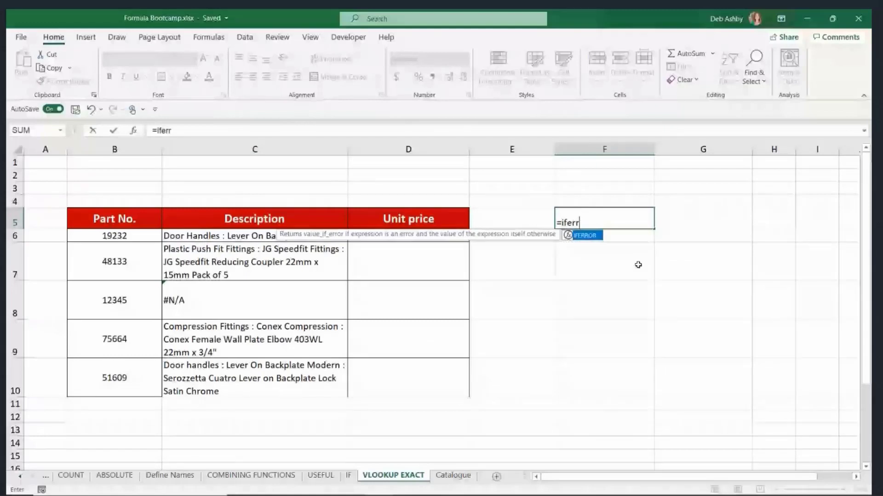
type("or")
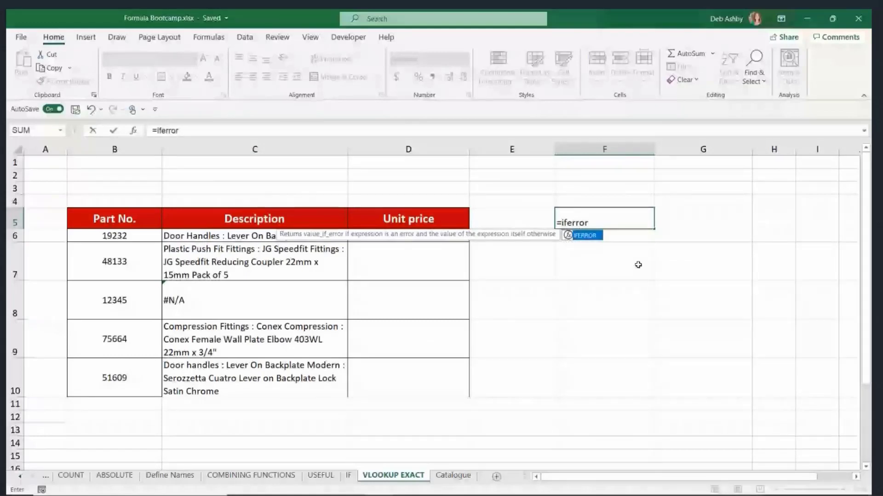
key("BackSpace")
key("BackSpace")
key("BackSpace")
key("BackSpace")
key("BackSpace")
type("na")
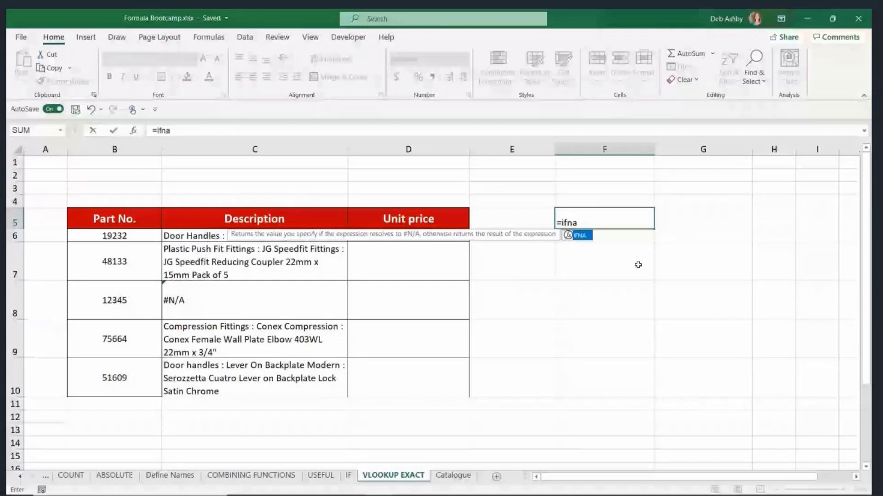
key("Escape")
left_click(285, 237)
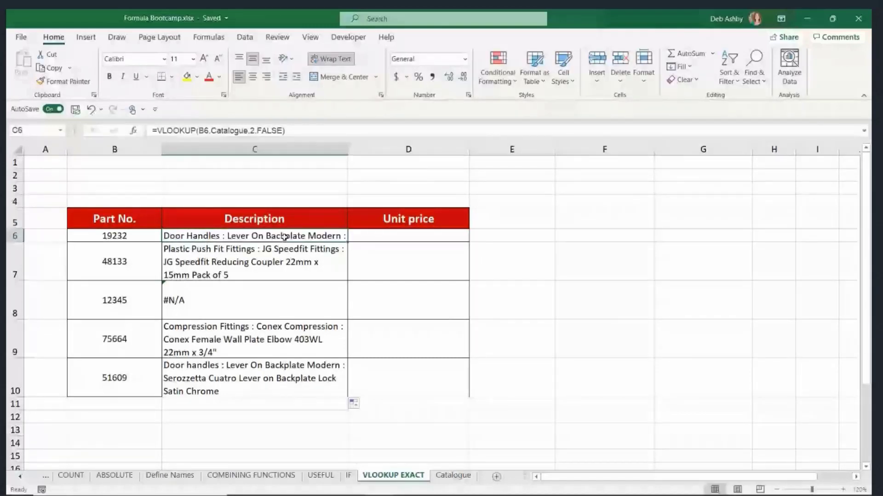
Wrap C6's lookup in IFNA with "Not Found" and copy it down to C10.
left_click(156, 131)
type("IFNA")
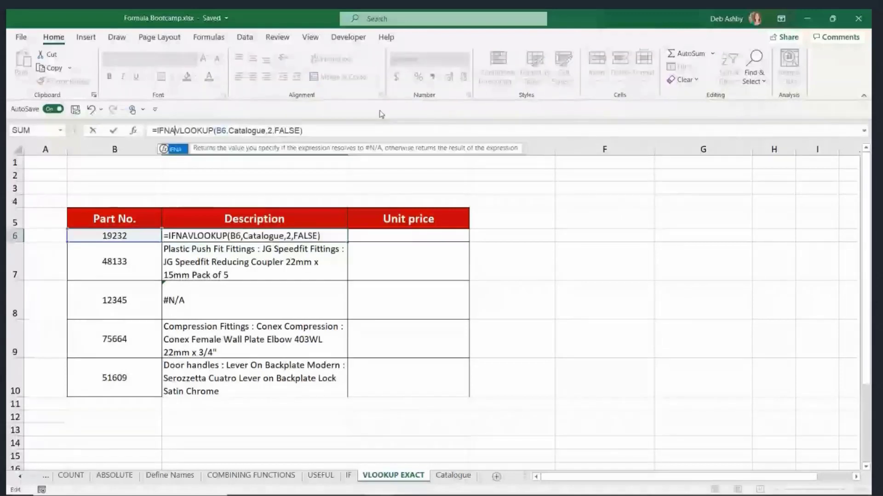
type("(")
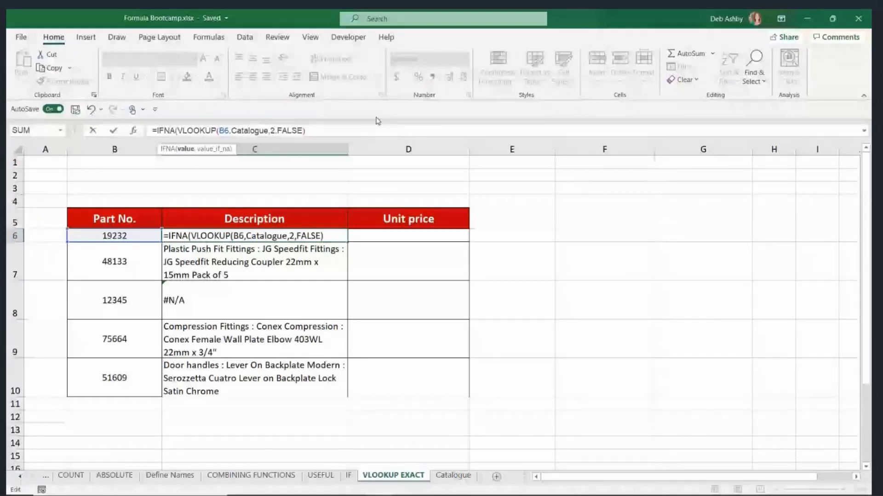
type(",")
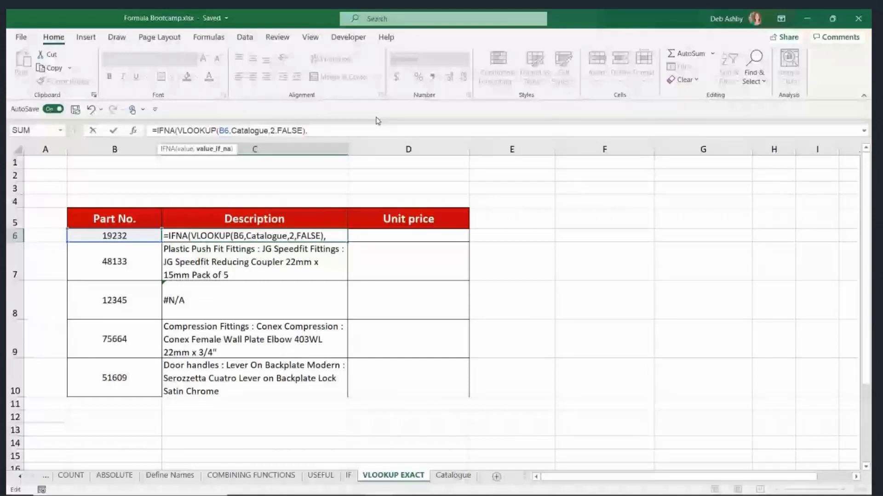
type("\"")
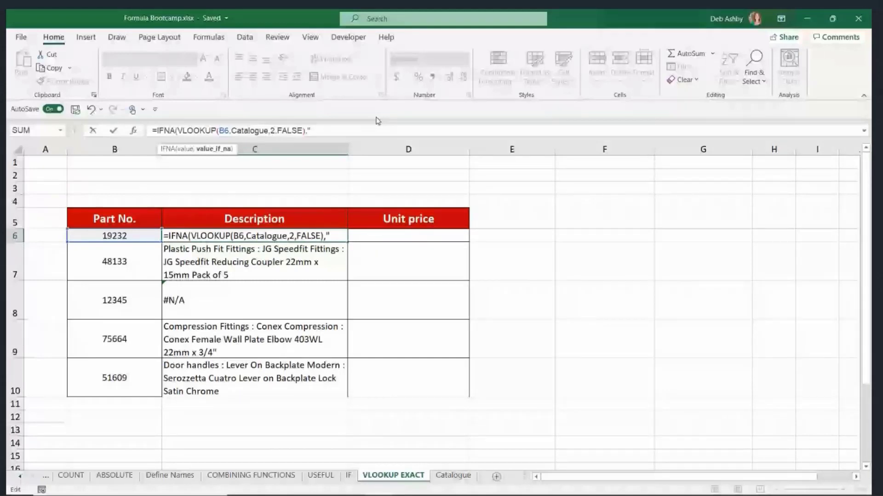
type("Not Found\")")
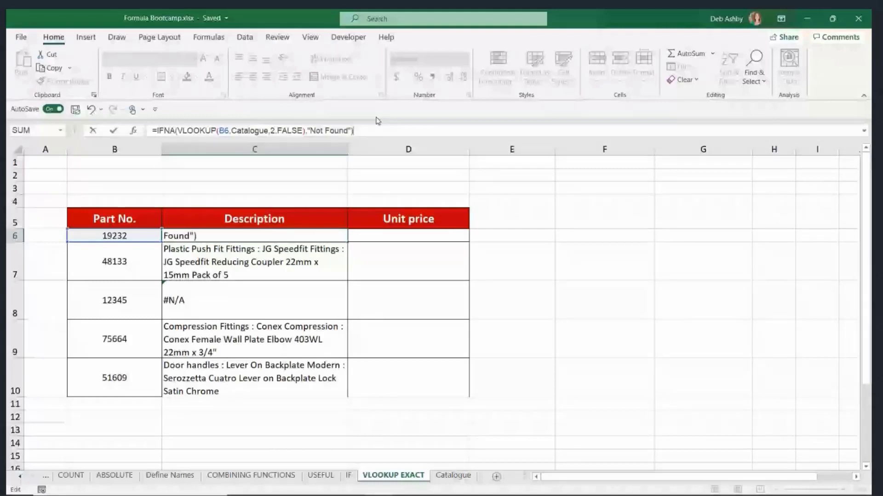
key("Return")
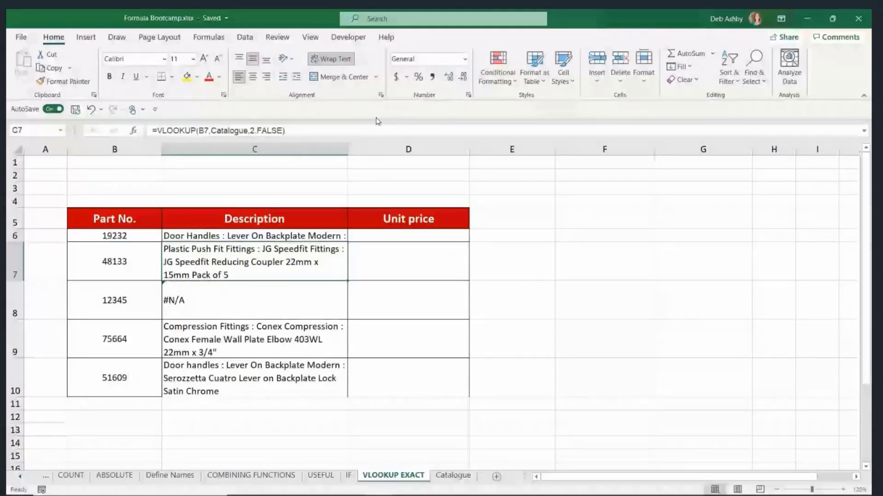
key("Up")
double_click(348, 242)
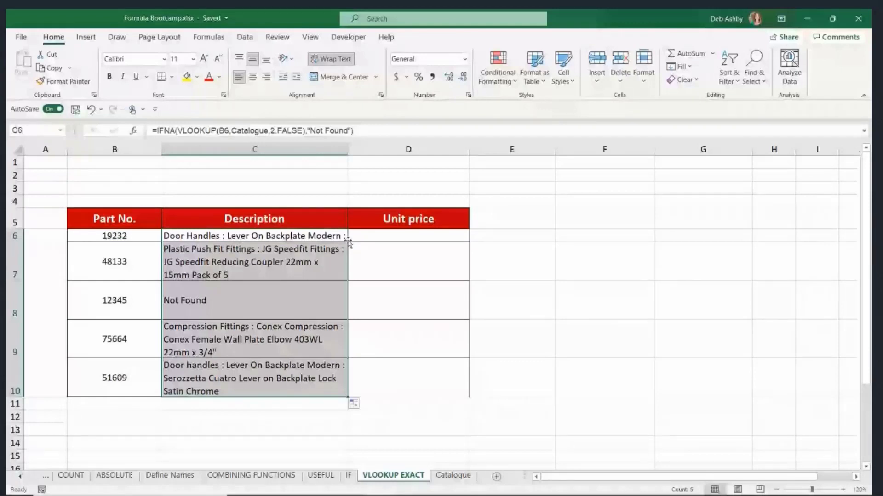
key("Right")
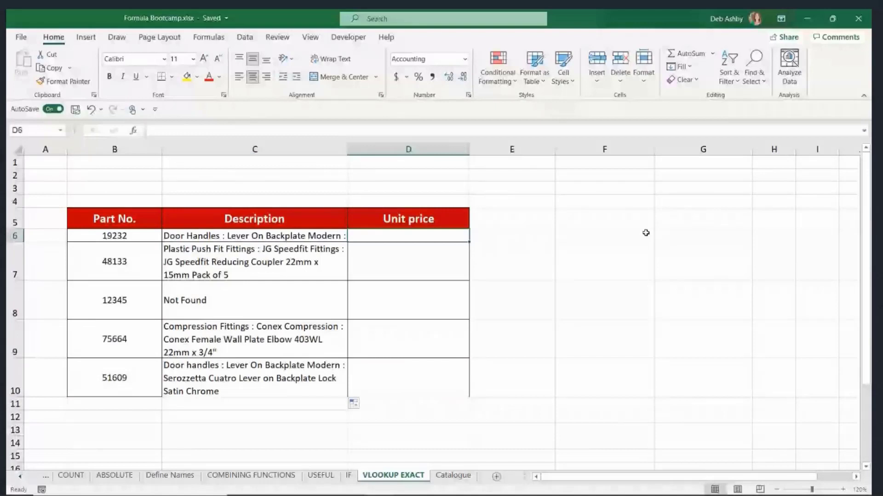
Enter =VLOOKUP(B6,Catalogue,3,FALSE) in D6, returning part 19232's price of $18.94.
type("=VLOOKUP")
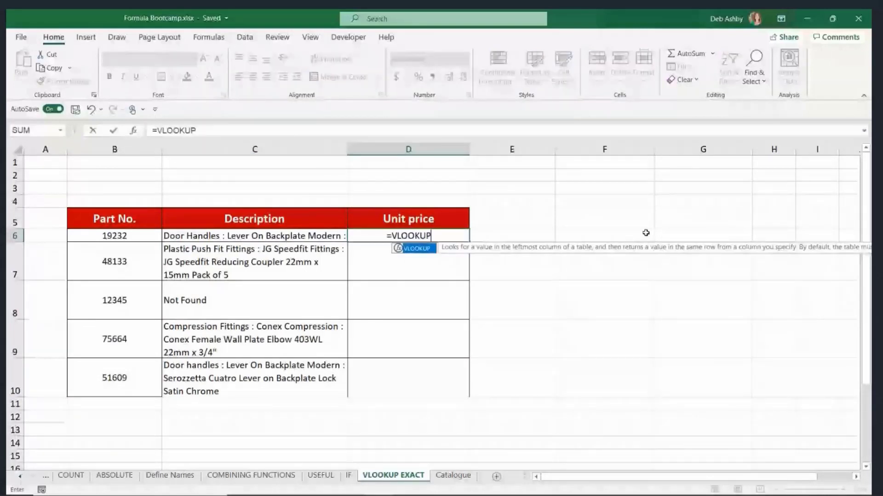
type("(")
left_click(144, 235)
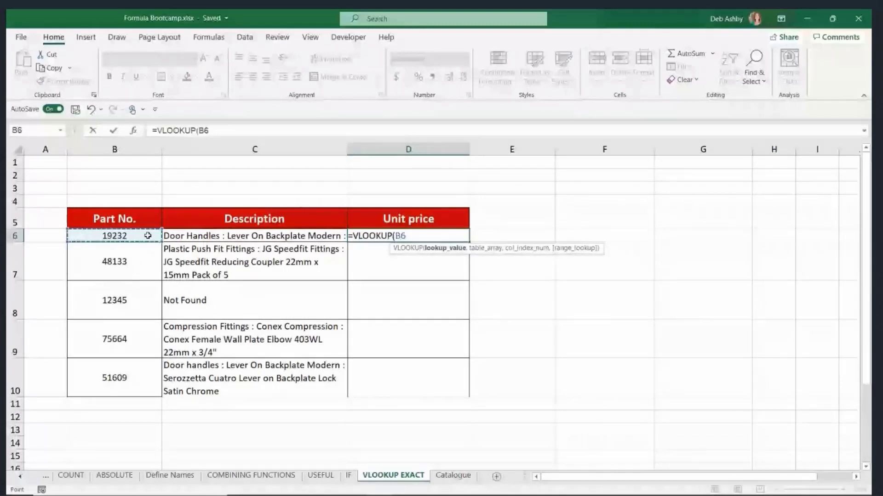
type(",")
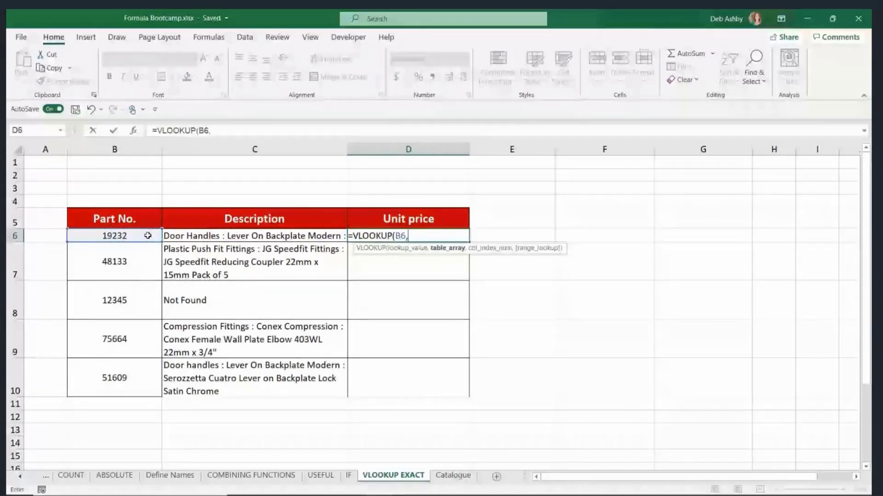
key("F3")
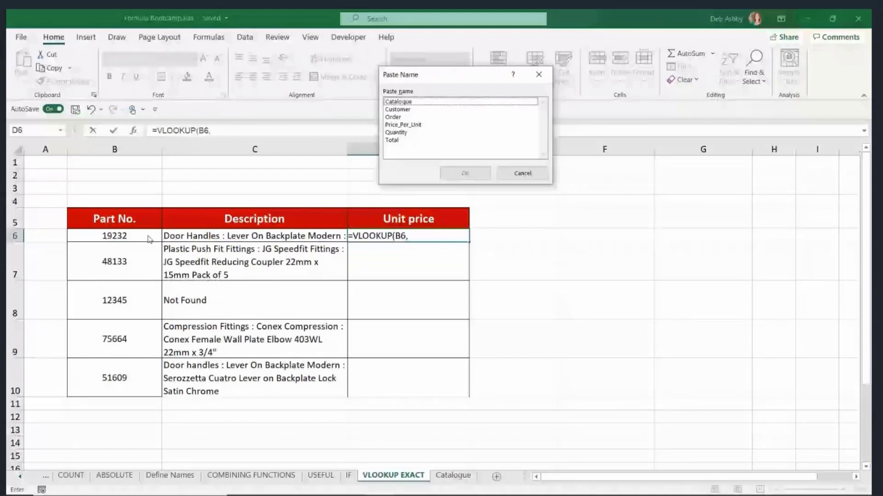
double_click(397, 102)
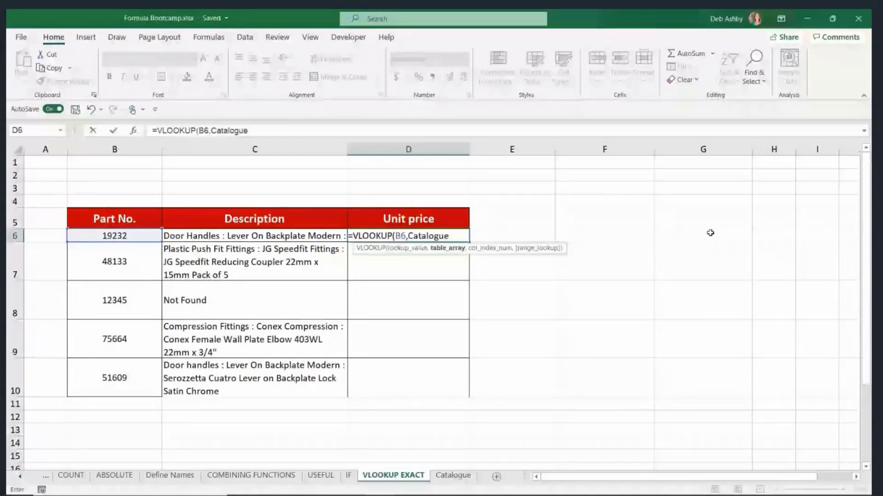
type(",")
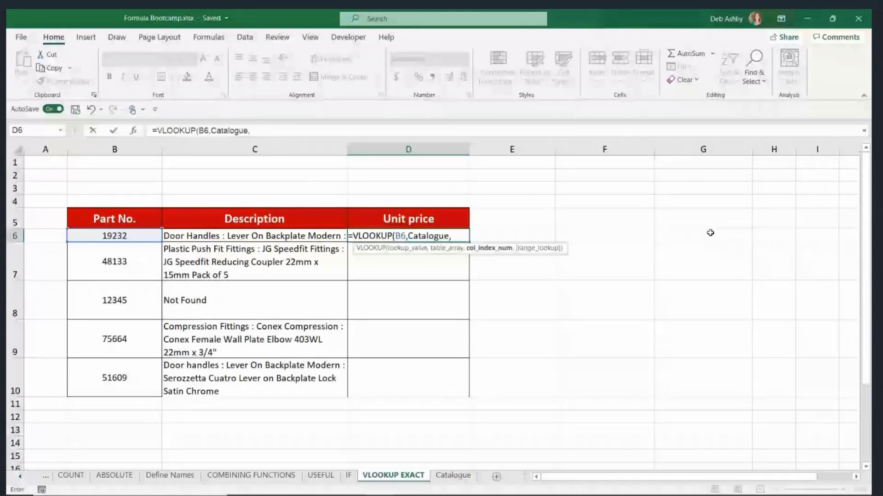
type("3")
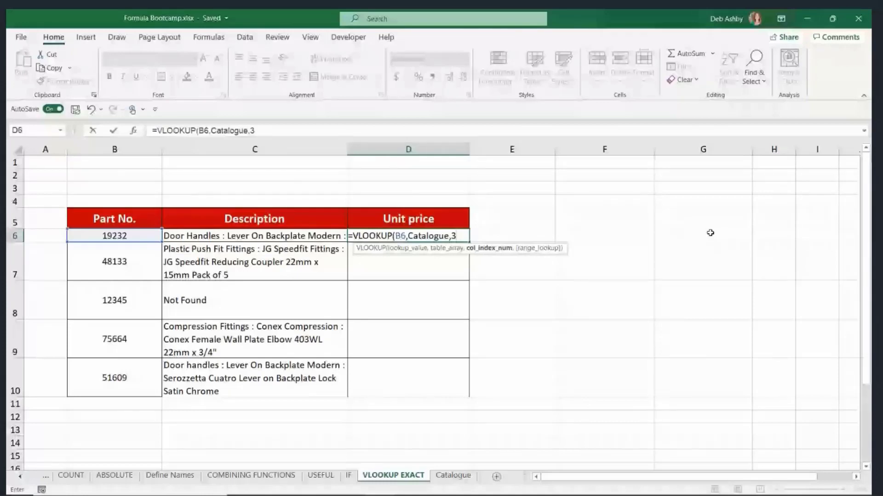
type(",false")
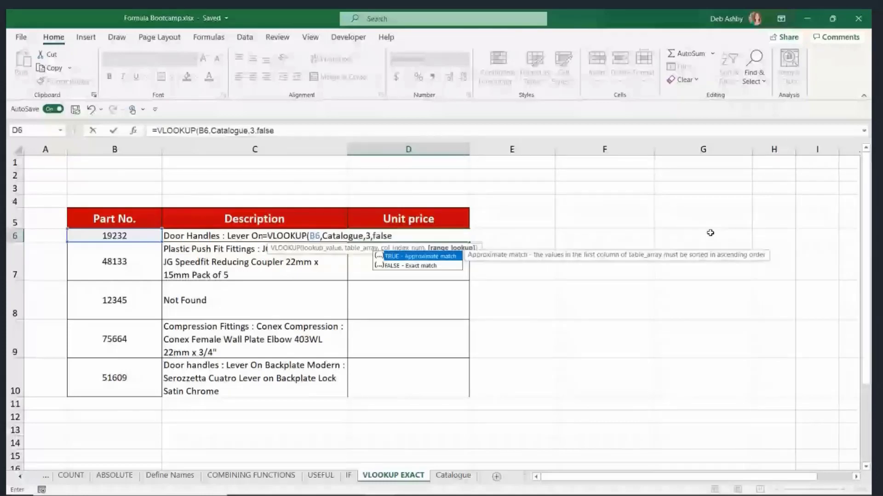
type(")")
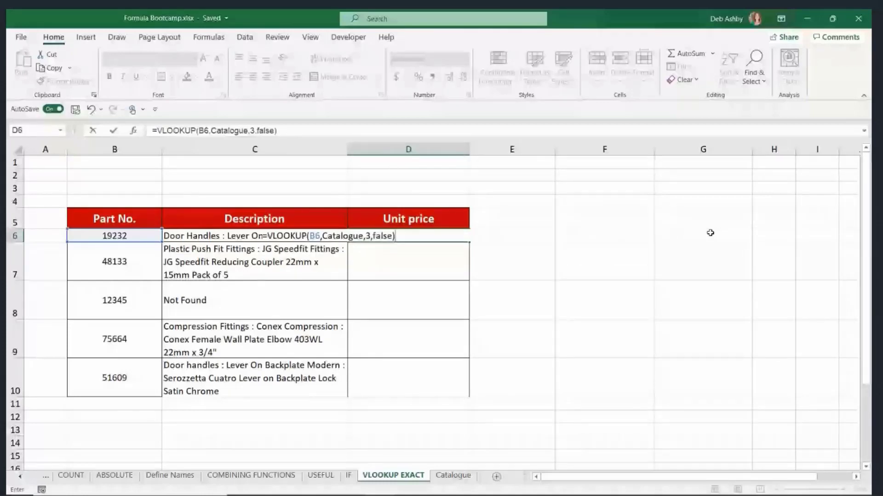
key("Return")
left_click(451, 236)
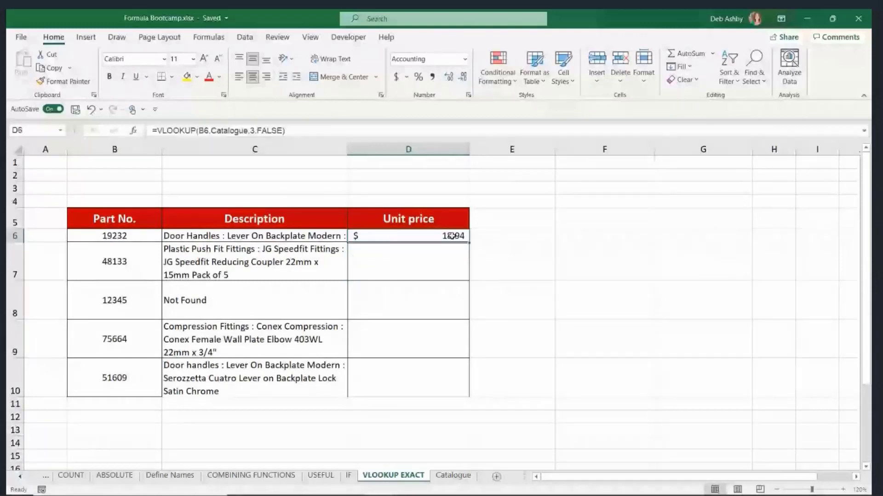
Copy D6's price formula down to D10, check D8's #N/A, then return to Catalogue.
double_click(469, 243)
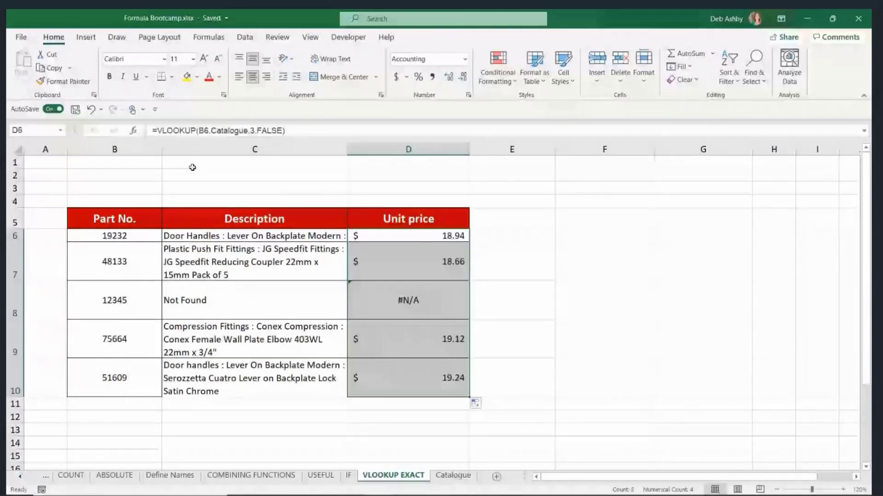
left_click(159, 132)
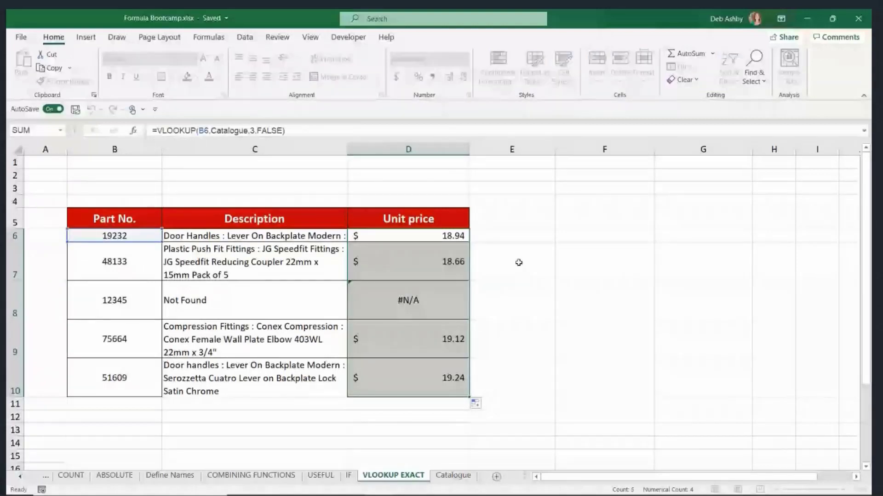
left_click(400, 284)
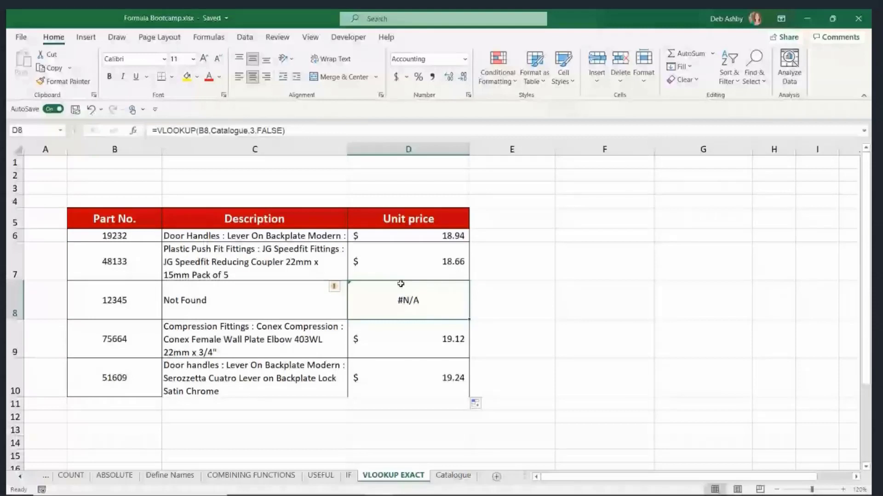
left_click(498, 285)
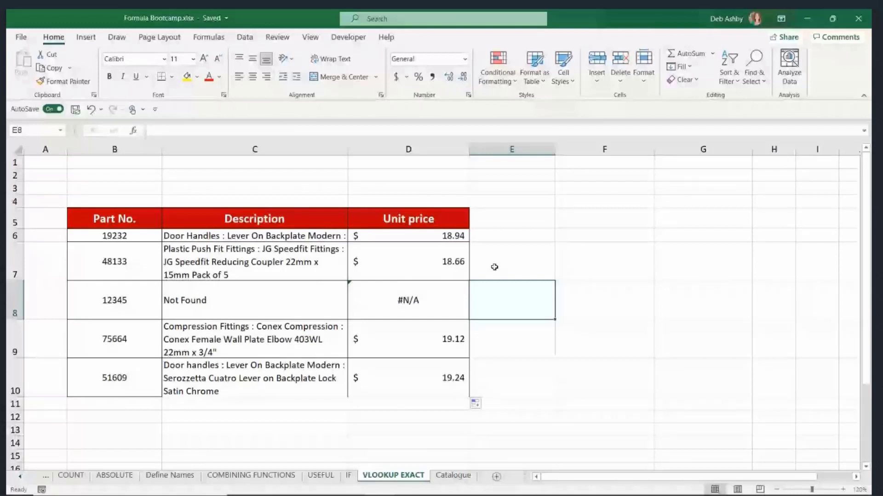
key("ctrl+Page_Down")
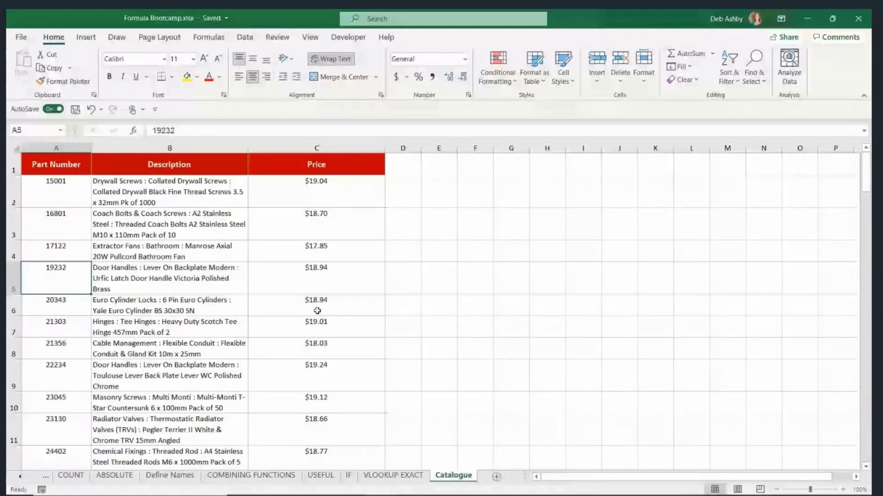